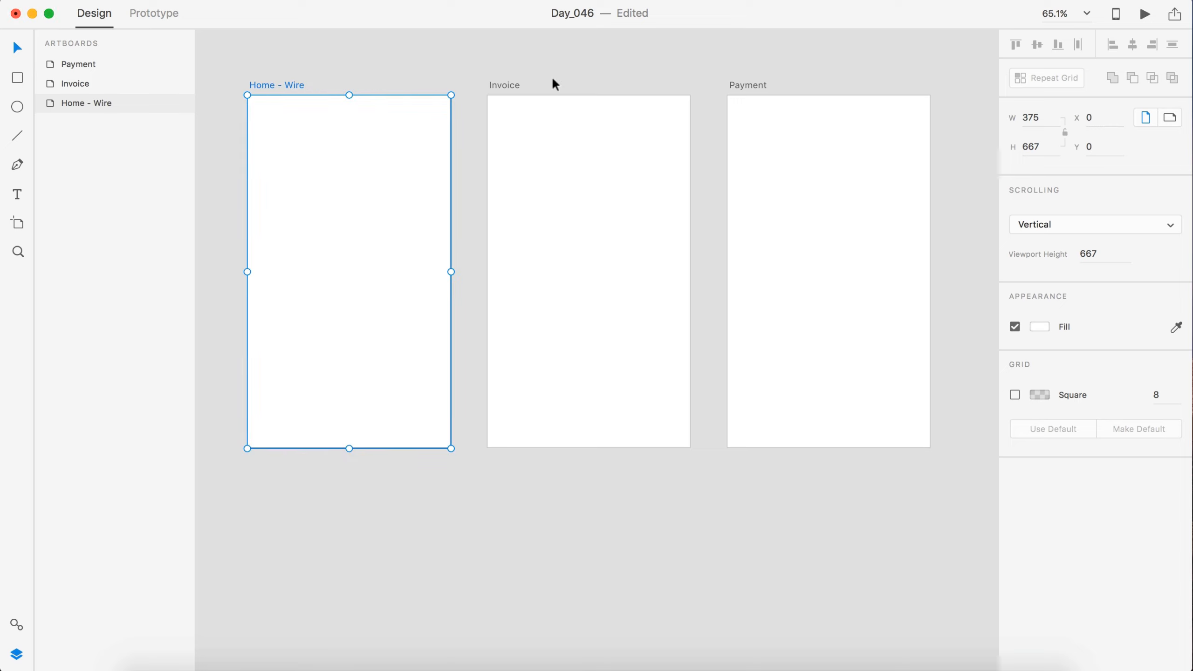
# Rename the second artboard "Invoice - Wire" and the third artboard "Payment - Wire"
pyautogui.doubleClick(512, 89)
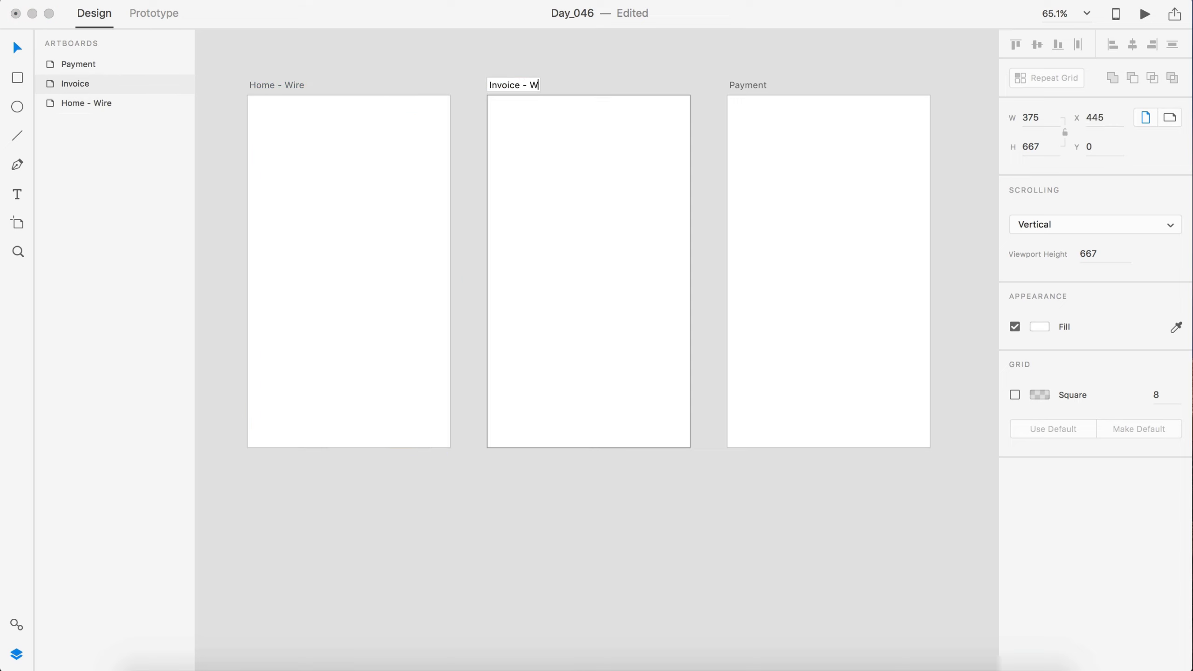
pyautogui.doubleClick(725, 85)
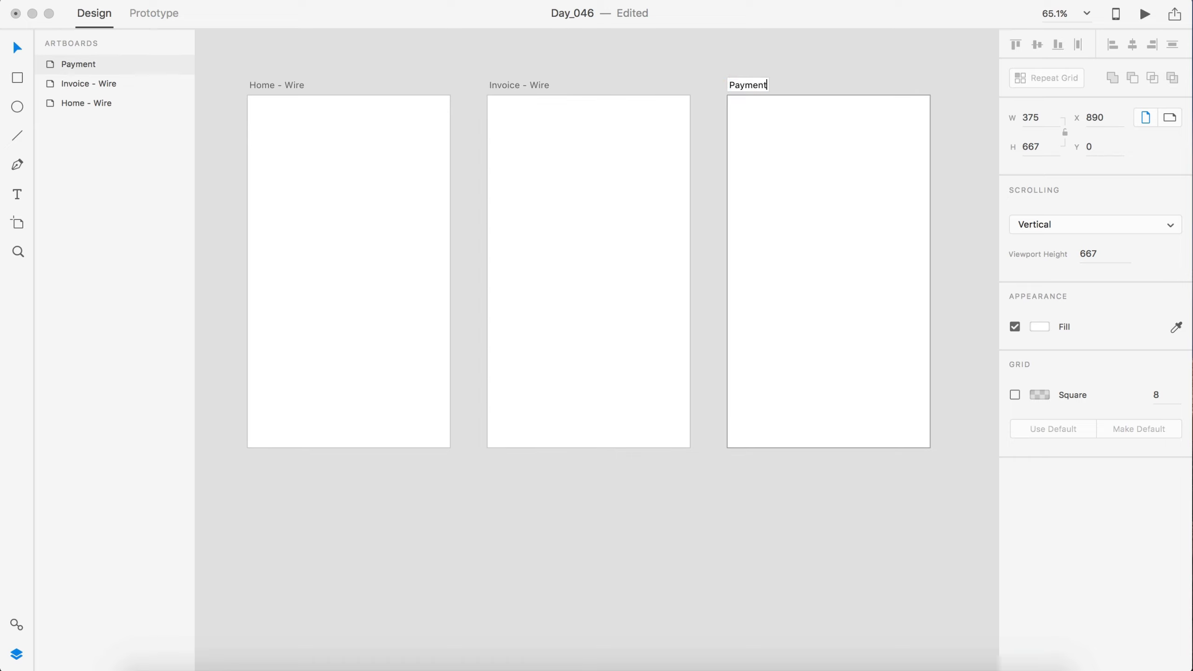
pyautogui.write('- Wire')
pyautogui.press('Return')
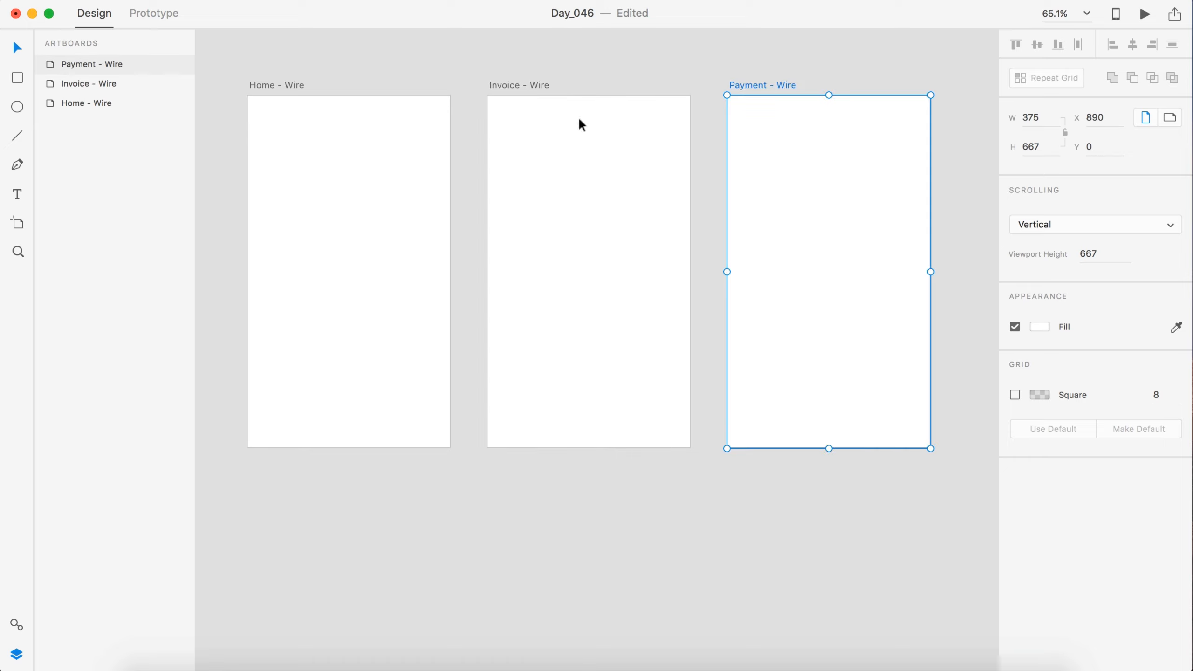
pyautogui.click(442, 136)
# Draw a borderless 375 × 84 header rectangle across the top of the Home - Wire artboard and fill it with #E7EBED
pyautogui.scroll(4, 442, 136)
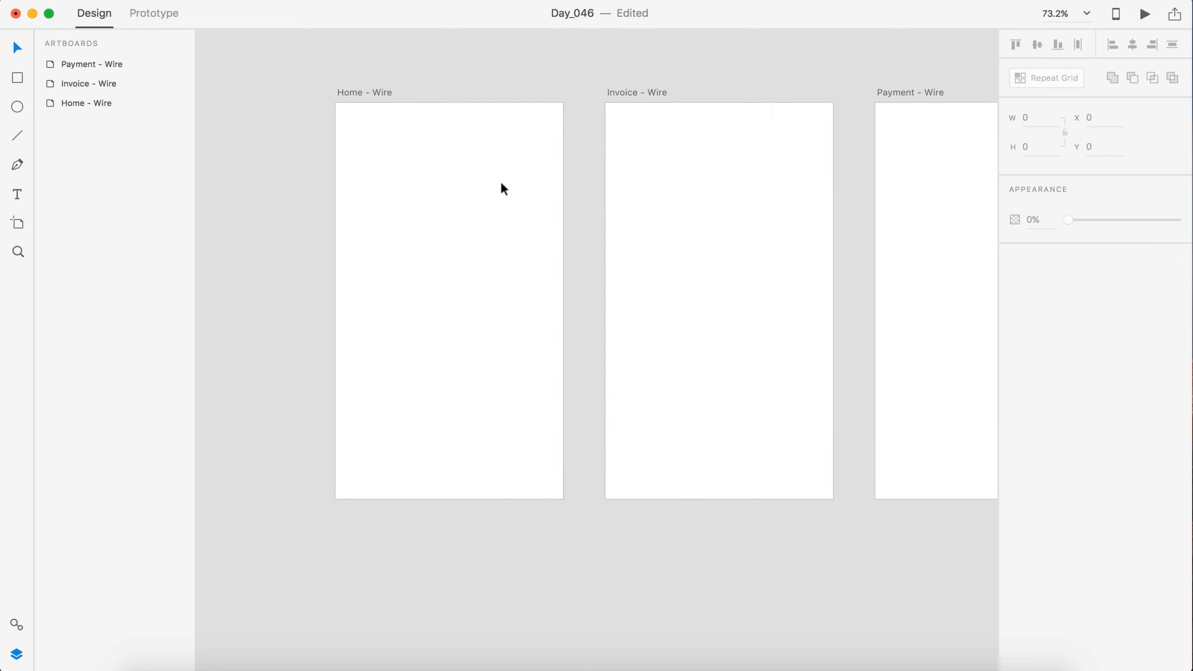
pyautogui.scroll(5, 499, 181)
pyautogui.press('r')
pyautogui.moveTo(262, 71)
pyautogui.mouseDown()
pyautogui.moveTo(423, 152)
pyautogui.moveTo(591, 142)
pyautogui.mouseUp()
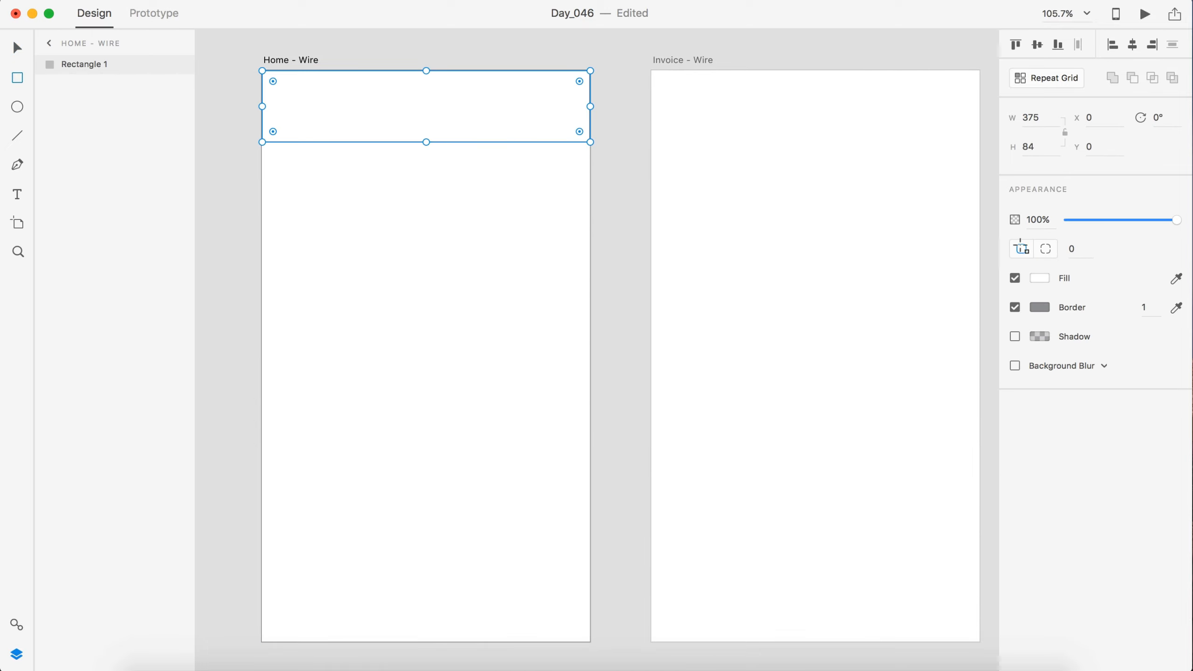
pyautogui.click(1014, 309)
pyautogui.click(1041, 277)
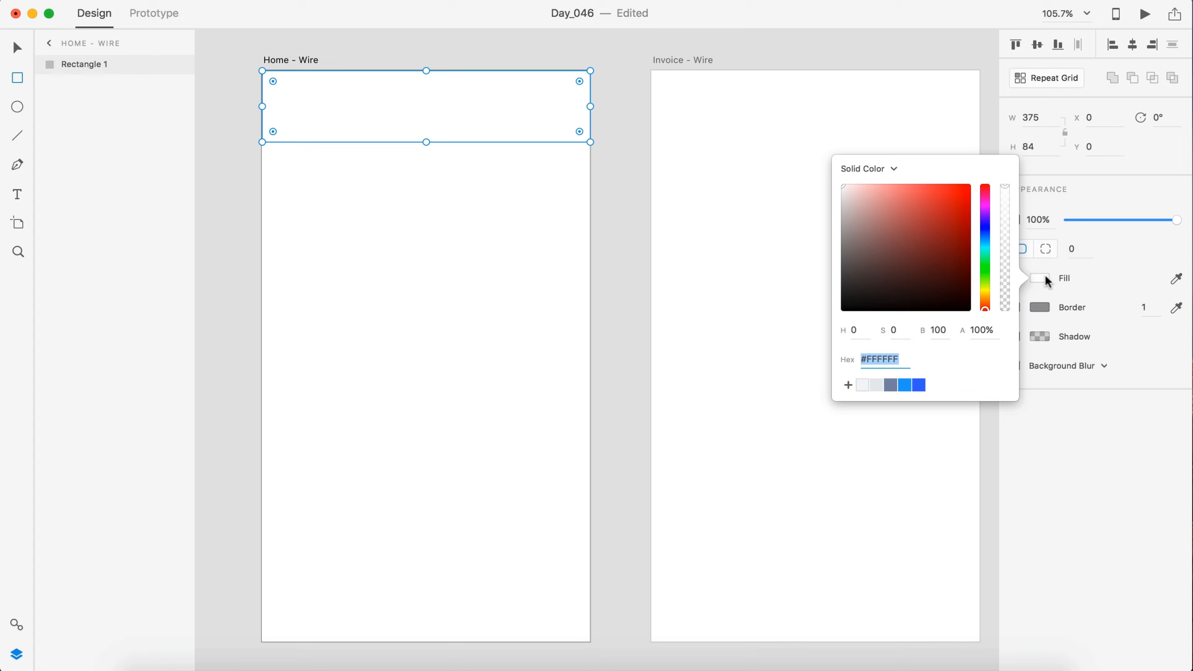
pyautogui.click(867, 386)
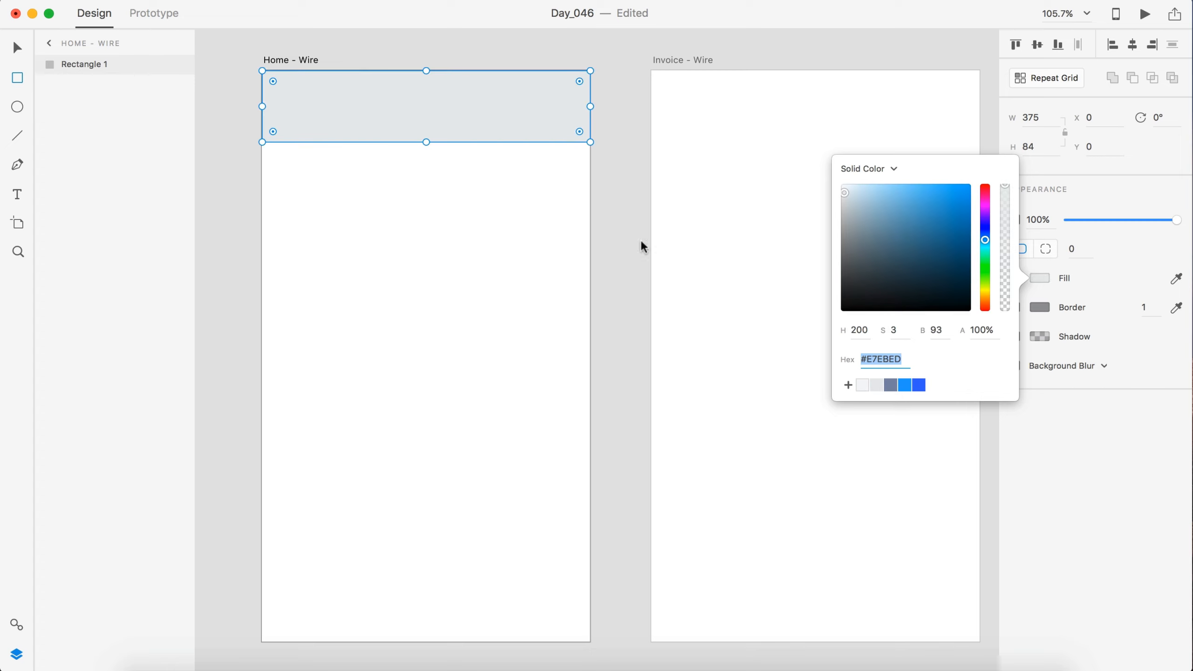
pyautogui.click(618, 173)
pyautogui.click(601, 221)
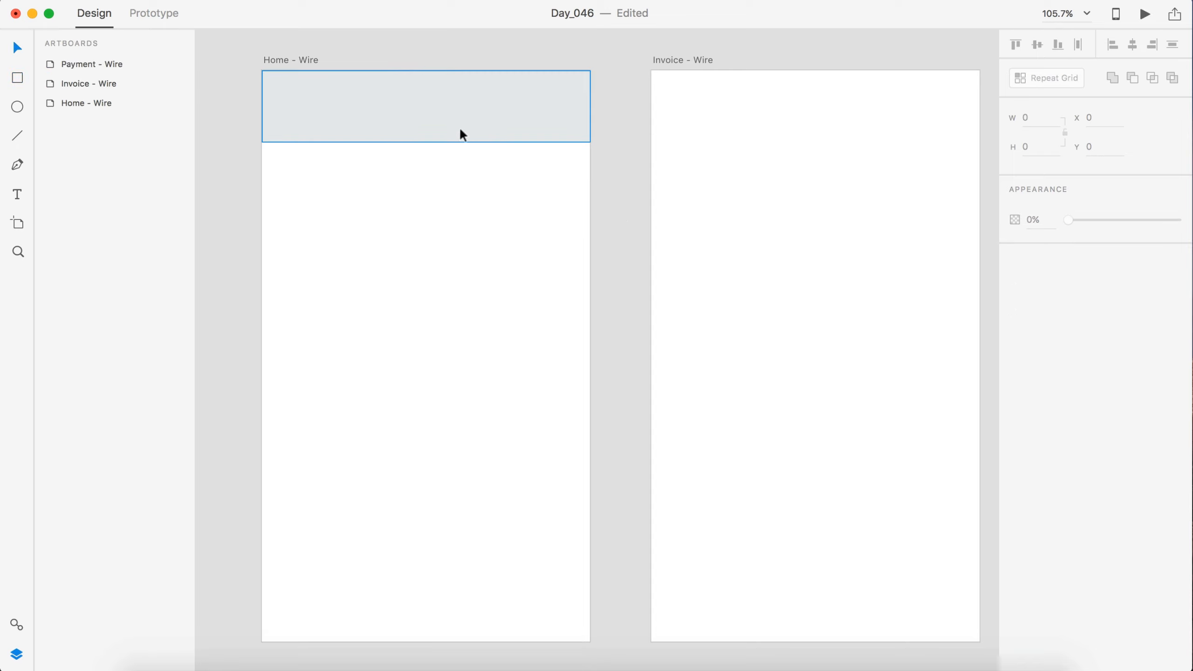
# Draw a borderless rectangle about 164 × 23 below the header, with corner radius 1000 and fill #F4F7F8
pyautogui.press('r')
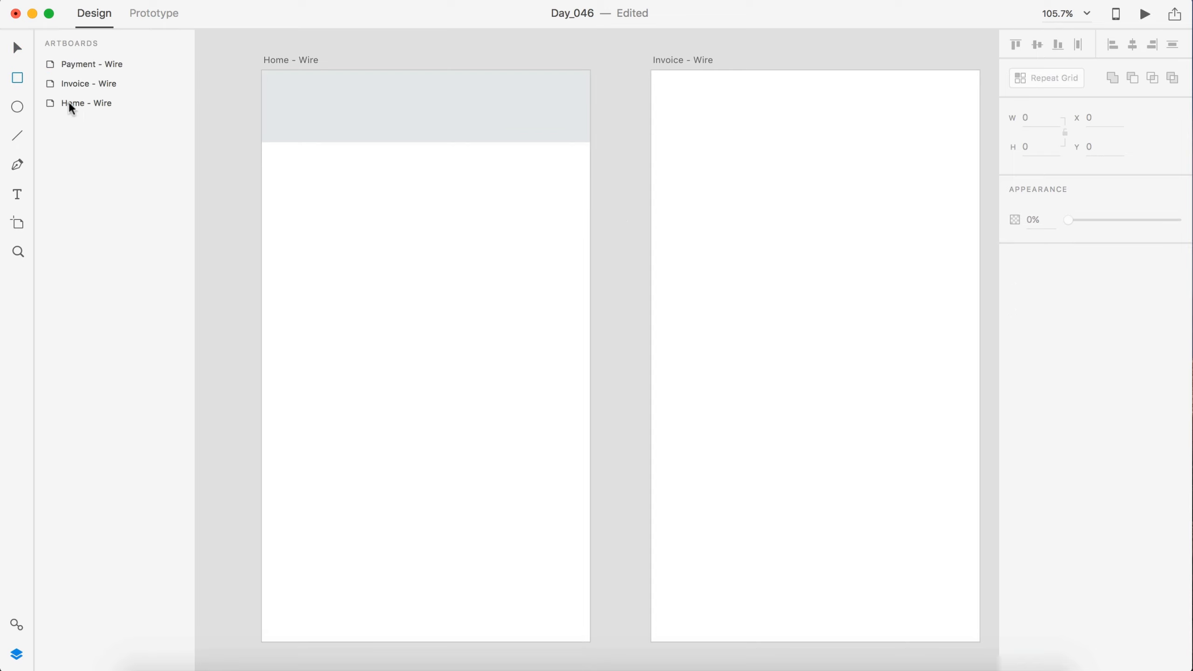
pyautogui.moveTo(368, 180)
pyautogui.mouseDown()
pyautogui.moveTo(439, 206)
pyautogui.moveTo(512, 199)
pyautogui.mouseUp()
pyautogui.click(1076, 249)
pyautogui.write('1000')
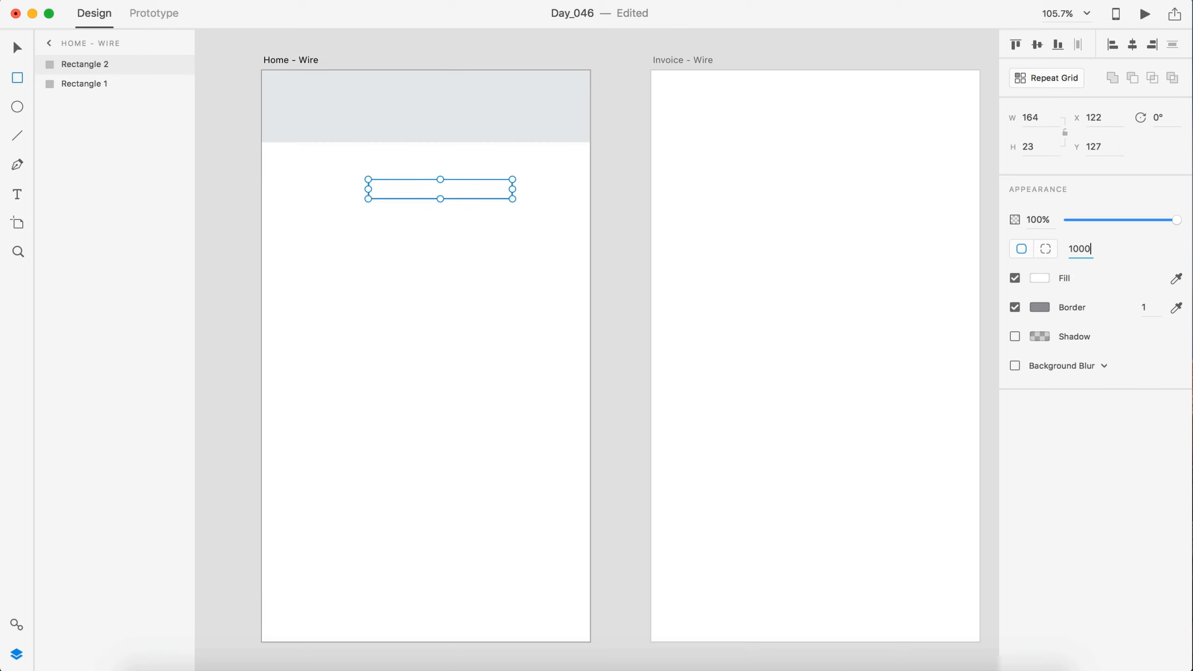
pyautogui.press('Return')
pyautogui.click(1015, 308)
pyautogui.click(1038, 278)
pyautogui.click(860, 384)
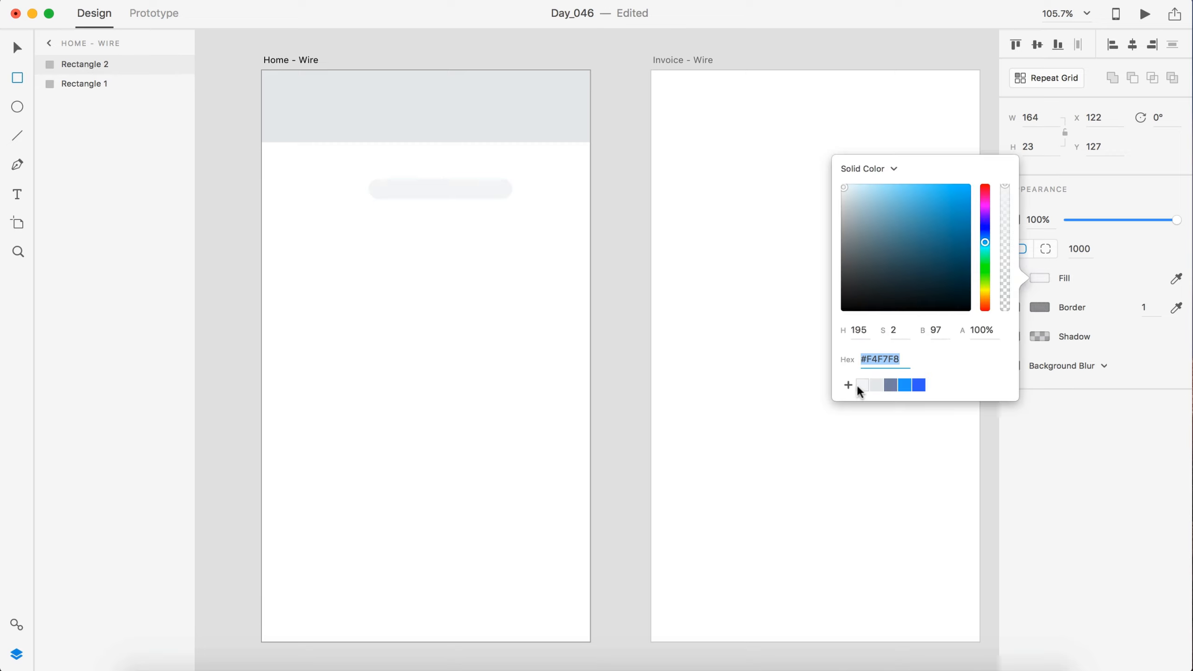
pyautogui.click(69, 75)
# Reduce the pill shape's height to 19 and centre it inside the header rectangle
pyautogui.scroll(3, 525, 294)
pyautogui.hscroll(-3, 465, 183)
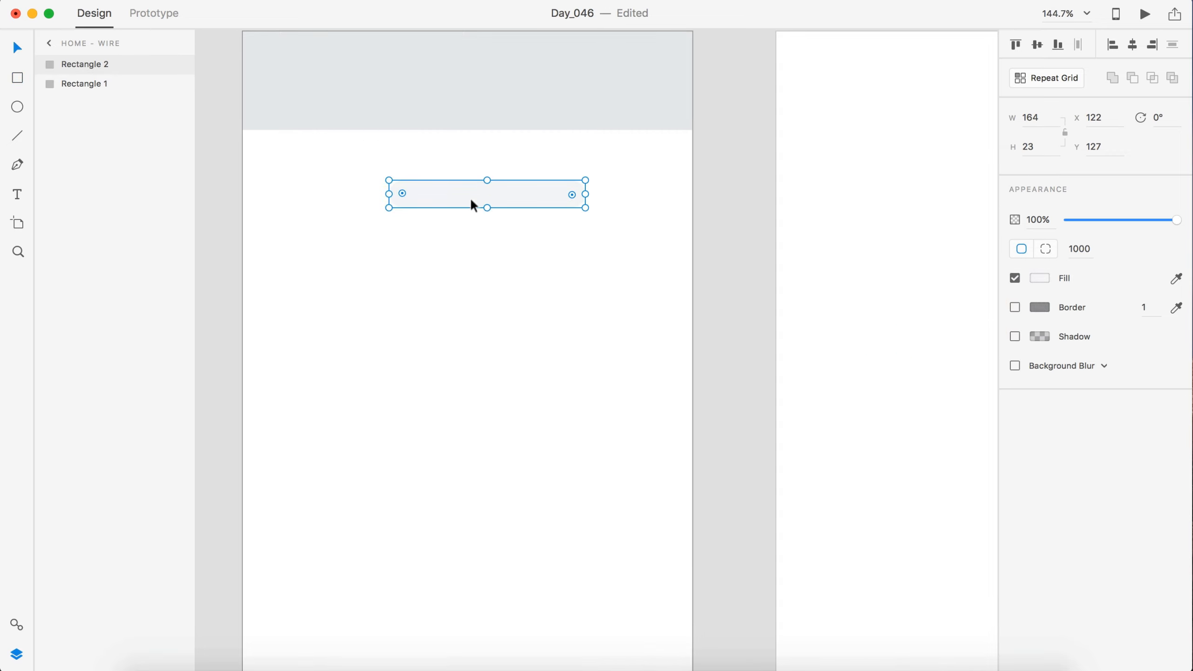
pyautogui.moveTo(487, 207); pyautogui.dragTo(516, 109)
pyautogui.scroll(2, 503, 208)
pyautogui.hscroll(-2, 503, 208)
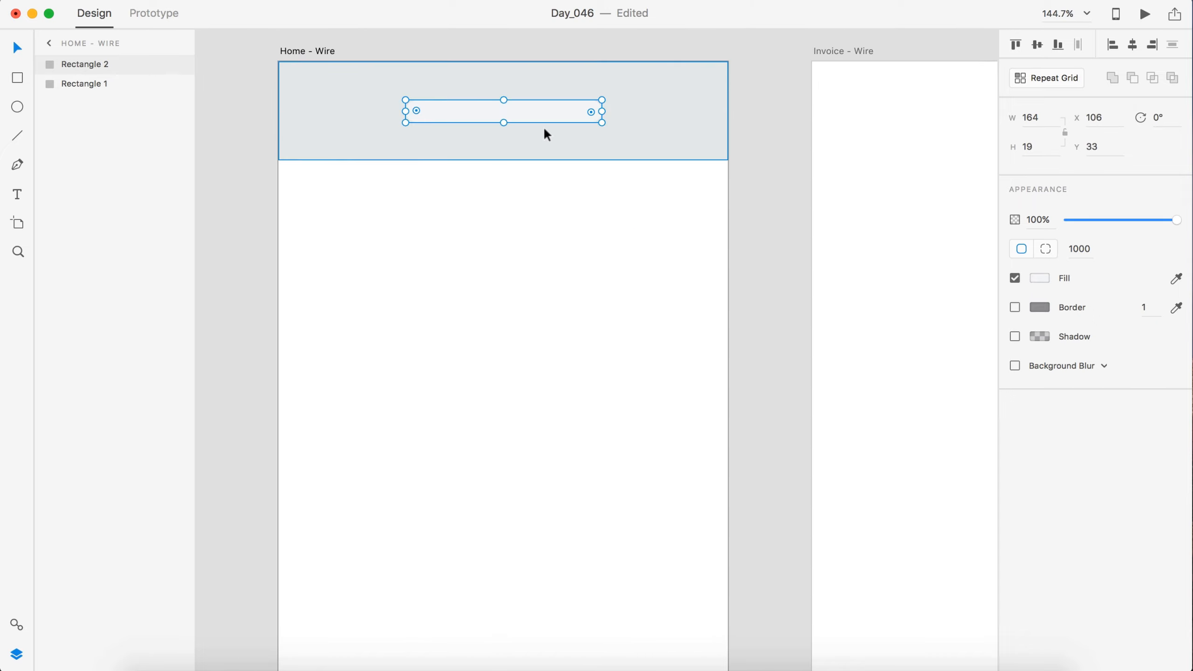
# Draw a borderless 31 × 31 square near the header's left edge and fill it with #F4F7F8
pyautogui.hscroll(-5, 544, 134)
pyautogui.scroll(1, 544, 134)
pyautogui.click(13, 79)
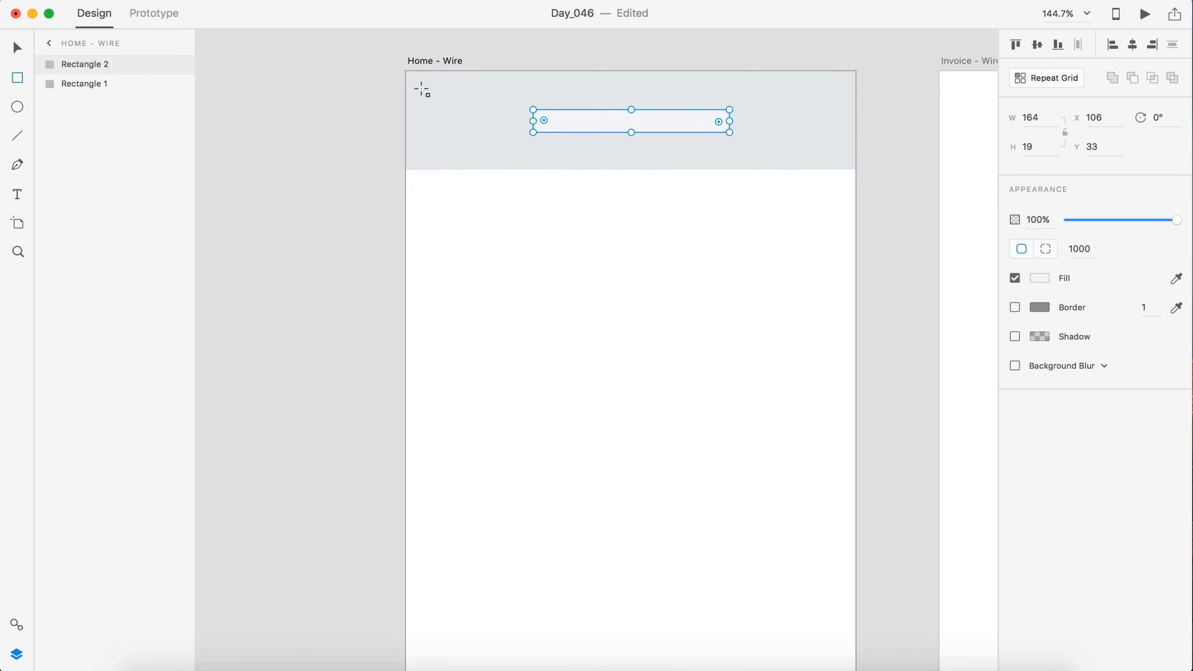
pyautogui.moveTo(427, 101); pyautogui.dragTo(465, 138)
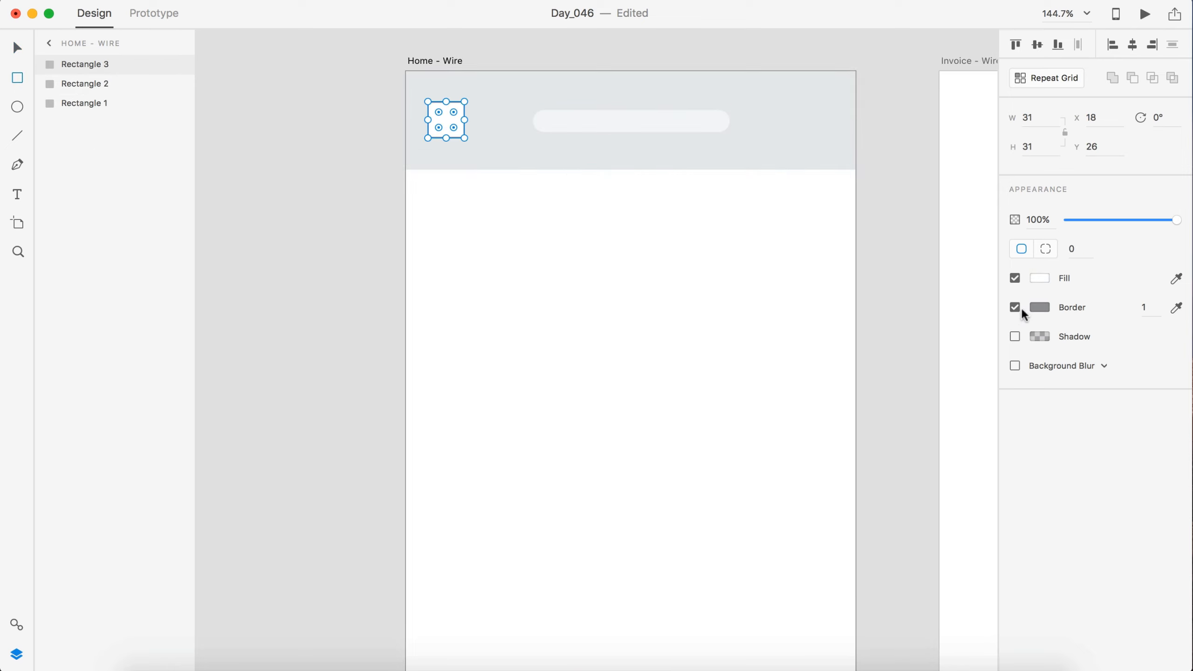
pyautogui.click(1039, 277)
pyautogui.click(862, 385)
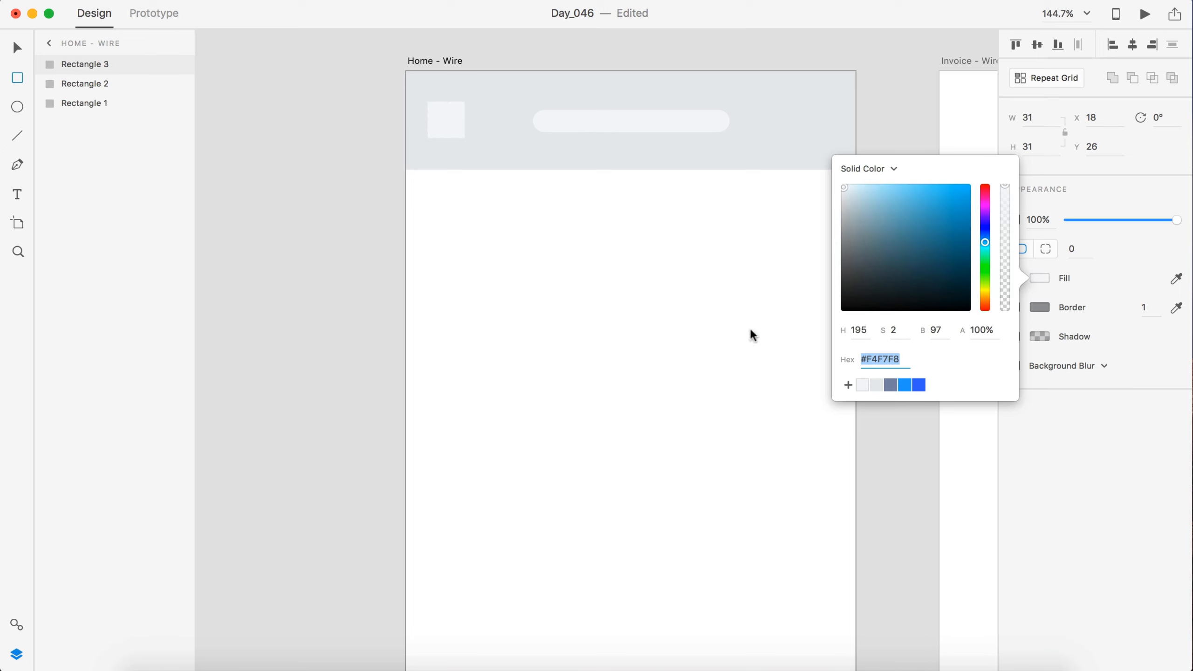
pyautogui.press('Escape')
pyautogui.click(333, 178)
# Move the header pill left so it sits closer to the square
pyautogui.moveTo(450, 121); pyautogui.dragTo(451, 121)
pyautogui.moveTo(671, 120); pyautogui.dragTo(627, 118)
pyautogui.click(385, 141)
# Duplicate the header rectangle as a 339 × 84 card below the header and stack three evenly spaced copies beneath it
pyautogui.scroll(-5, 466, 324)
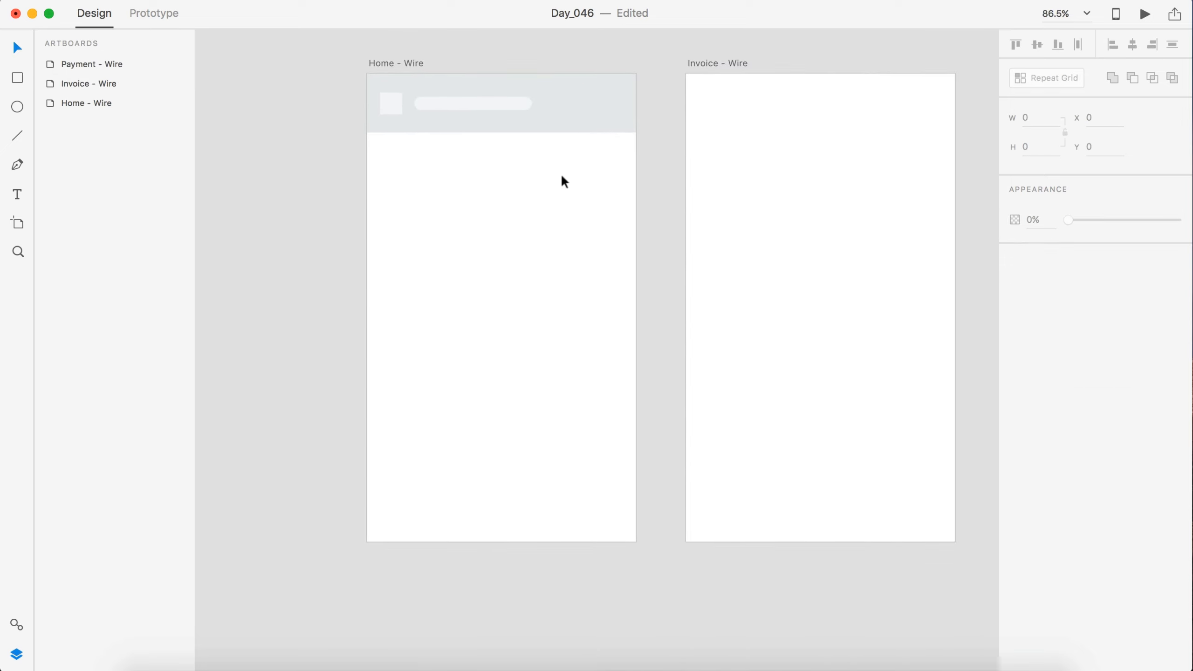
pyautogui.scroll(-2, 562, 192)
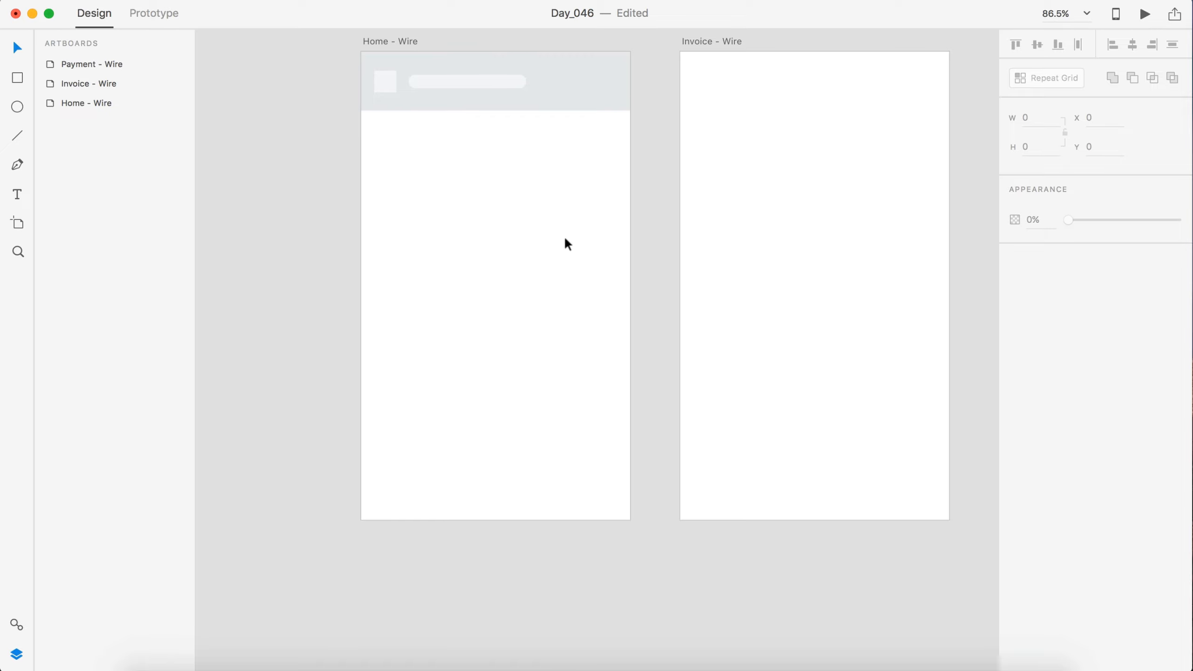
pyautogui.moveTo(563, 88); pyautogui.dragTo(617, 152)
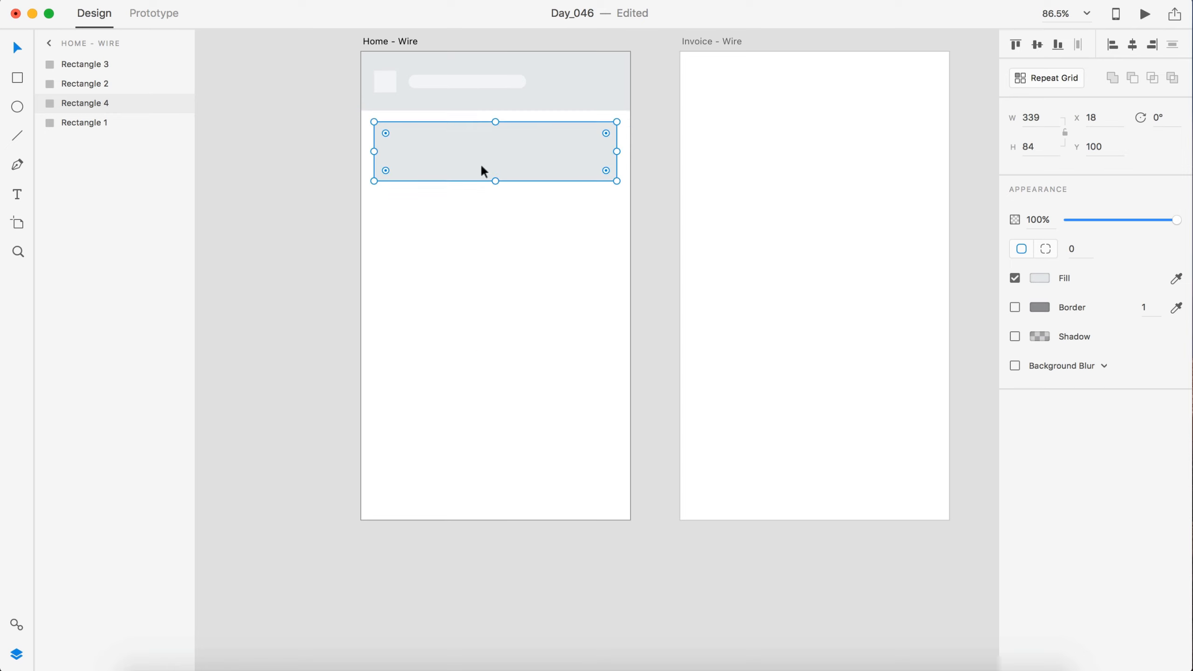
pyautogui.moveTo(482, 171); pyautogui.dragTo(511, 279)
pyautogui.moveTo(511, 279); pyautogui.dragTo(511, 342)
# Fill all four stacked cards with the lighter grey #F4F7F8
pyautogui.moveTo(533, 493); pyautogui.dragTo(533, 174)
pyautogui.click(1037, 277)
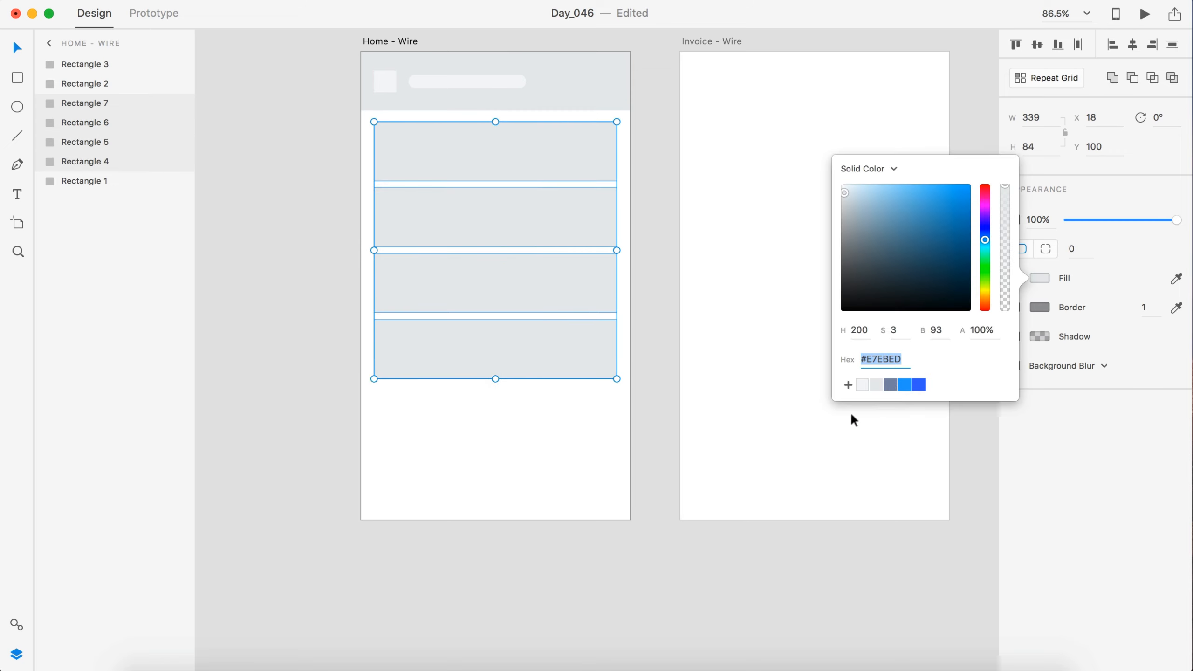
pyautogui.click(862, 384)
pyautogui.click(673, 261)
# Draw a borderless 56 × 56 circle at the left of the first card, filled light grey and vertically centred at Y 114
pyautogui.hscroll(-3, 645, 249)
pyautogui.scroll(5, 613, 214)
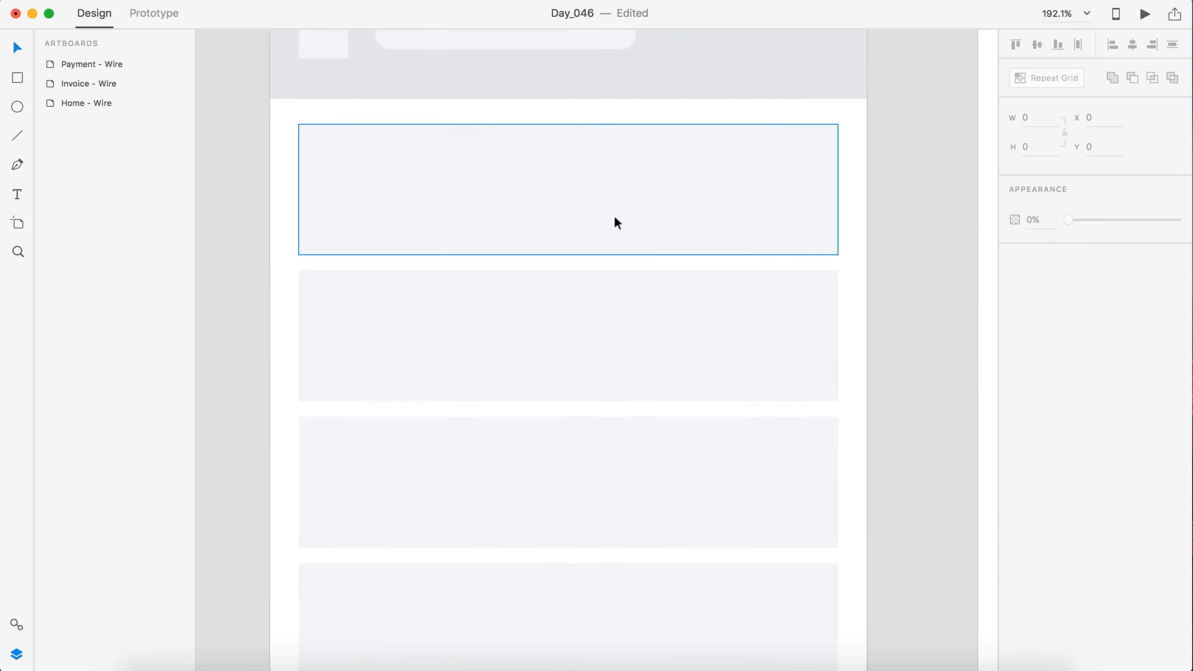
pyautogui.click(17, 107)
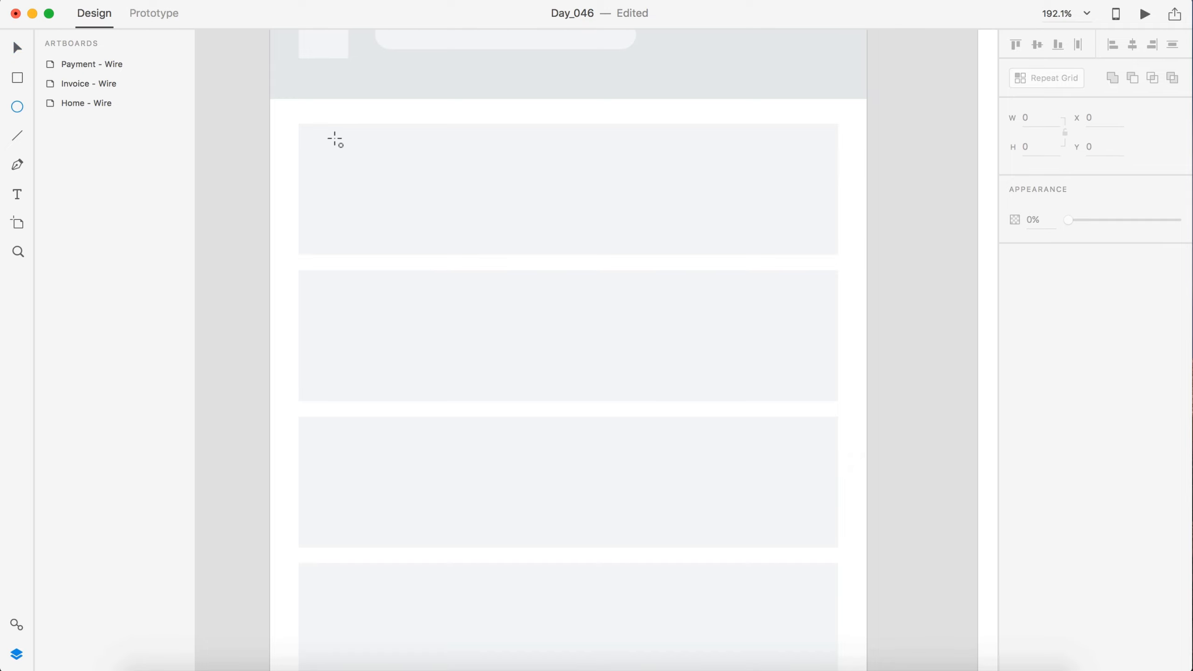
pyautogui.moveTo(324, 138)
pyautogui.mouseDown()
pyautogui.moveTo(453, 234)
pyautogui.moveTo(445, 226)
pyautogui.mouseUp()
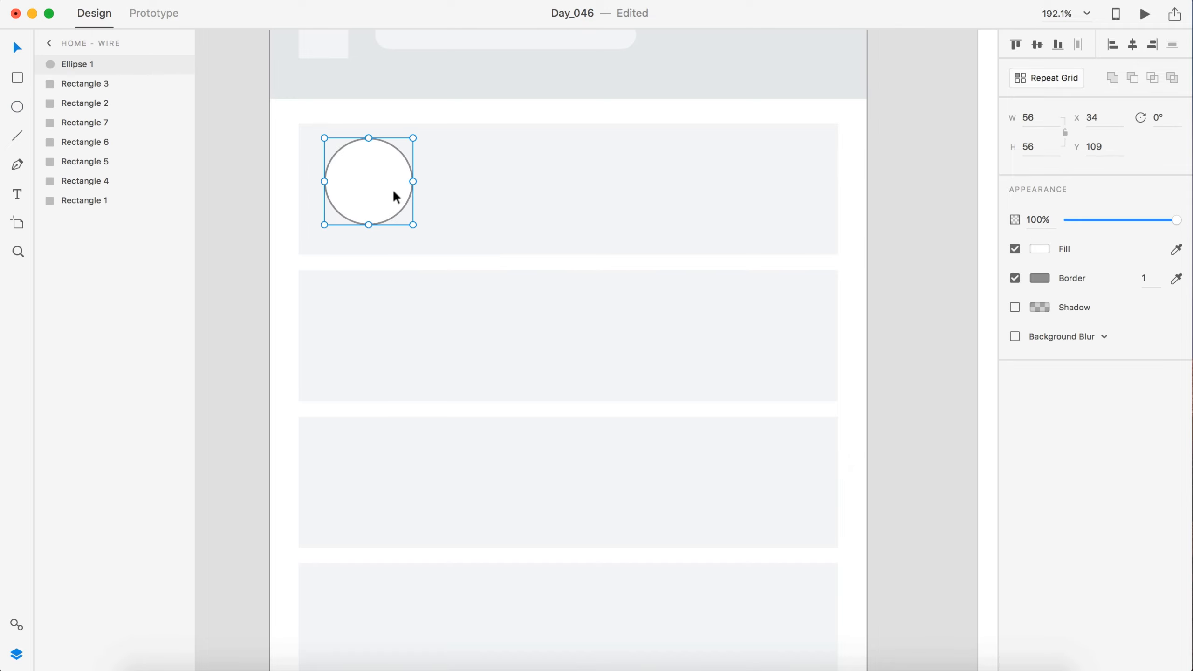
pyautogui.press('Down')
pyautogui.press('Down')
pyautogui.press('Down')
pyautogui.click(1040, 253)
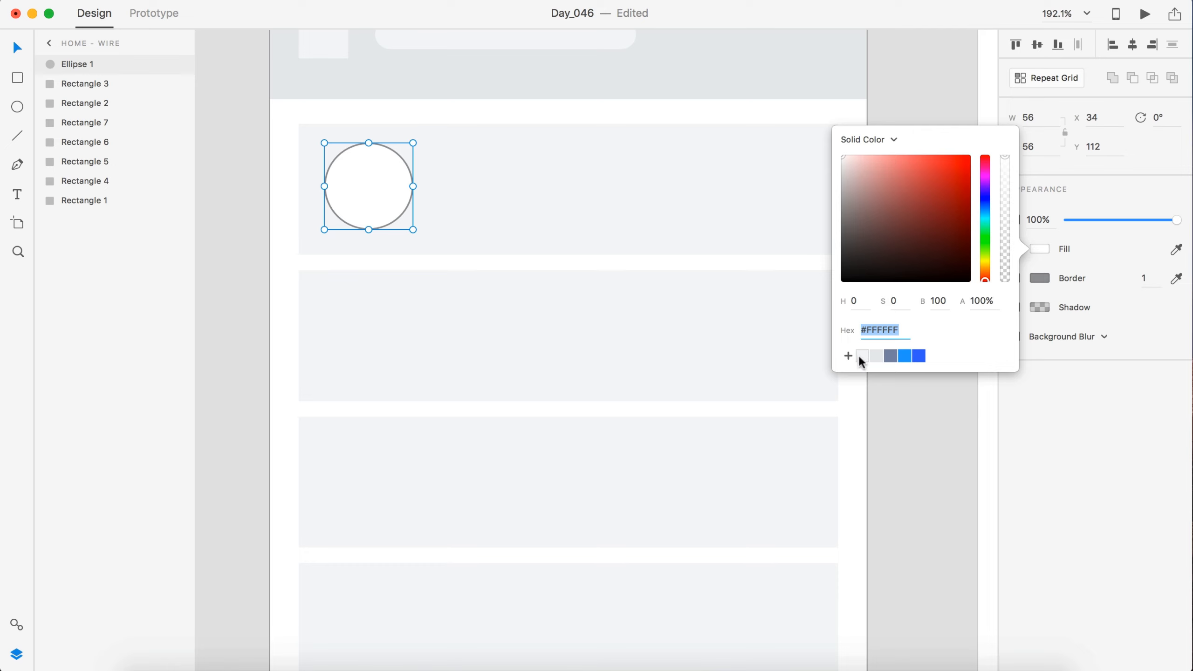
pyautogui.click(876, 356)
pyautogui.moveTo(375, 178); pyautogui.dragTo(373, 182)
pyautogui.click(1014, 278)
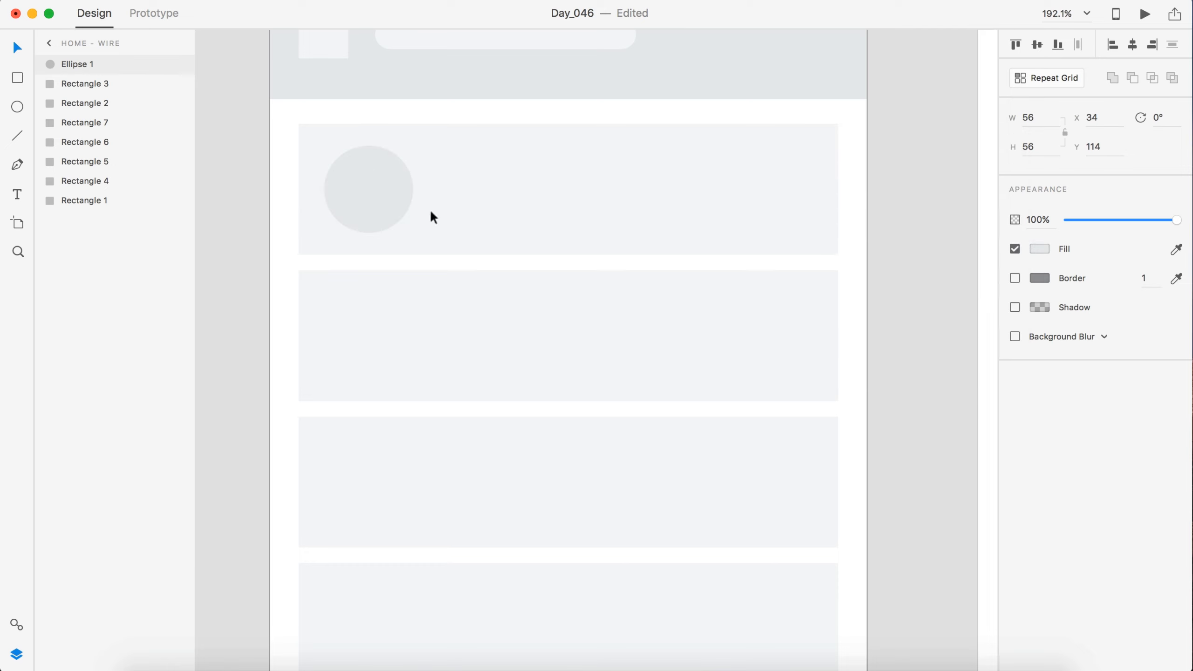
# Duplicate the header pill into the first card beside the circle, bring it to the front and give it the darker grey swatch fill
pyautogui.scroll(3, 667, 90)
pyautogui.moveTo(556, 108); pyautogui.dragTo(614, 255)
pyautogui.press('super+shift+bracketright')
pyautogui.click(1037, 278)
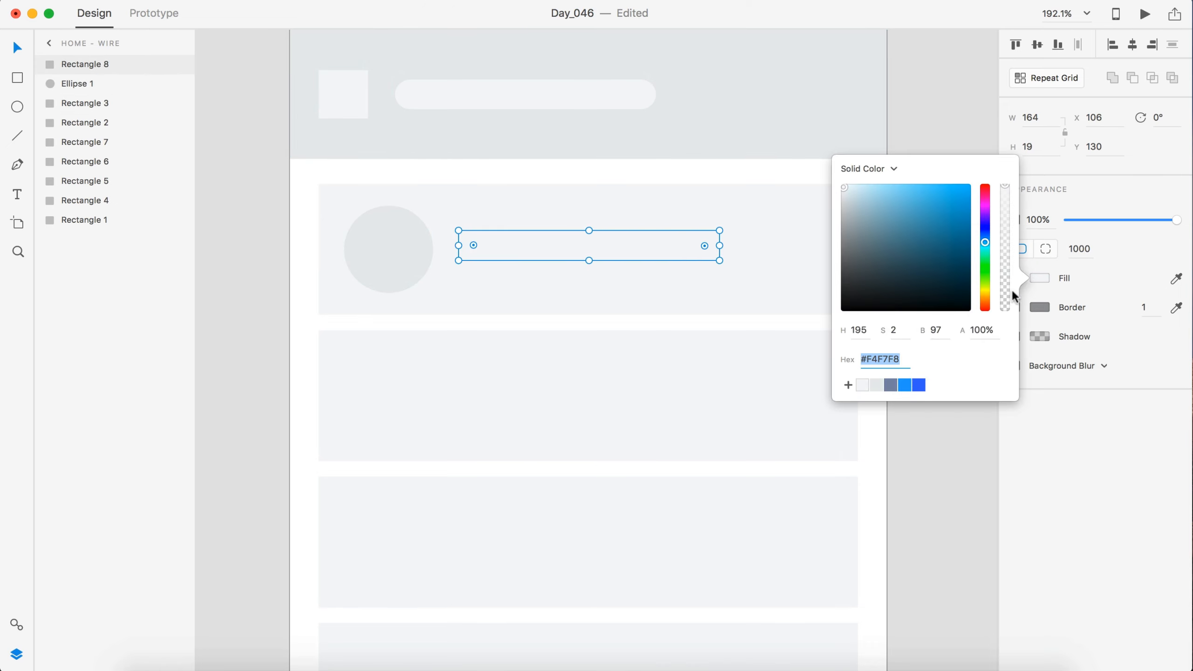
pyautogui.click(874, 387)
# Duplicate the card's pill directly beneath itself, reduce the copy's height to 10 and shorten its width
pyautogui.moveTo(588, 252); pyautogui.dragTo(589, 280)
pyautogui.scroll(3, 675, 274)
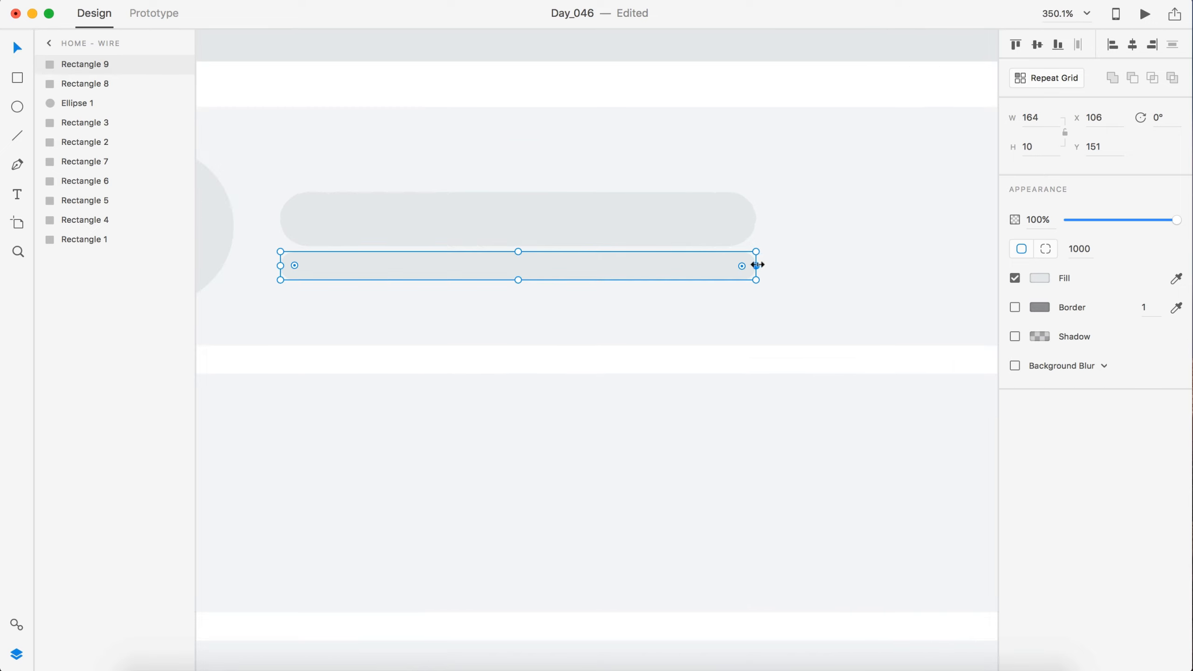
pyautogui.moveTo(754, 264)
pyautogui.mouseDown()
pyautogui.moveTo(518, 263)
pyautogui.moveTo(527, 251)
pyautogui.moveTo(511, 238)
pyautogui.mouseUp()
# Move both bars in the first card to X 99, Y 125 and narrow them together
pyautogui.scroll(-3, 586, 265)
pyautogui.keyDown('shift'); pyautogui.click(529, 245); pyautogui.keyUp('shift')
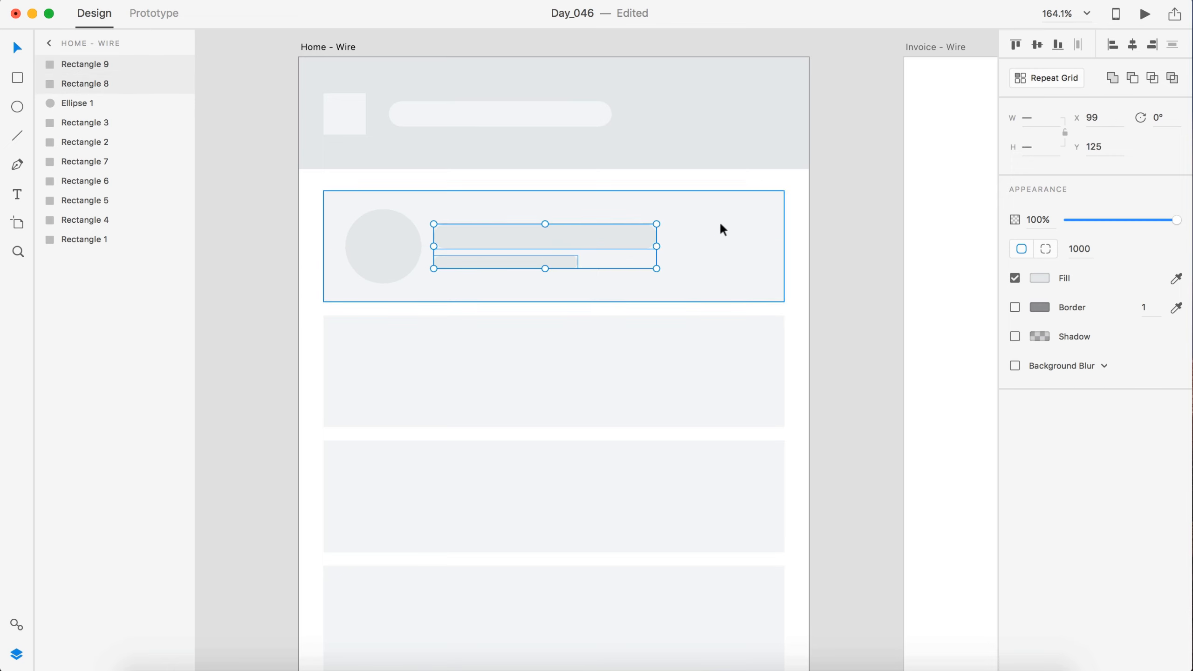
pyautogui.moveTo(654, 246); pyautogui.dragTo(588, 246)
pyautogui.click(890, 266)
# Copy the short 73.6 × 10 bar twice to the right end of the first card, stacked one above the other
pyautogui.moveTo(485, 262); pyautogui.dragTo(721, 259)
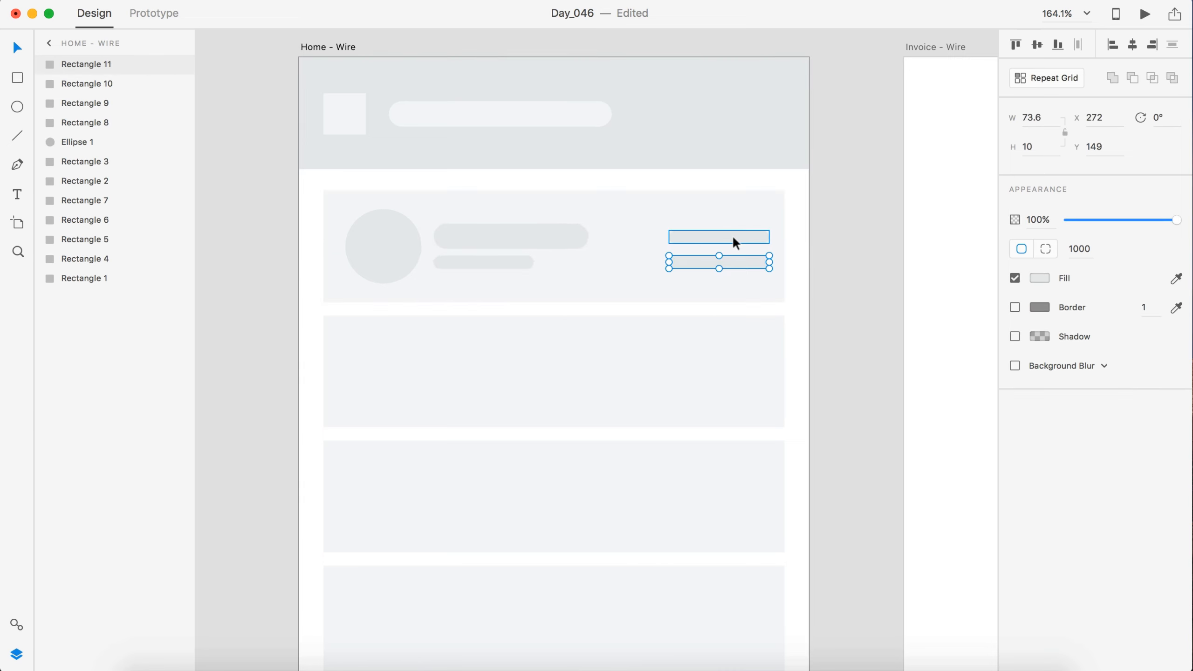
pyautogui.click(825, 256)
# Duplicate the first card's circle and four bars into each of the three cards below
pyautogui.scroll(-5, 825, 256)
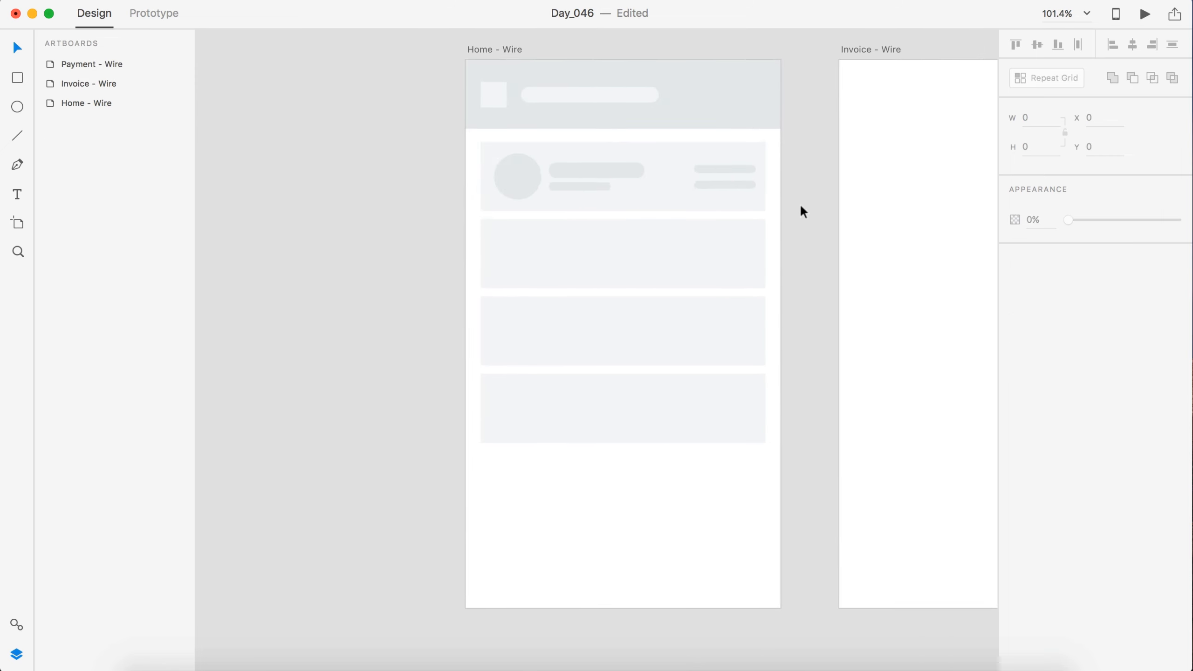
pyautogui.moveTo(799, 203); pyautogui.dragTo(470, 160)
pyautogui.moveTo(667, 181); pyautogui.dragTo(613, 397)
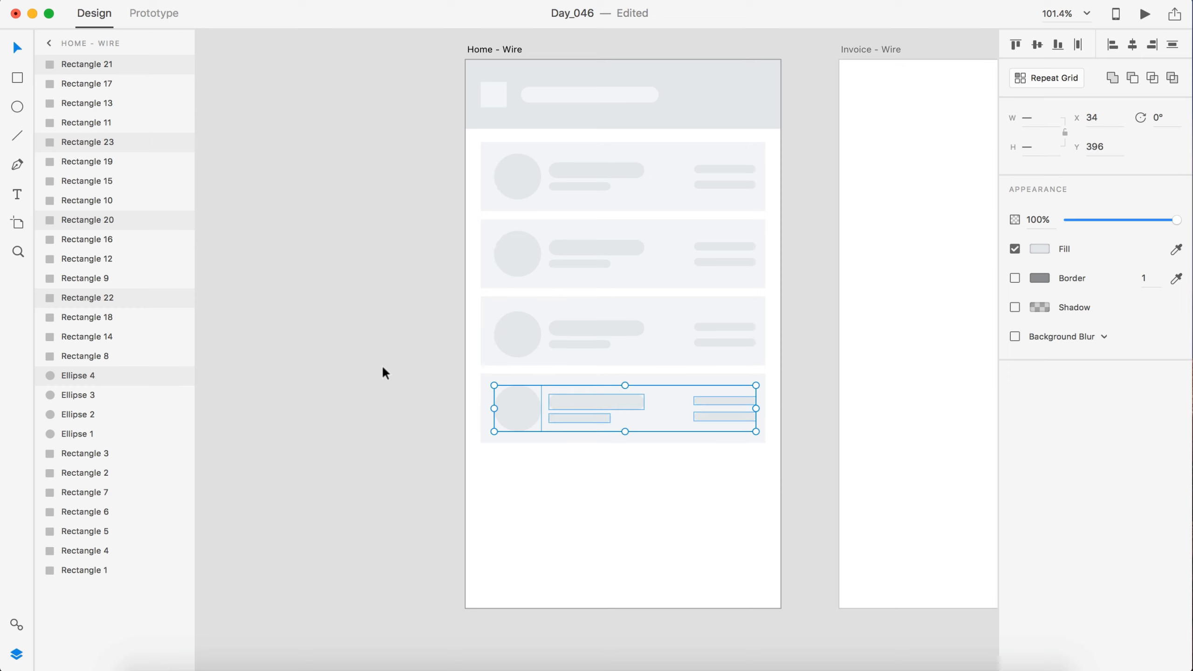
pyautogui.click(382, 365)
pyautogui.hscroll(5, 432, 357)
pyautogui.scroll(-1, 432, 357)
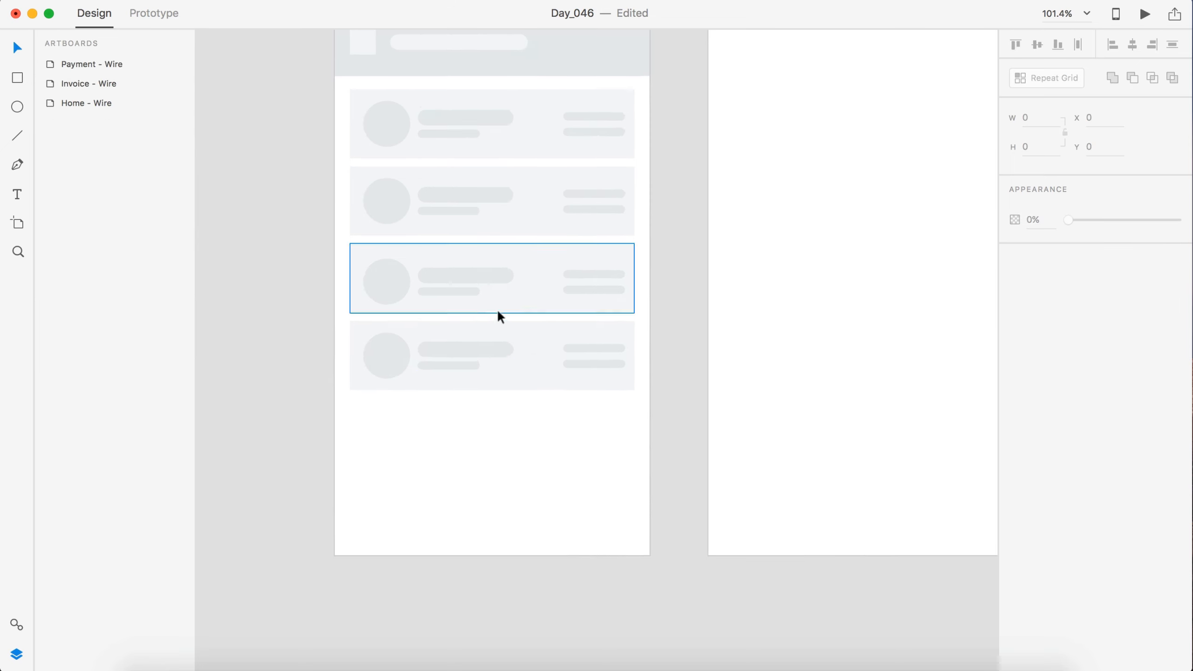
pyautogui.scroll(-3, 498, 314)
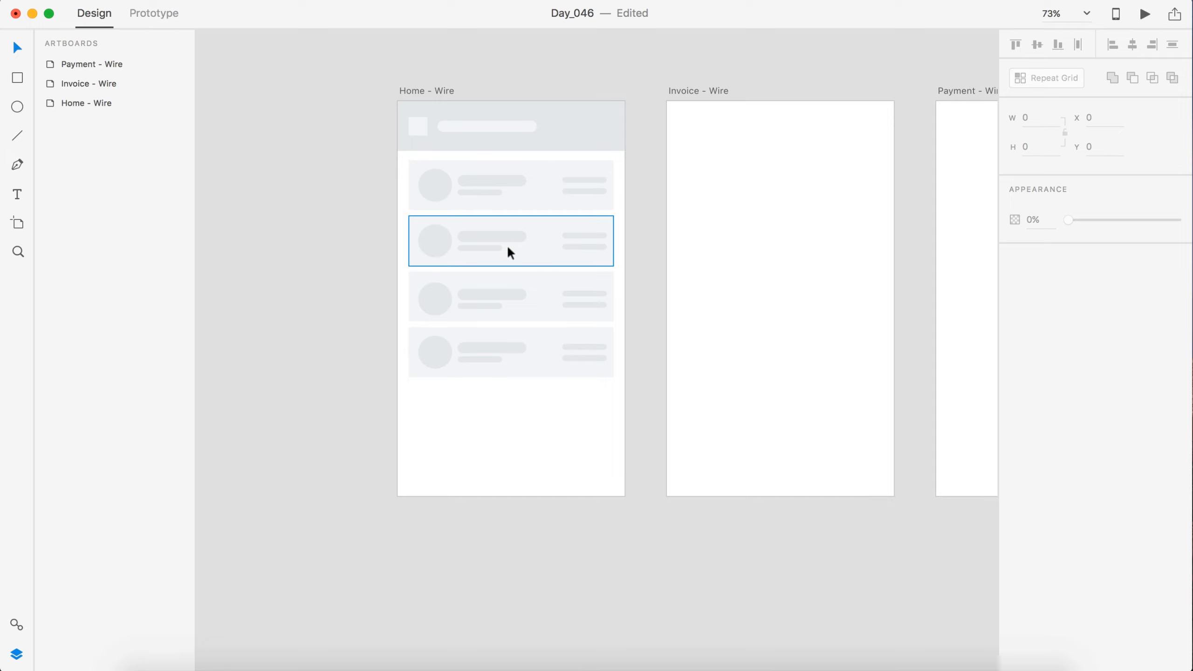
pyautogui.hscroll(5, 509, 248)
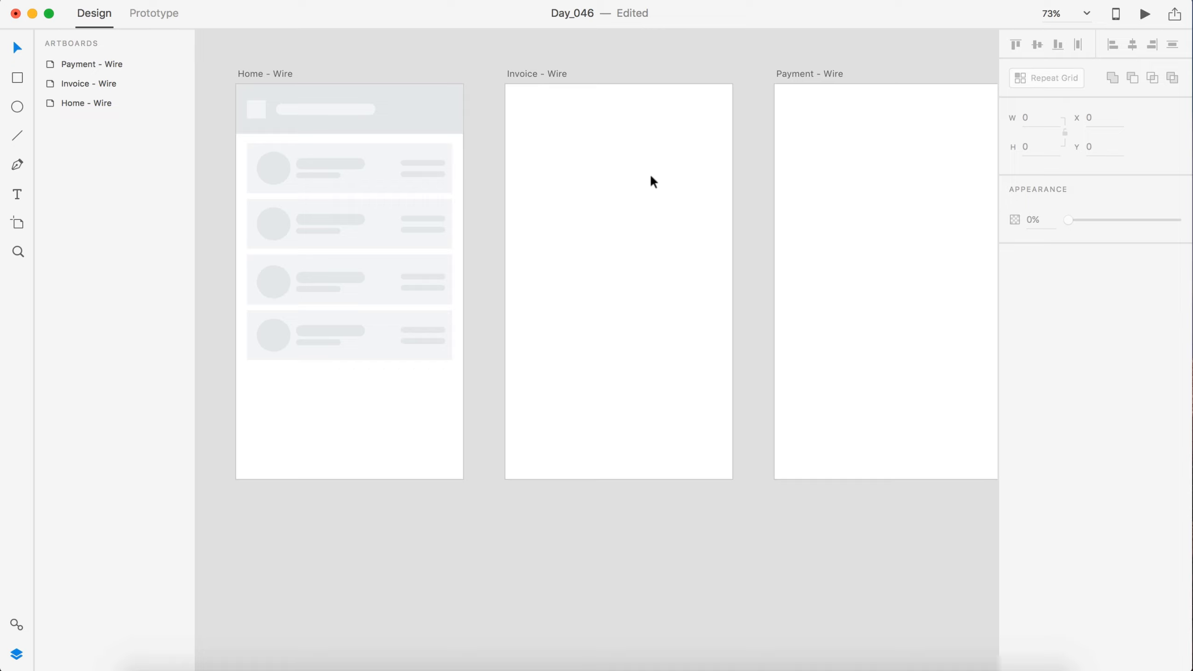
pyautogui.hscroll(-2, 225, 252)
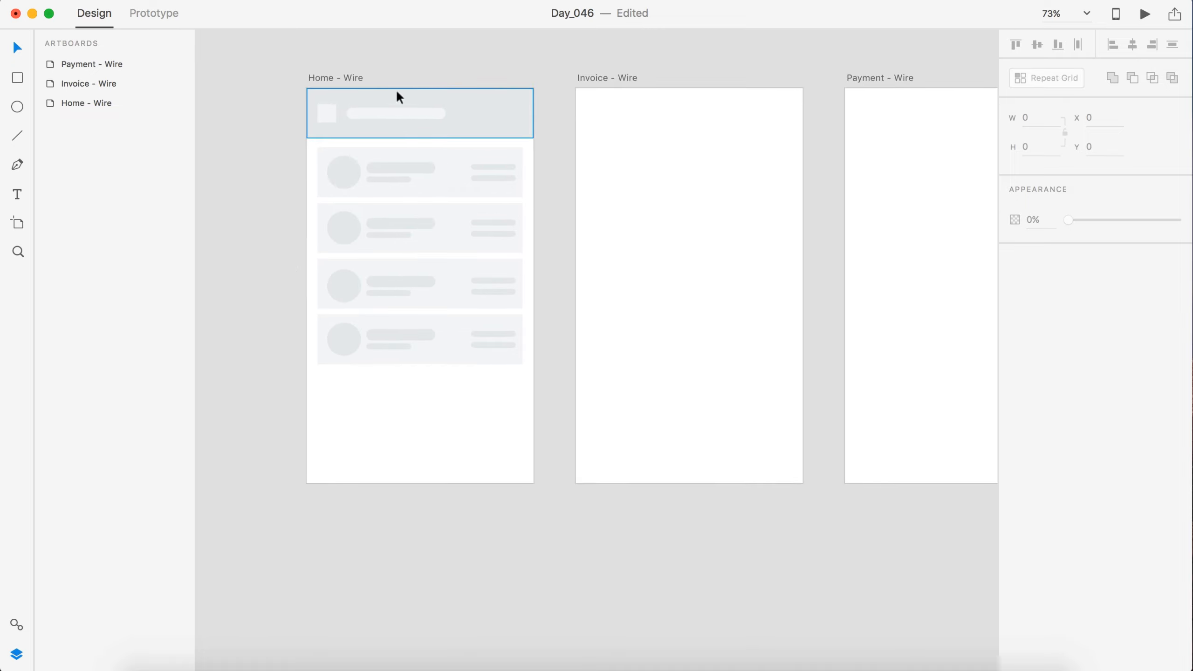
# Copy the header block with its square and title bar from the Home artboard to the top edge of the Invoice artboard
pyautogui.hscroll(2, 587, 113)
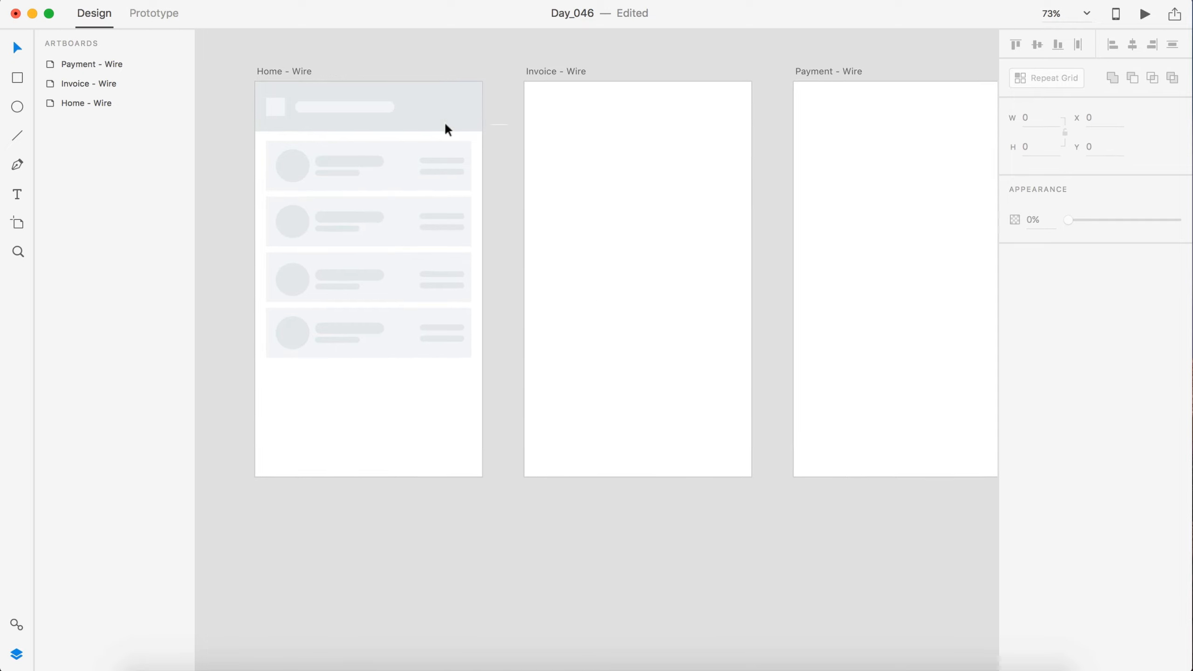
pyautogui.moveTo(506, 123); pyautogui.dragTo(256, 87)
pyautogui.moveTo(448, 114); pyautogui.dragTo(657, 115)
pyautogui.hscroll(2, 680, 119)
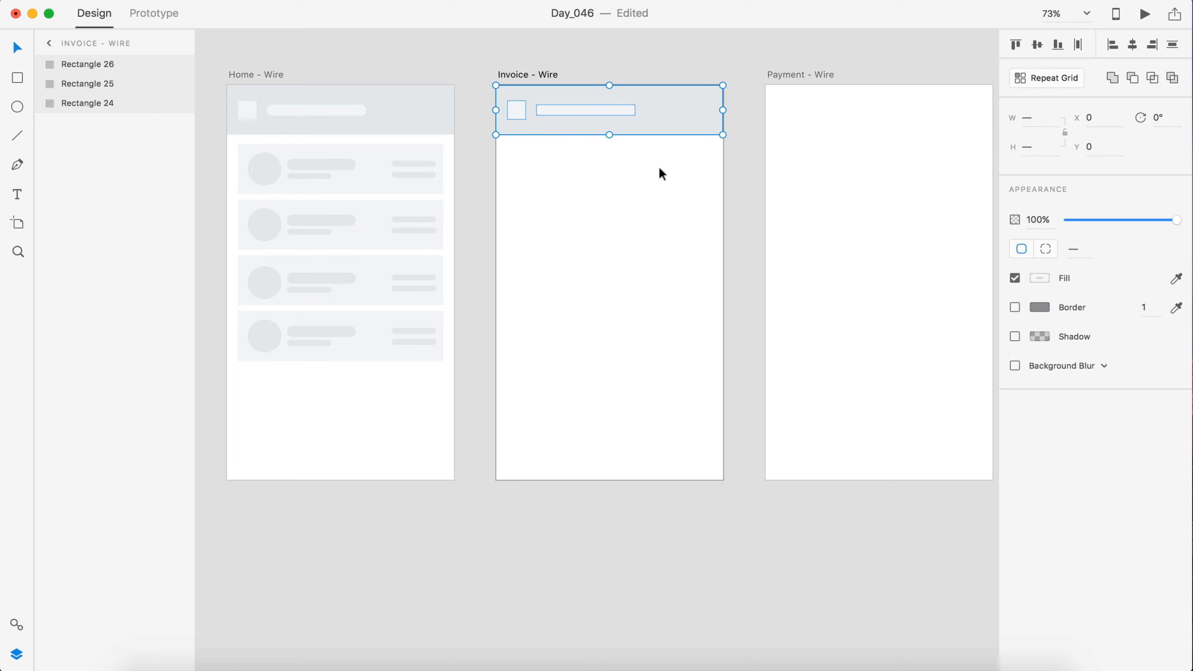
pyautogui.click(742, 189)
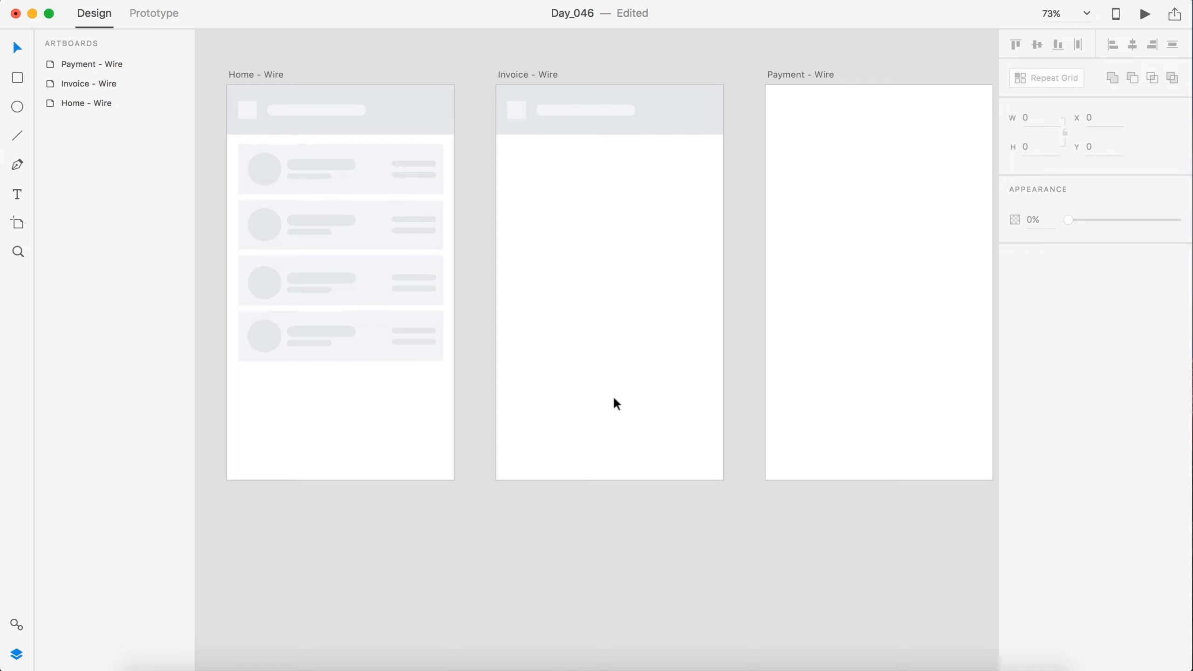
# Copy the background of the last Home card to the Invoice artboard's bottom edge and stretch it to full width as a footer
pyautogui.moveTo(370, 341); pyautogui.dragTo(609, 442)
pyautogui.moveTo(713, 461); pyautogui.dragTo(722, 460)
pyautogui.click(731, 413)
pyautogui.scroll(-2, 730, 409)
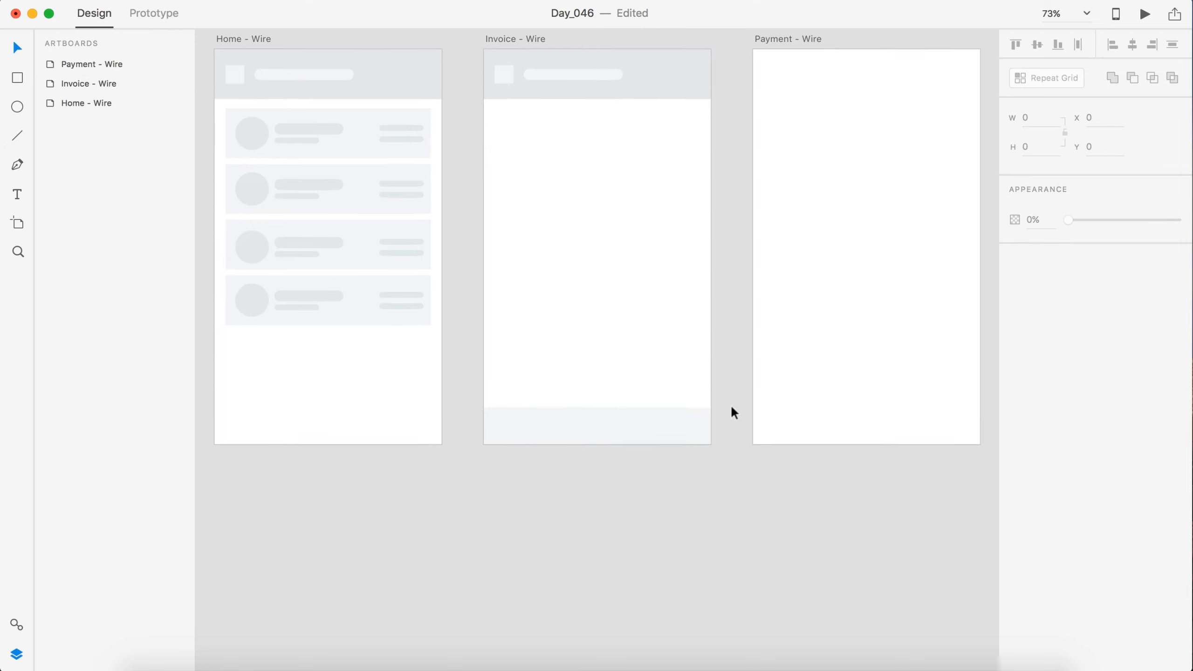
pyautogui.scroll(3, 730, 404)
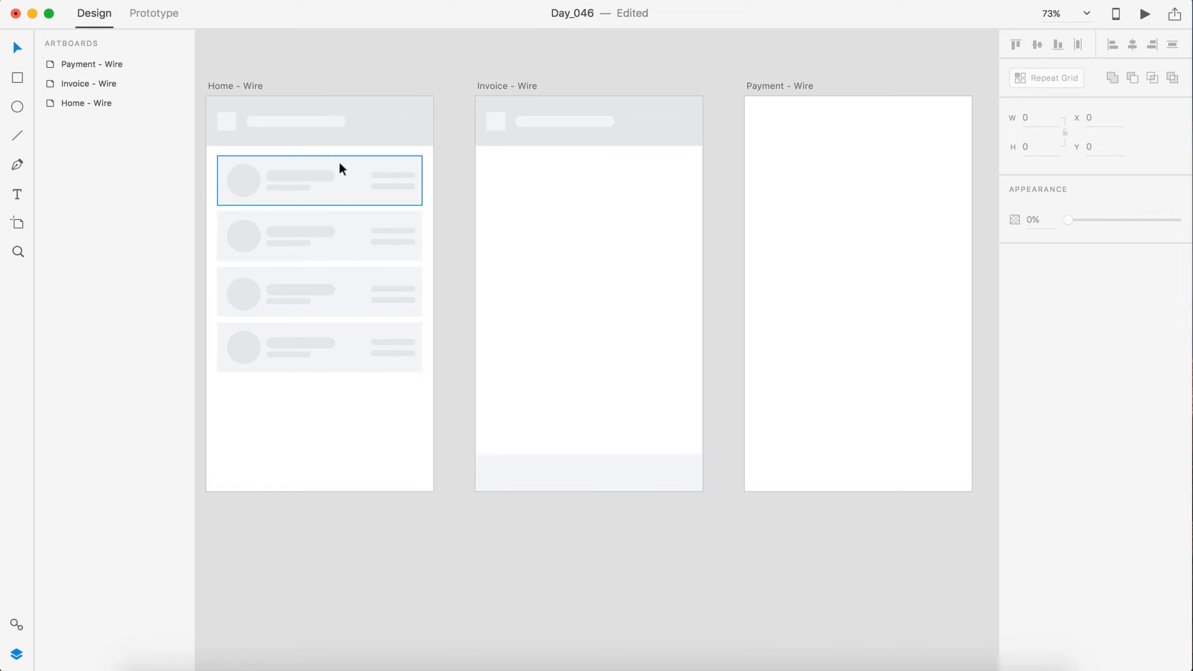
# Copy the first Home card's larger bar into the Invoice footer's right end and place a thinner bar, 12 high, beside it
pyautogui.click(305, 176)
pyautogui.moveTo(331, 180); pyautogui.dragTo(497, 458)
pyautogui.scroll(5, 619, 462)
pyautogui.moveTo(416, 465); pyautogui.dragTo(525, 462)
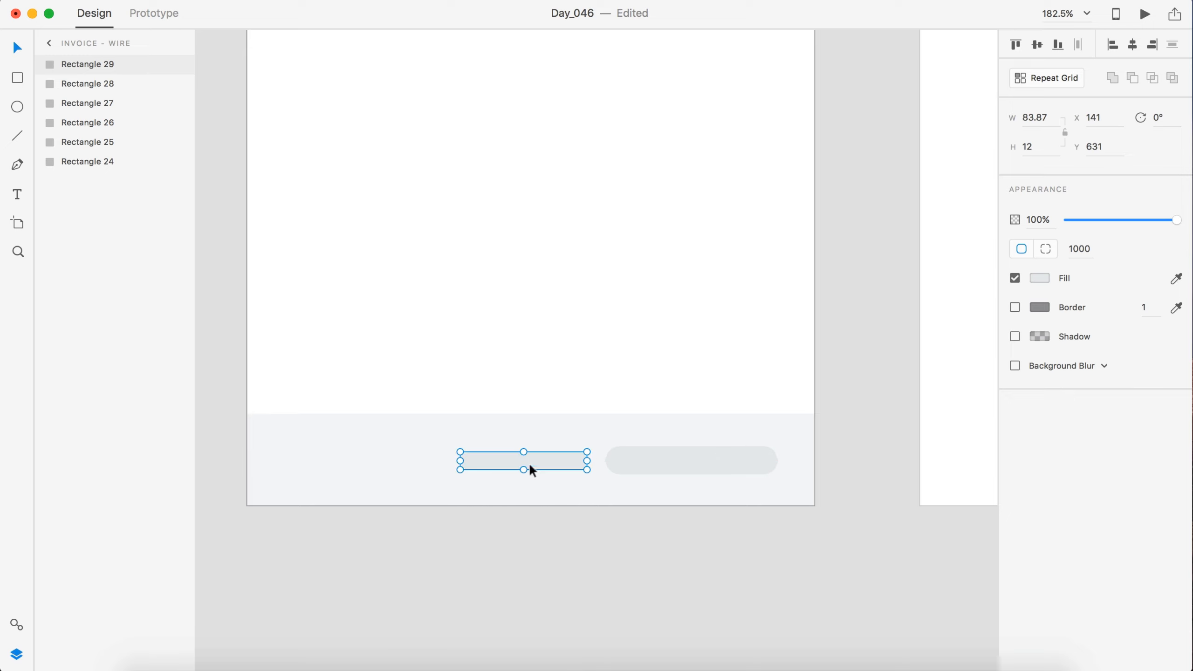
# Narrow the footer's right-hand pill to about 82.87 wide and move the thin bar closer to it
pyautogui.click(714, 456)
pyautogui.moveTo(605, 459); pyautogui.dragTo(653, 460)
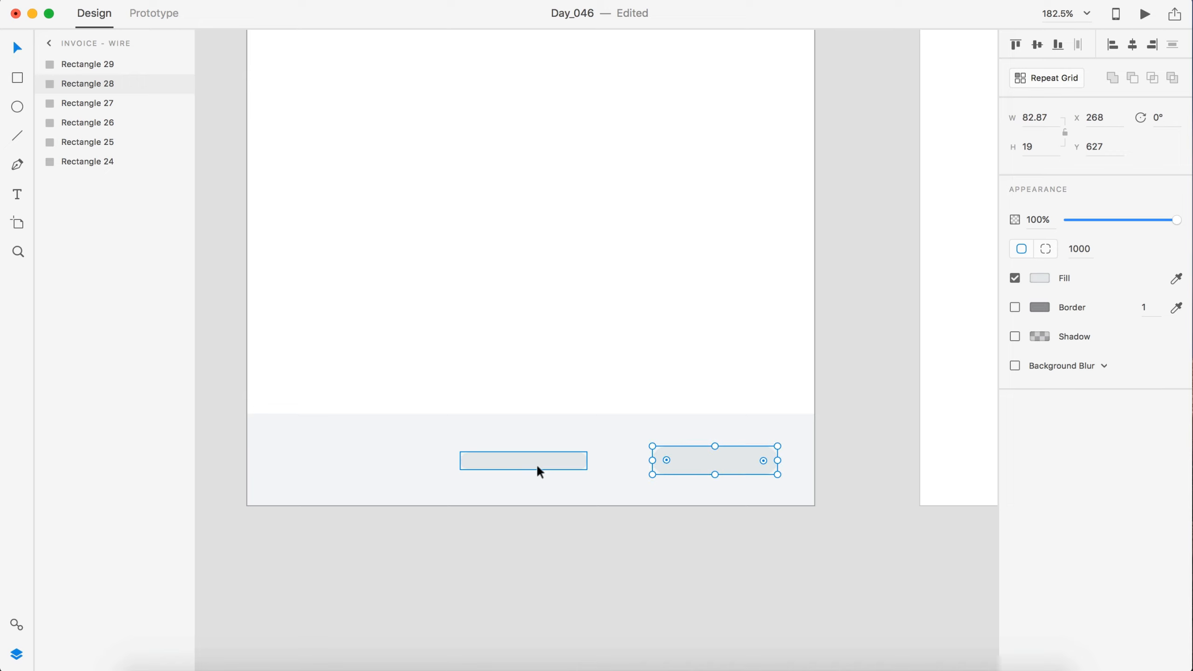
pyautogui.moveTo(536, 463); pyautogui.dragTo(566, 461)
pyautogui.click(581, 538)
pyautogui.scroll(-5, 581, 538)
pyautogui.hscroll(-3, 725, 435)
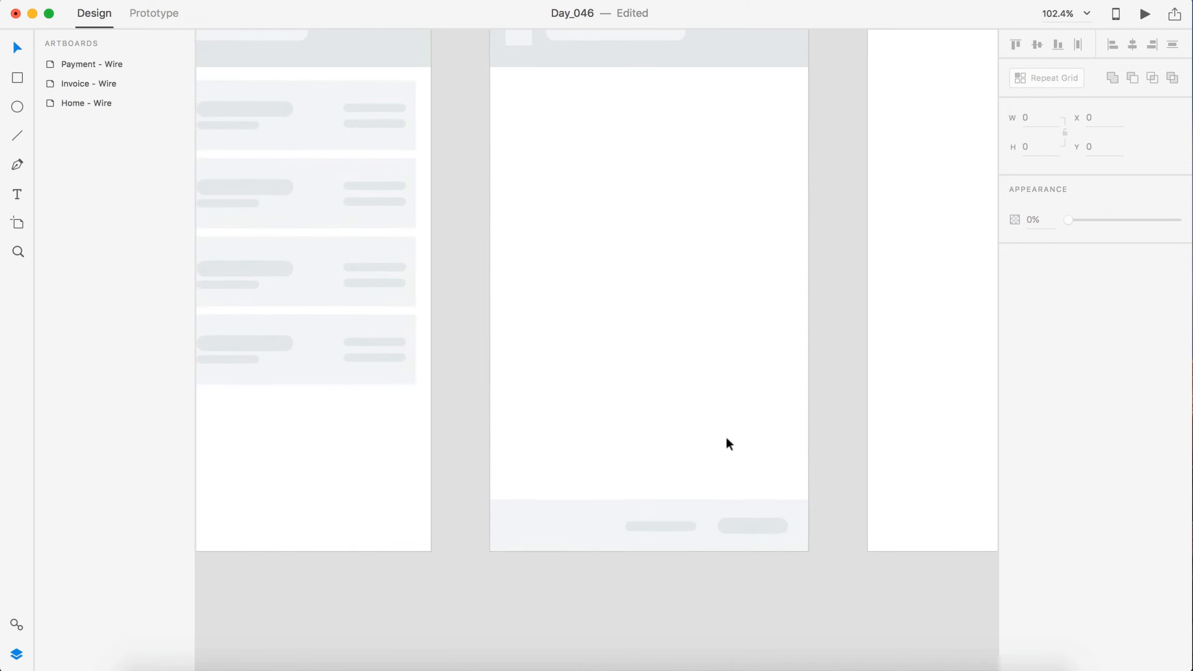
pyautogui.scroll(1, 737, 478)
pyautogui.scroll(-2, 737, 477)
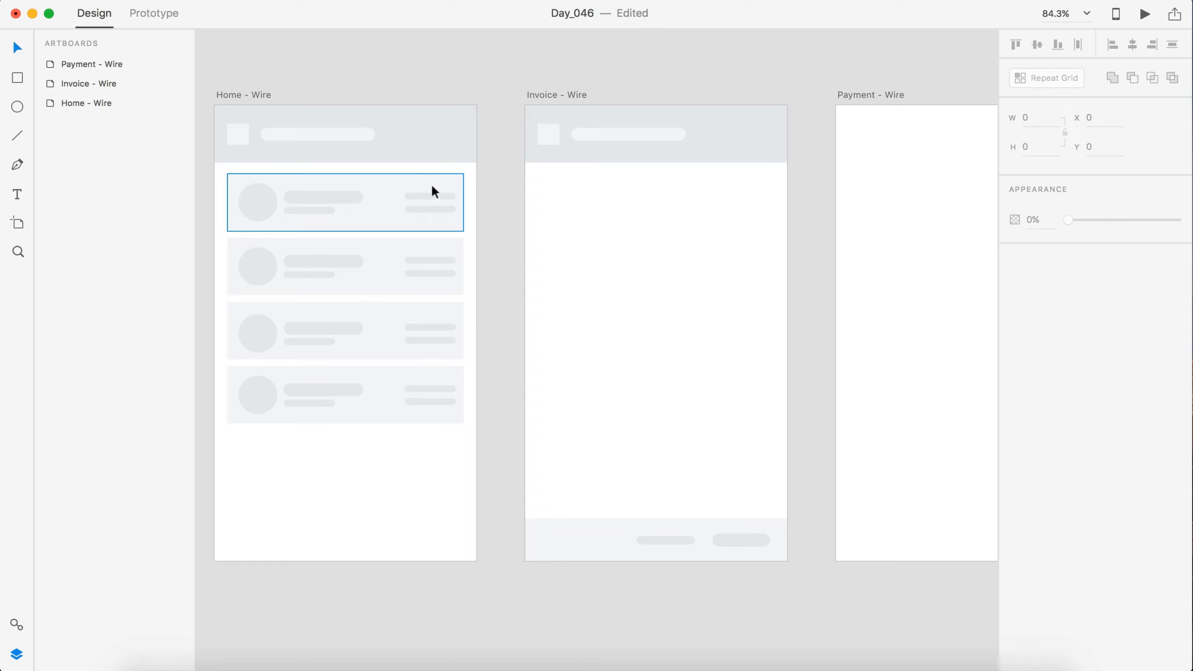
# Copy the entire first Home card to the Invoice artboard below the header, at about X 18, Y 104
pyautogui.click(268, 190)
pyautogui.moveTo(377, 206); pyautogui.dragTo(686, 197)
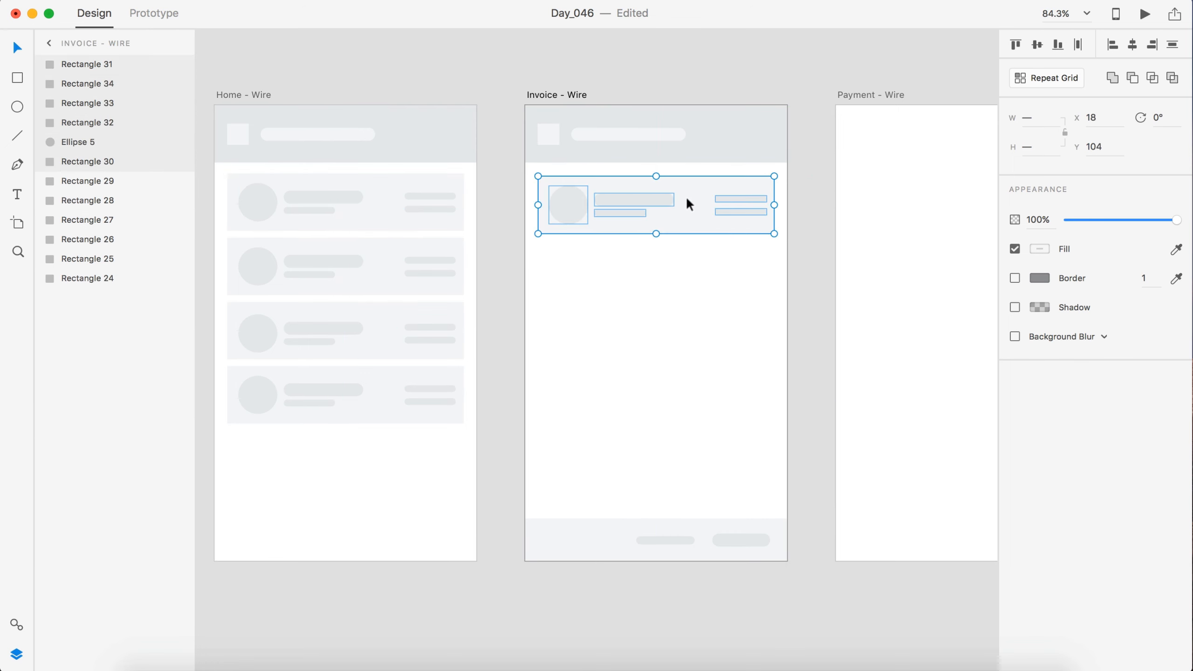
pyautogui.click(682, 324)
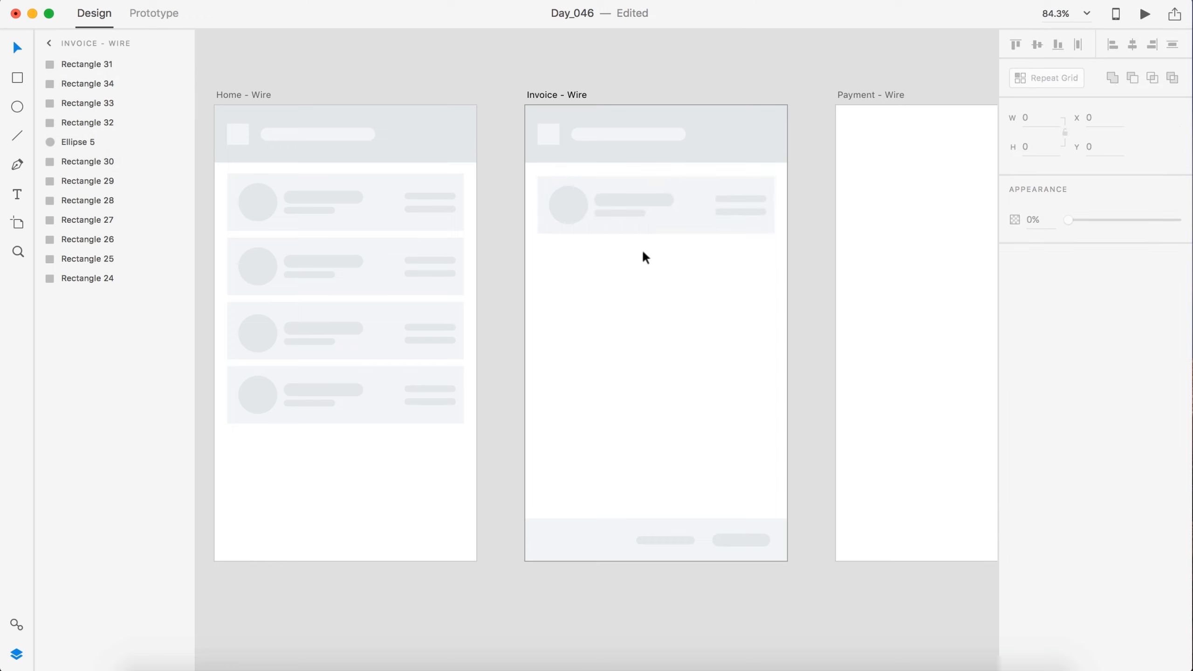
# Delete the copied card's background and its two short right-hand bars, keeping the circle and the two left bars
pyautogui.click(708, 217)
pyautogui.press('Delete')
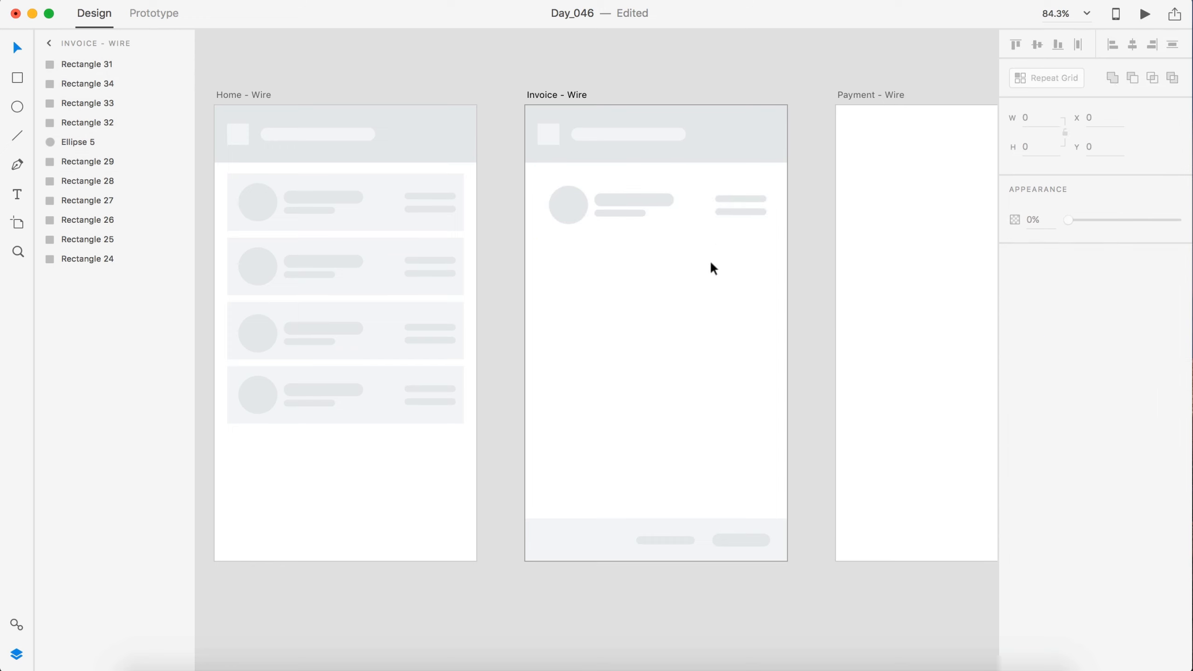
pyautogui.moveTo(778, 277); pyautogui.dragTo(742, 188)
pyautogui.press('Delete')
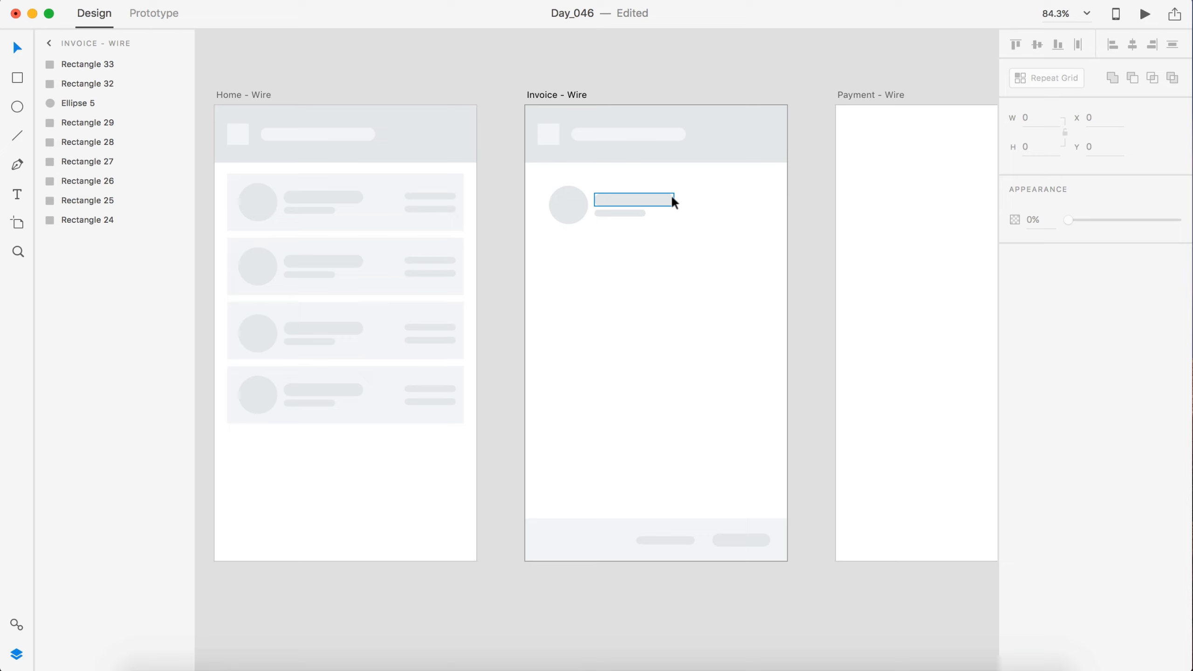
# Draw a horizontal divider line about 375 wide across the Invoice artboard beneath the circle, at Y 192.5
pyautogui.click(17, 136)
pyautogui.moveTo(525, 237); pyautogui.dragTo(786, 236)
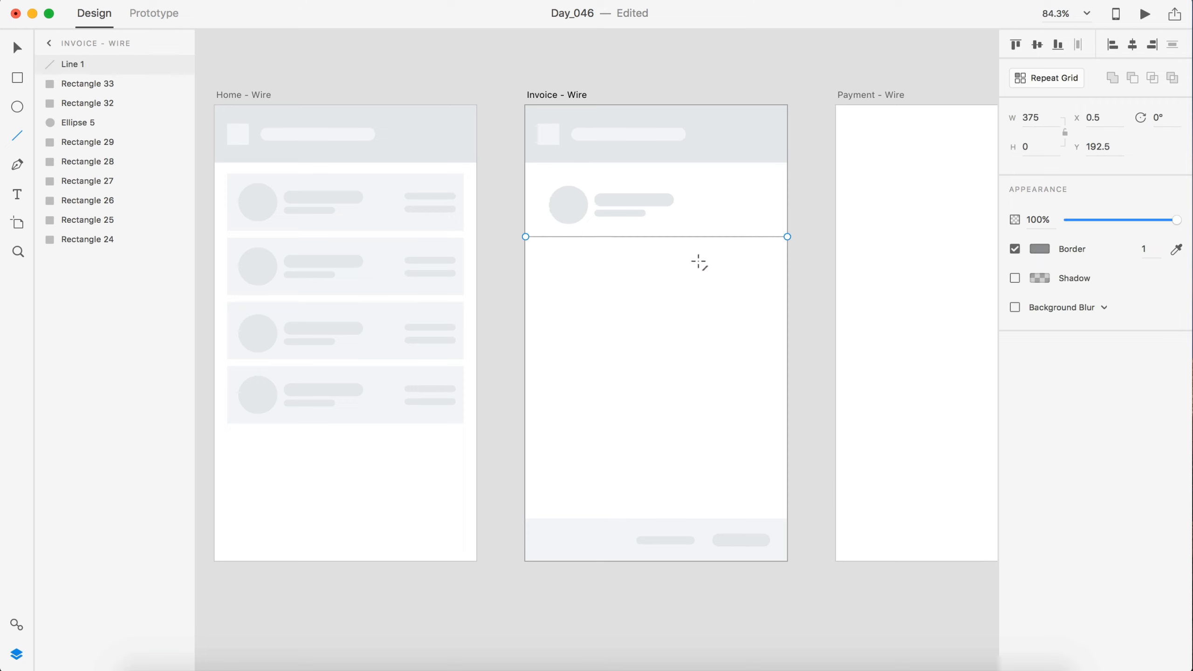
pyautogui.press('Escape')
pyautogui.press('Escape')
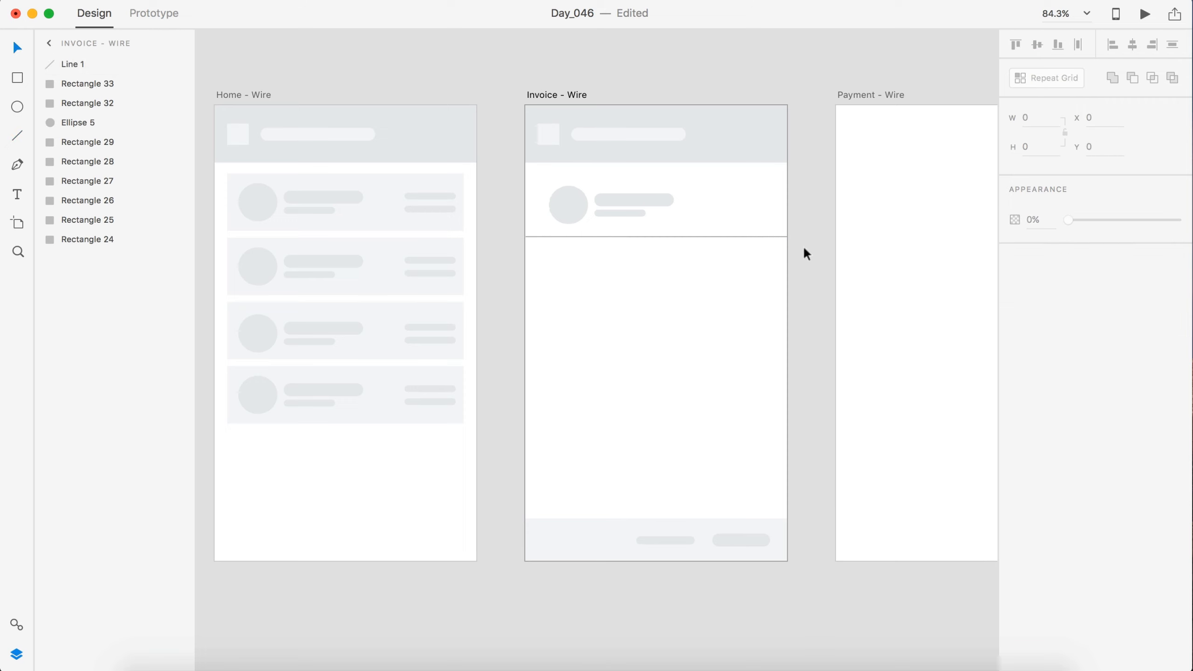
# Change the divider line's border colour to the saved light grey swatch
pyautogui.click(729, 236)
pyautogui.click(1039, 248)
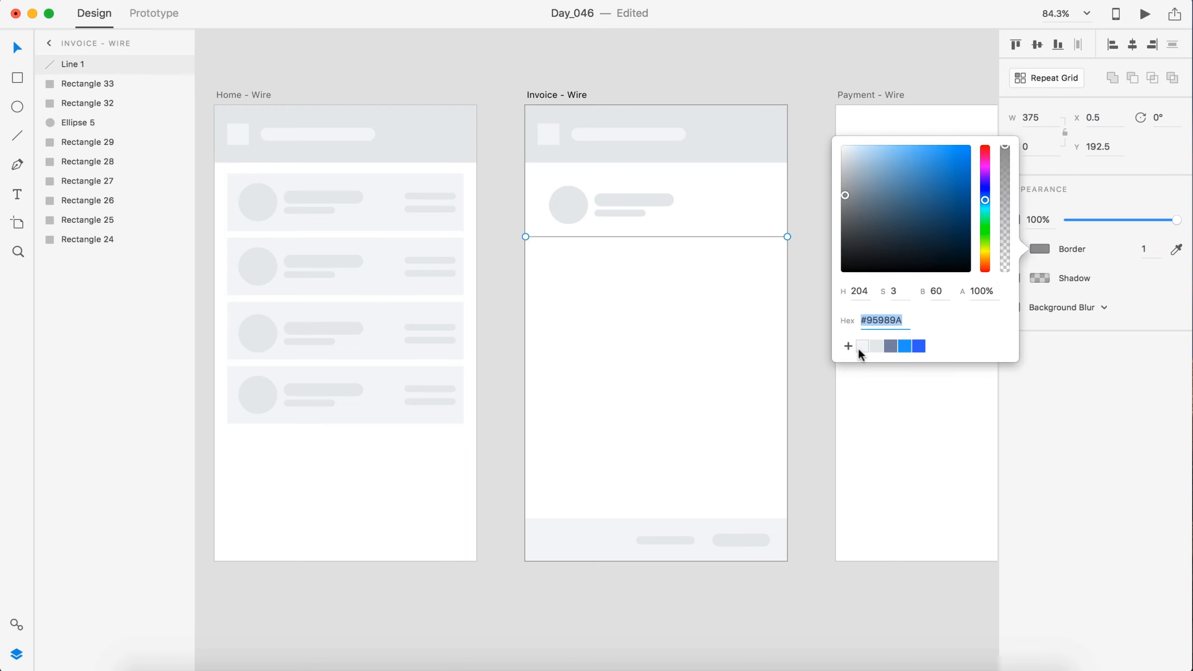
pyautogui.click(876, 347)
pyautogui.click(818, 309)
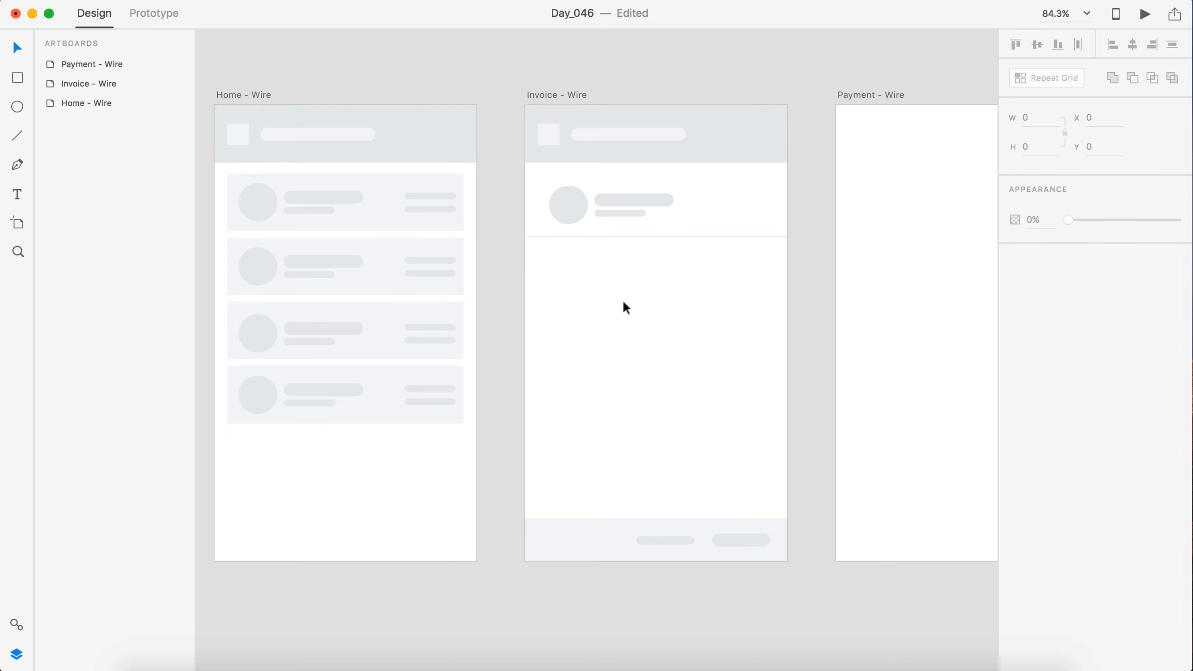
# Duplicate the two bars beside the circle to below the divider, aligned with the circle's left edge, and copy the divider beneath them
pyautogui.scroll(-3, 572, 310)
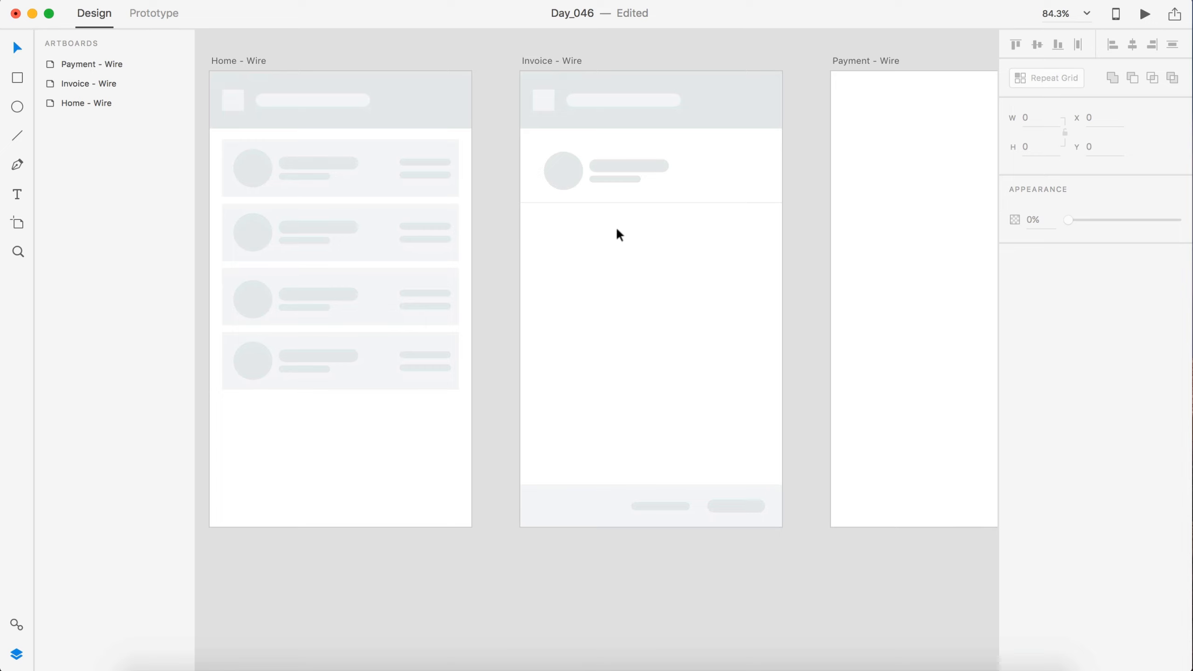
pyautogui.click(617, 162)
pyautogui.keyDown('shift'); pyautogui.click(613, 178); pyautogui.keyUp('shift')
pyautogui.moveTo(614, 171); pyautogui.dragTo(559, 218)
pyautogui.moveTo(645, 202); pyautogui.dragTo(647, 255)
pyautogui.click(641, 318)
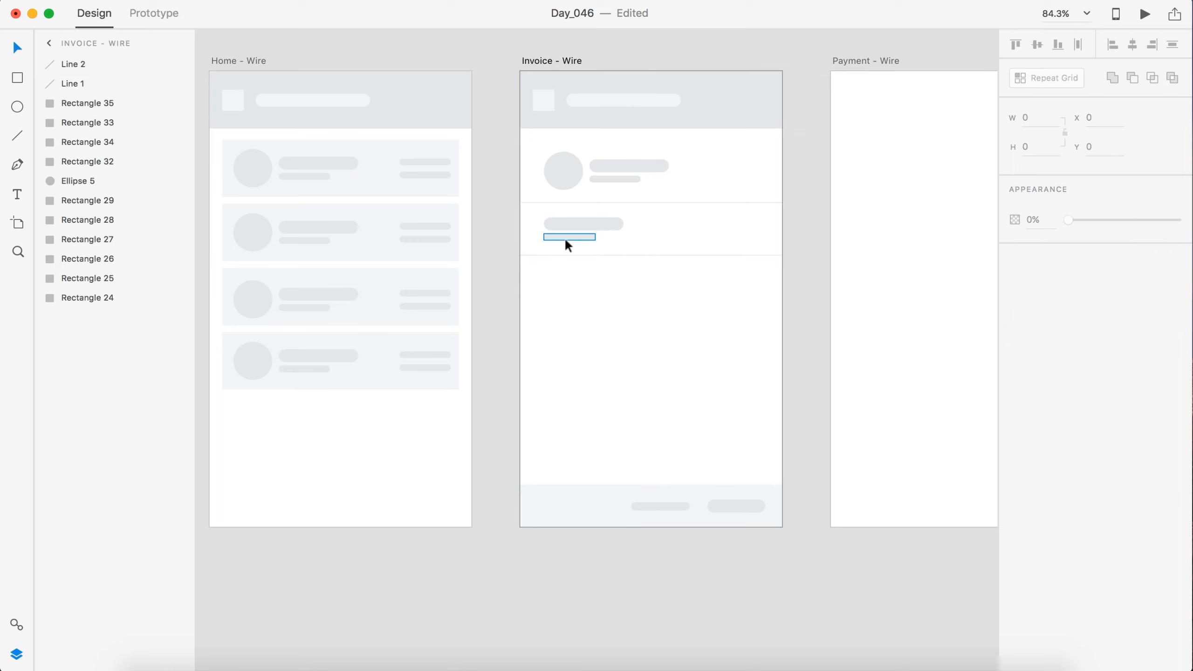
# Add a pill at the right end of the Invoice row and duplicate the whole row with its divider twice below
pyautogui.moveTo(583, 222); pyautogui.dragTo(742, 227)
pyautogui.click(739, 327)
pyautogui.moveTo(775, 323); pyautogui.dragTo(593, 339)
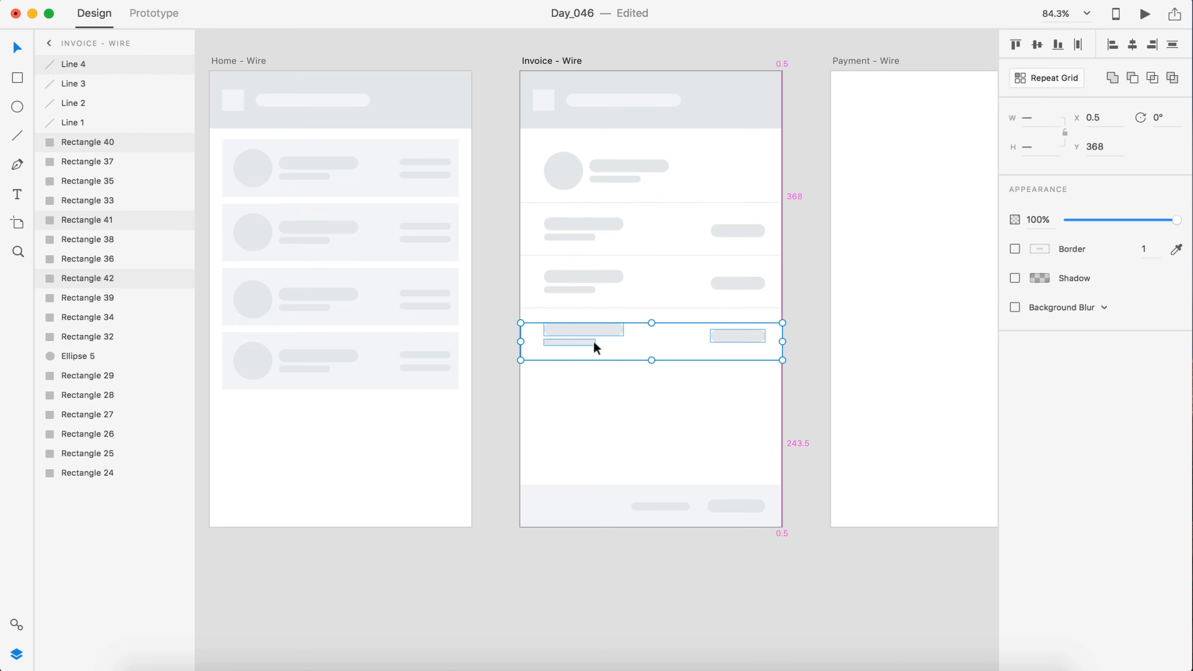
pyautogui.click(594, 391)
pyautogui.scroll(-3, 594, 390)
pyautogui.scroll(-2, 690, 366)
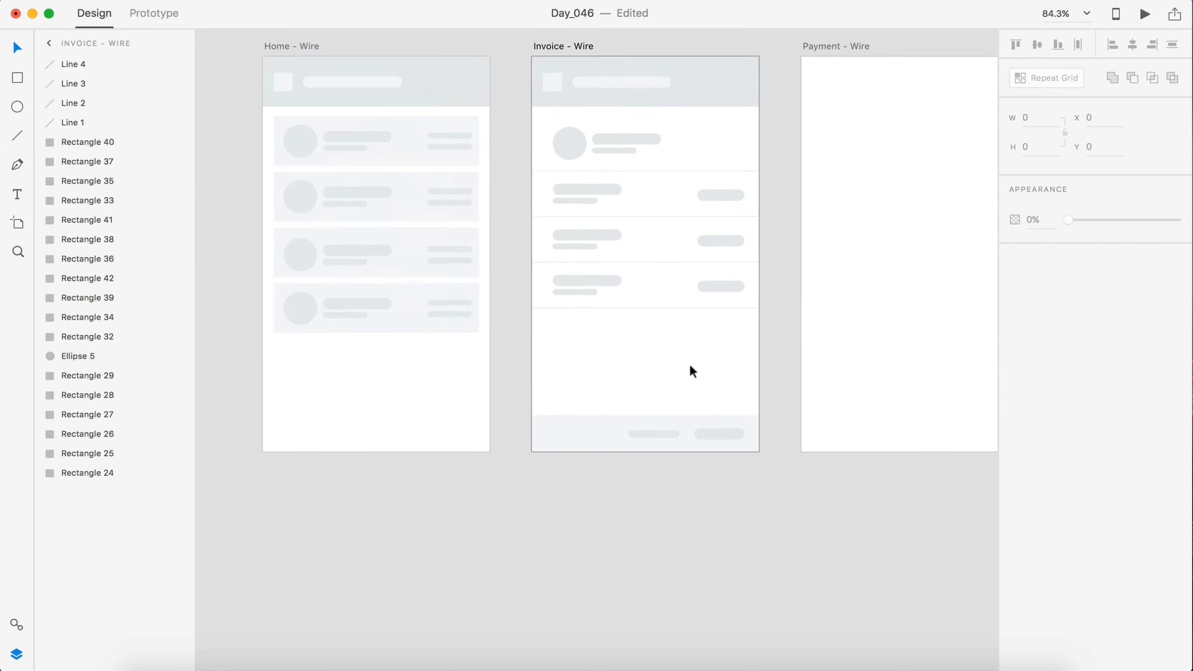
pyautogui.hscroll(2, 630, 205)
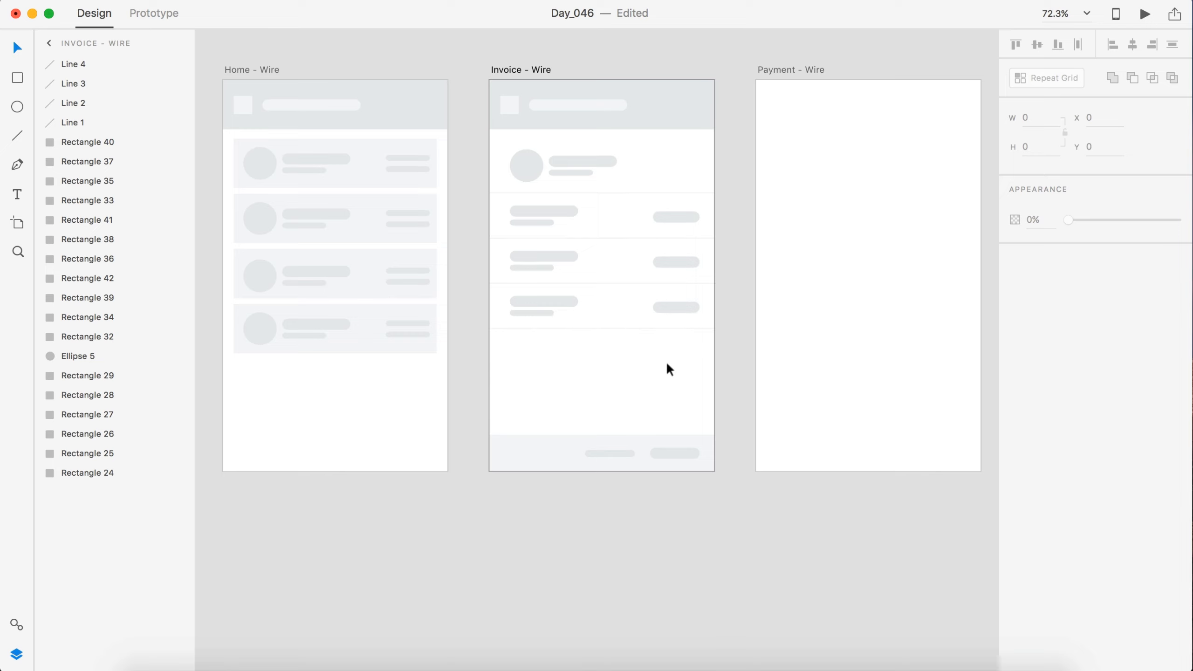
# Duplicate the Invoice circle at 76 × 76 over the header's right edge, fill it slate blue and move it to X 309, Y 42
pyautogui.scroll(3, 674, 227)
pyautogui.scroll(2, 684, 190)
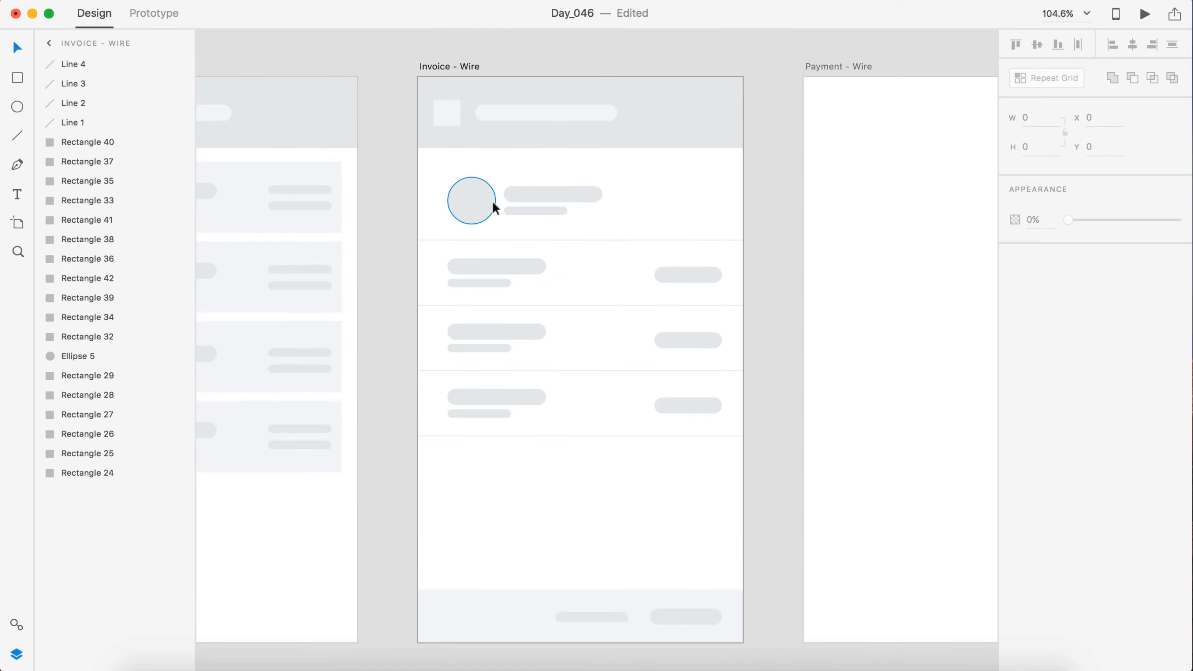
pyautogui.moveTo(493, 204); pyautogui.dragTo(684, 112)
pyautogui.click(1039, 248)
pyautogui.click(889, 355)
pyautogui.click(773, 202)
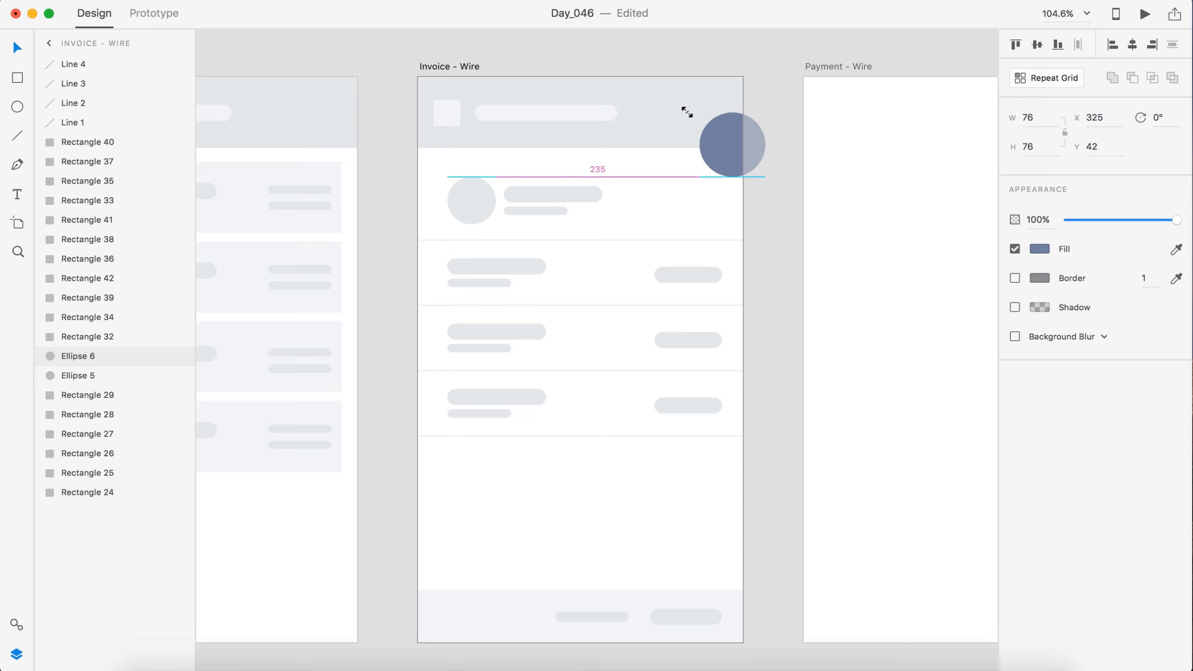
pyautogui.moveTo(726, 145)
pyautogui.mouseDown()
pyautogui.moveTo(703, 144)
pyautogui.moveTo(711, 139)
pyautogui.mouseUp()
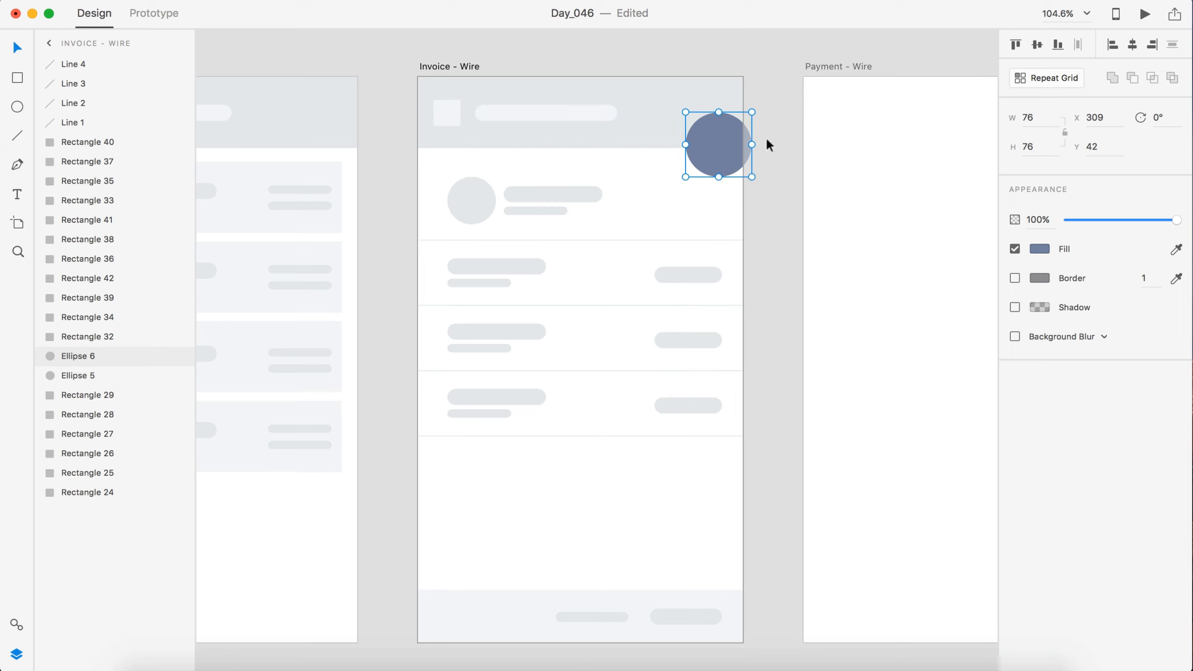
# Draw a borderless 45 × 76 rectangle over the blue circle's right half at X 347, Y 42 and fill it with #7E8CA7
pyautogui.press('r')
pyautogui.click(723, 194)
pyautogui.scroll(2, 724, 194)
pyautogui.press('super+z')
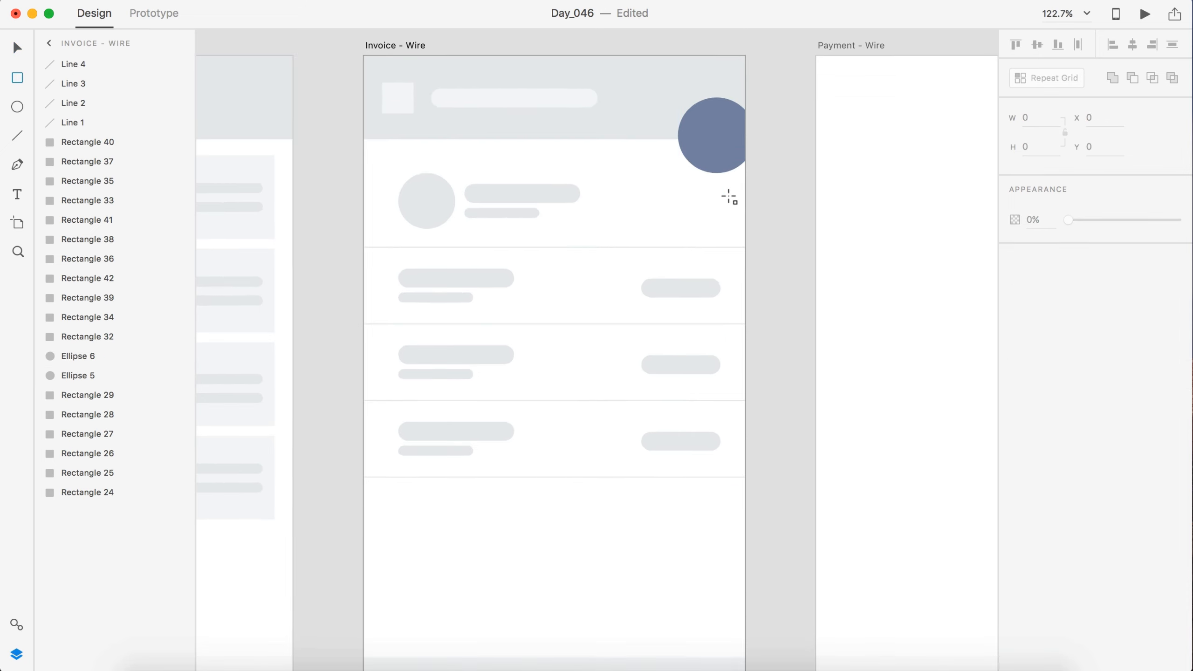
pyautogui.moveTo(716, 97)
pyautogui.mouseDown()
pyautogui.moveTo(723, 155)
pyautogui.moveTo(762, 173)
pyautogui.mouseUp()
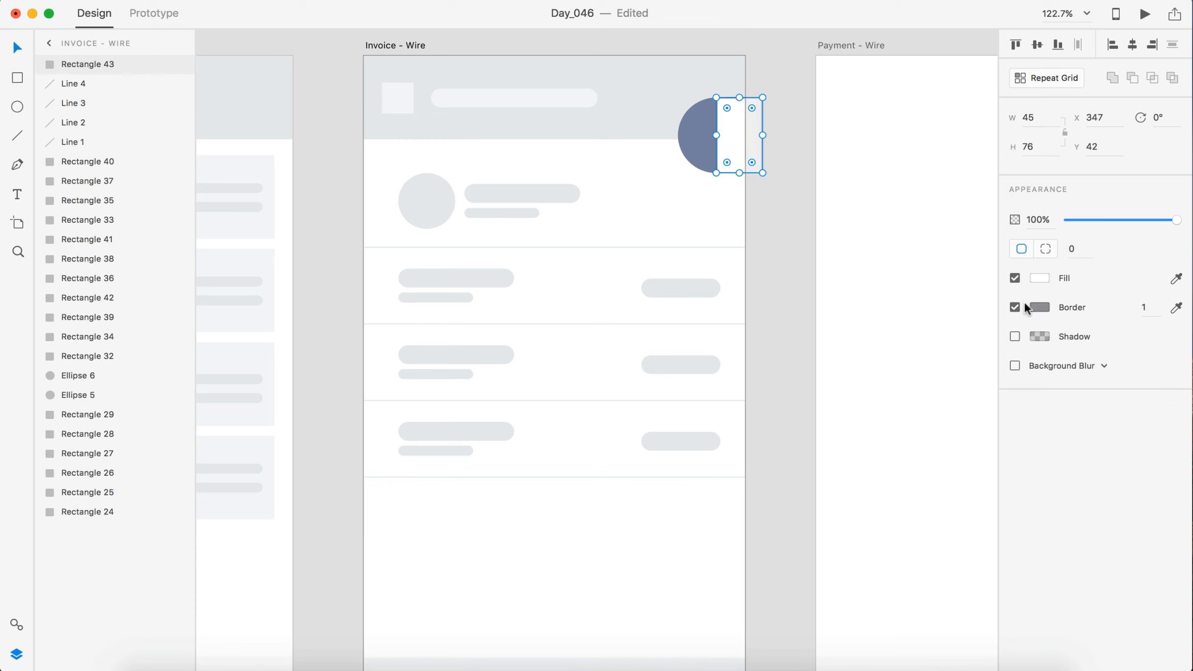
pyautogui.click(1014, 306)
pyautogui.click(1029, 277)
pyautogui.click(889, 383)
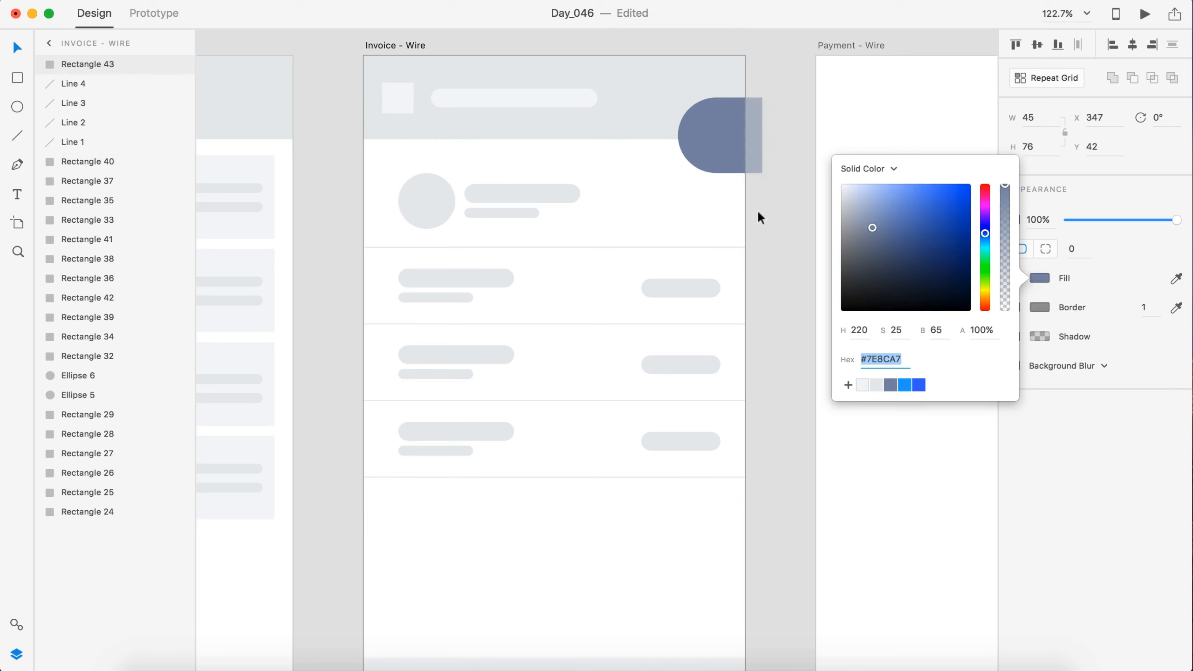
# Group the blue rectangle with the blue circle to form a single tab at the Invoice artboard's right edge
pyautogui.keyDown('shift'); pyautogui.click(702, 134); pyautogui.keyUp('shift')
pyautogui.press('super+g')
pyautogui.click(804, 234)
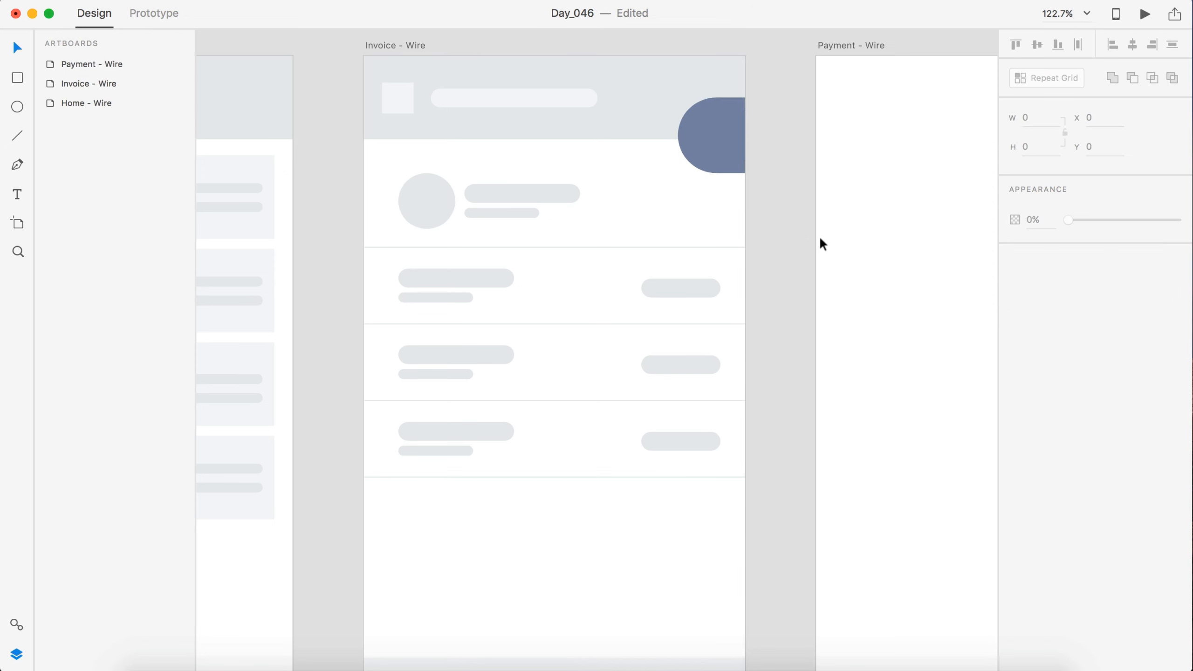
# Copy the Invoice header's small square onto the blue tab at X 332, Y 65
pyautogui.moveTo(407, 82); pyautogui.dragTo(718, 160)
pyautogui.scroll(2, 713, 115)
pyautogui.scroll(3, 714, 115)
pyautogui.scroll(-4, 745, 165)
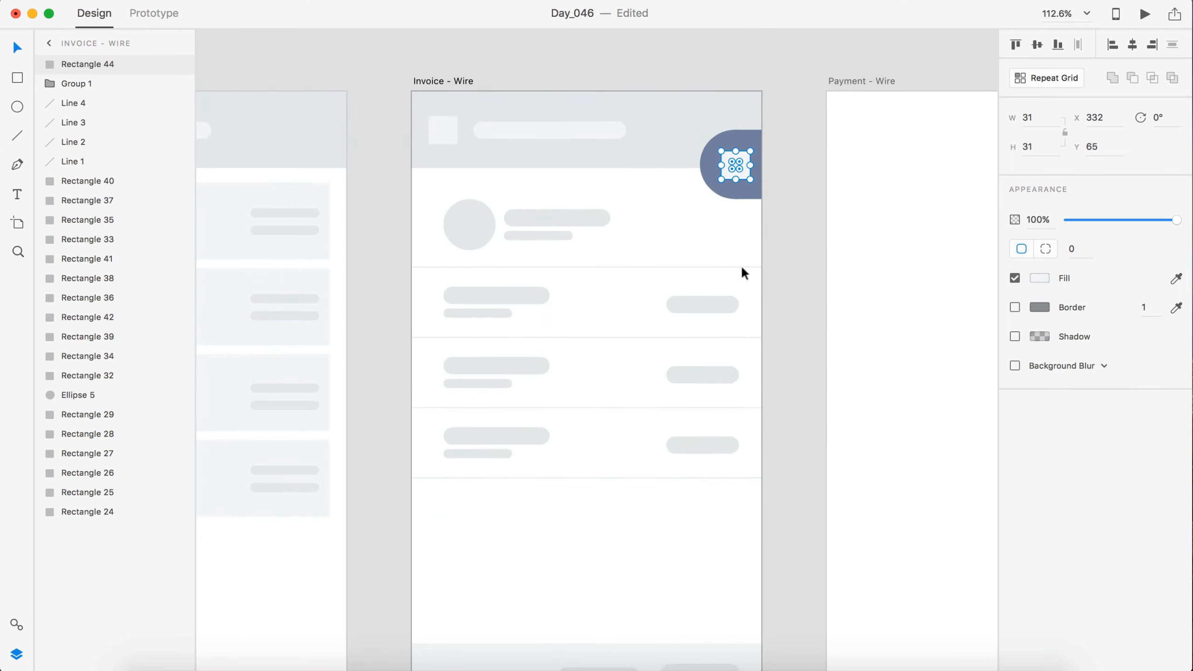
pyautogui.scroll(-3, 782, 257)
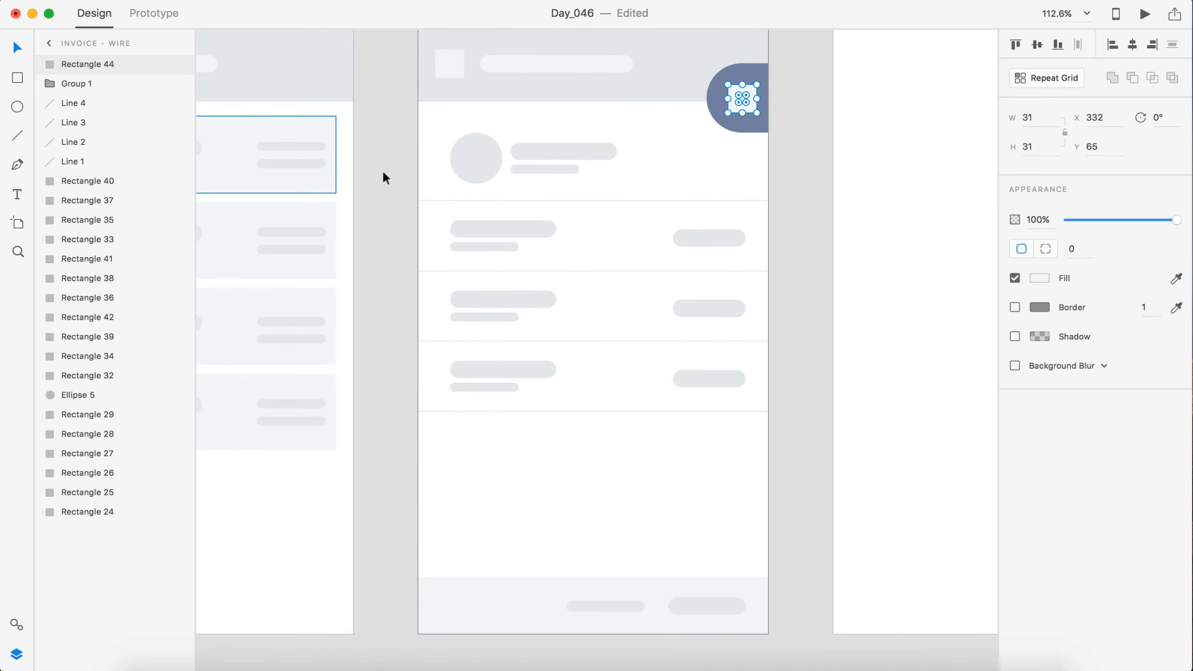
pyautogui.click(794, 248)
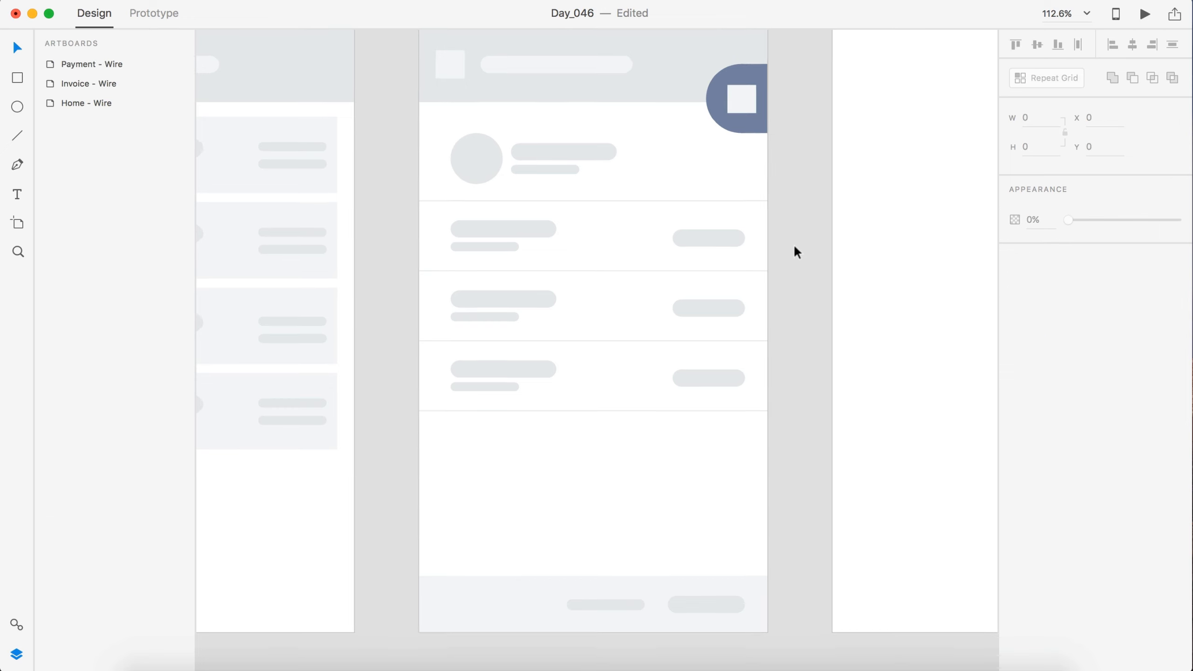
pyautogui.scroll(-3, 793, 245)
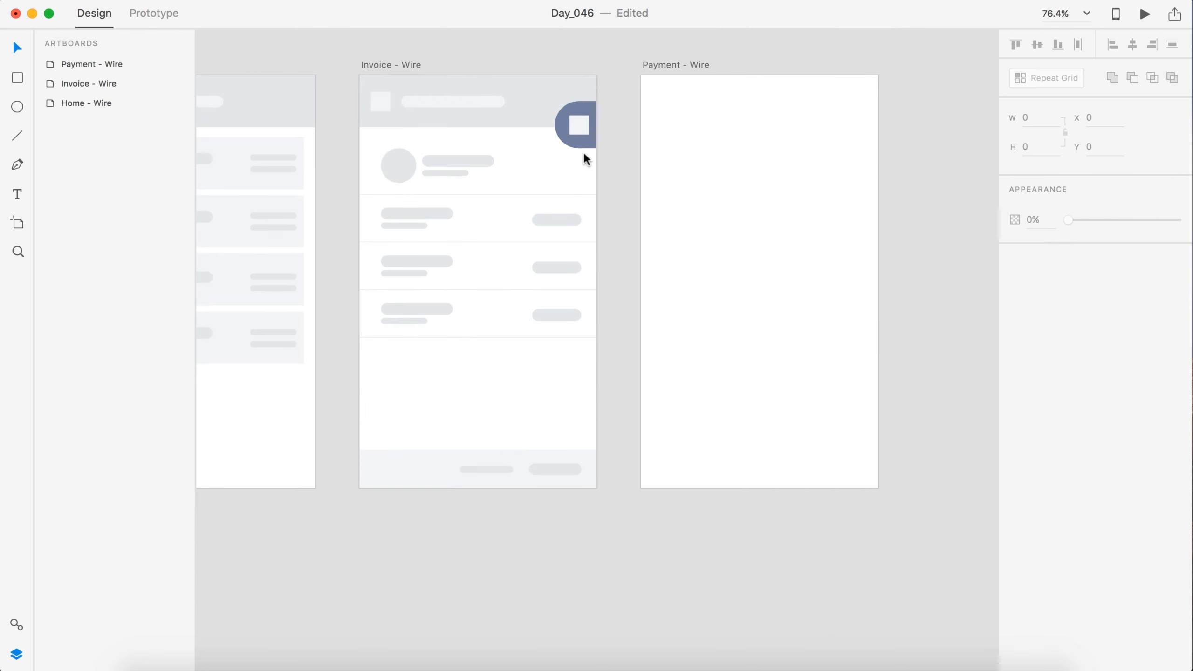
pyautogui.hscroll(2, 777, 224)
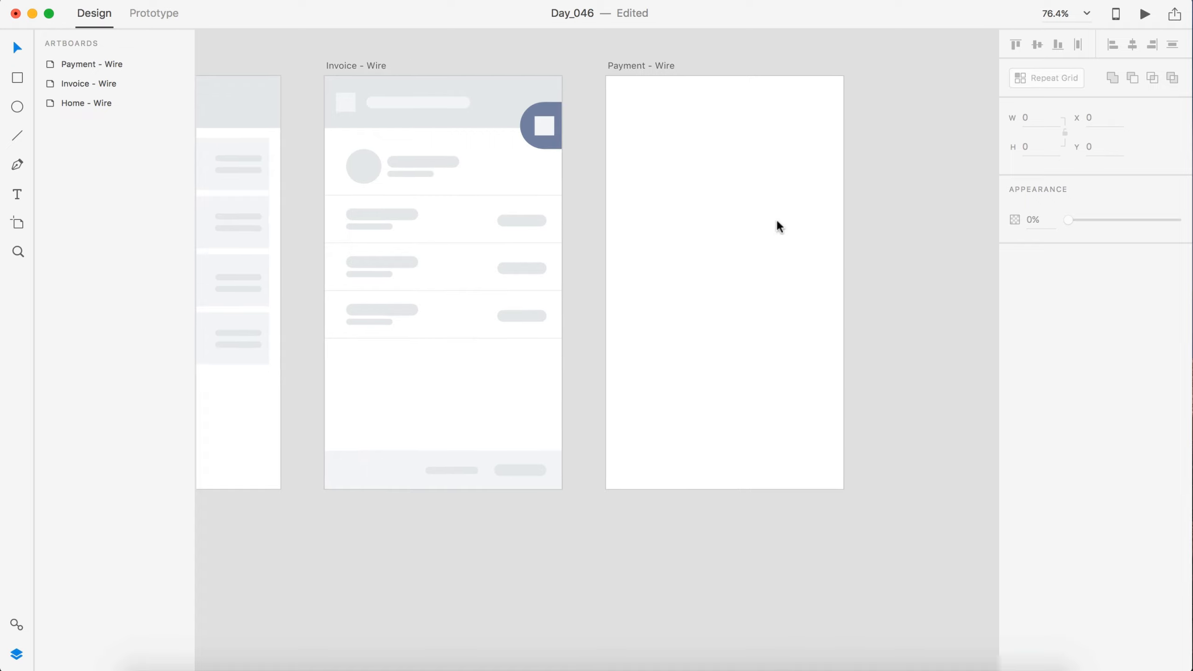
pyautogui.hscroll(2, 778, 222)
pyautogui.scroll(-3, 874, 197)
pyautogui.scroll(5, 821, 205)
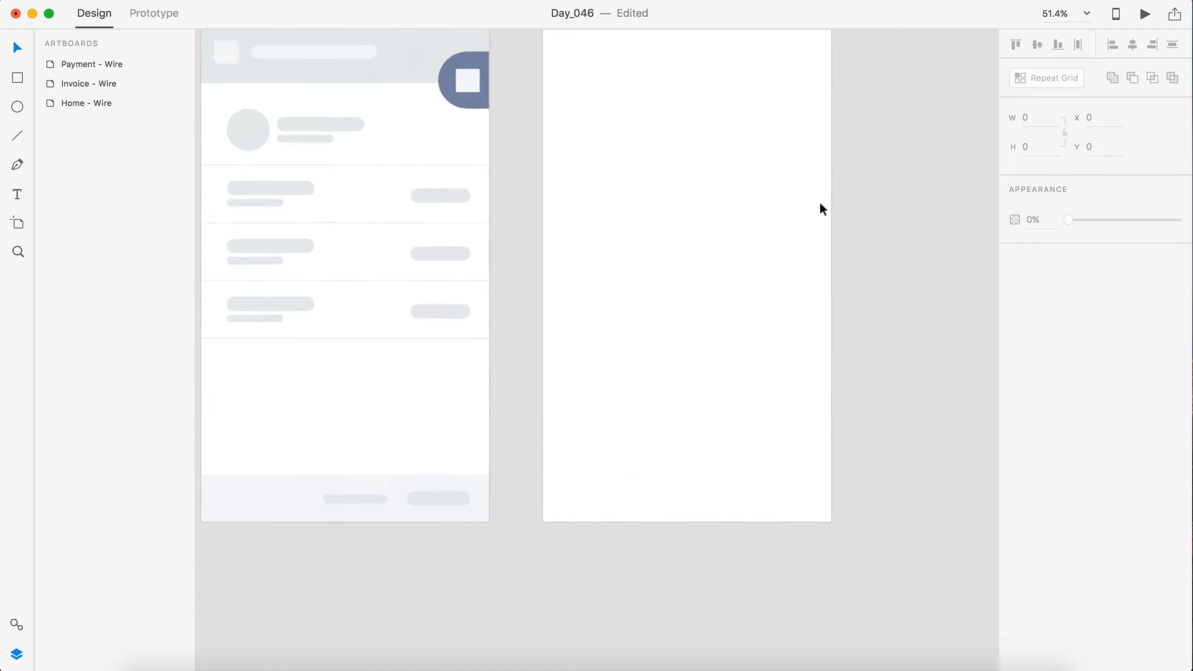
# Fill the Payment artboard with the light grey #E7EBED swatch
pyautogui.scroll(-3, 814, 207)
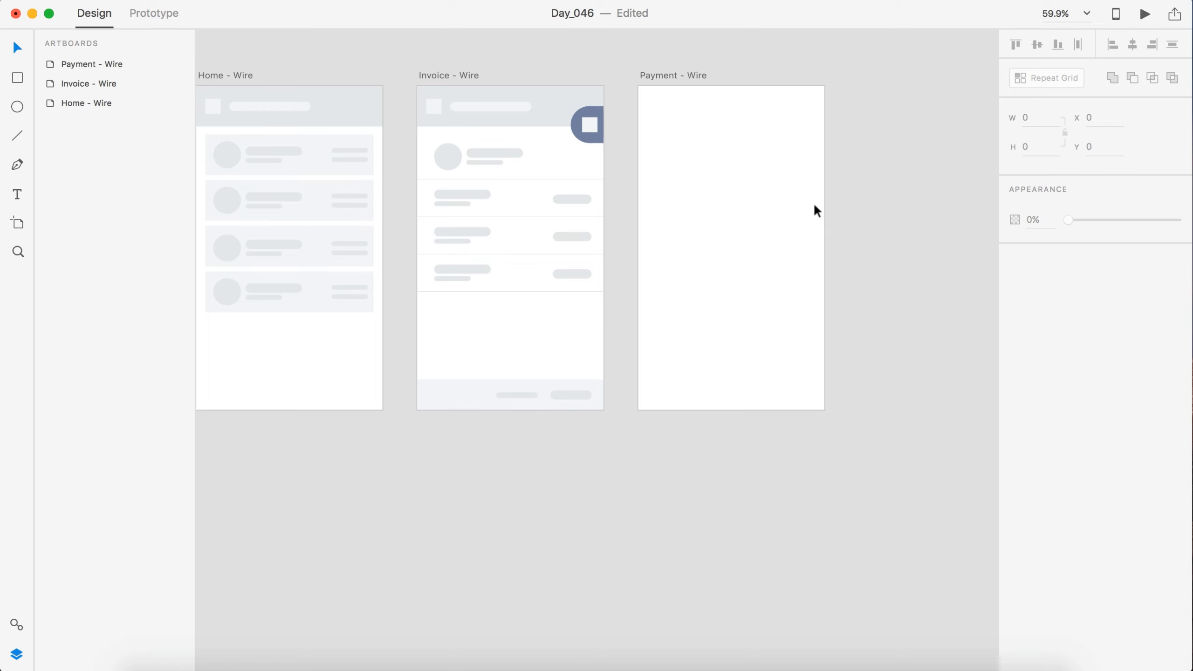
pyautogui.click(817, 222)
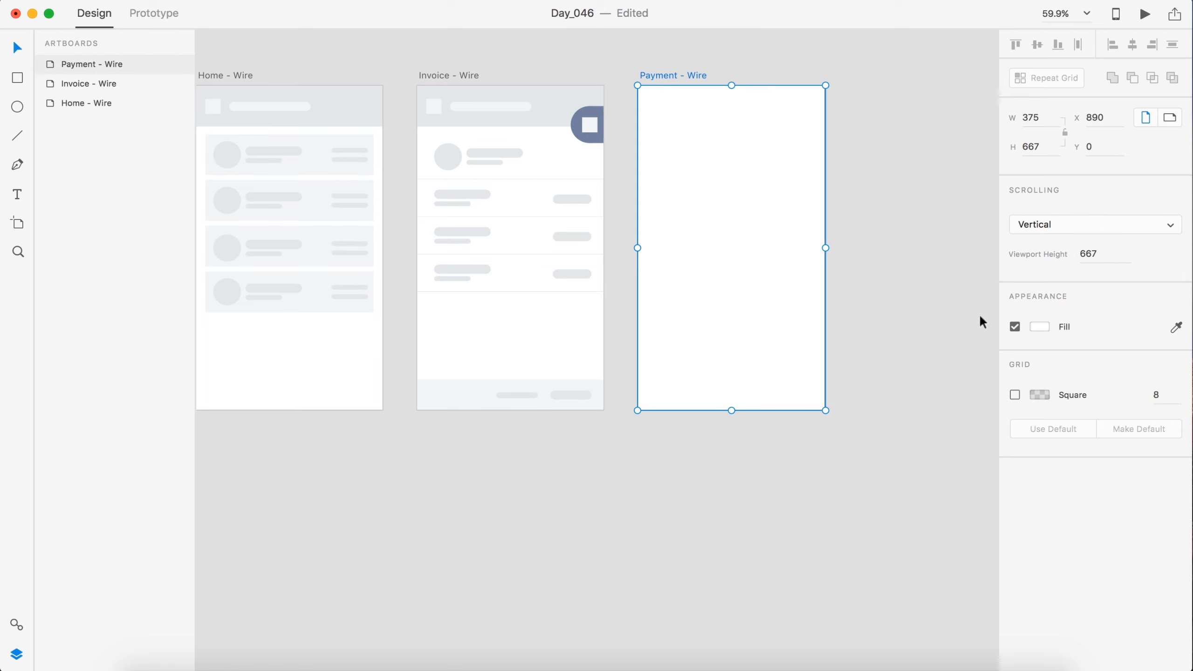
pyautogui.click(1039, 326)
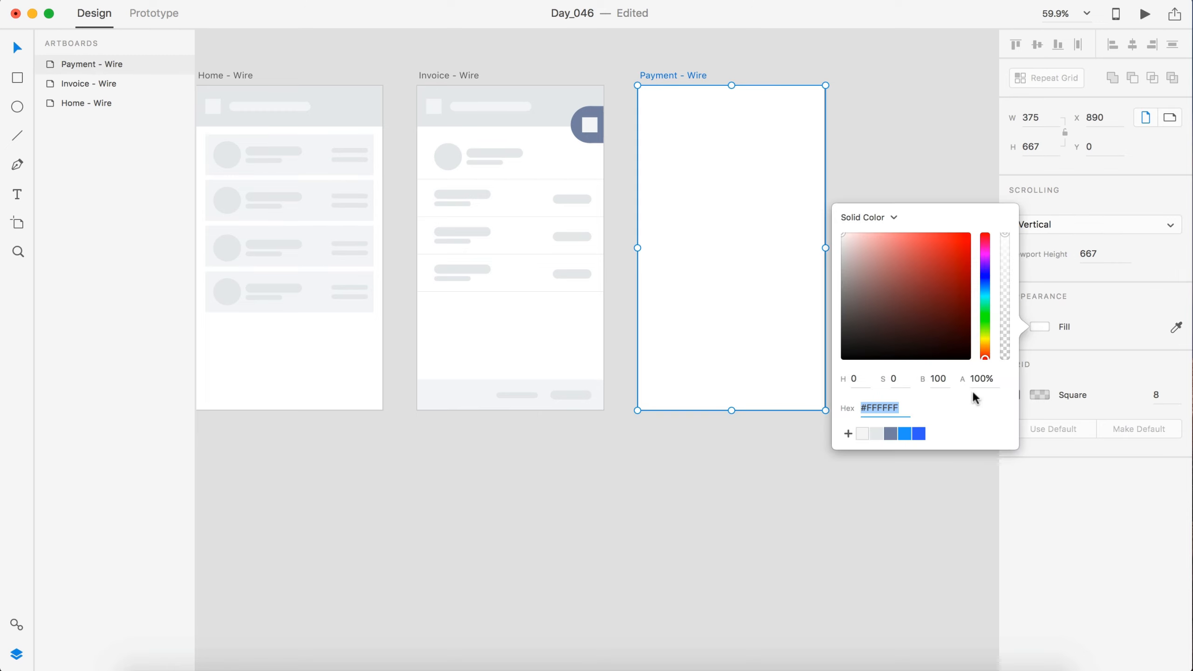
pyautogui.click(918, 434)
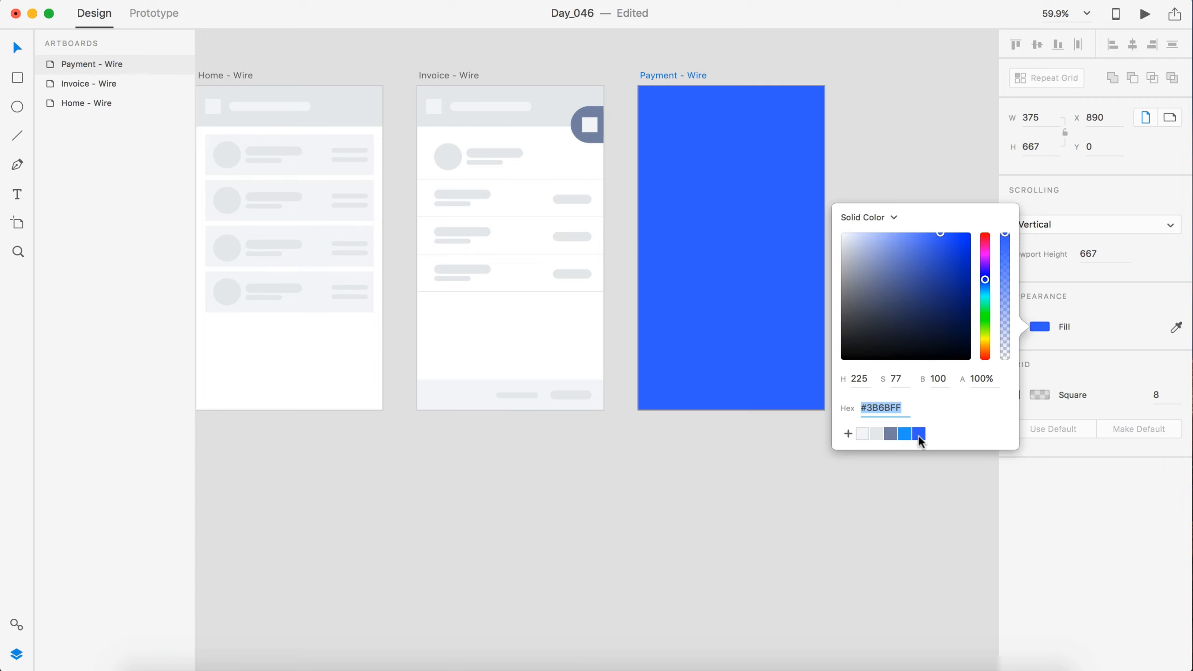
pyautogui.click(876, 433)
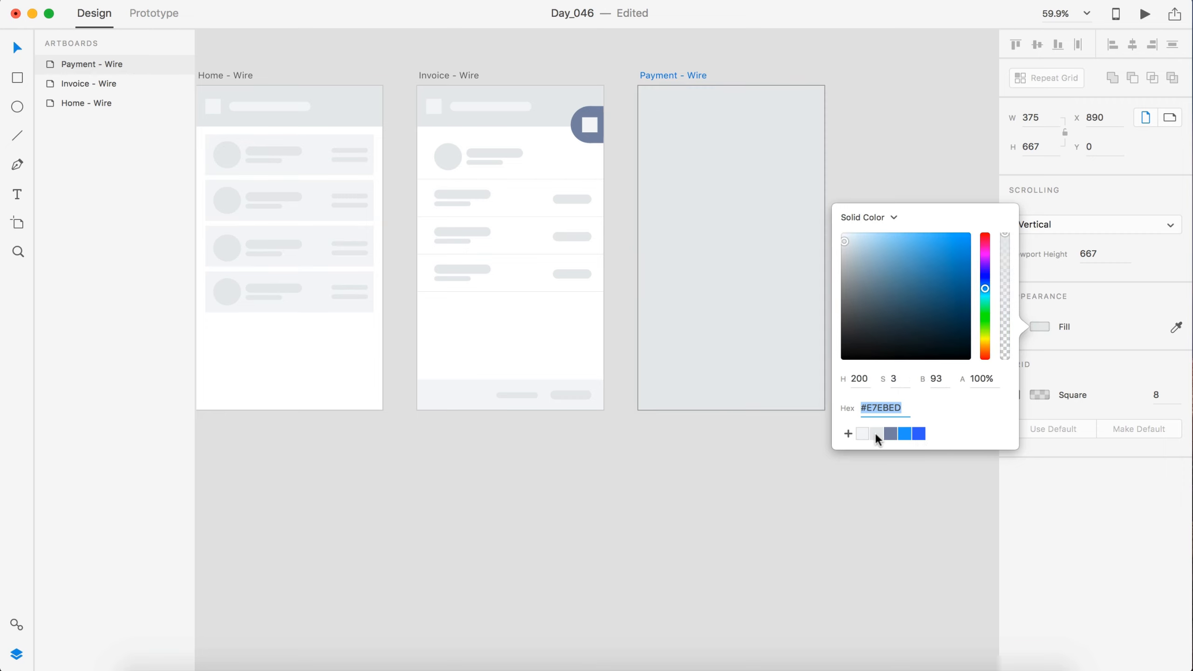
pyautogui.click(767, 478)
# Draw a borderless circle 92 × 92 at X 142, Y 208 on the Payment artboard and fill it with the lightest grey swatch
pyautogui.scroll(3, 732, 206)
pyautogui.scroll(1, 732, 207)
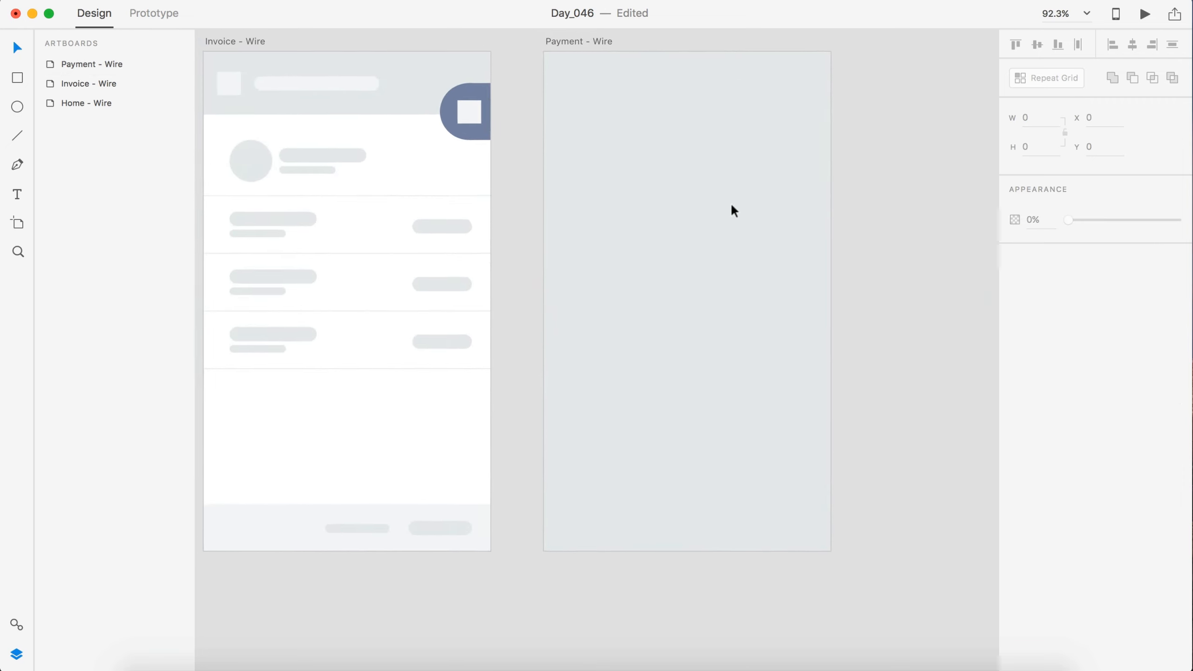
pyautogui.click(17, 107)
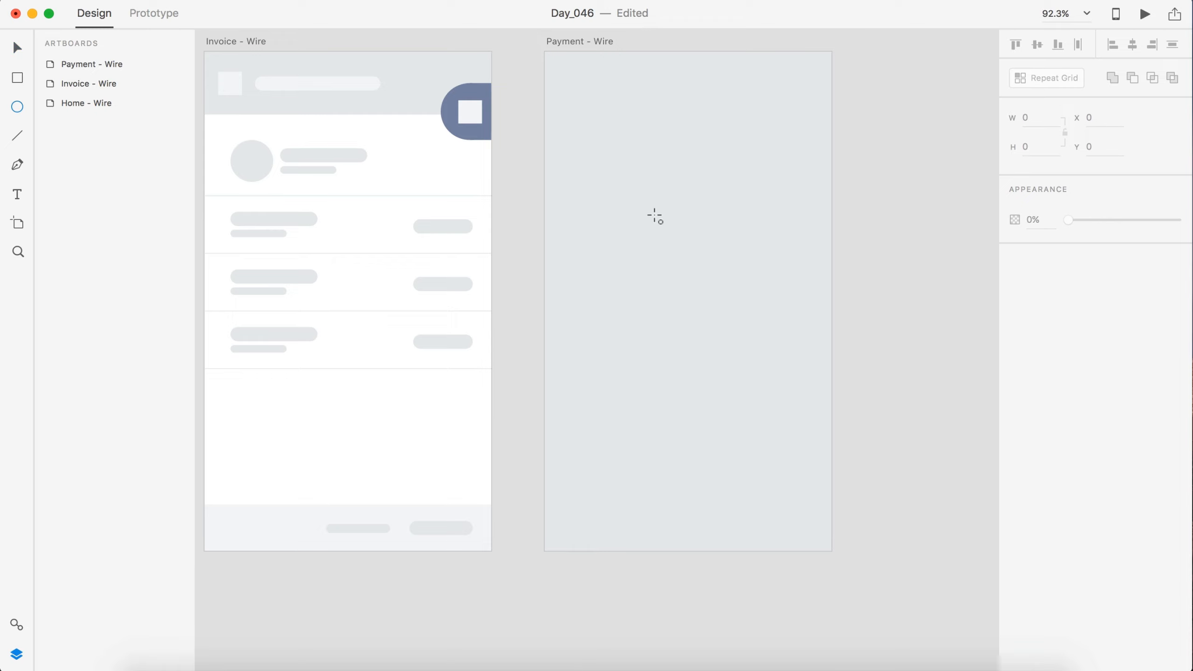
pyautogui.moveTo(648, 208); pyautogui.dragTo(678, 239)
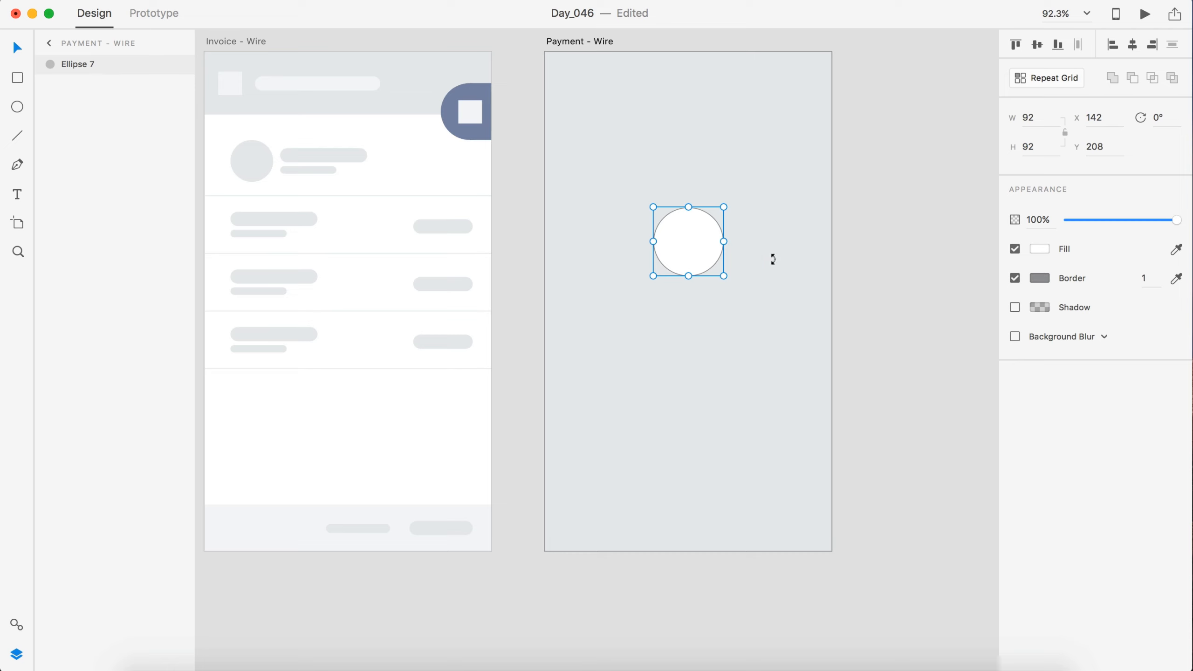
pyautogui.click(1015, 278)
pyautogui.click(1040, 248)
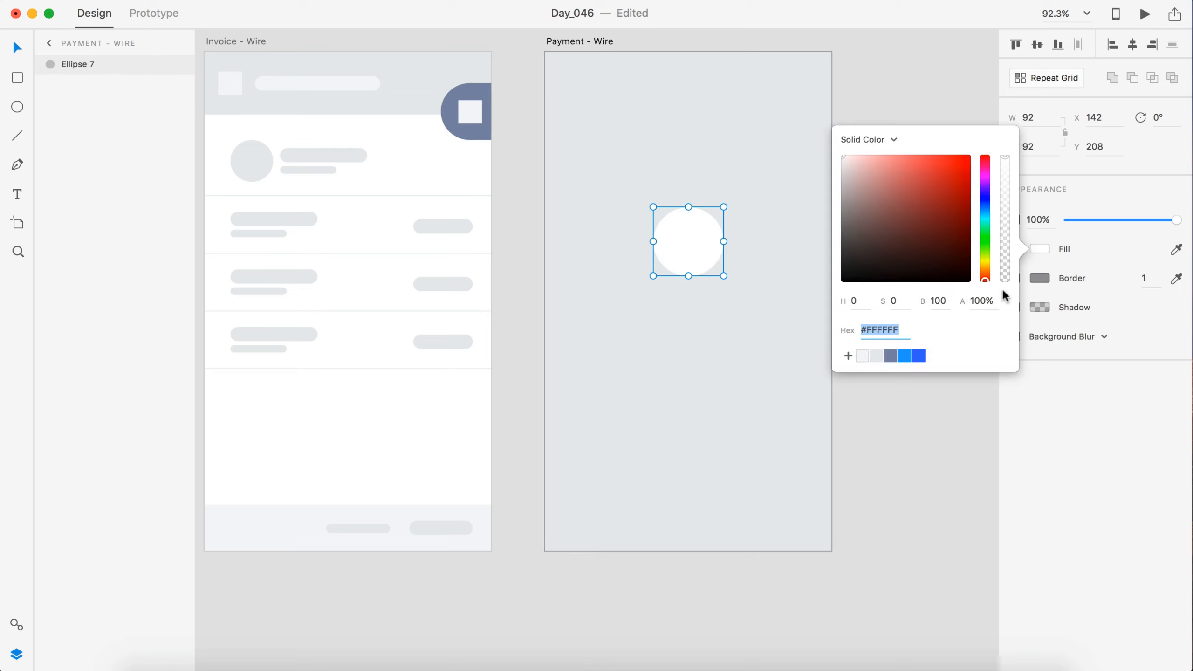
pyautogui.click(862, 354)
pyautogui.click(887, 446)
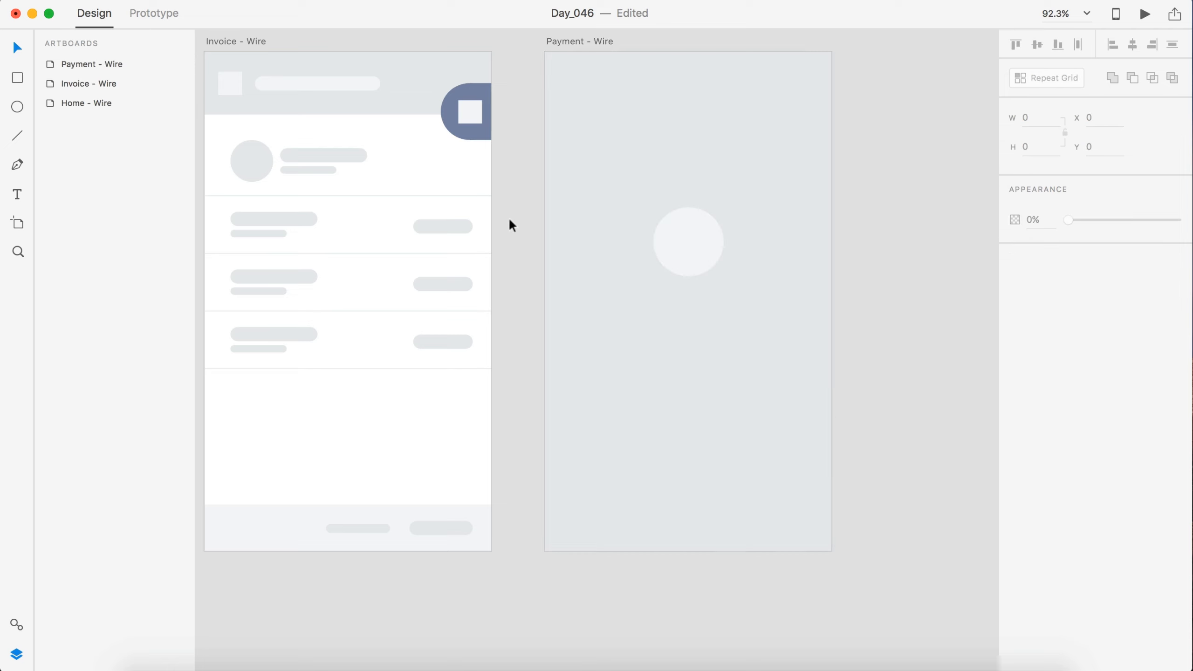
# Copy the Invoice header's rounded title bar to the Payment artboard, centred just below the circle
pyautogui.keyDown('alt'); pyautogui.moveTo(308, 86); pyautogui.dragTo(693, 293); pyautogui.keyUp('alt')
pyautogui.click(859, 278)
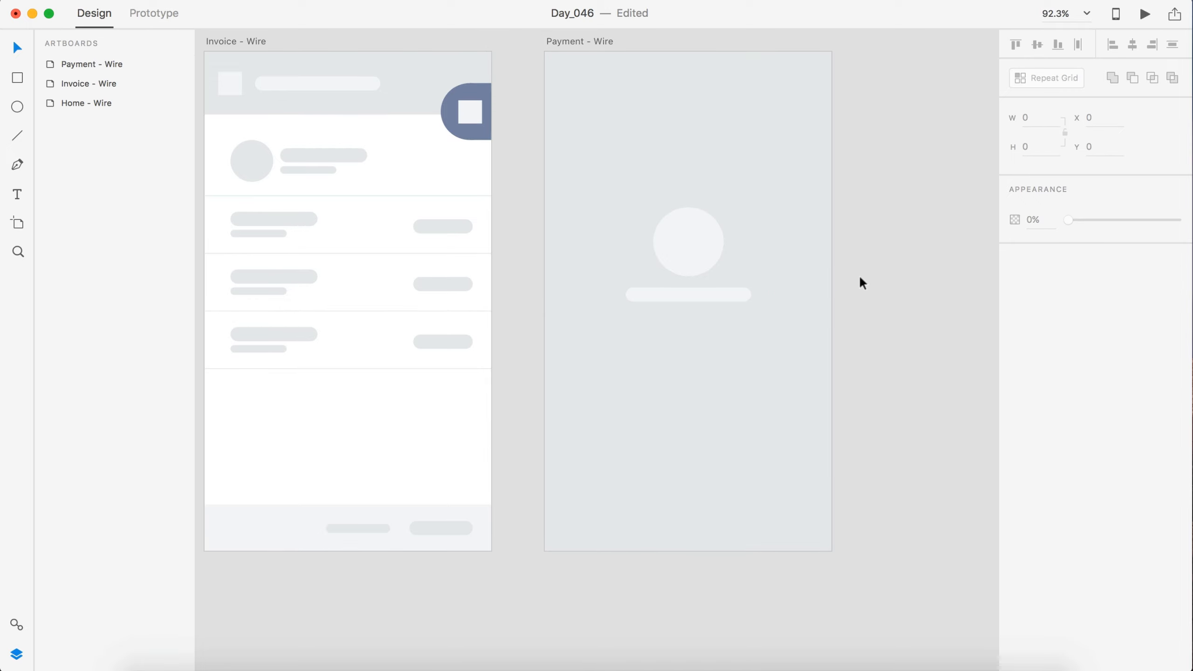
# Duplicate the Home, Invoice and Payment wireframe artboards together into a second row aligned below the originals at Y 759
pyautogui.scroll(-5, 860, 279)
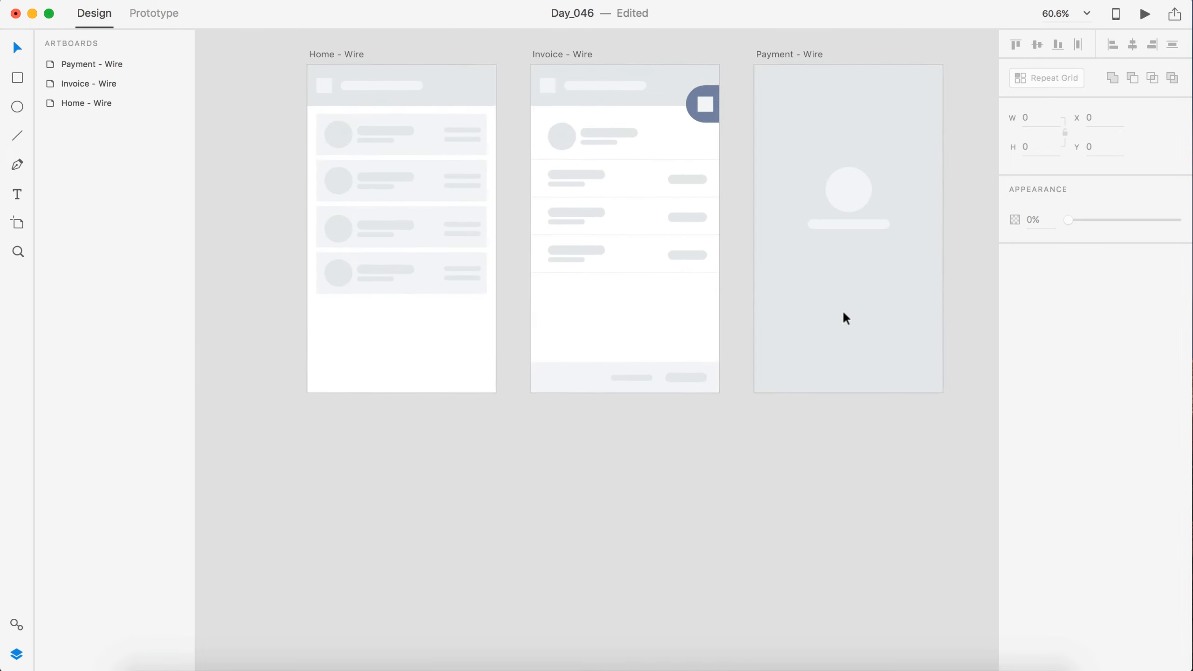
pyautogui.scroll(-2, 750, 456)
pyautogui.scroll(3, 488, 109)
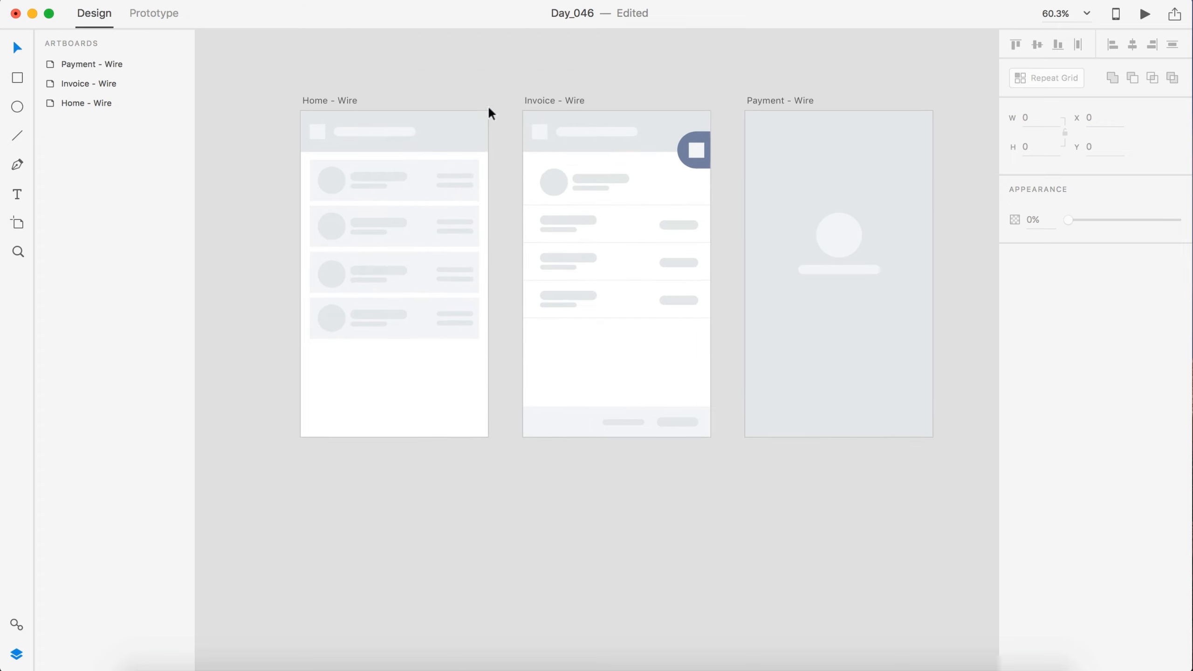
pyautogui.click(320, 101)
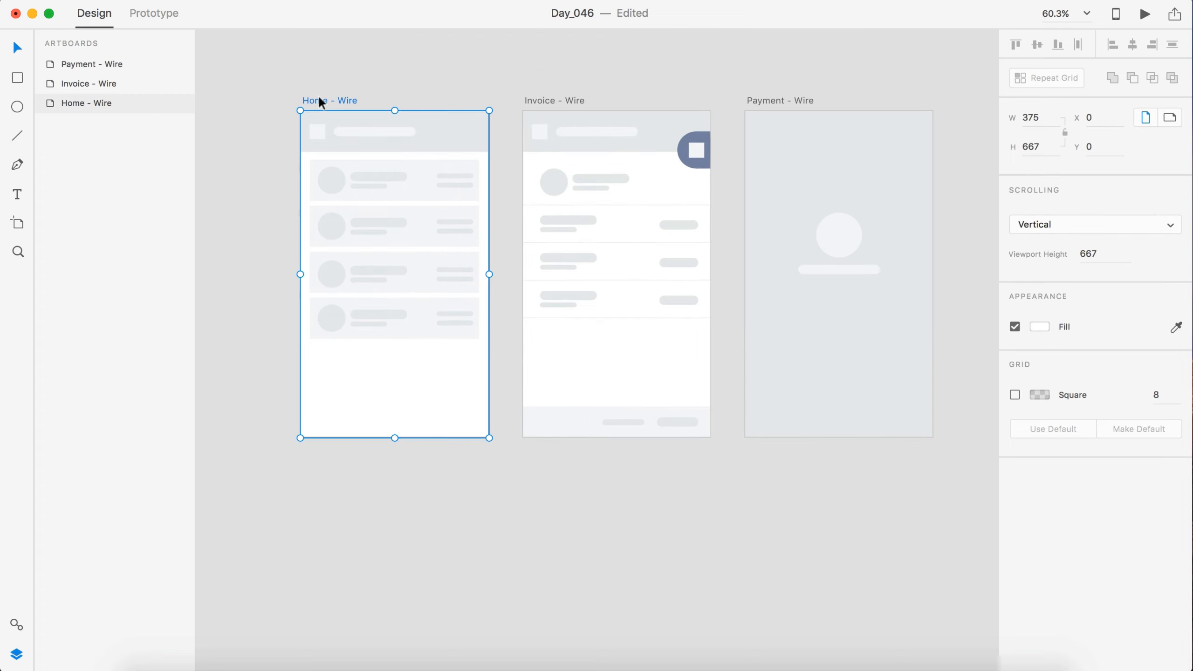
pyautogui.keyDown('shift'); pyautogui.click(565, 99); pyautogui.keyUp('shift')
pyautogui.keyDown('shift'); pyautogui.click(766, 101); pyautogui.keyUp('shift')
pyautogui.scroll(-5, 766, 100)
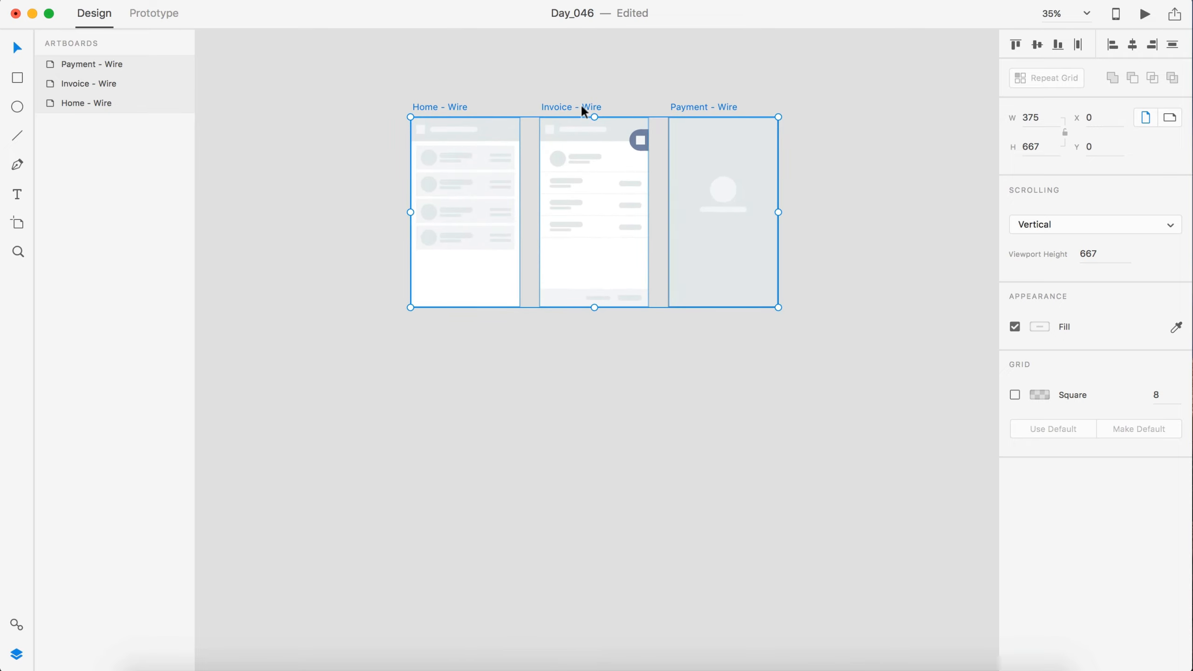
pyautogui.moveTo(583, 108); pyautogui.dragTo(588, 321)
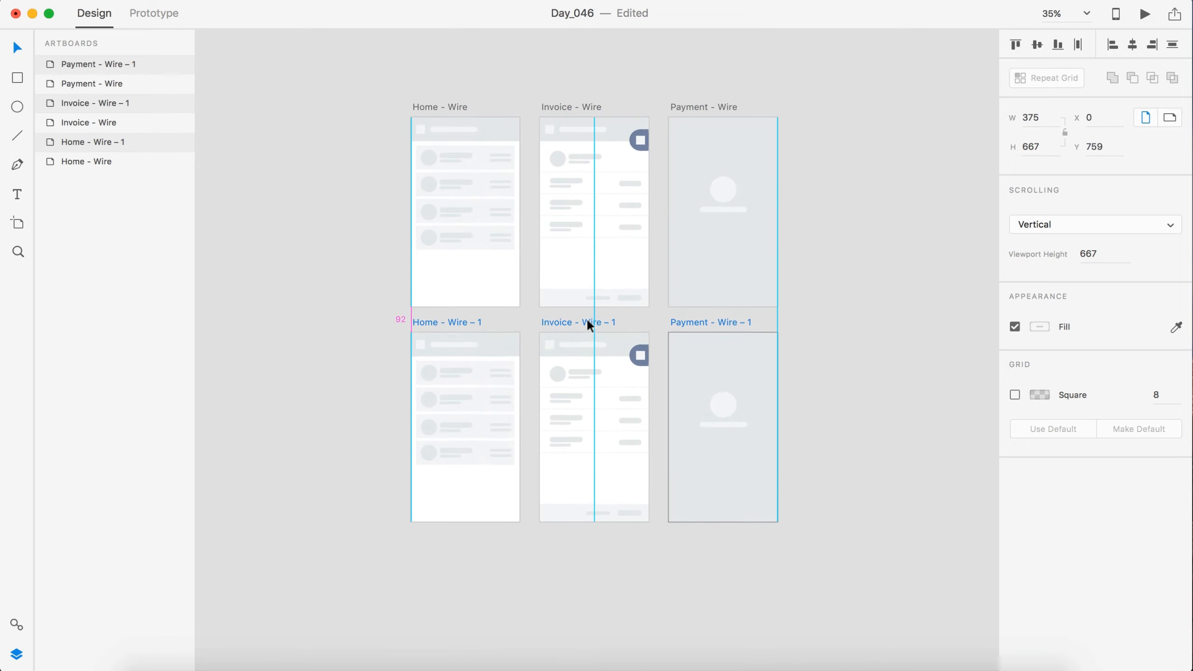
# Nudge the duplicated row of artboards down to Y 767
pyautogui.press('Down')
pyautogui.press('Down')
pyautogui.press('Down')
pyautogui.press('Down')
pyautogui.press('Down')
pyautogui.press('Down')
pyautogui.press('Down')
pyautogui.press('Down')
pyautogui.press('Down')
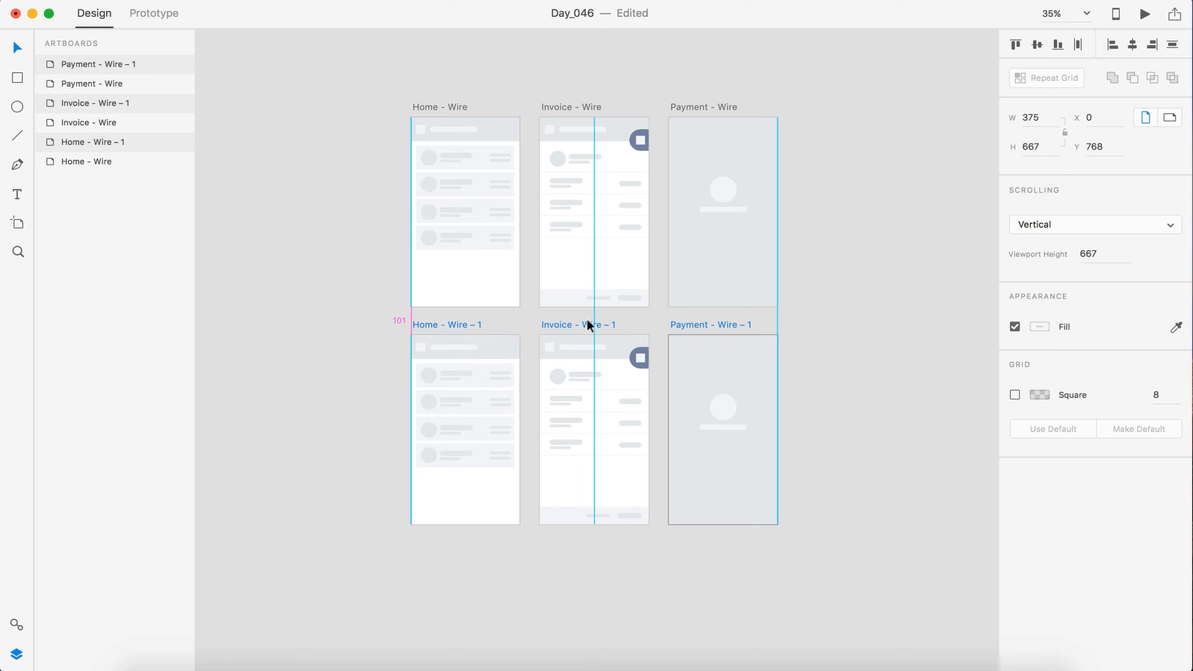
pyautogui.click(810, 354)
# Rename the duplicated Home artboard as "Home - Mock"
pyautogui.scroll(3, 530, 356)
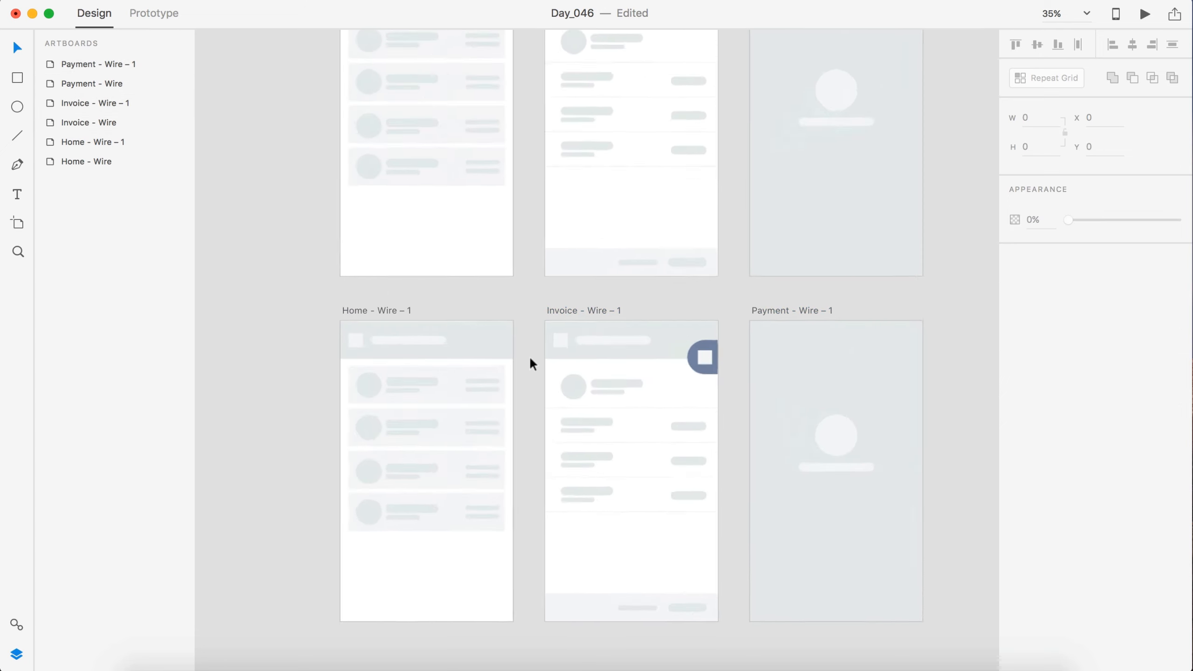
pyautogui.scroll(2, 529, 356)
pyautogui.click(318, 302)
pyautogui.doubleClick(318, 303)
pyautogui.press('BackSpace')
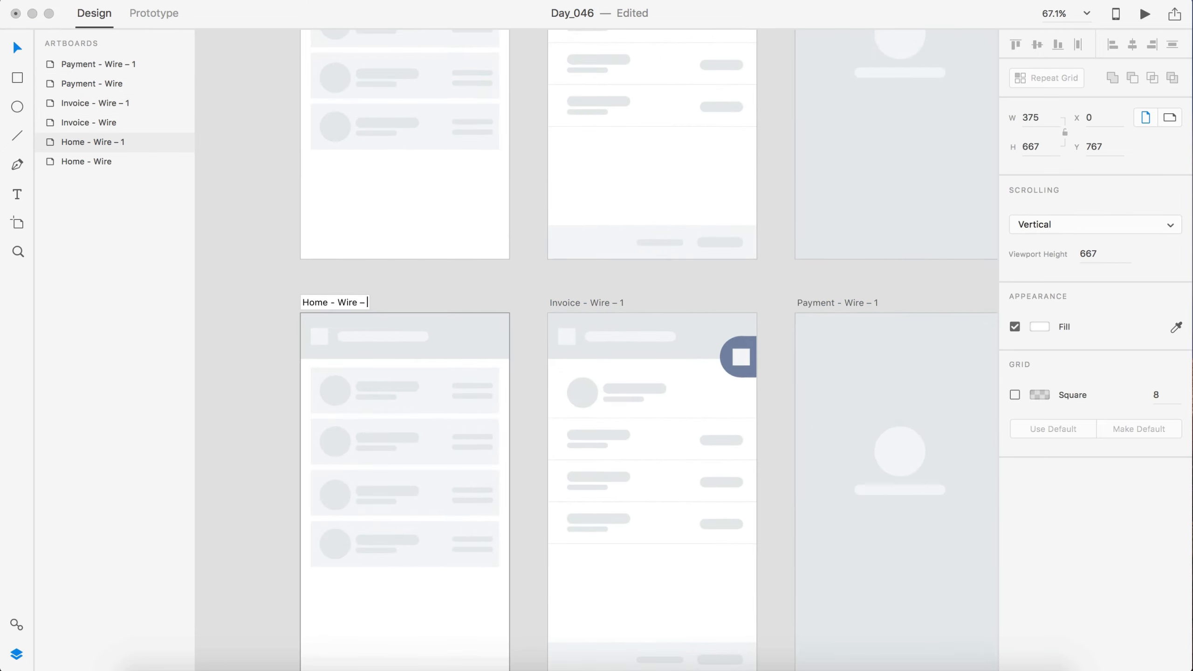
pyautogui.press('BackSpace')
pyautogui.press('BackSpace')
pyautogui.press('BackSpace')
pyautogui.press('BackSpace')
pyautogui.press('BackSpace')
pyautogui.press('BackSpace')
pyautogui.write('Mod')
pyautogui.write('k')
pyautogui.press('Return')
# Rename the duplicated Invoice artboard as "Invoice - Mock"
pyautogui.click(577, 302)
pyautogui.doubleClick(578, 303)
pyautogui.press('BackSpace')
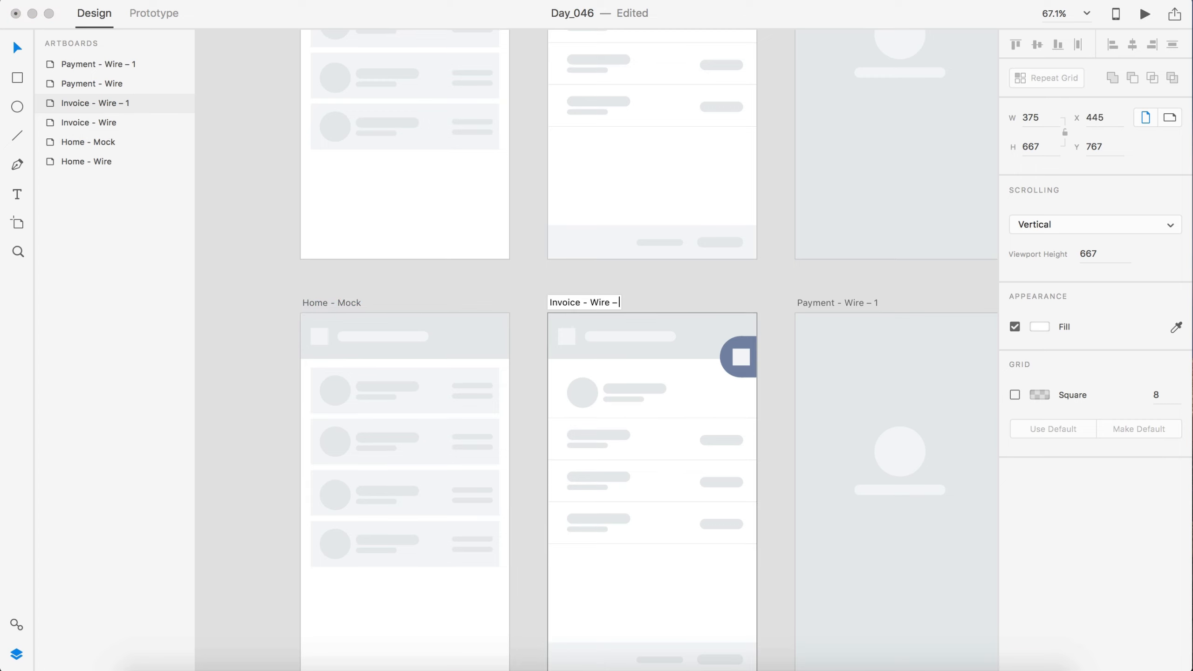
pyautogui.press('BackSpace')
pyautogui.press('BackSpace')
pyautogui.write('Mock')
pyautogui.press('Return')
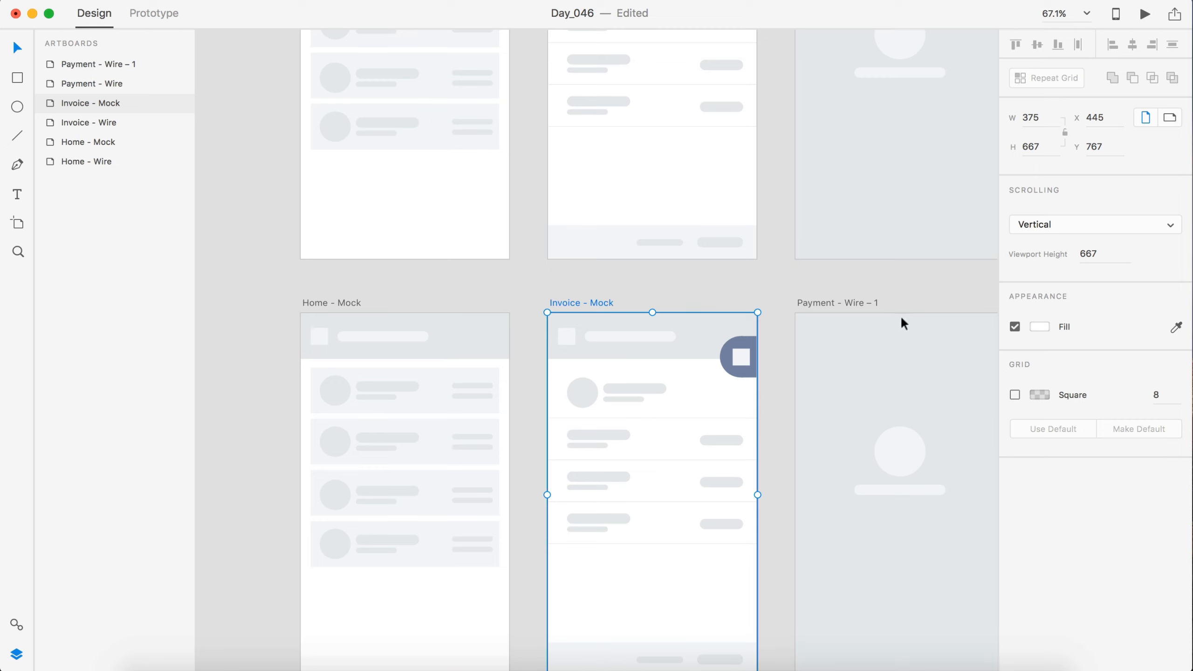
# Rename the duplicated Payment artboard as "Payment - Mock"
pyautogui.click(873, 303)
pyautogui.doubleClick(874, 304)
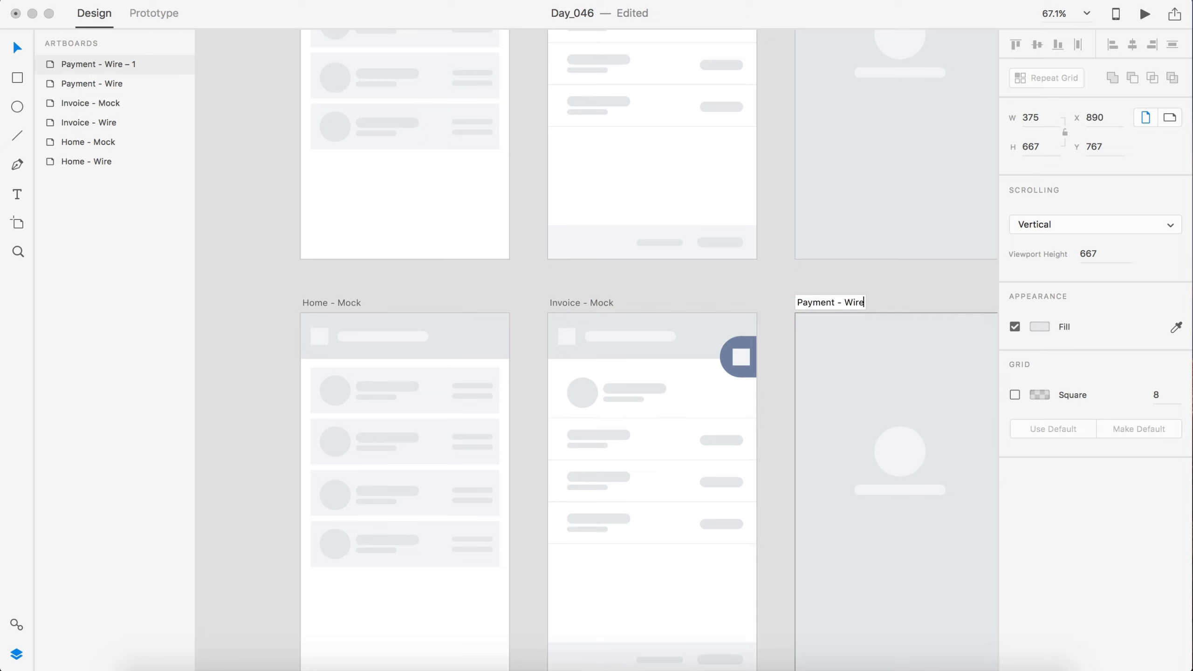
pyautogui.press('BackSpace')
pyautogui.press('BackSpace')
pyautogui.press('BackSpace')
pyautogui.press('BackSpace')
pyautogui.write('Mock')
pyautogui.press('Return')
pyautogui.click(247, 276)
# Open the Apple iOS UI kit, copy the white status bar group from its Share artboard and return to Day_046
pyautogui.scroll(-3, 248, 275)
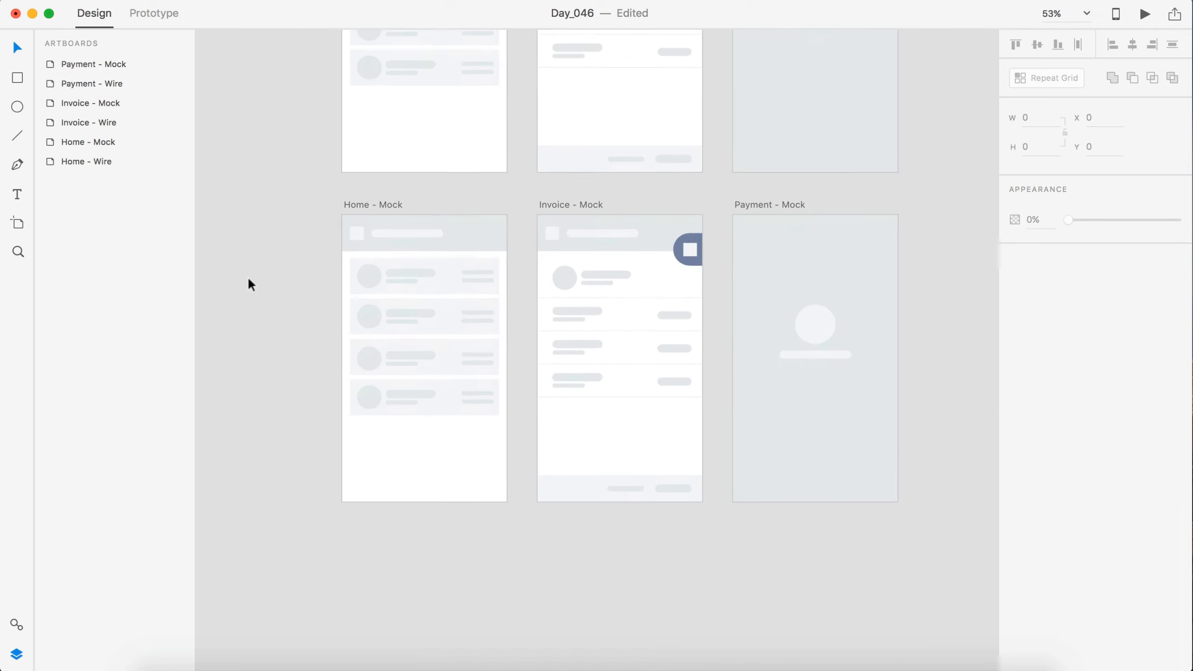
pyautogui.click(82, 0)
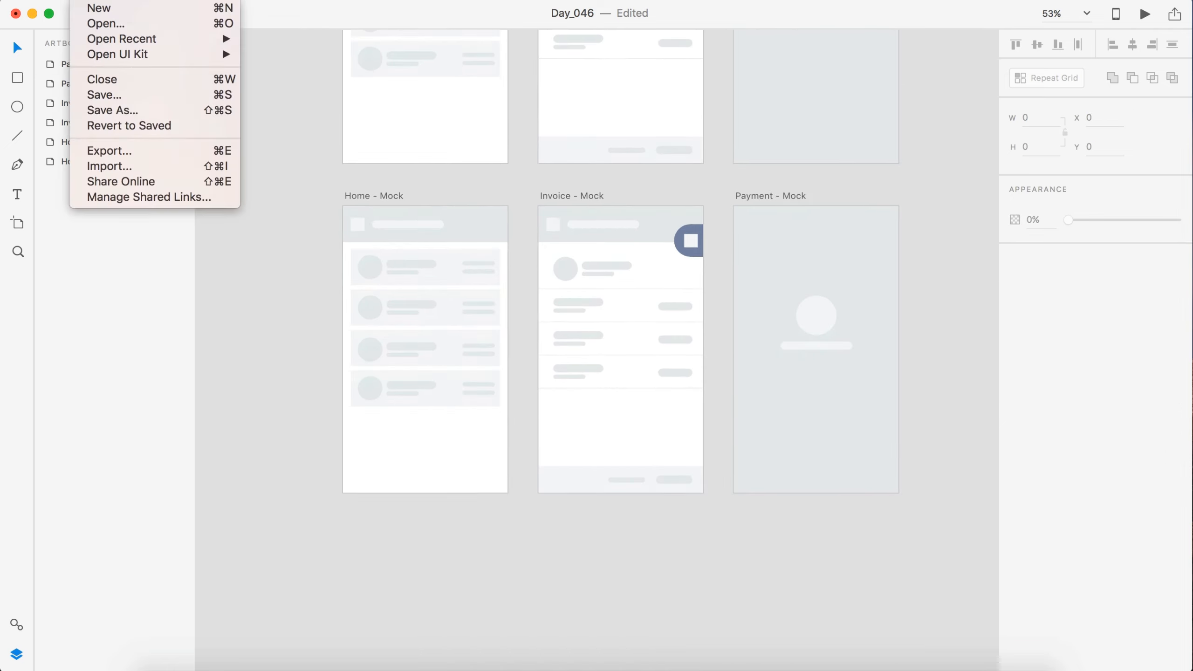
pyautogui.moveTo(96, 56)
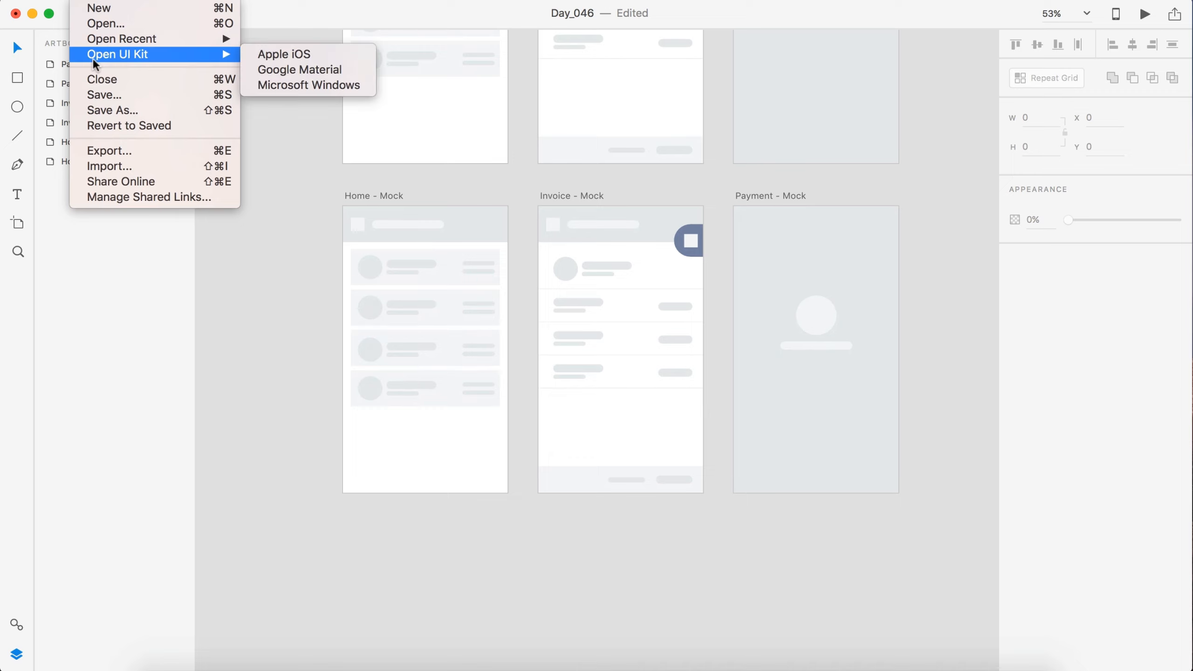
pyautogui.click(285, 51)
pyautogui.scroll(5, 624, 151)
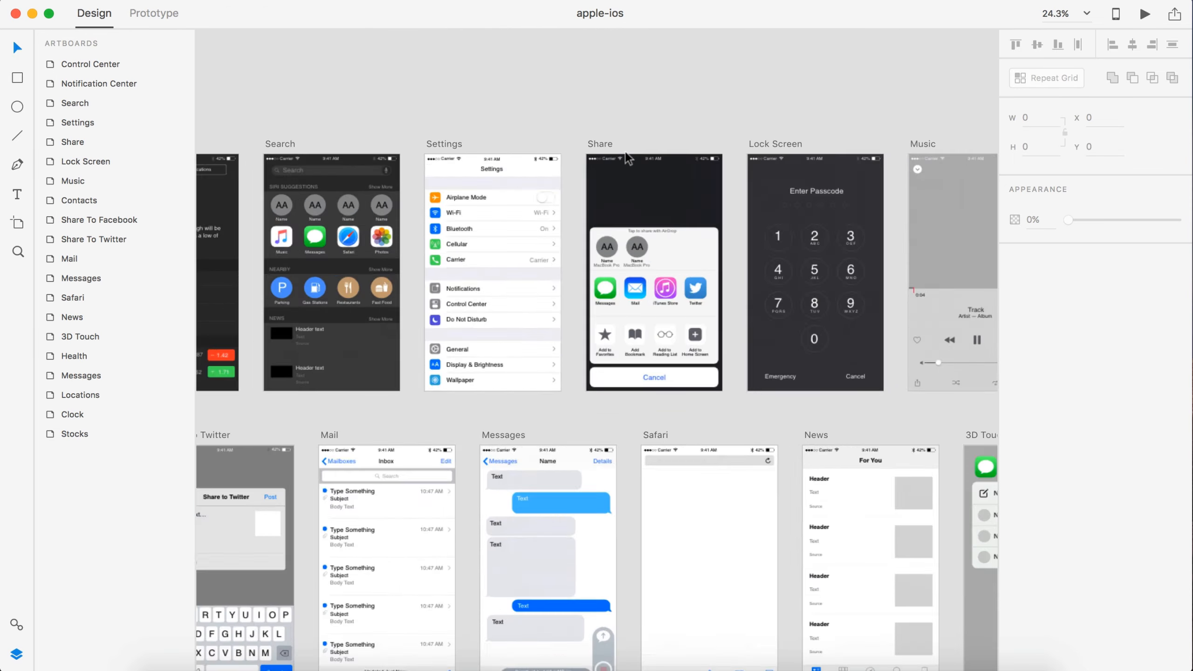
pyautogui.click(613, 165)
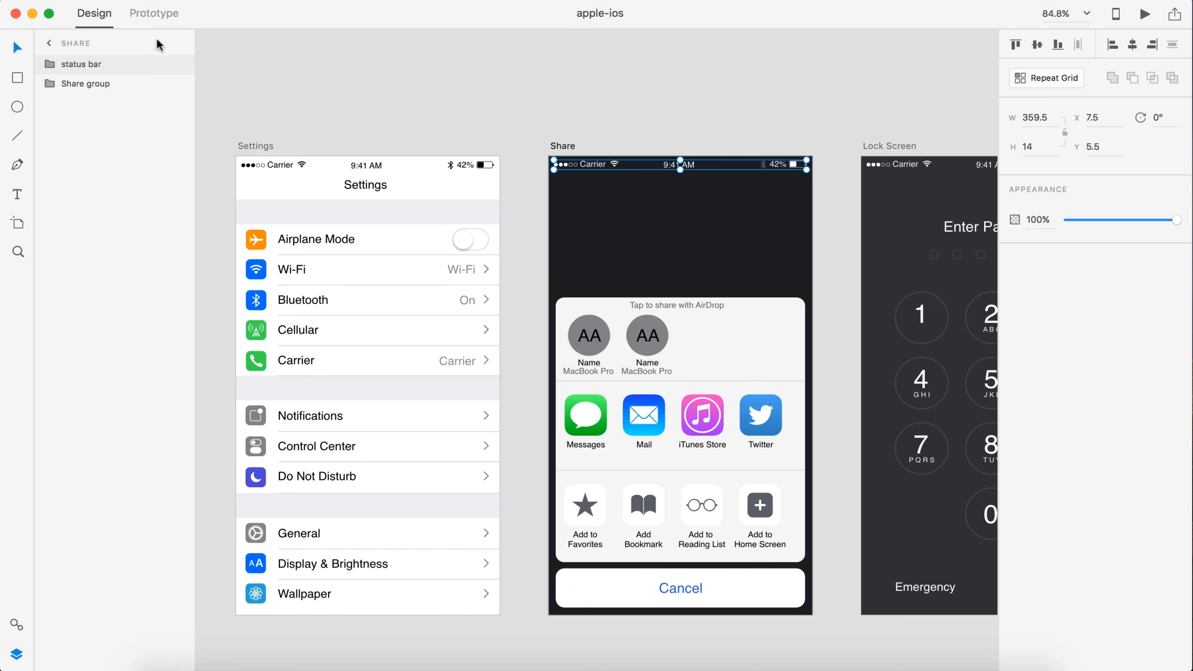
pyautogui.click(16, 13)
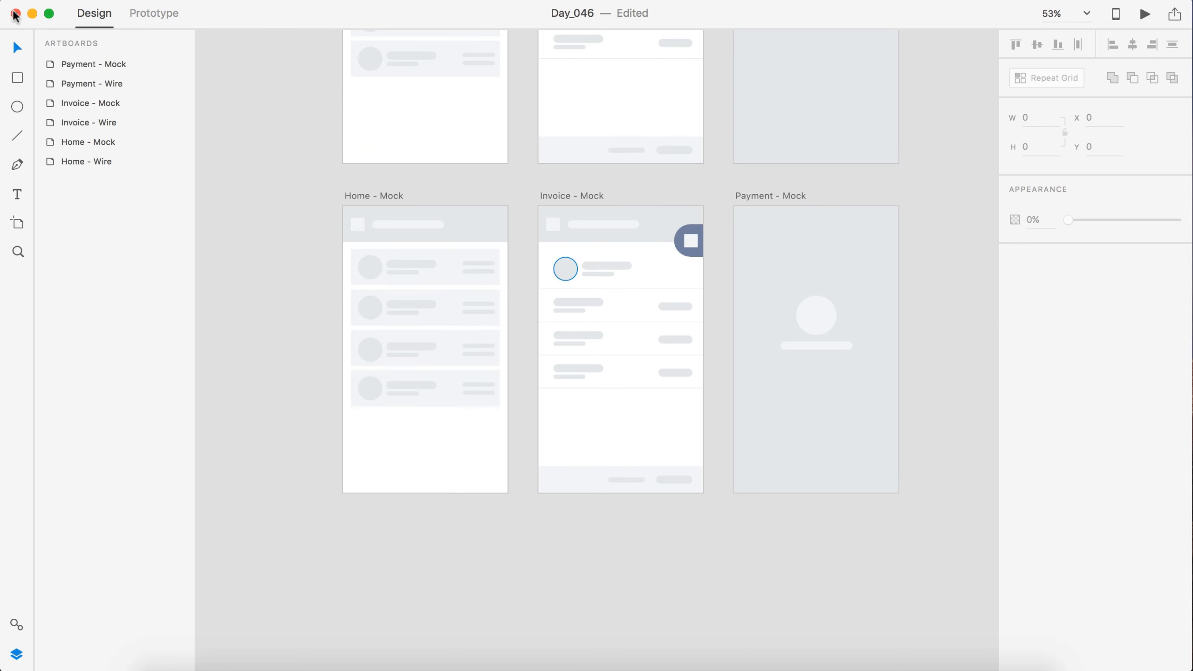
# Paste the copied status bar into the Home - Mock artboard at its upper edge
pyautogui.click(380, 191)
pyautogui.scroll(5, 379, 186)
pyautogui.press('Tab')
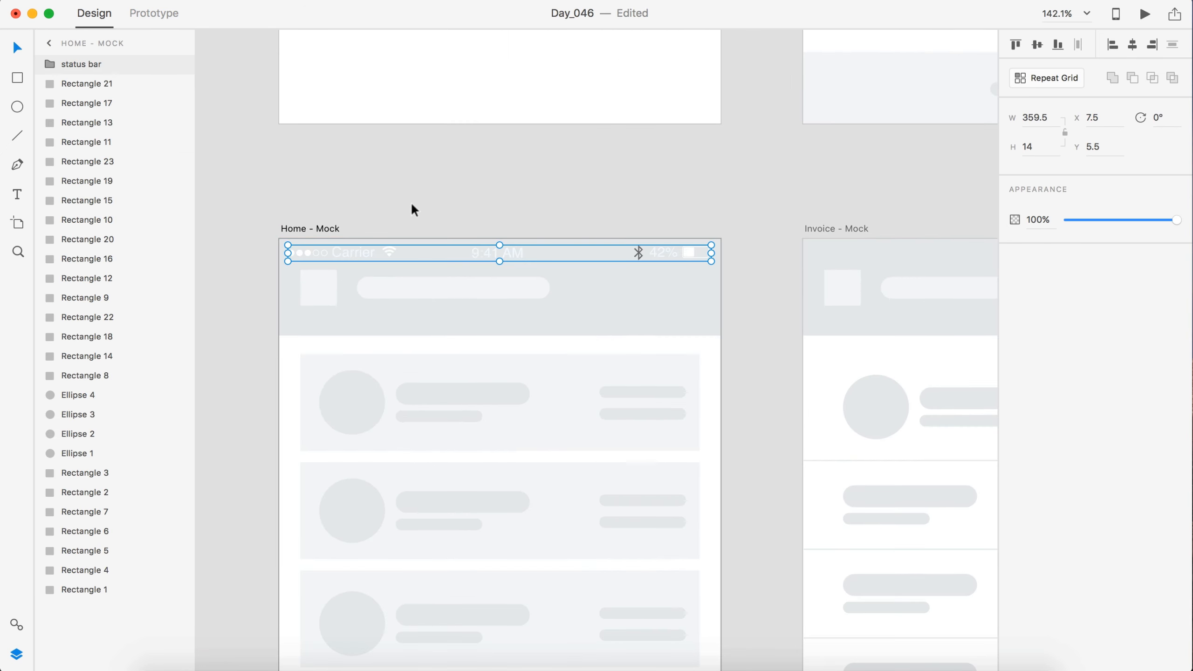
# Fill the dark bluetooth icon inside the Home - Mock status bar with off-white #EFEFEF
pyautogui.click(832, 227)
pyautogui.hscroll(3, 830, 221)
pyautogui.hscroll(-3, 830, 221)
pyautogui.doubleClick(646, 244)
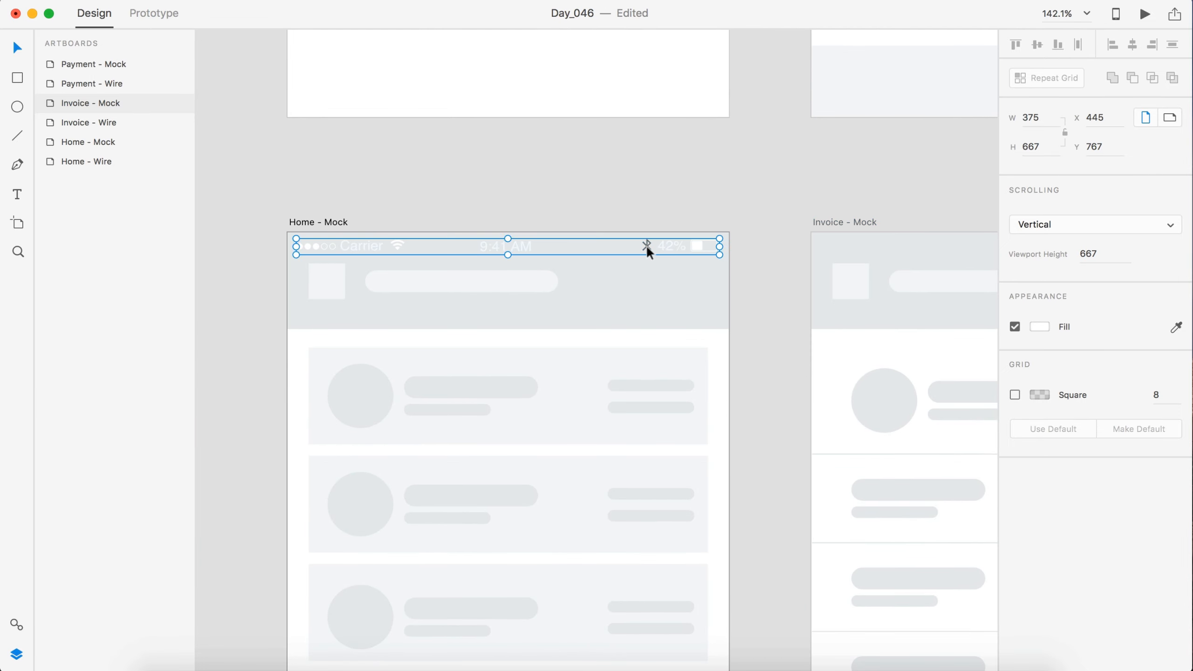
pyautogui.click(1038, 248)
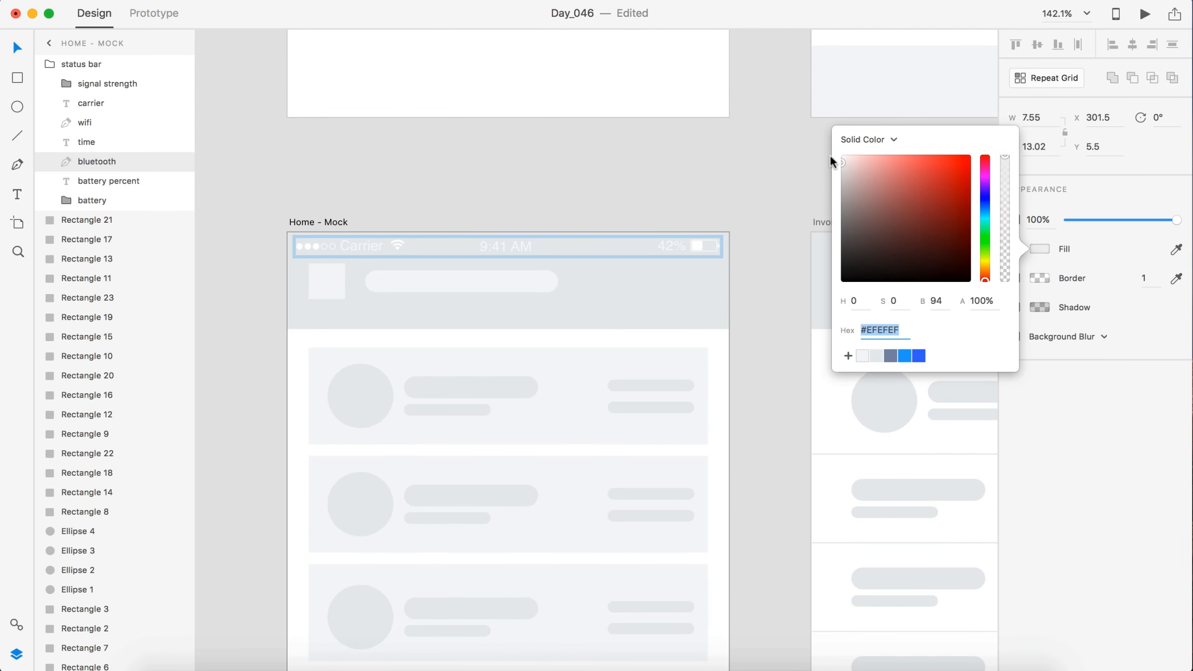
pyautogui.click(717, 191)
# Open the Google Material UI kit alongside the Day_046 document
pyautogui.scroll(-5, 717, 191)
pyautogui.click(89, 4)
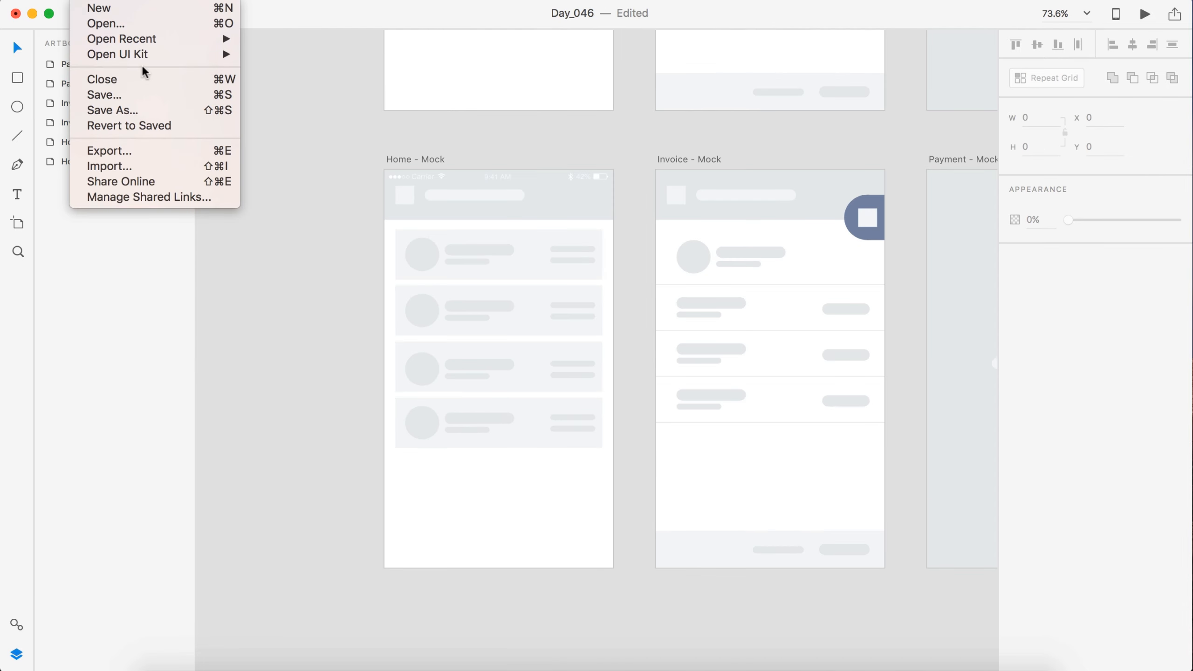
pyautogui.moveTo(229, 54)
pyautogui.click(271, 70)
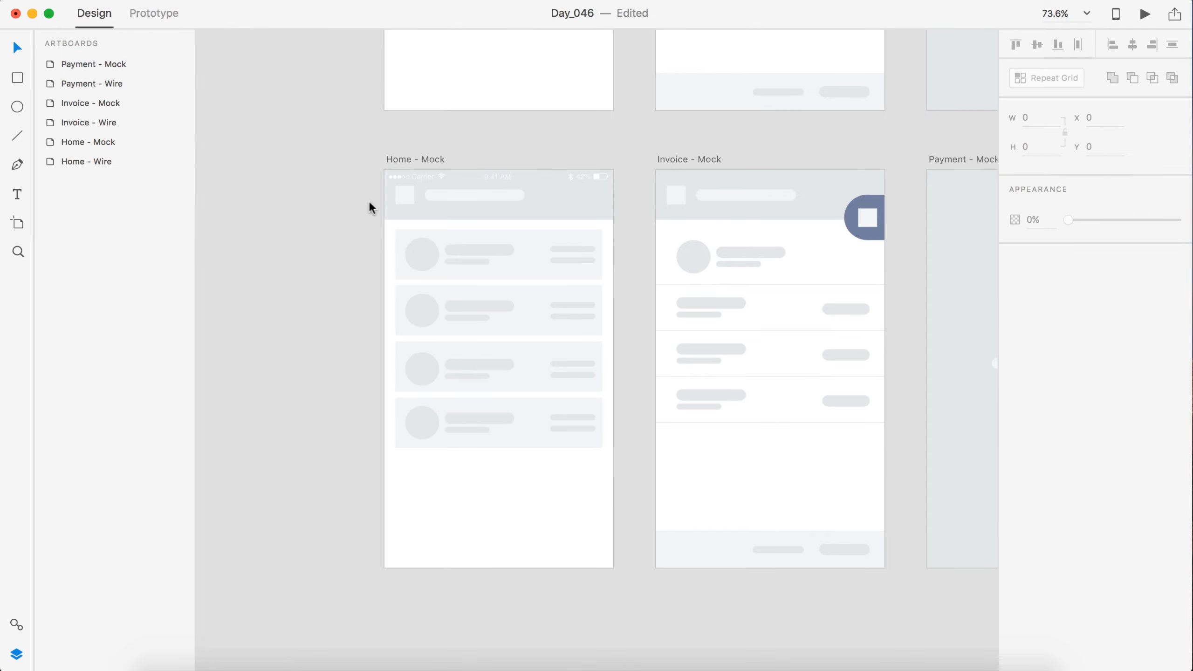
# Copy the Dark Theme artboard from the Google Material kit and paste it into Day_046
pyautogui.scroll(5, 453, 403)
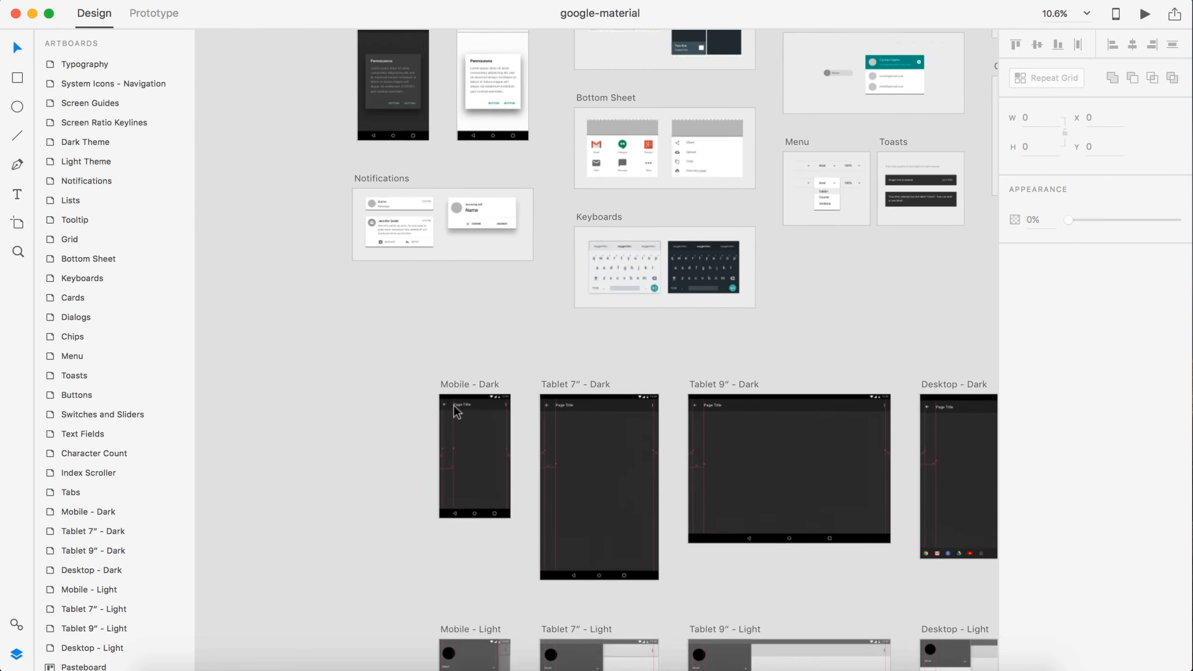
pyautogui.scroll(3, 452, 409)
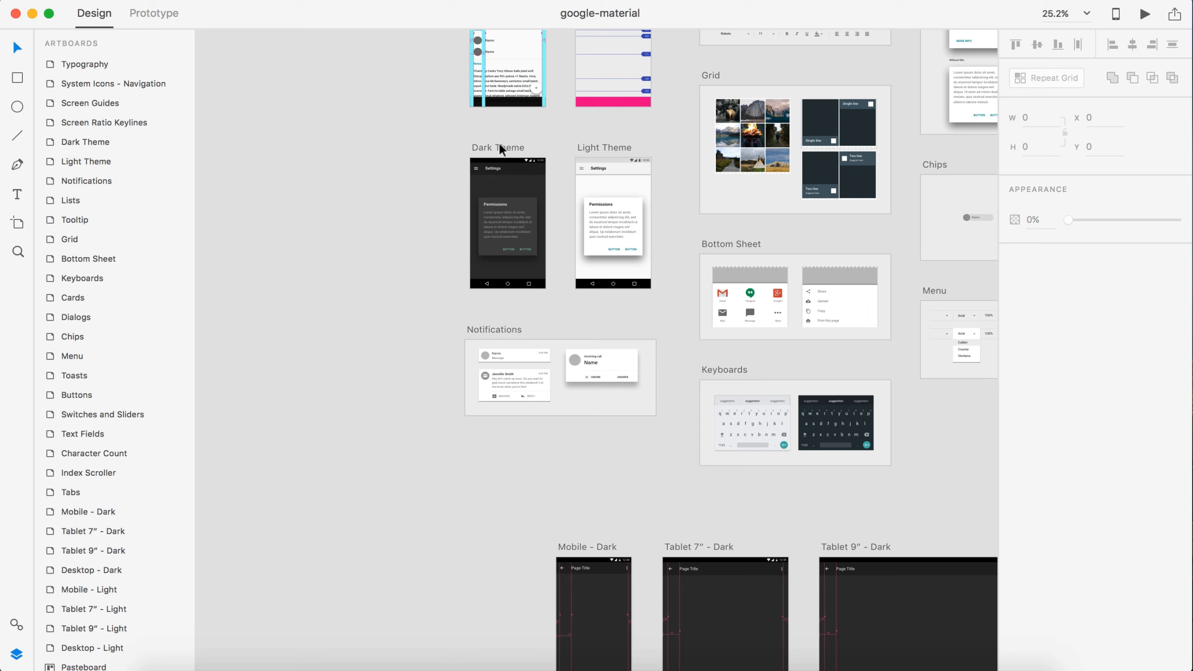
pyautogui.click(502, 148)
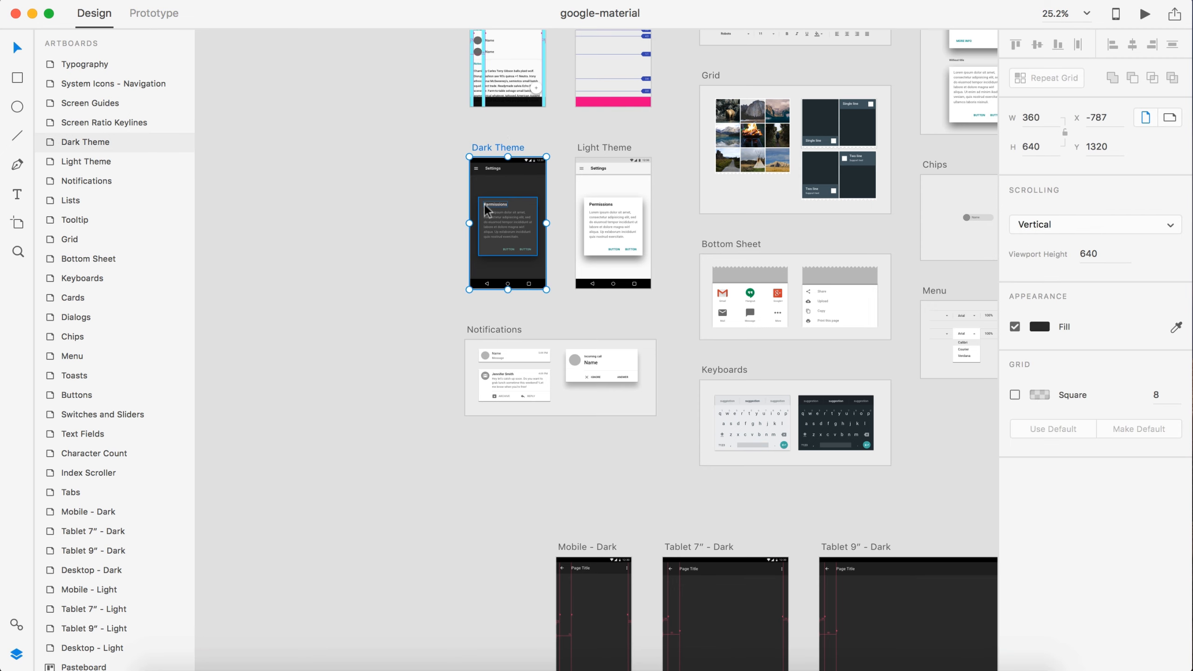
pyautogui.hotkey('ctrl', 'Up')
pyautogui.click(463, 184)
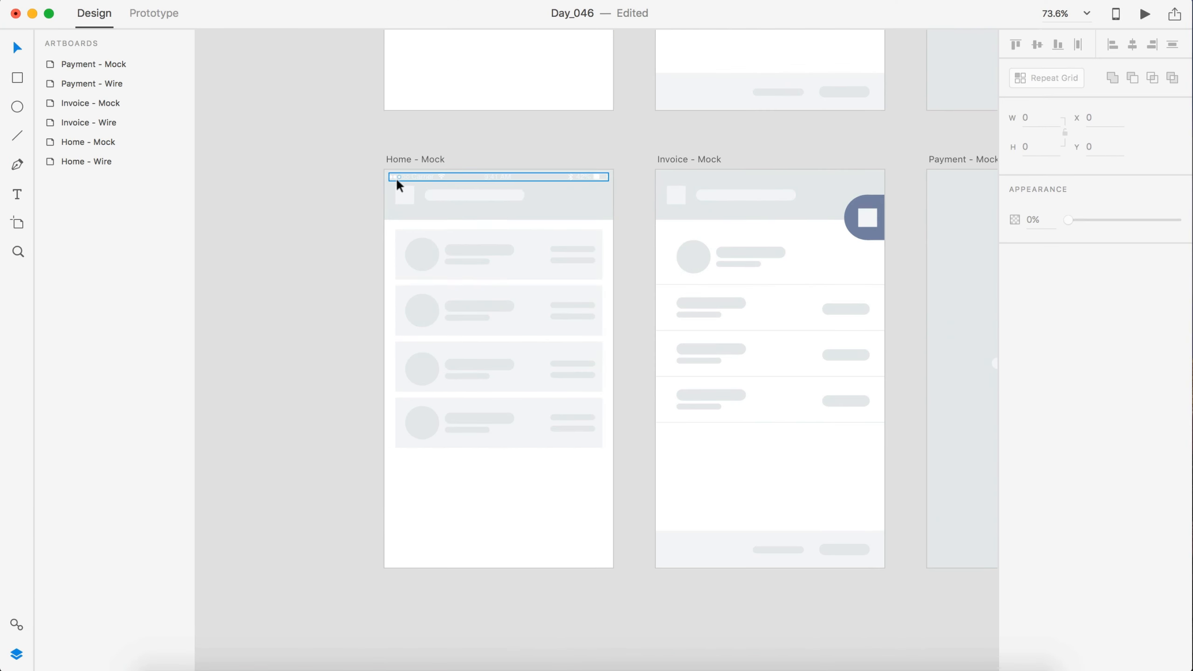
pyautogui.press('super+v')
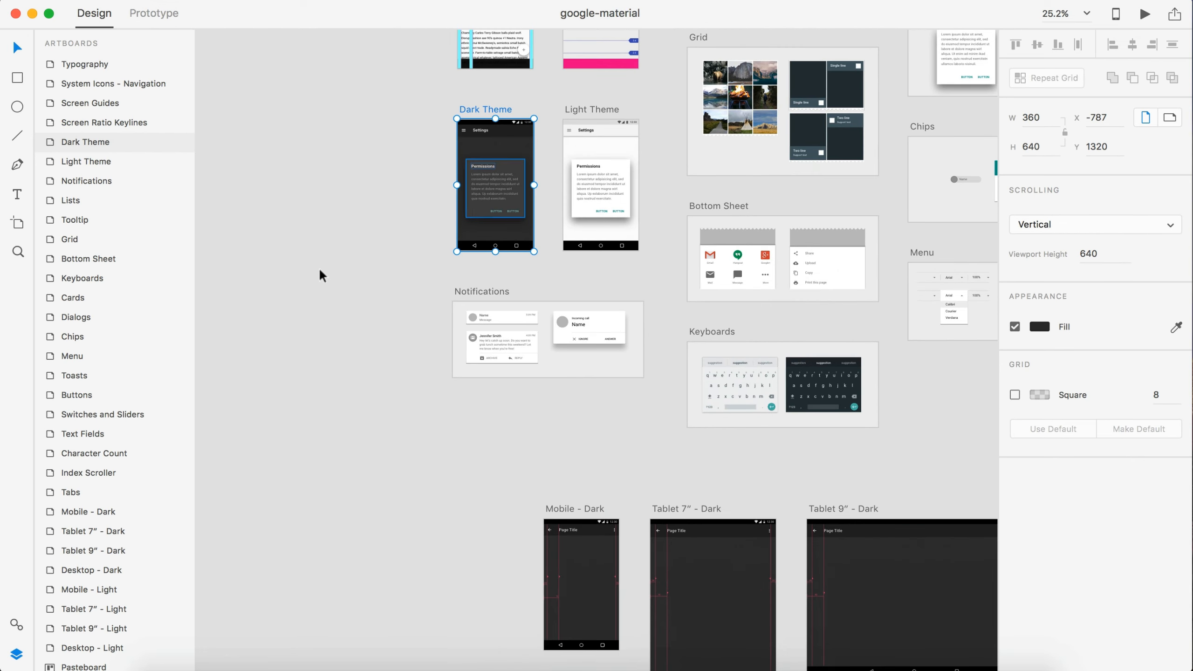
# In the Google Material kit, ungroup the Mobile - Dark app bar, copy its back arrow icon and return to Day_046
pyautogui.scroll(-5, 179, 183)
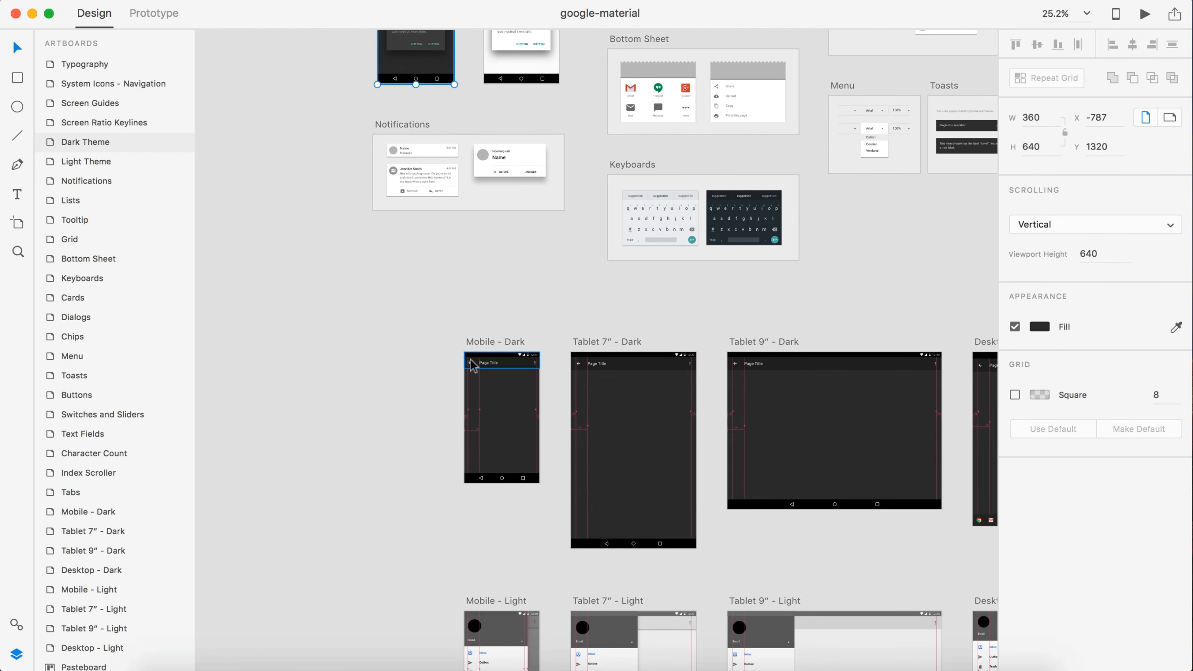
pyautogui.scroll(5, 257, 225)
pyautogui.scroll(5, 470, 356)
pyautogui.click(408, 310)
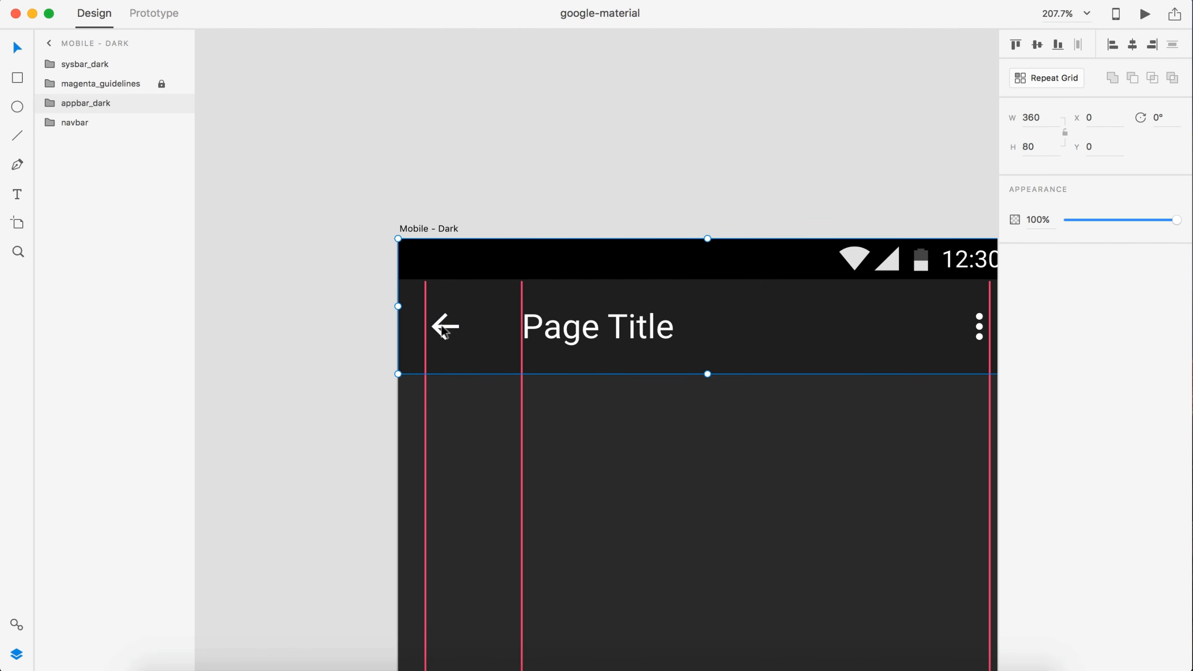
pyautogui.click(441, 327)
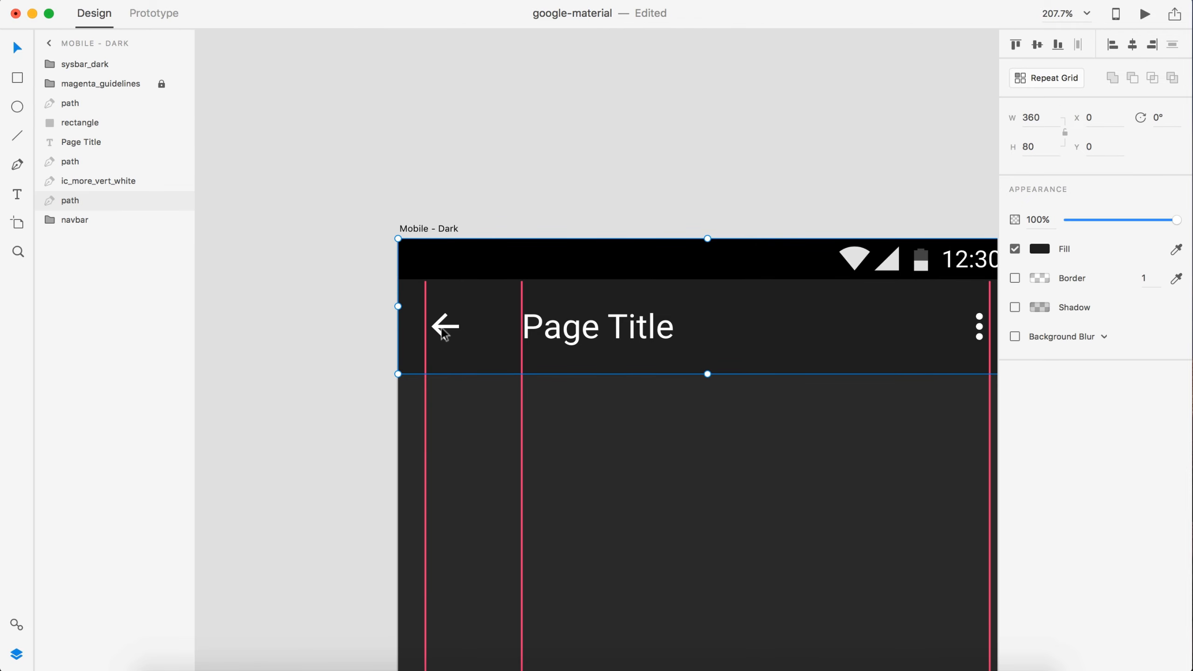
pyautogui.doubleClick(437, 331)
pyautogui.press('F2')
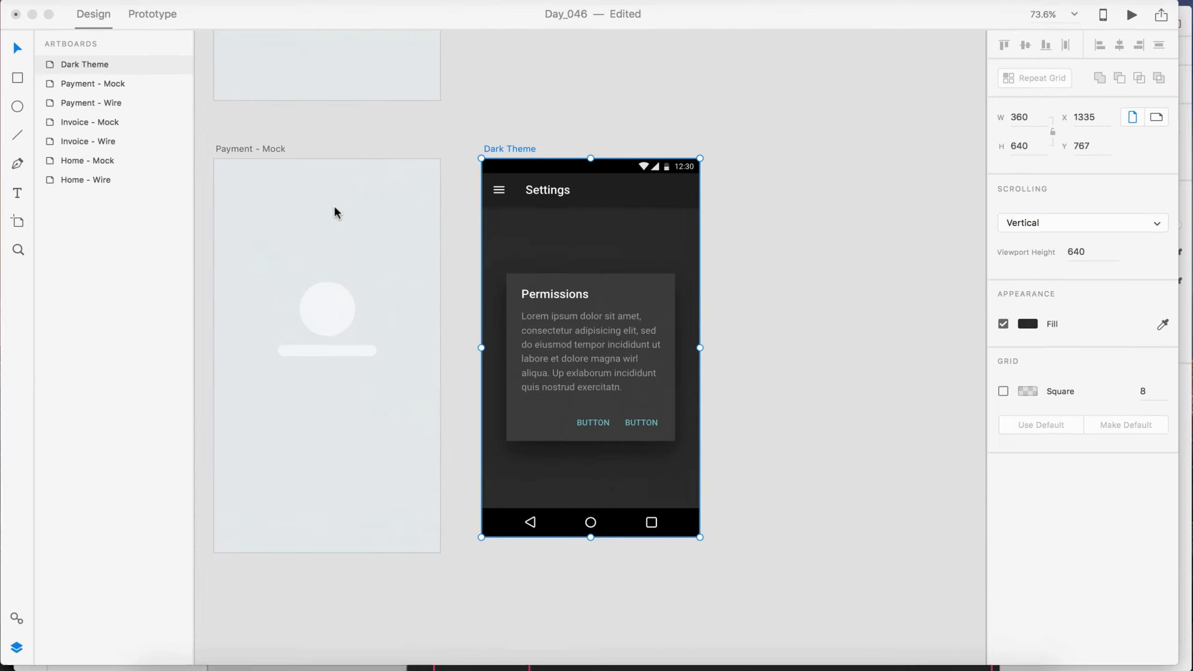
# Paste the copied back arrow into the header of the Home - Mock artboard
pyautogui.hscroll(-10, 176, 146)
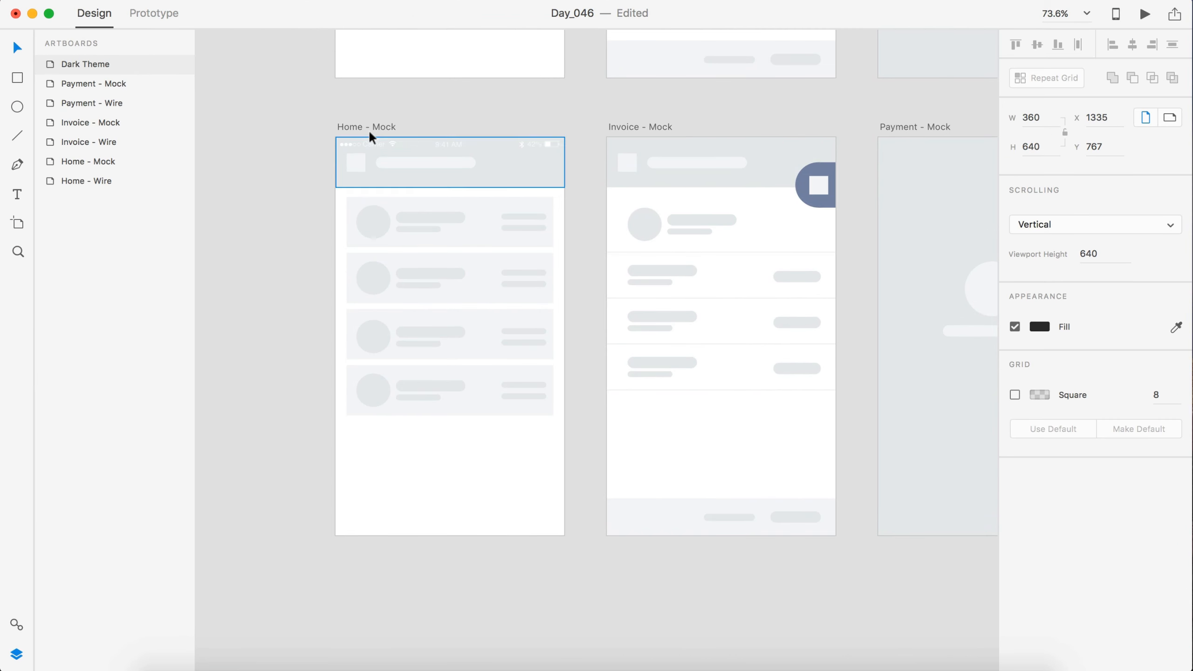
pyautogui.click(196, 105)
pyautogui.click(356, 163)
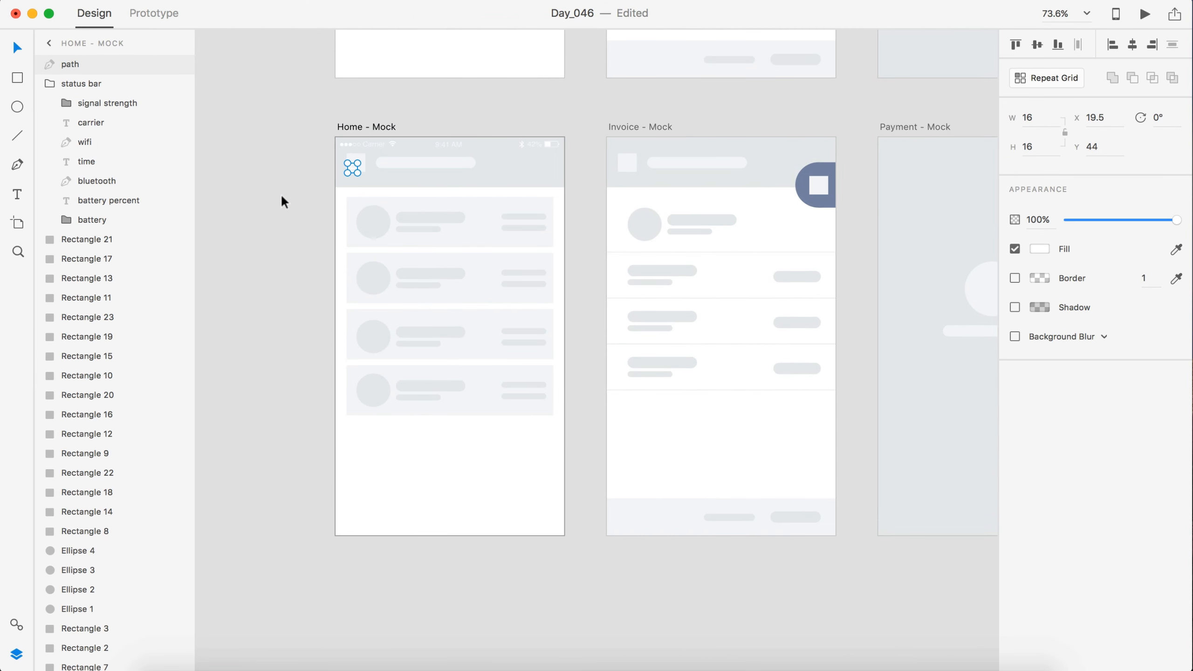
pyautogui.click(281, 193)
pyautogui.scroll(5, 327, 150)
pyautogui.scroll(-3, 383, 181)
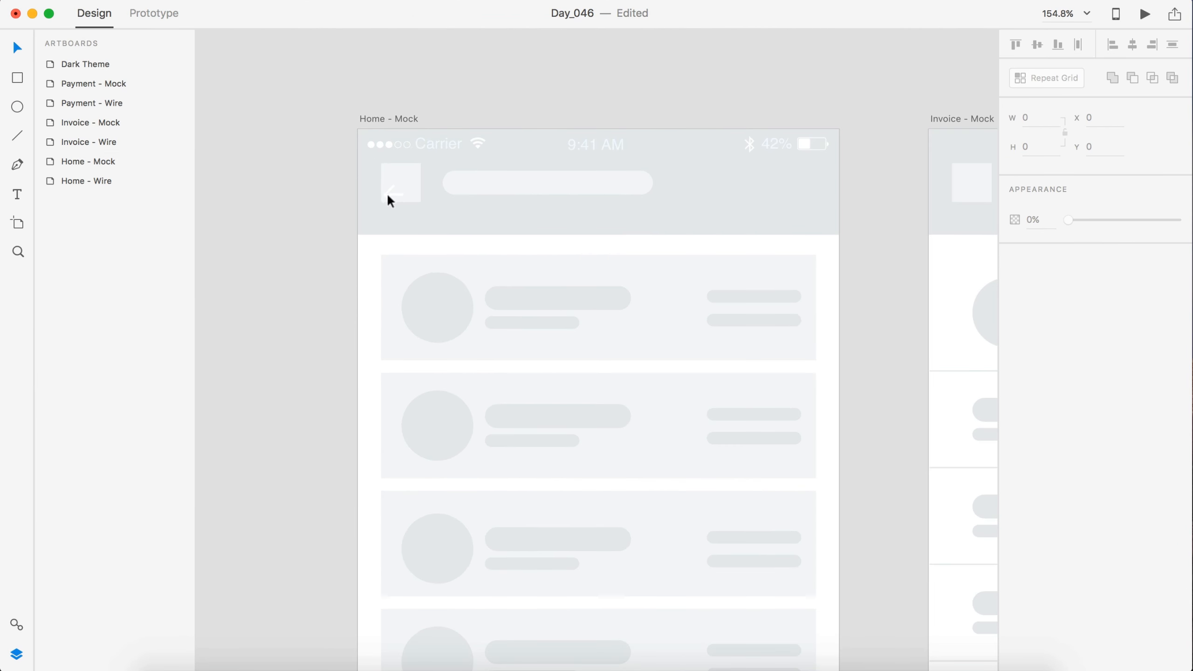
# Delete the ui appBar dark shape and the sysbar dark group from the Dark Theme artboard
pyautogui.scroll(-5, 407, 200)
pyautogui.hscroll(5, 447, 200)
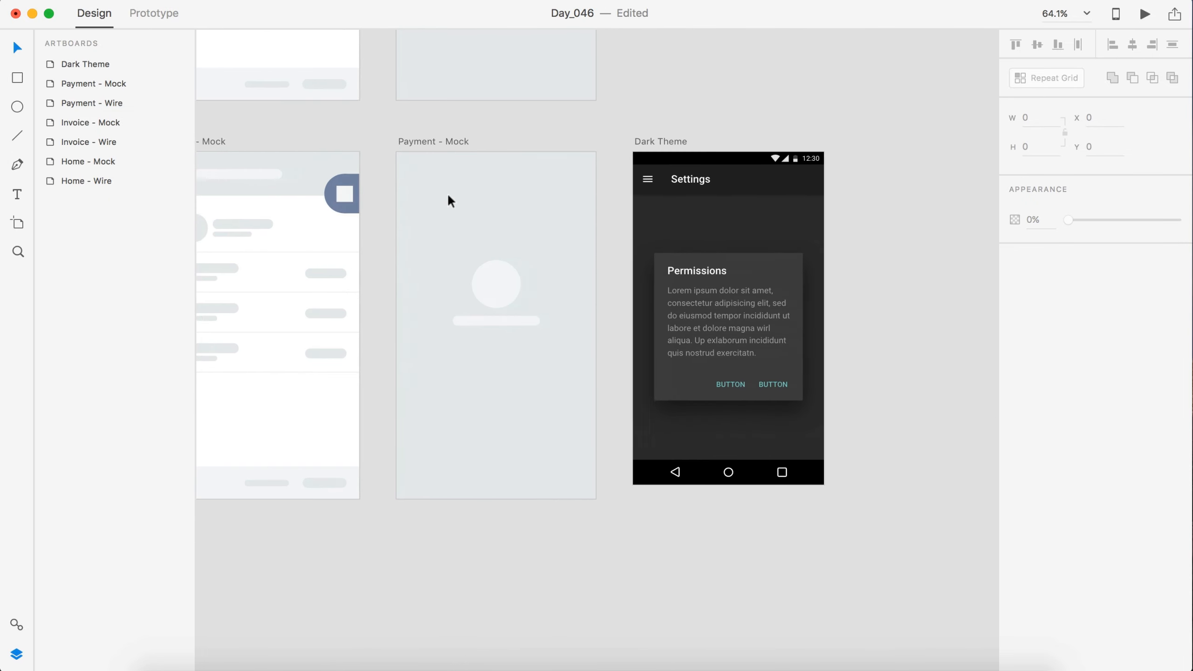
pyautogui.scroll(-2, 491, 192)
pyautogui.click(655, 187)
pyautogui.click(761, 200)
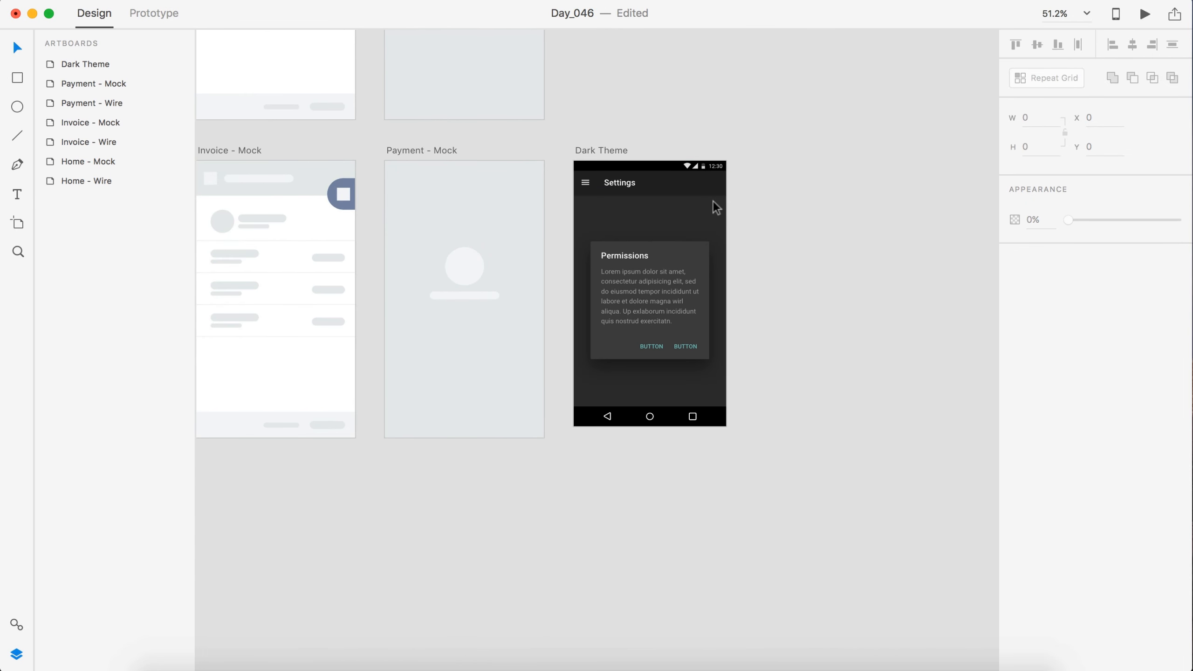
pyautogui.scroll(5, 714, 202)
pyautogui.click(624, 178)
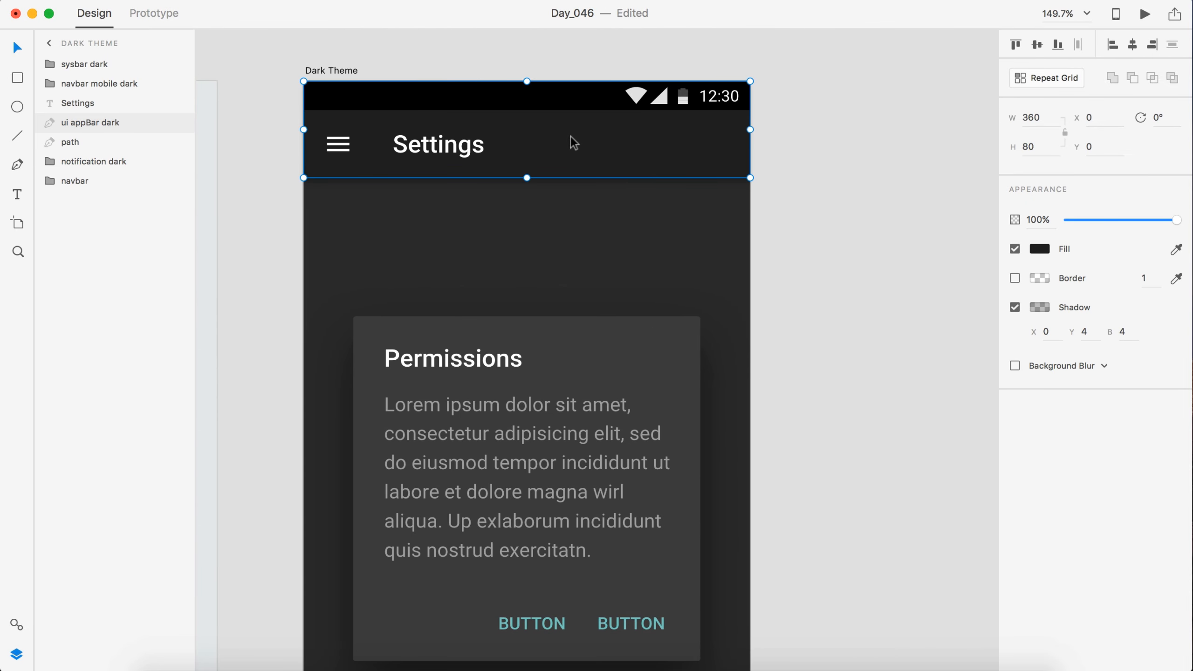
pyautogui.moveTo(570, 136); pyautogui.dragTo(892, 183)
pyautogui.click(876, 272)
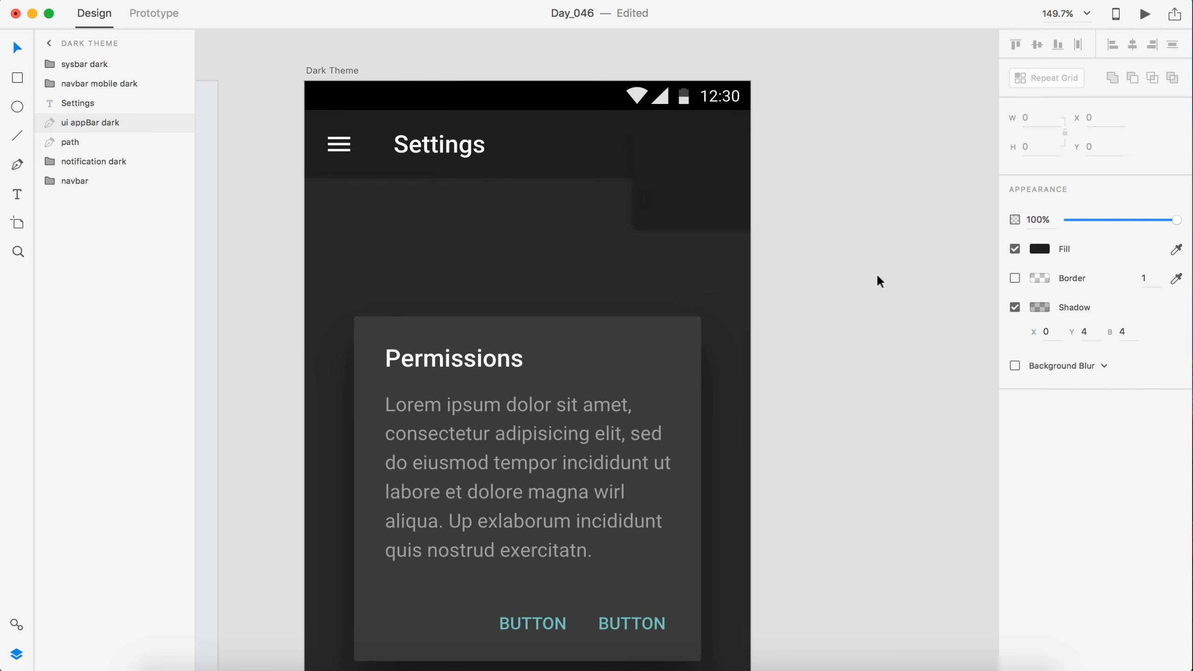
pyautogui.click(698, 163)
pyautogui.press('Delete')
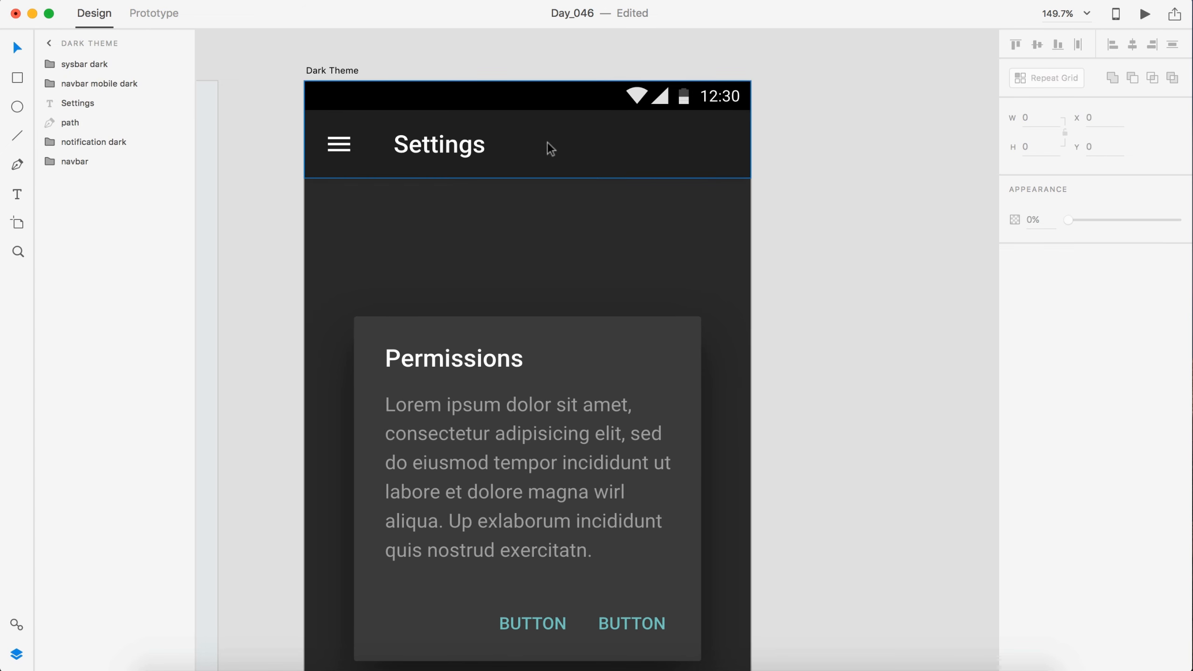
pyautogui.click(594, 90)
pyautogui.press('Delete')
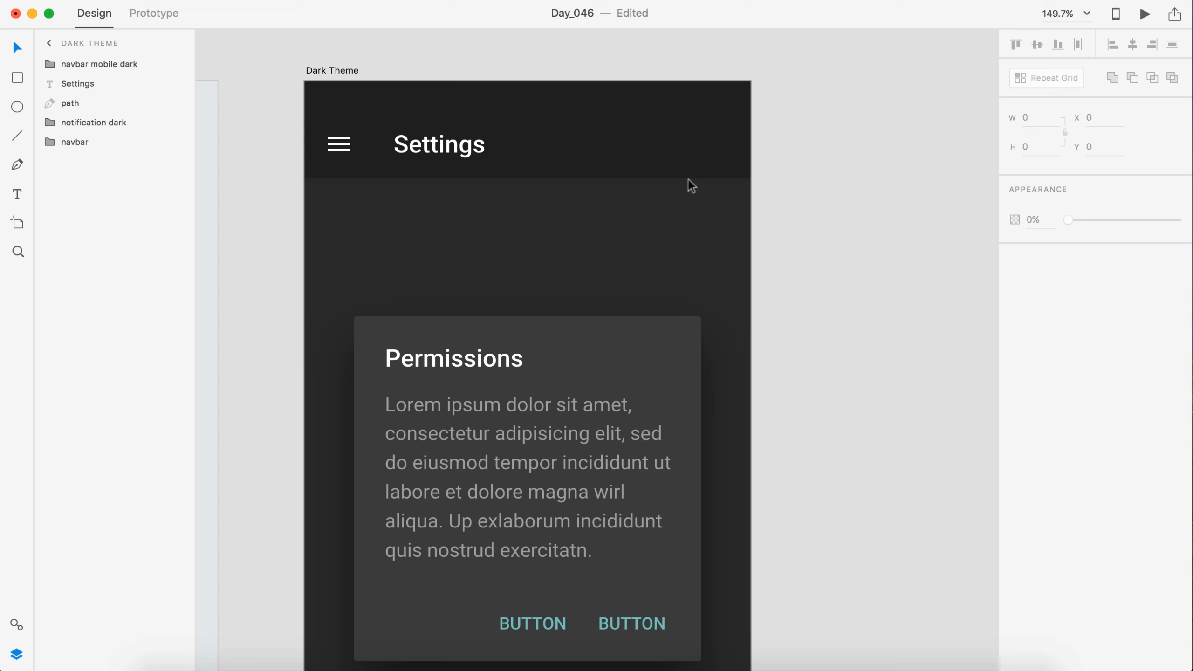
# Copy the Dark Theme header's background, menu icon and Settings title, and paste them into the Home - Mock artboard
pyautogui.moveTo(829, 172); pyautogui.dragTo(280, 92)
pyautogui.scroll(-3, 532, 125)
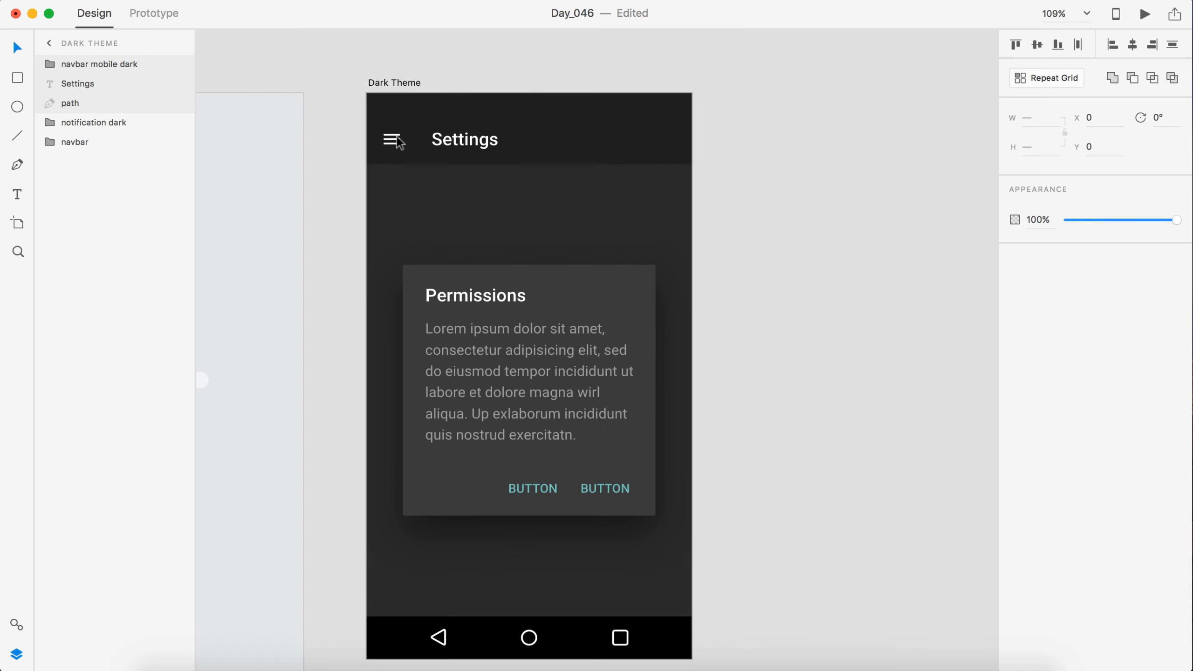
pyautogui.hscroll(-3, 561, 152)
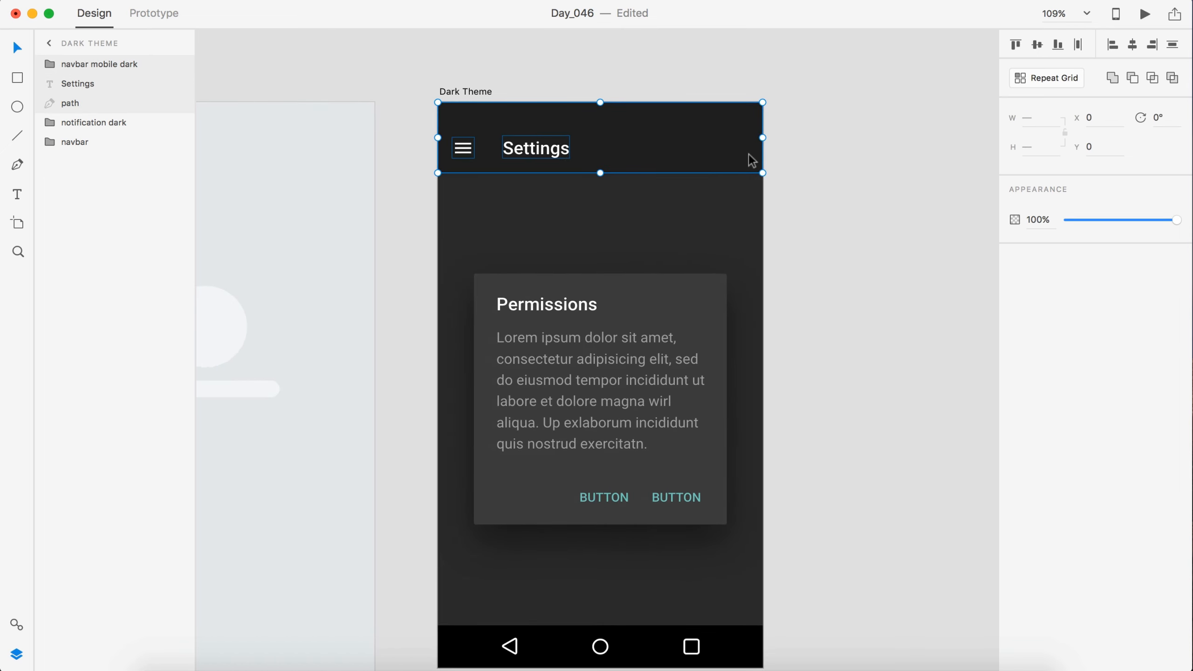
pyautogui.scroll(-5, 750, 155)
pyautogui.scroll(5, 758, 43)
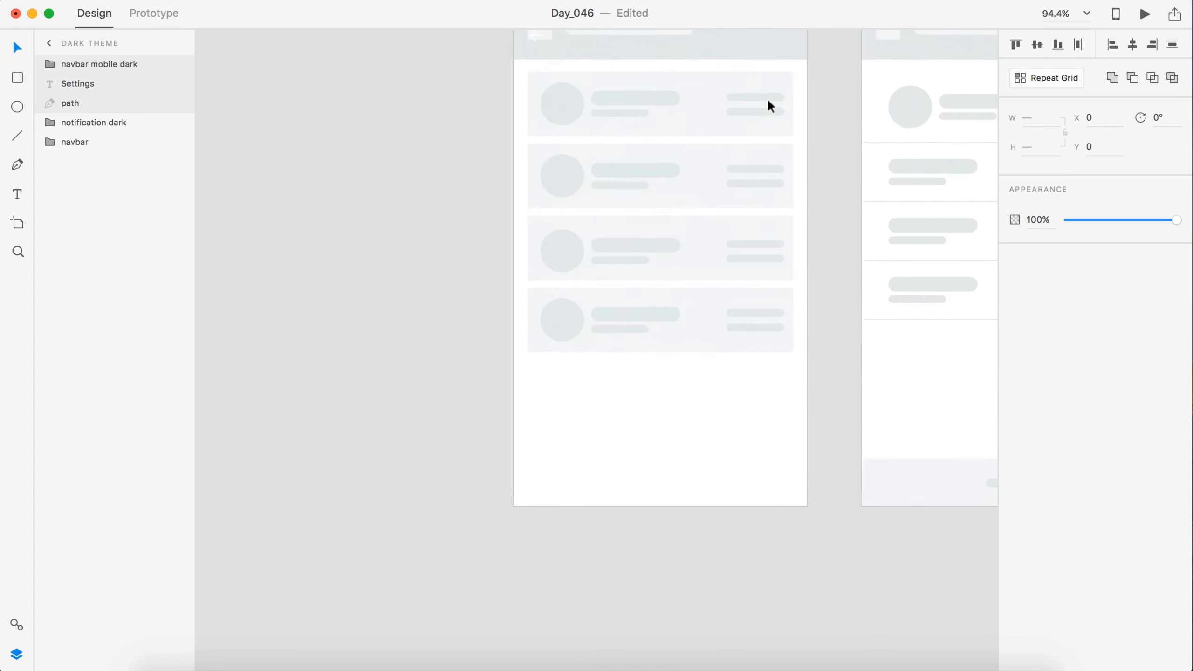
pyautogui.scroll(5, 545, 90)
pyautogui.hscroll(3, 545, 90)
pyautogui.click(492, 96)
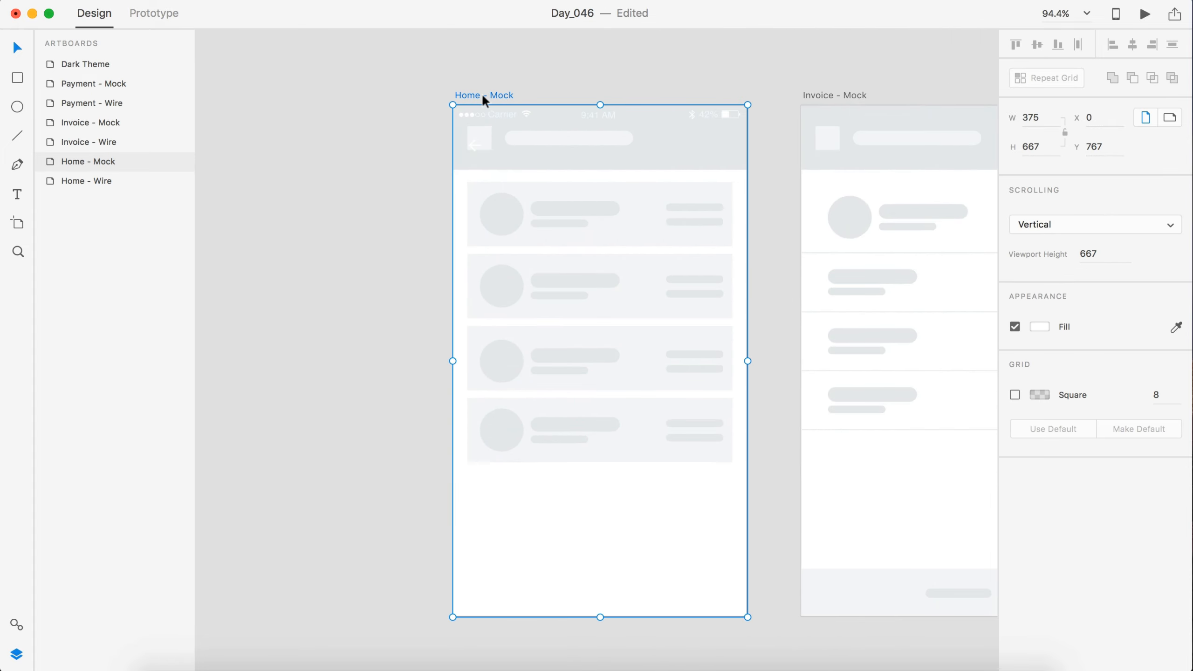
pyautogui.press('super+v')
# Widen the pasted dark header background to 375 so it spans the Home - Mock artboard
pyautogui.scroll(5, 628, 117)
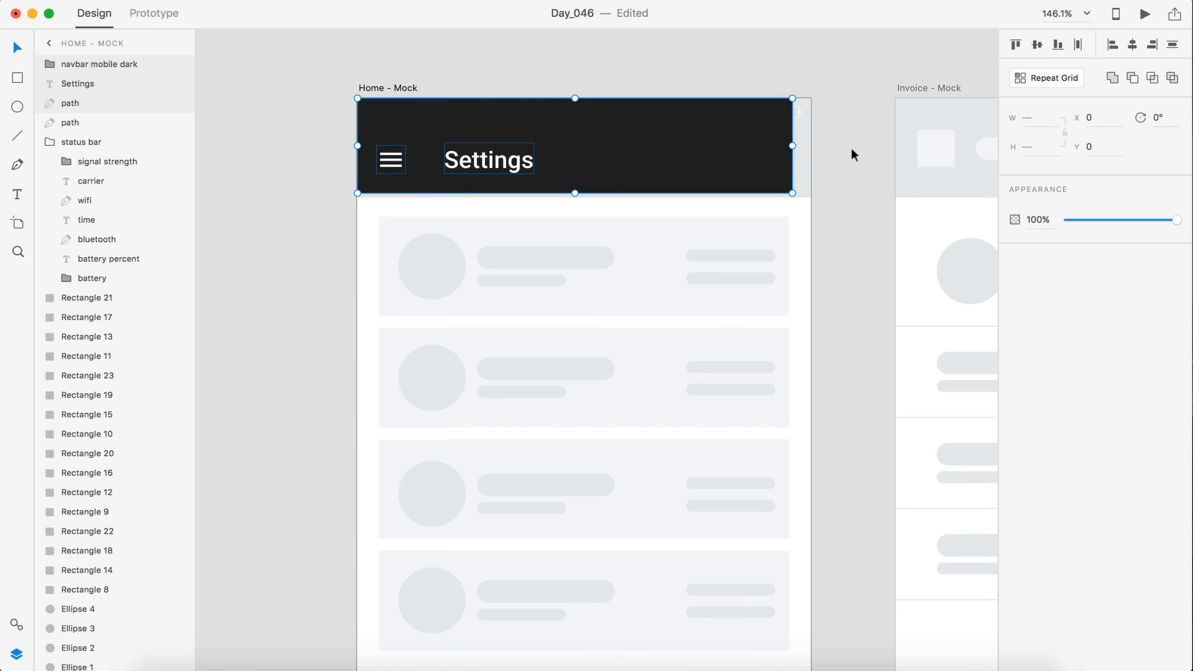
pyautogui.click(790, 151)
pyautogui.moveTo(791, 146); pyautogui.dragTo(810, 146)
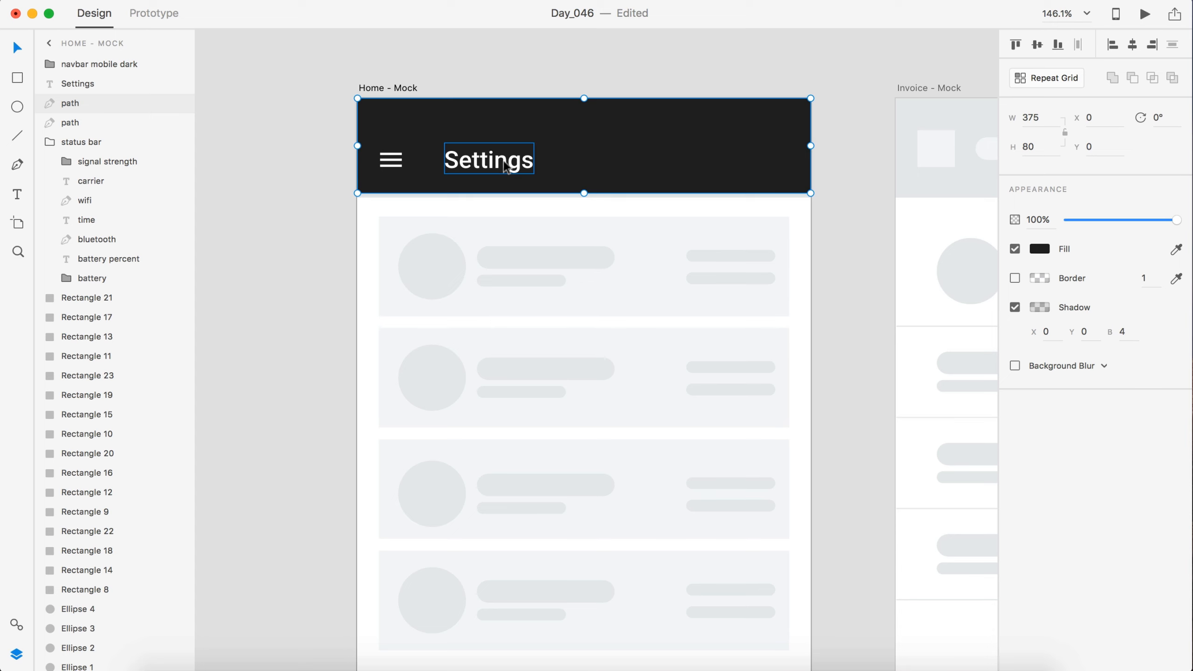
# Send the pasted header background, menu icon and Settings title to the back of the Home - Mock artboard
pyautogui.hotkey('shift', 'Tab')
pyautogui.press('Tab')
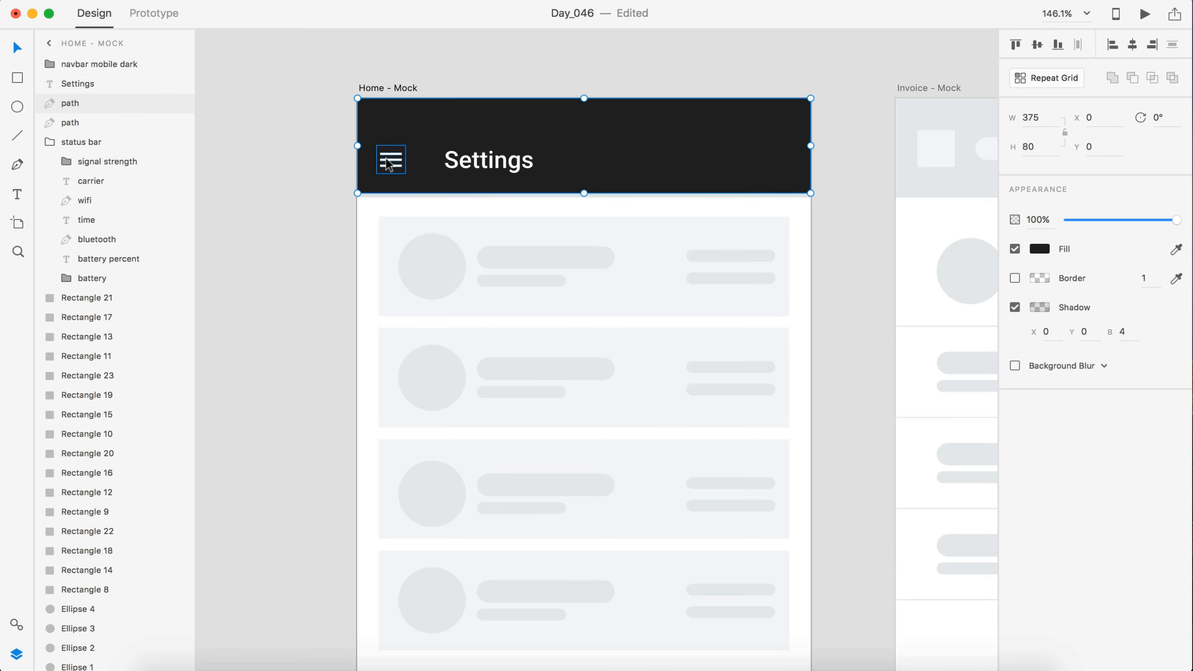
pyautogui.click(391, 161)
pyautogui.keyDown('shift'); pyautogui.click(448, 157); pyautogui.keyUp('shift')
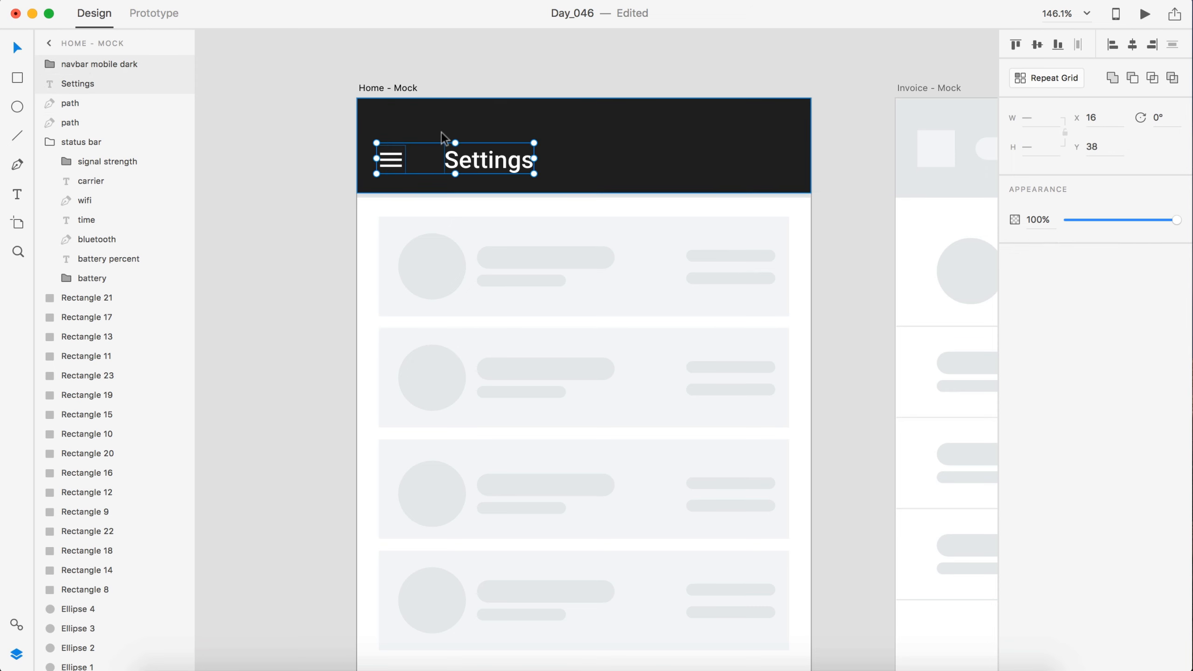
pyautogui.click(442, 133)
pyautogui.press('super+shift+bracketleft')
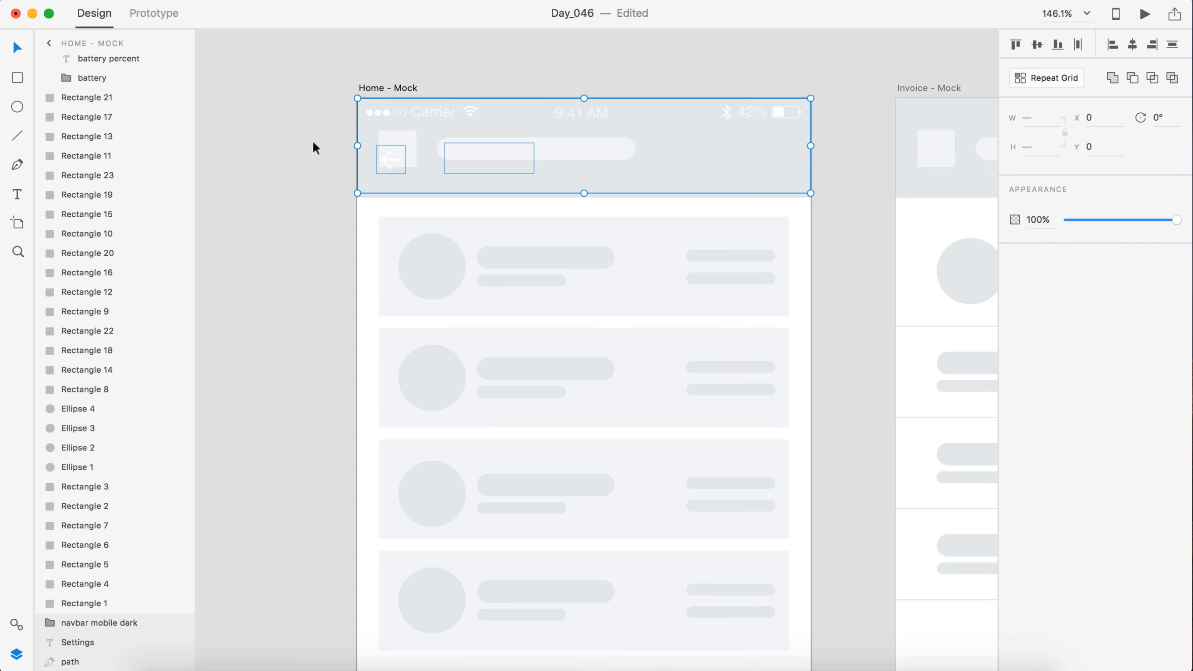
pyautogui.click(303, 141)
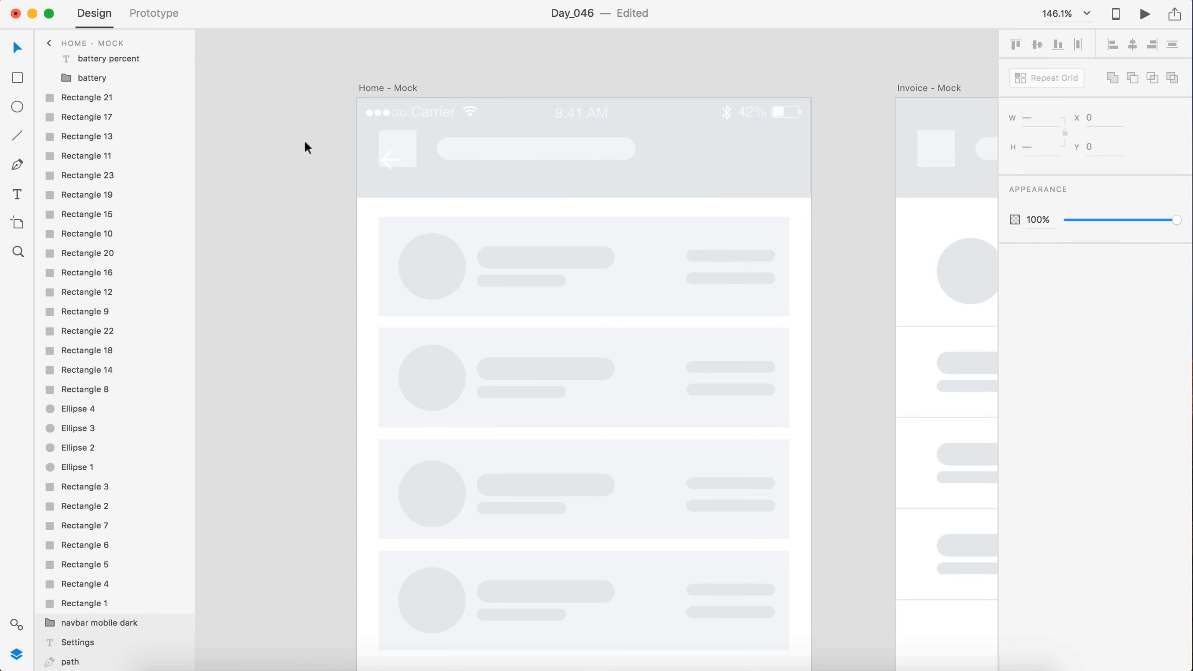
# Move the back arrow from the Home - Mock header to the Invoice - Mock header by cutting and pasting it
pyautogui.click(384, 160)
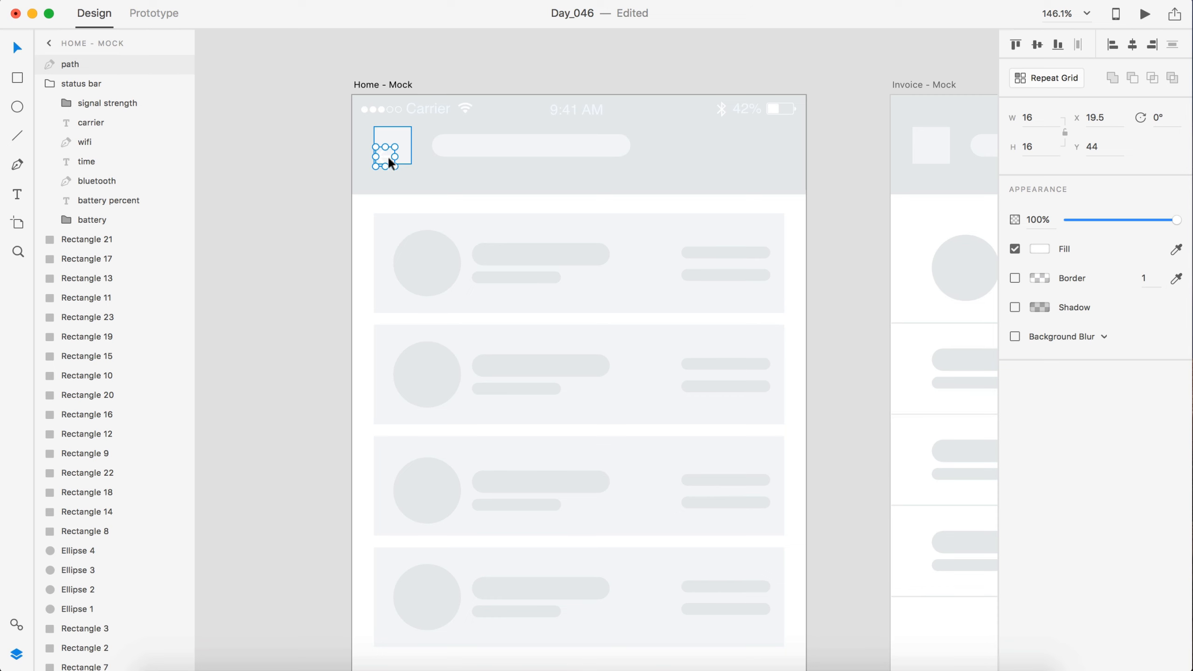
pyautogui.click(907, 84)
pyautogui.press('super+v')
pyautogui.hscroll(2, 868, 155)
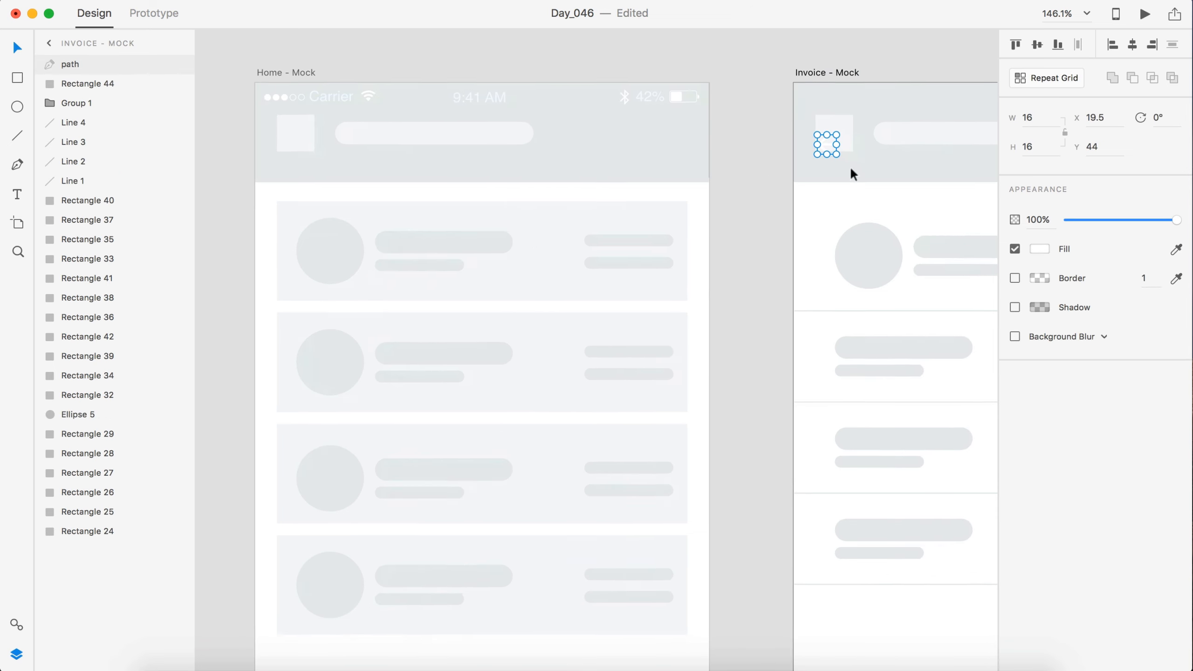
# Fill the Invoice - Mock back arrow with the saved slate blue swatch #7E8CA7
pyautogui.hscroll(1, 851, 170)
pyautogui.click(1039, 249)
pyautogui.click(891, 355)
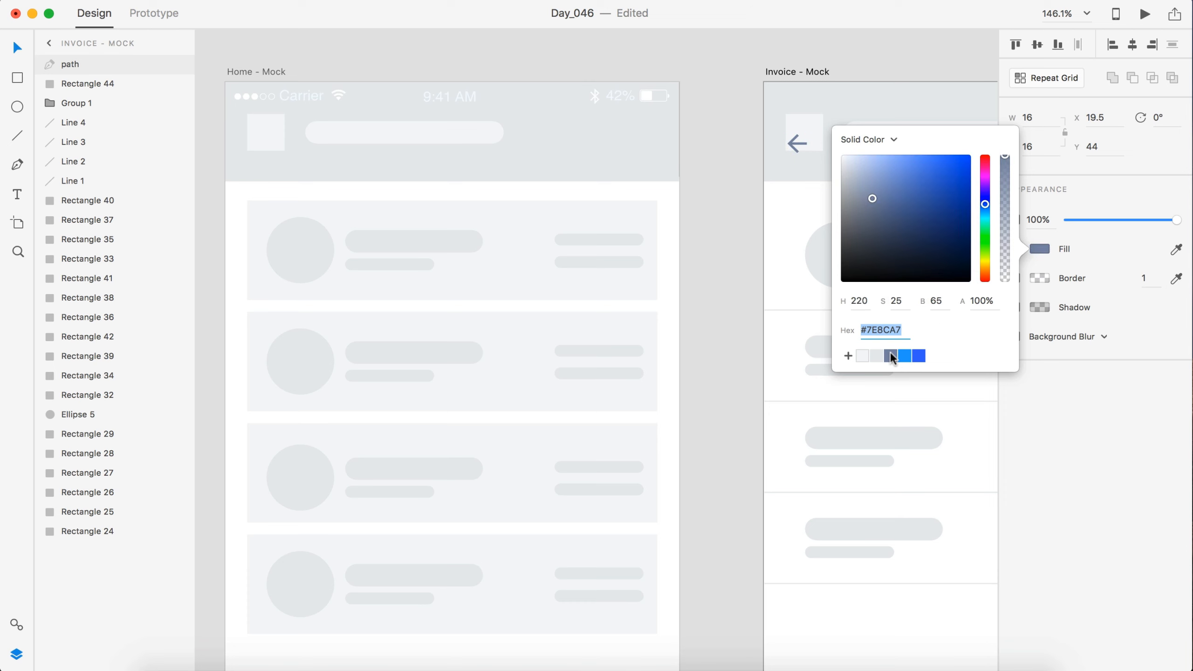
pyautogui.click(724, 199)
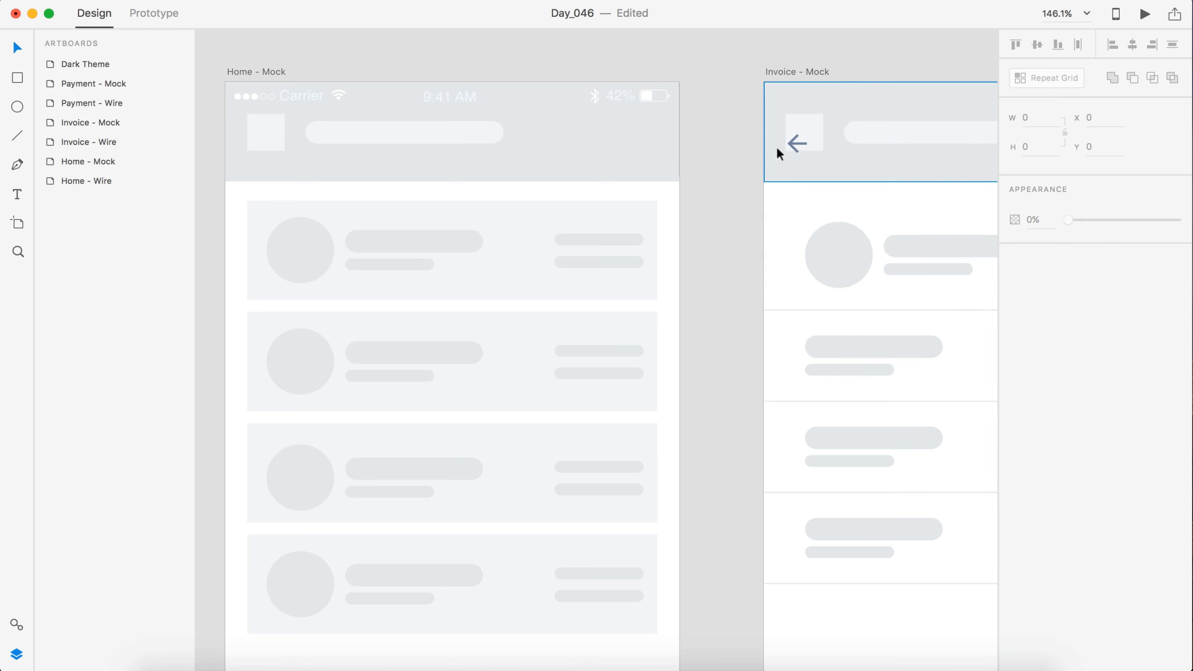
# Delete the placeholder square, title bar and light header background from the Home - Mock header
pyautogui.hscroll(-3, 775, 149)
pyautogui.click(362, 145)
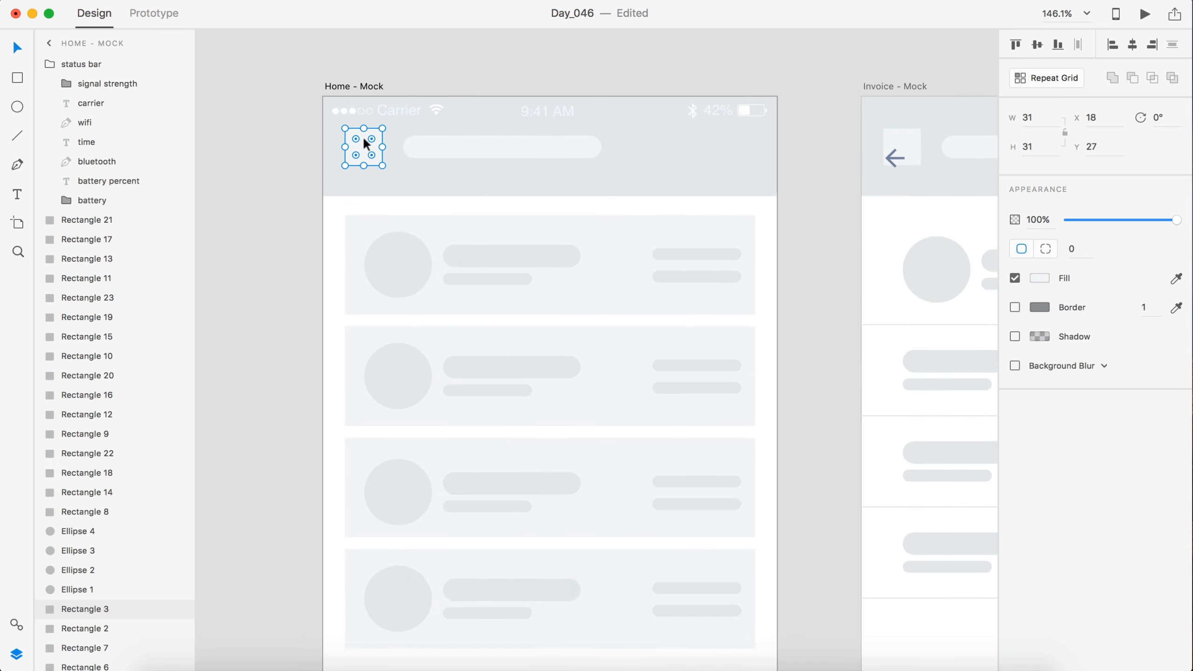
pyautogui.click(582, 141)
pyautogui.press('Delete')
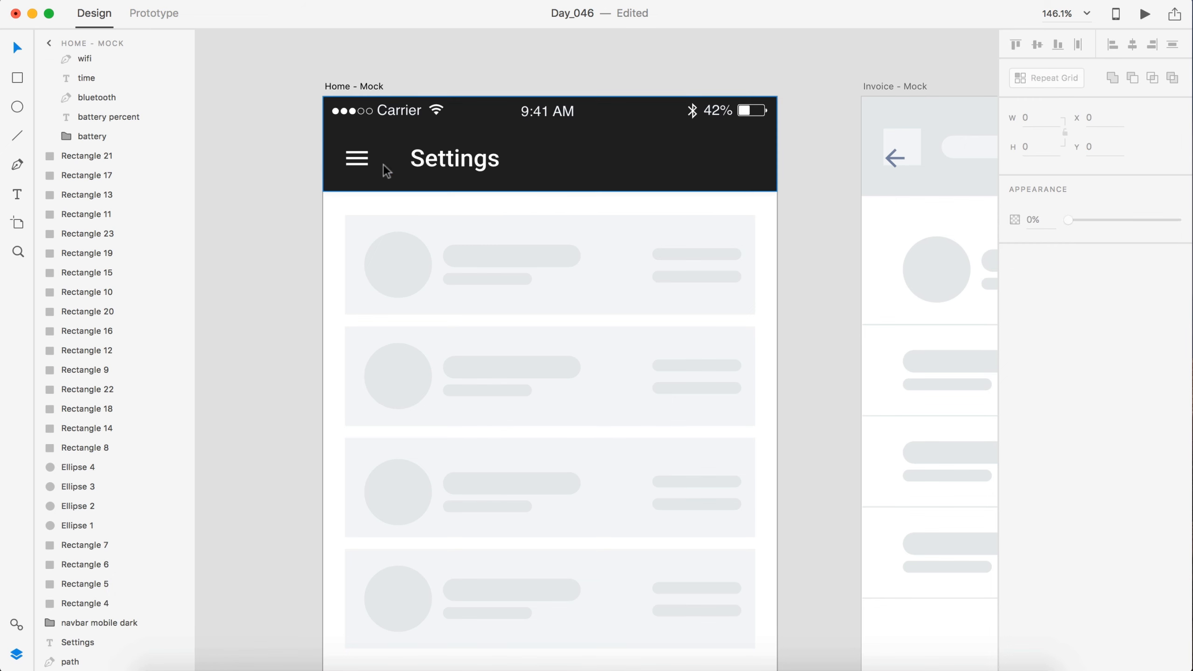
# Move the menu icon in the Home - Mock header to X 20, keeping its vertical position
pyautogui.scroll(-3, 609, 207)
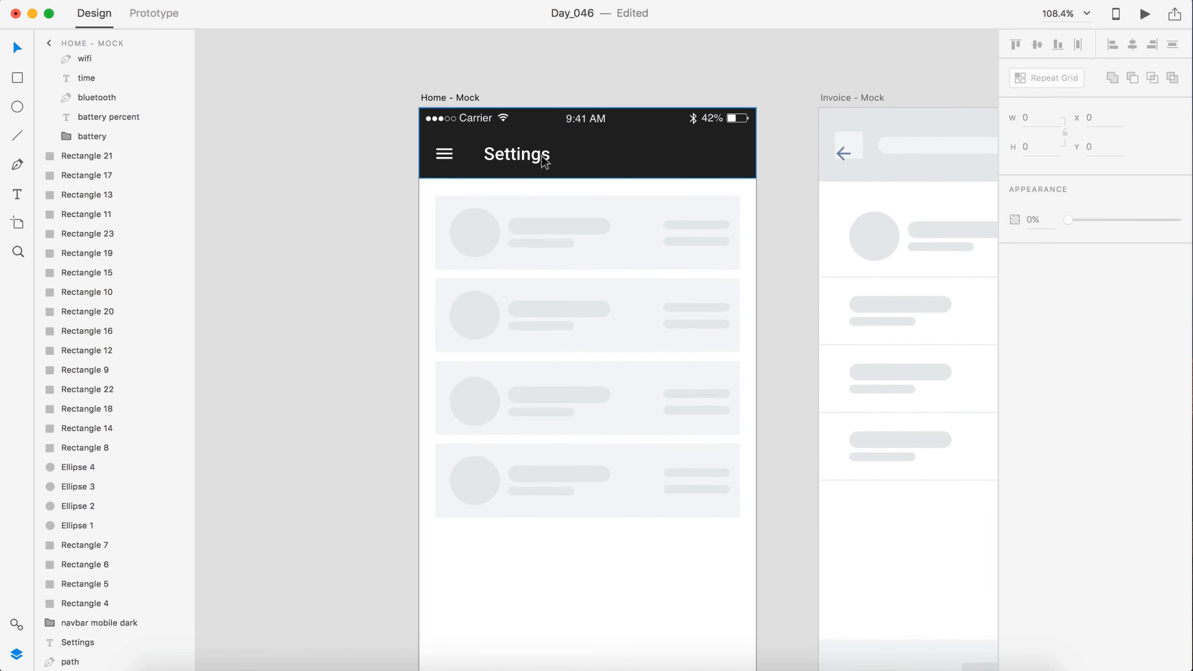
pyautogui.scroll(5, 530, 166)
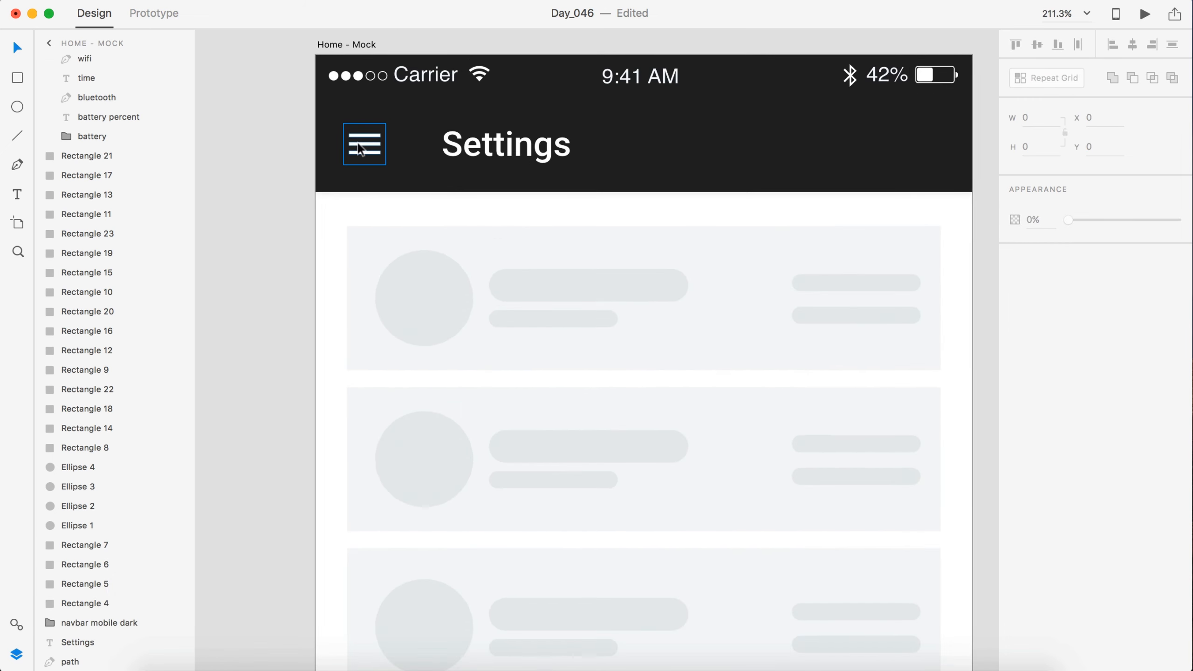
pyautogui.click(359, 148)
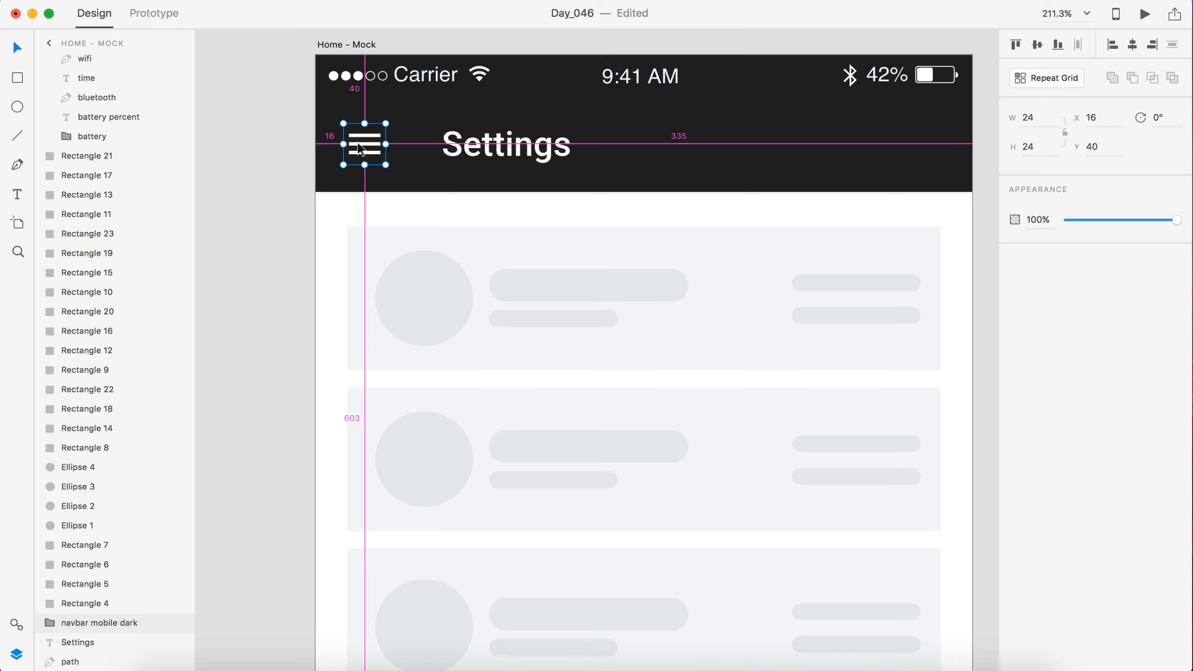
pyautogui.moveTo(358, 147); pyautogui.dragTo(360, 146)
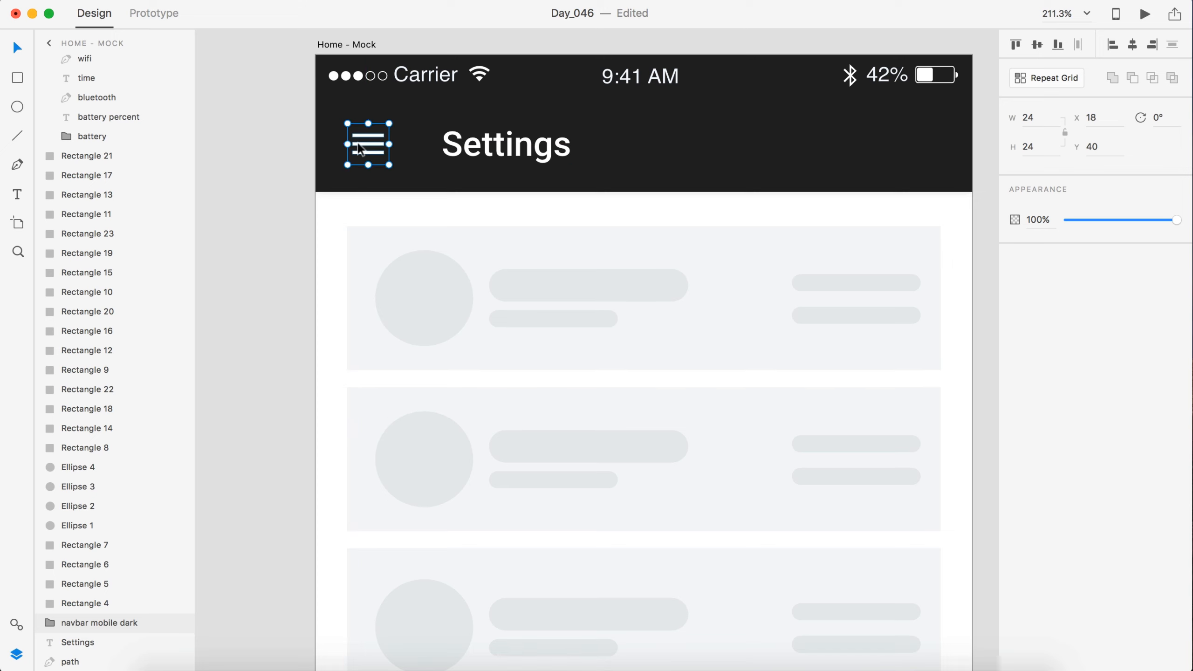
pyautogui.press('Right')
pyautogui.press('Right')
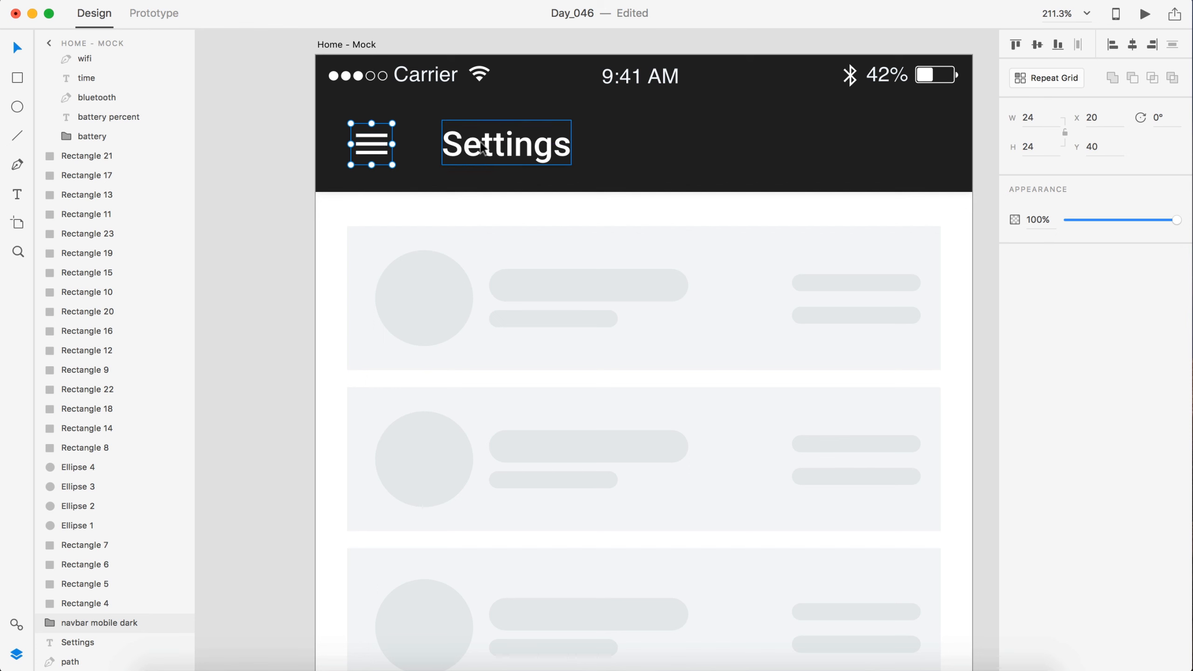
# Replace the Settings title in the Home - Mock header with a new text reading INVOICES
pyautogui.moveTo(484, 148); pyautogui.dragTo(466, 148)
pyautogui.press('Delete')
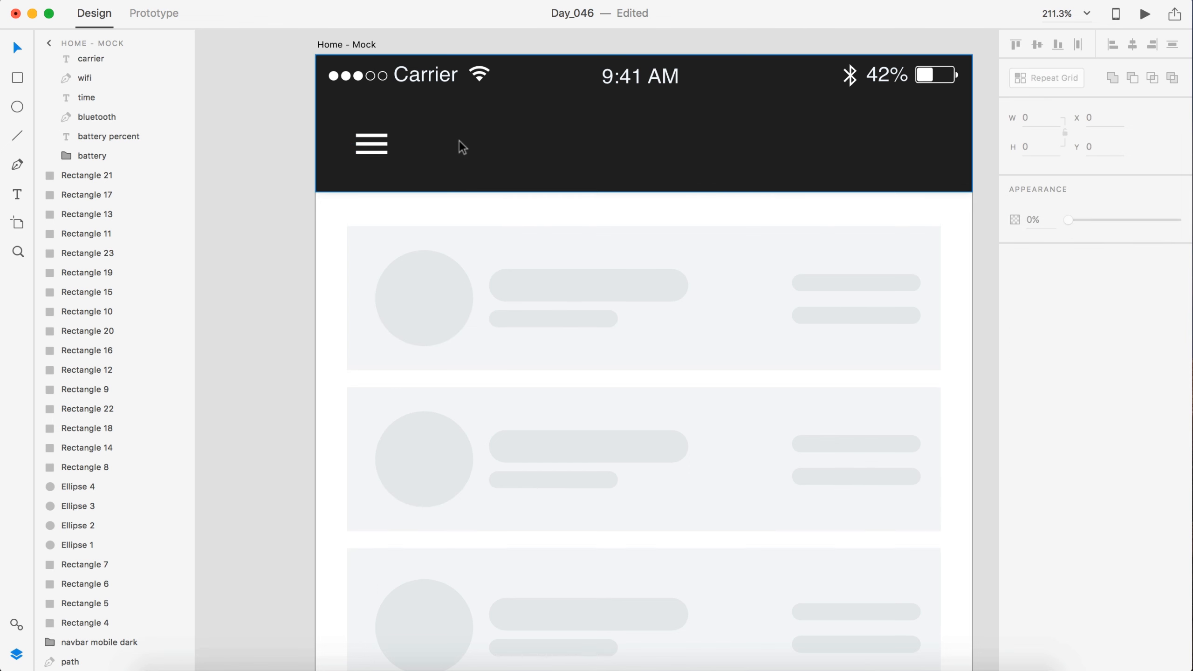
pyautogui.press('t')
pyautogui.click(458, 141)
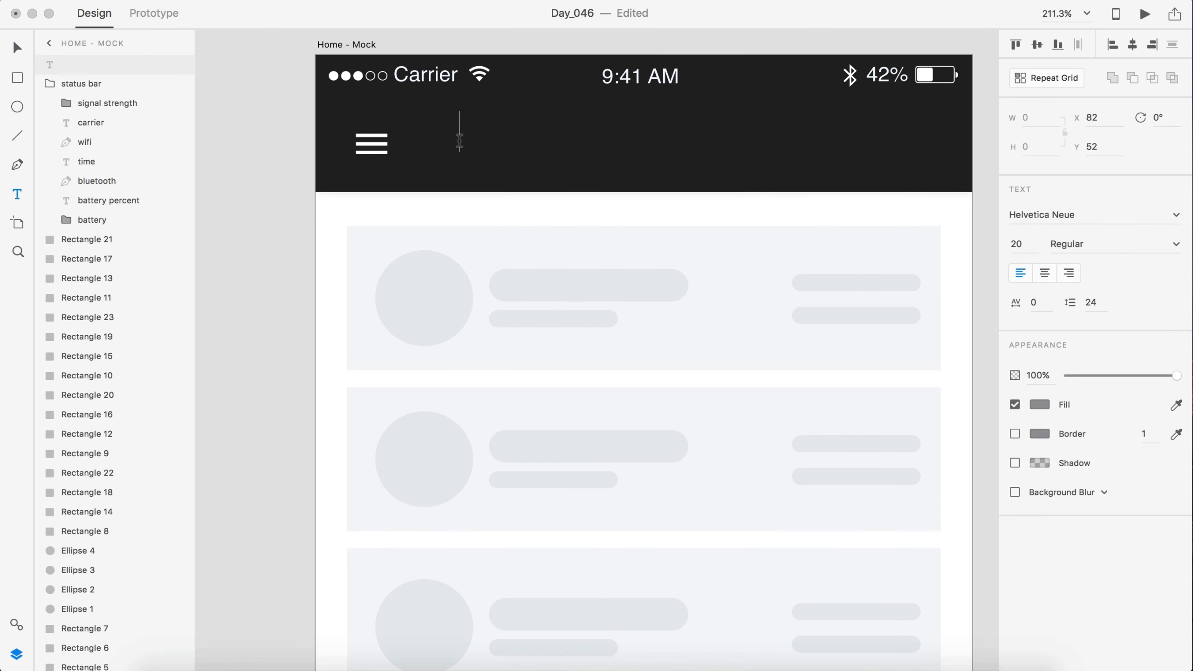
pyautogui.write('INVOICES')
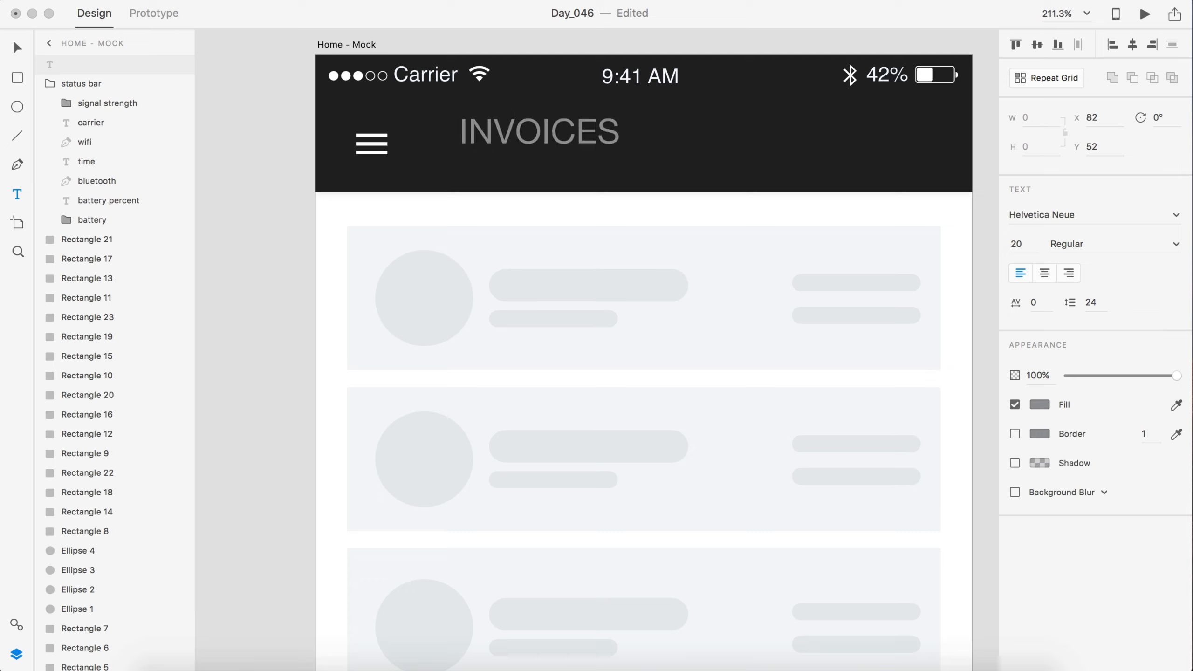
# Set the INVOICES title's font to Roboto and its fill to white
pyautogui.press('super+a')
pyautogui.click(1066, 222)
pyautogui.write('Ro')
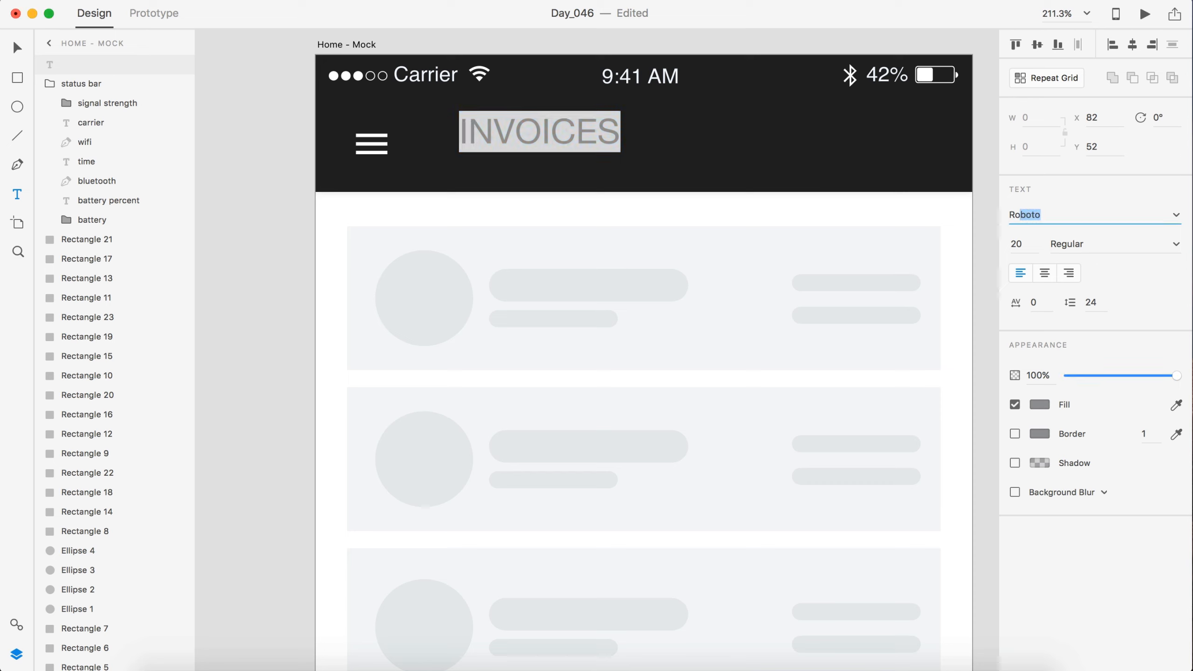
pyautogui.press('Return')
pyautogui.click(17, 47)
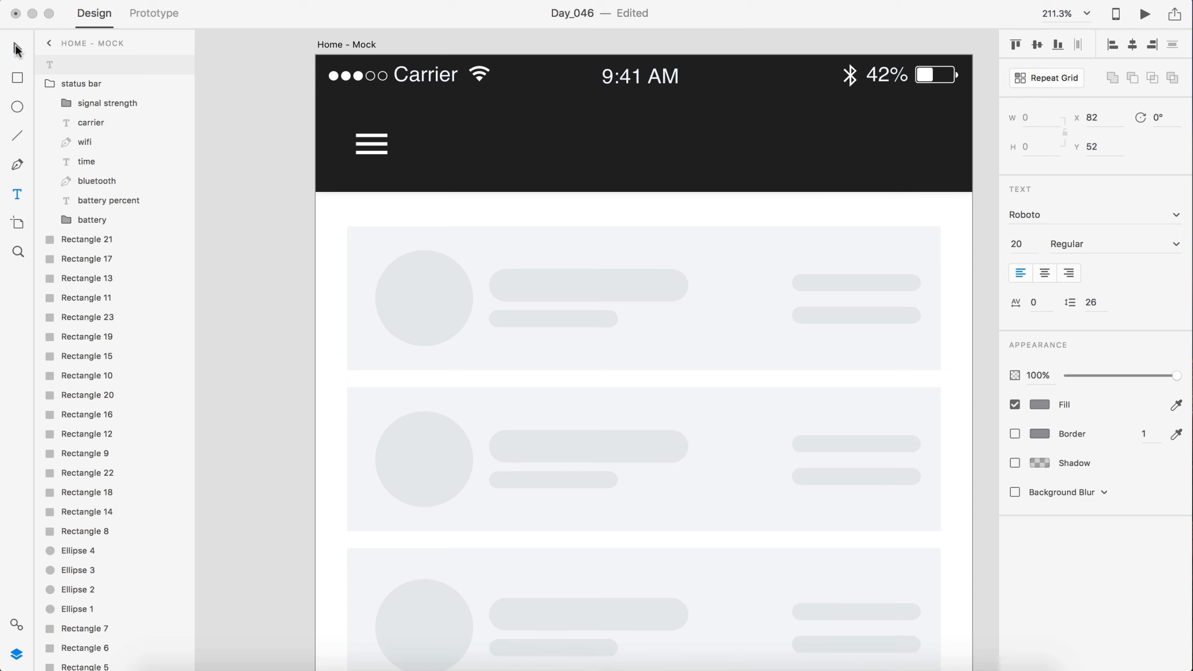
pyautogui.click(1039, 404)
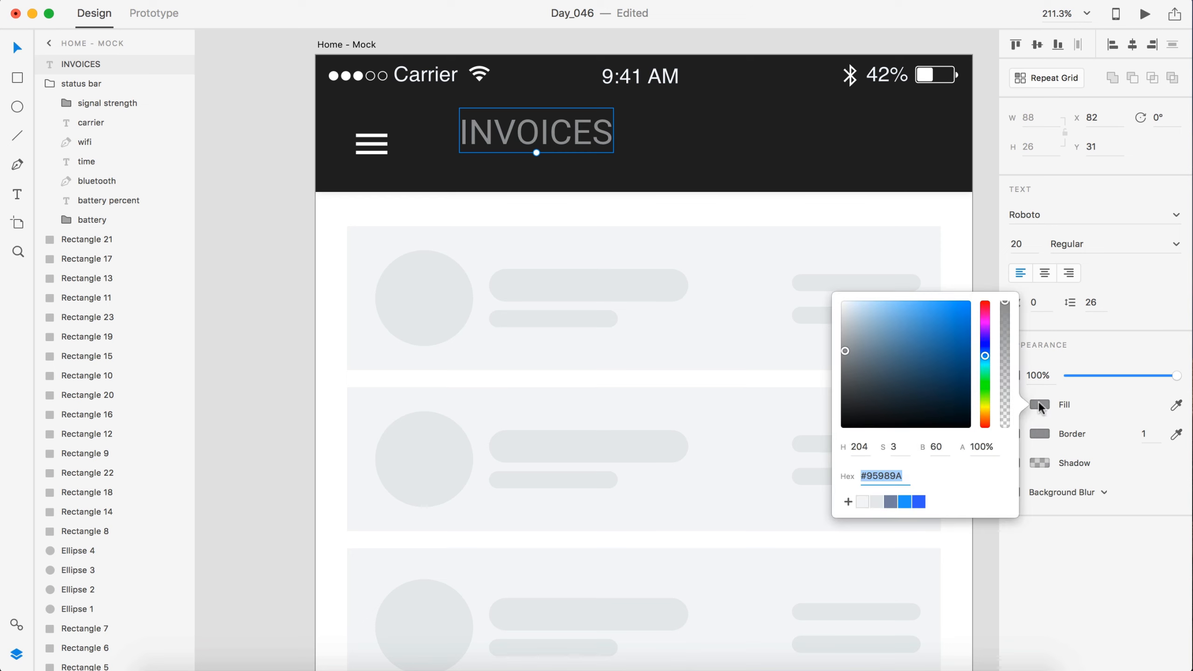
pyautogui.moveTo(845, 357); pyautogui.dragTo(810, 300)
# Position the INVOICES title beside the menu icon at X 64, Y 39, vertically aligned with the icon
pyautogui.moveTo(493, 127); pyautogui.dragTo(397, 141)
pyautogui.hotkey('shift', 'Right')
pyautogui.hotkey('shift', 'Right')
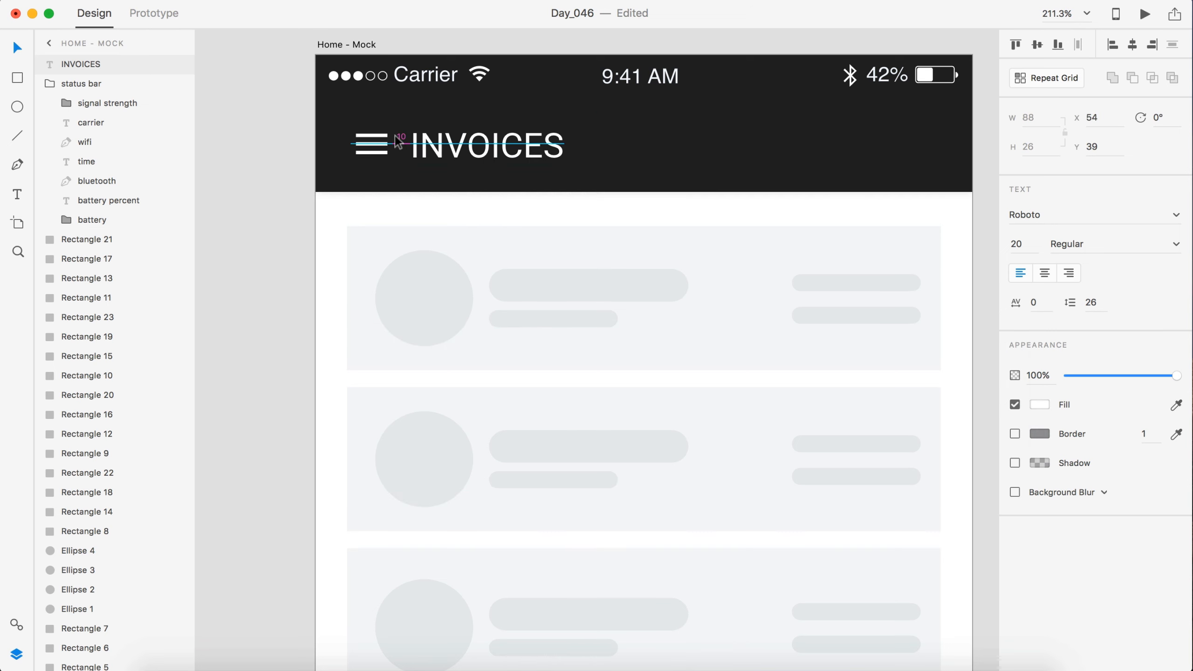
pyautogui.hotkey('shift', 'Down')
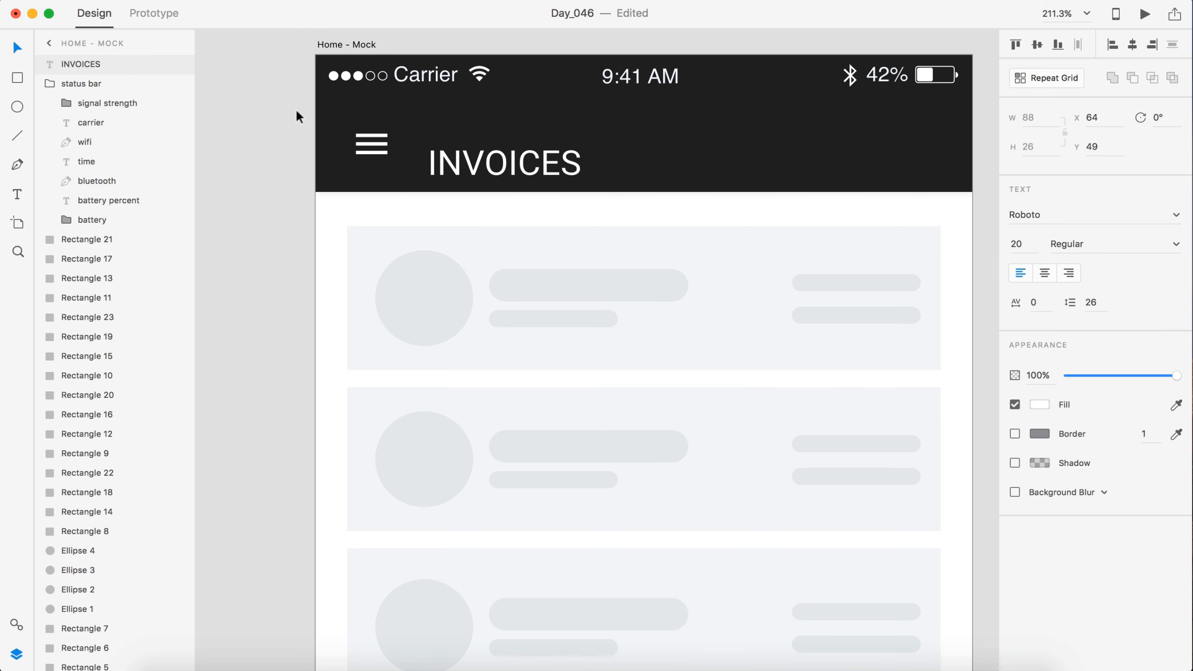
pyautogui.hotkey('shift', 'Up')
pyautogui.hotkey('shift', 'Right')
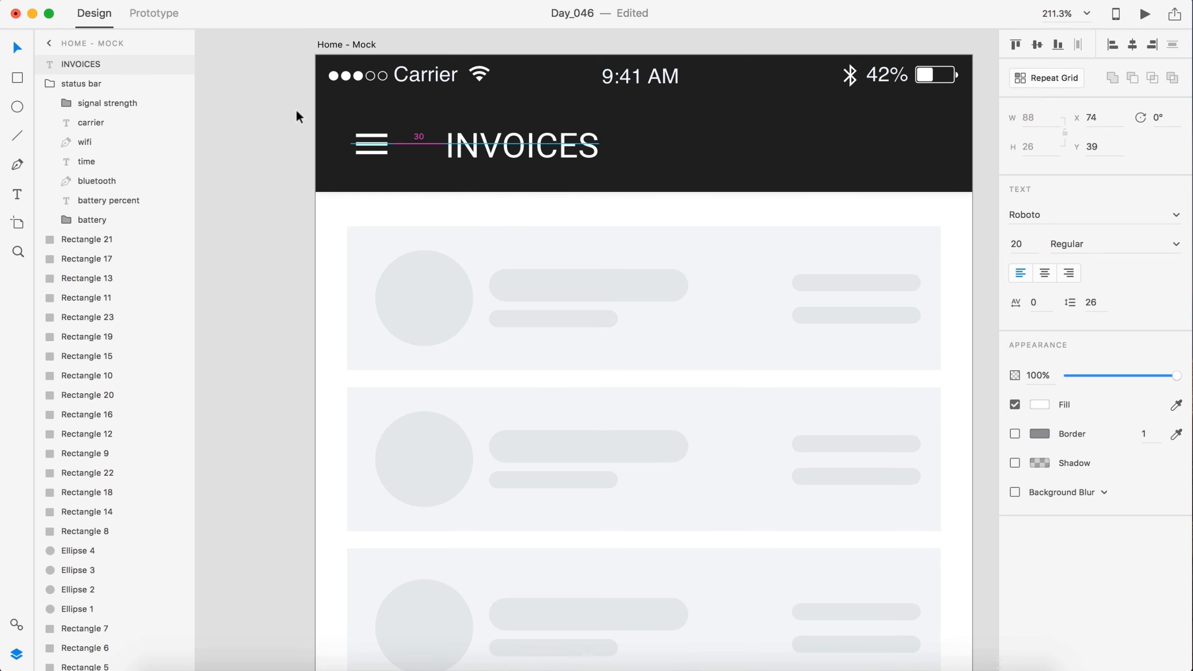
pyautogui.hotkey('shift', 'Left')
pyautogui.press('Escape')
# Fill the Home - Mock header background with the saved slate blue swatch #7E8CA7
pyautogui.scroll(-5, 619, 96)
pyautogui.click(659, 126)
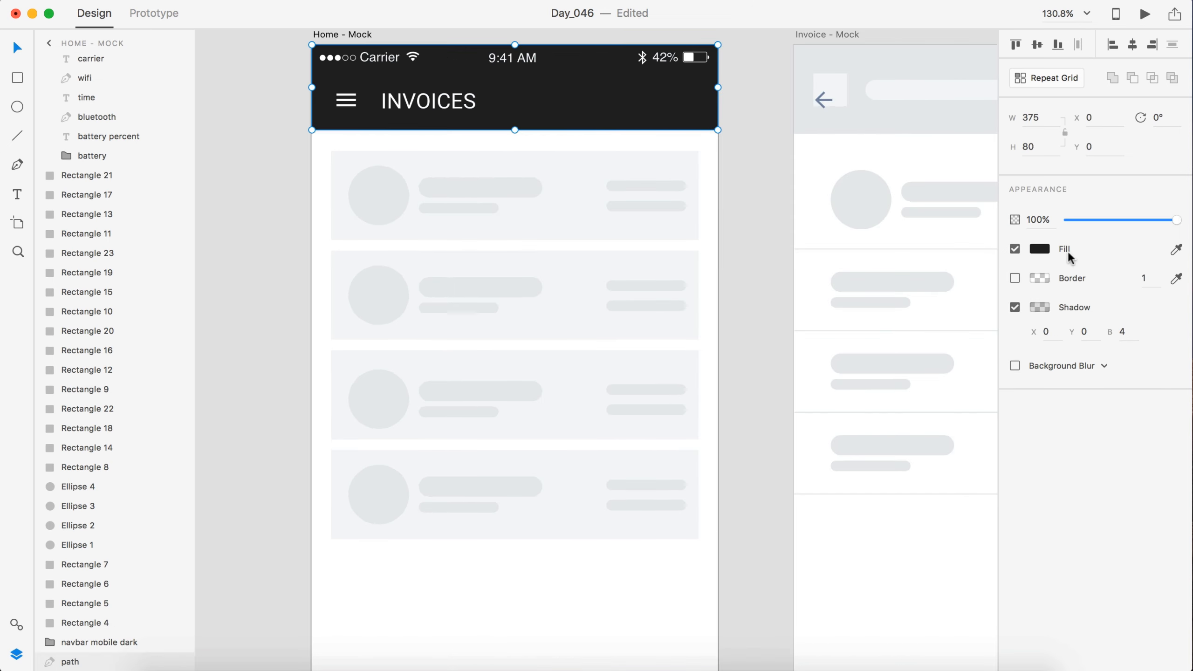
pyautogui.click(1039, 248)
pyautogui.click(890, 356)
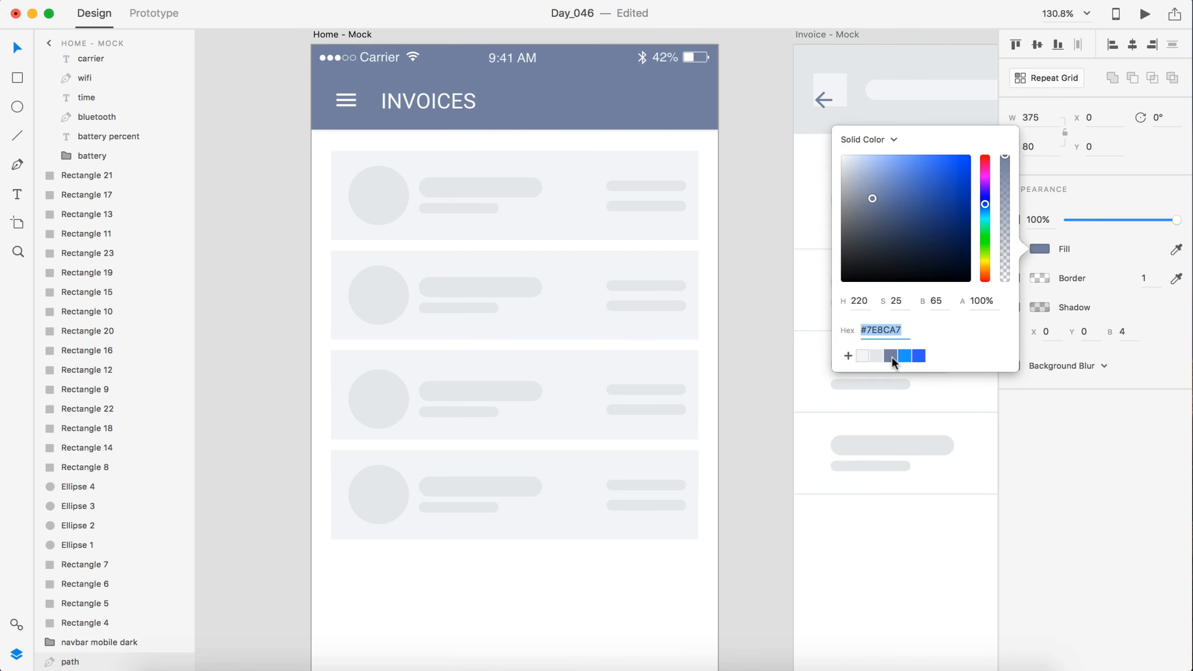
pyautogui.click(767, 239)
# Delete the lower three invoice card placeholders from the Home - Mock artboard, keeping only the first card
pyautogui.scroll(-2, 766, 240)
pyautogui.scroll(-1, 766, 240)
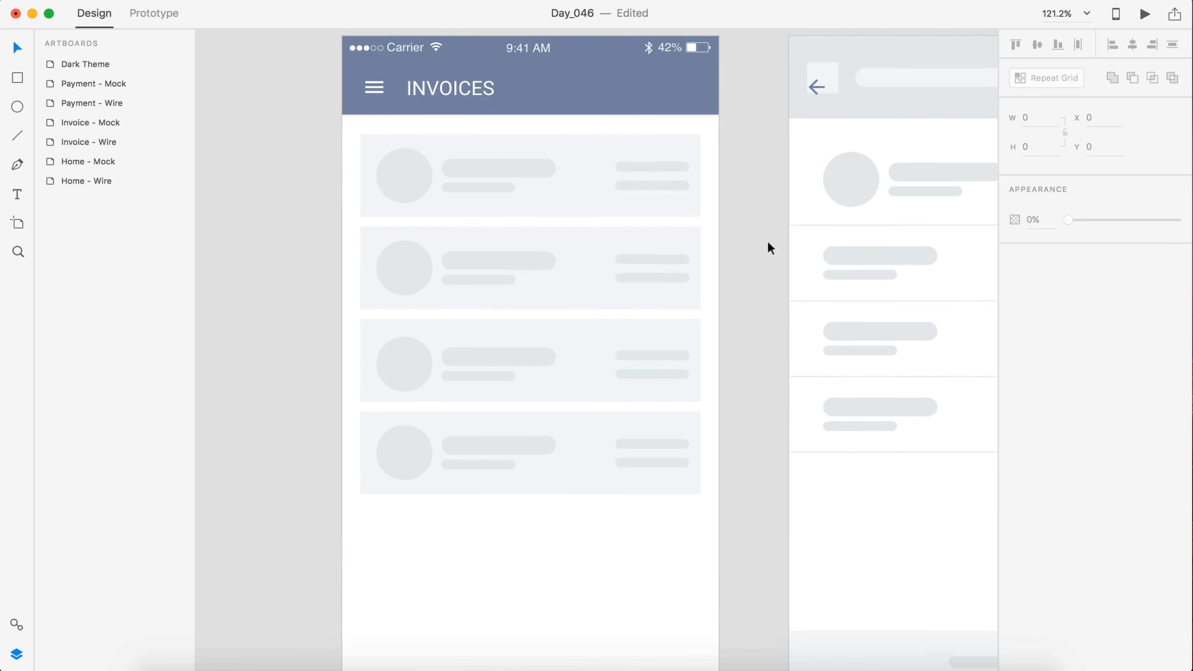
pyautogui.moveTo(729, 515); pyautogui.dragTo(302, 242)
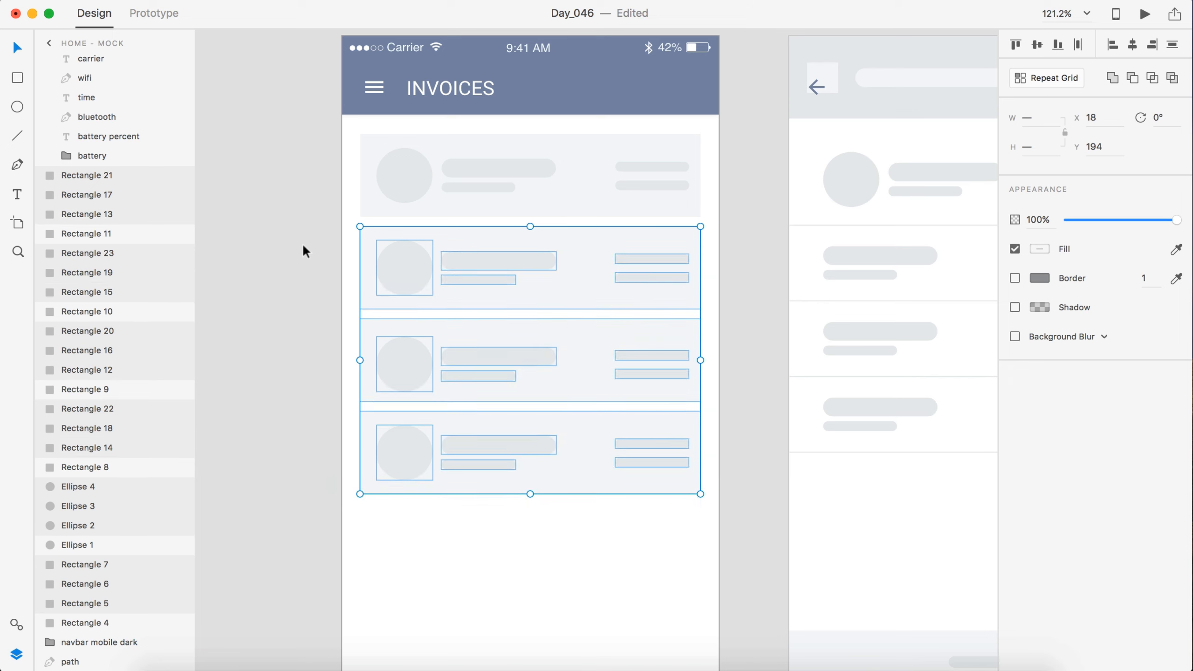
pyautogui.press('Delete')
# Delete the four rounded text placeholder bars from the remaining invoice card
pyautogui.scroll(2, 512, 225)
pyautogui.scroll(3, 513, 225)
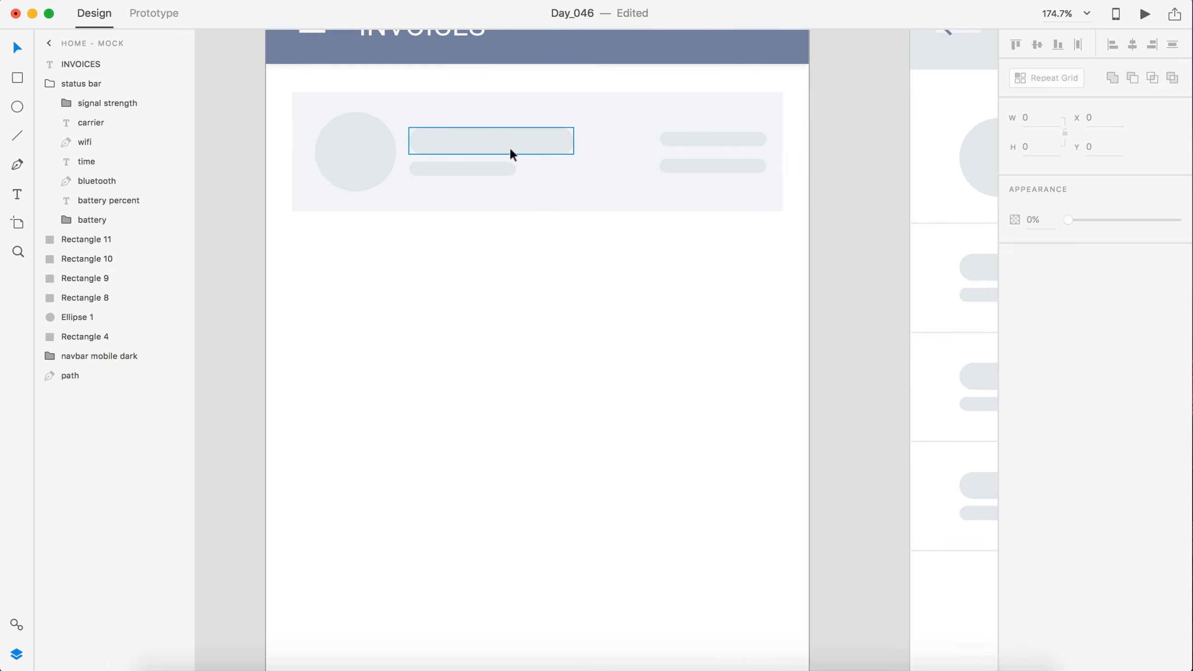
pyautogui.click(509, 148)
pyautogui.press('Delete')
pyautogui.click(489, 168)
pyautogui.press('Delete')
pyautogui.click(703, 141)
pyautogui.press('Delete')
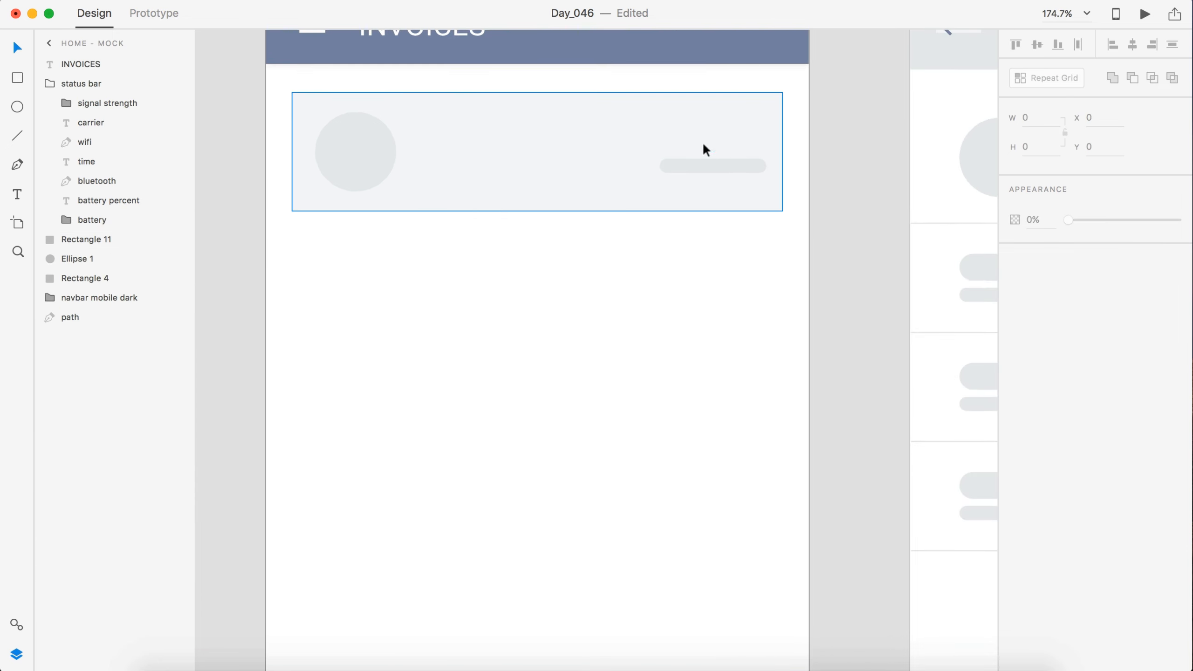
pyautogui.click(707, 165)
pyautogui.press('Delete')
# Set the invoice card's avatar circle to 60 wide and 60 high
pyautogui.click(345, 139)
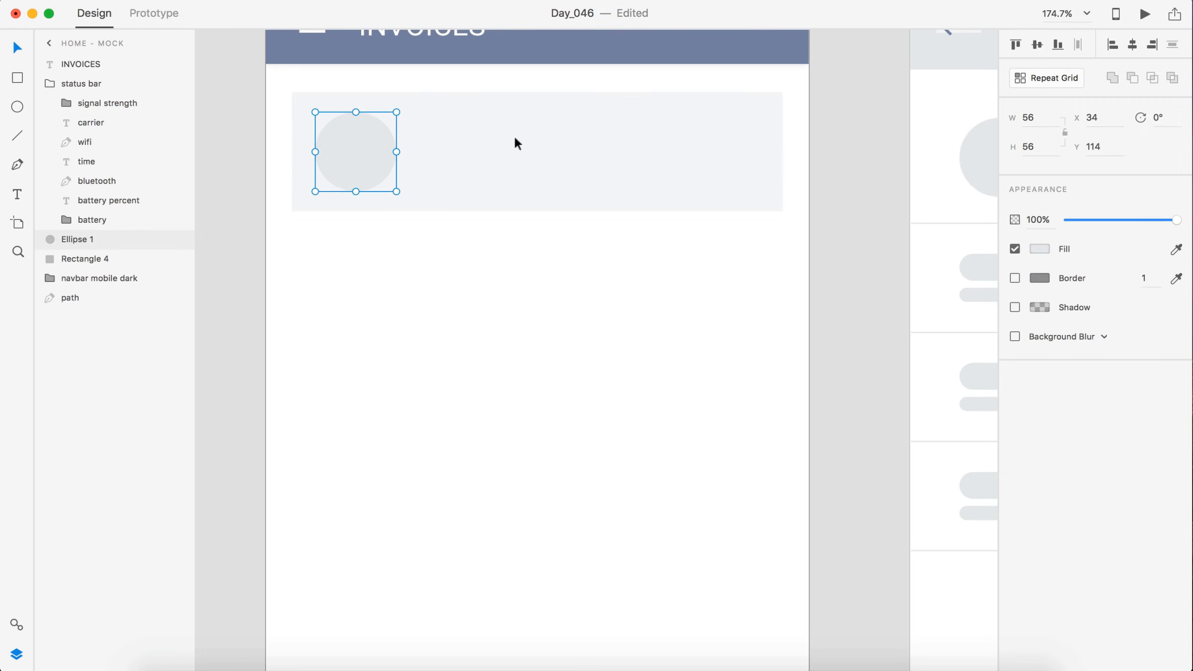
pyautogui.write('60')
pyautogui.press('Return')
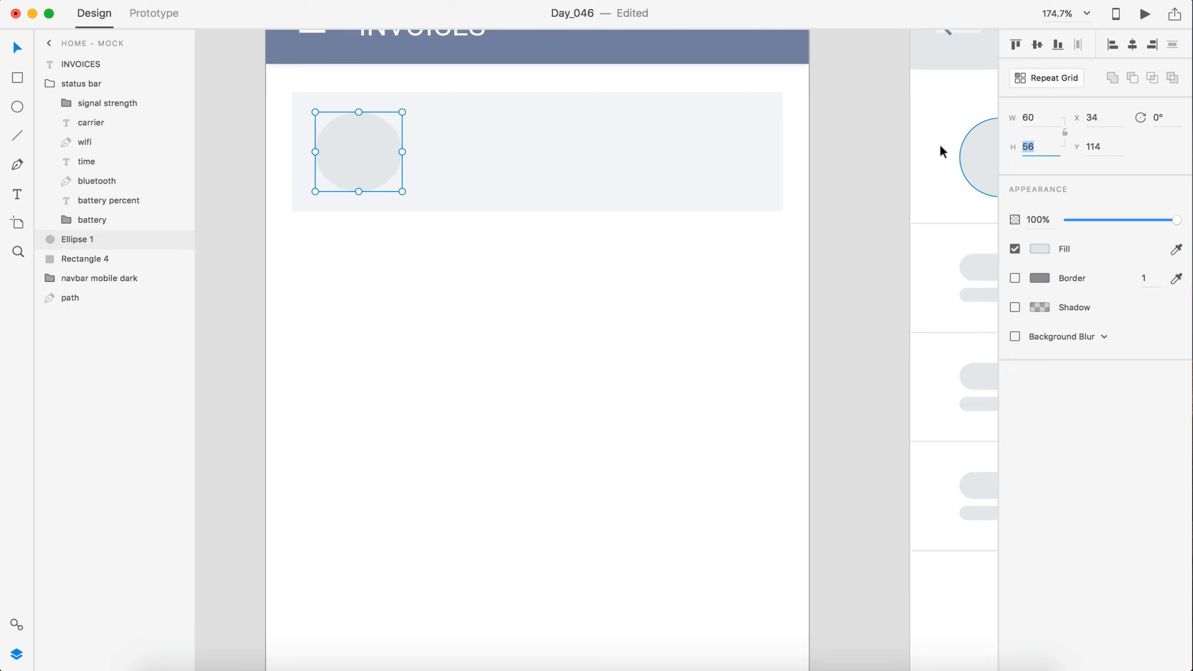
pyautogui.write('60')
pyautogui.press('Return')
# Set the height of the invoice card background to 92
pyautogui.click(489, 166)
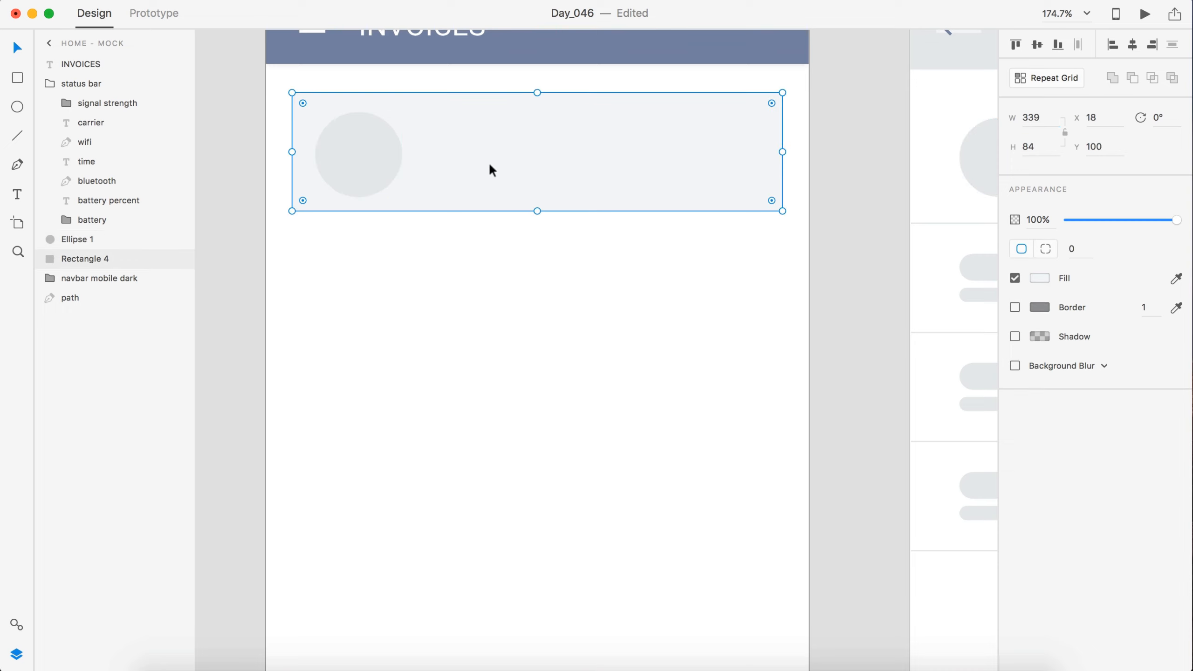
pyautogui.click(1031, 148)
pyautogui.write('92')
pyautogui.press('Return')
# Centre the avatar circle vertically on the card and place it 20 in from the card's left edge
pyautogui.keyDown('shift'); pyautogui.click(347, 155); pyautogui.keyUp('shift')
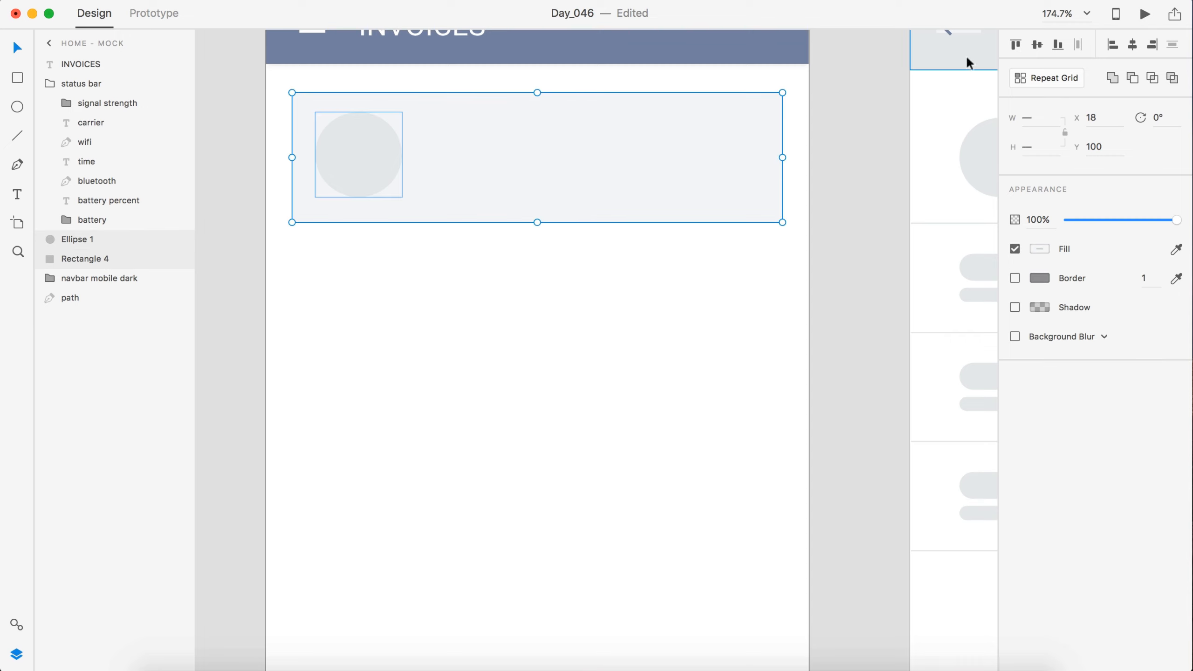
pyautogui.click(1036, 45)
pyautogui.click(402, 226)
pyautogui.moveTo(365, 152); pyautogui.dragTo(340, 152)
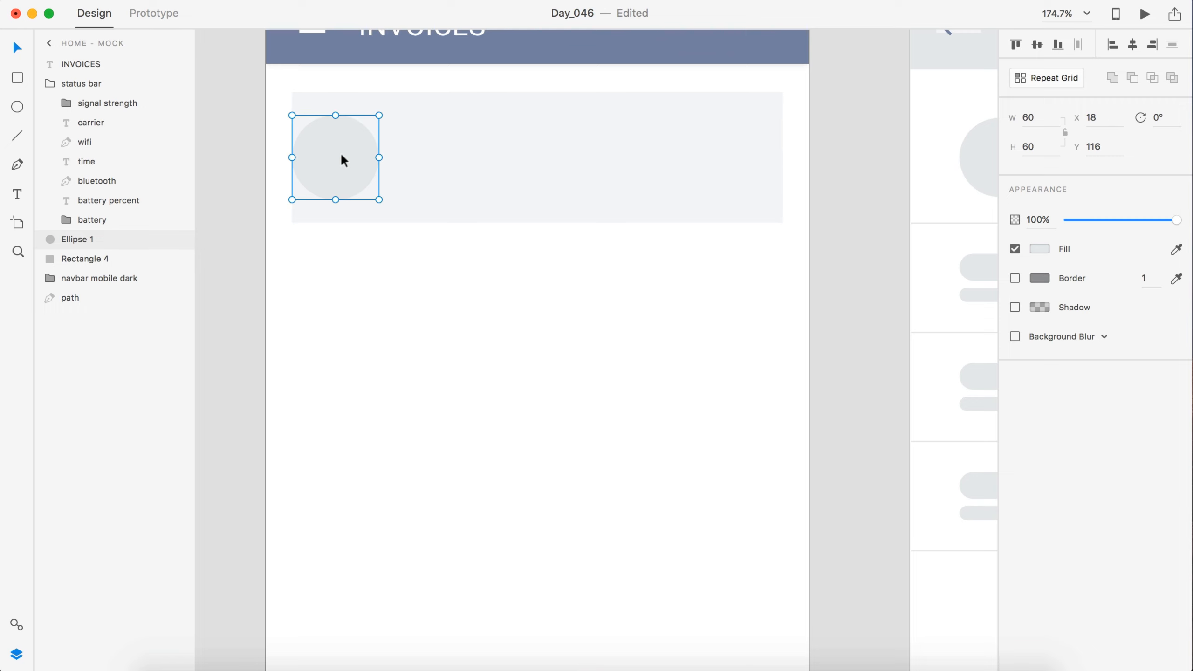
pyautogui.hotkey('shift', 'Right')
pyautogui.hotkey('shift', 'Right')
pyautogui.click(499, 358)
# Try to move the invoice card and its circle up to Y 90
pyautogui.scroll(-5, 500, 358)
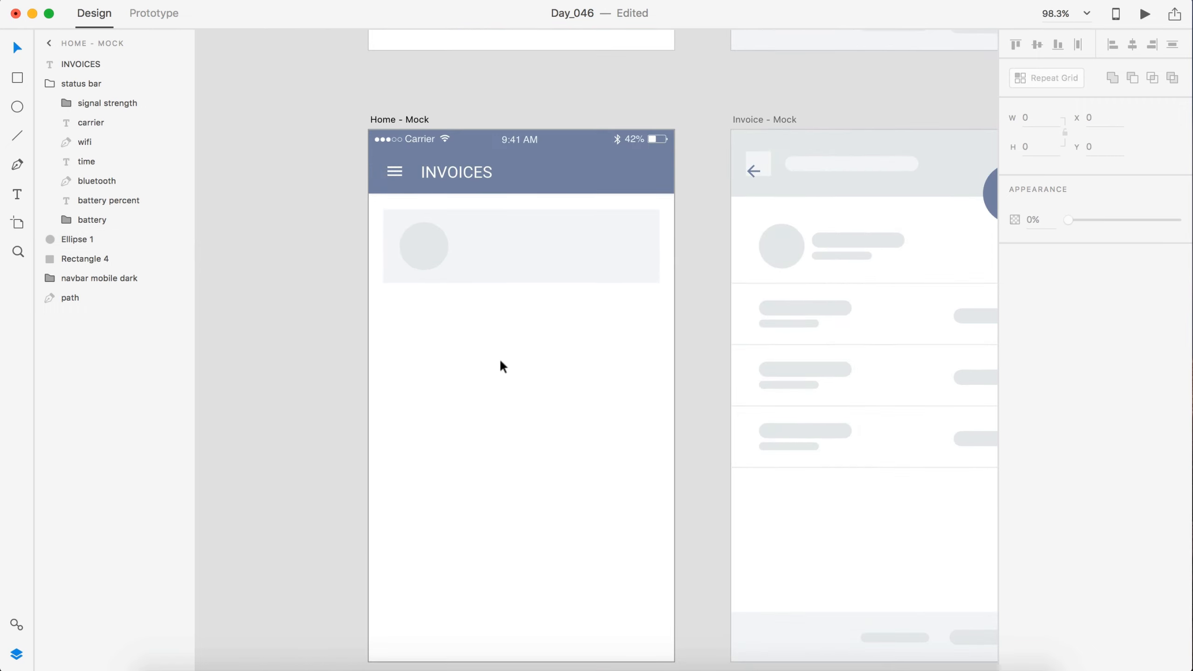
pyautogui.scroll(3, 500, 357)
pyautogui.moveTo(576, 292); pyautogui.dragTo(398, 168)
pyautogui.moveTo(551, 244); pyautogui.dragTo(551, 221)
pyautogui.press('super+z')
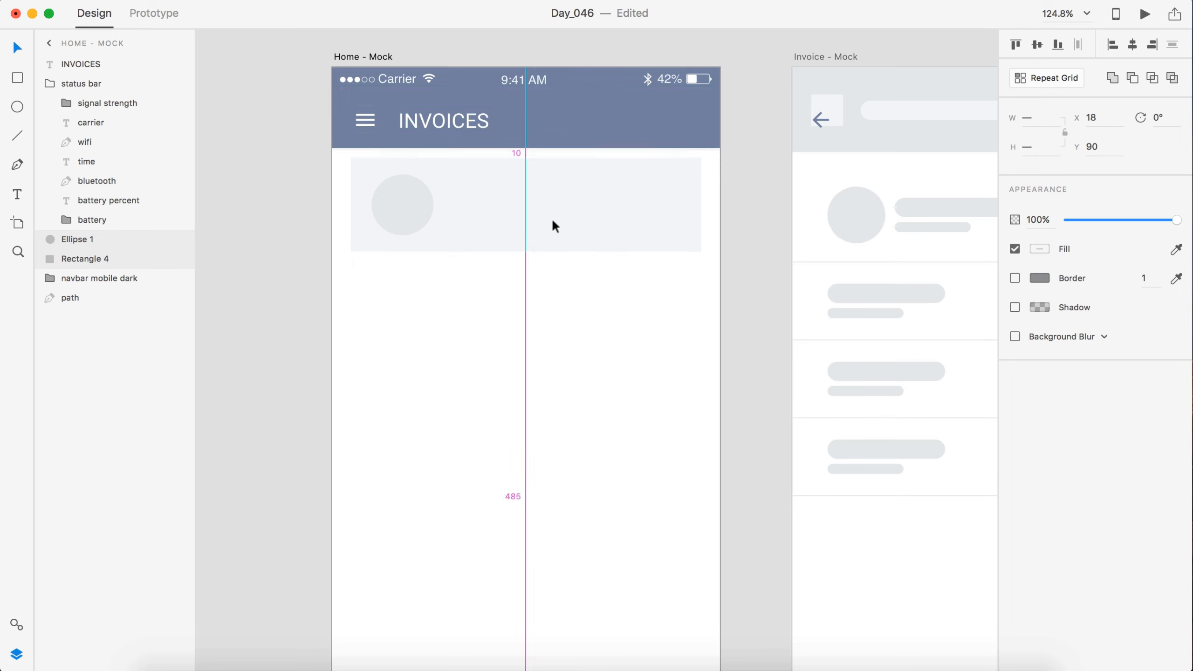
pyautogui.click(631, 322)
# Widen the invoice card background equally on both sides, leaving narrow margins to the artboard edges
pyautogui.click(643, 241)
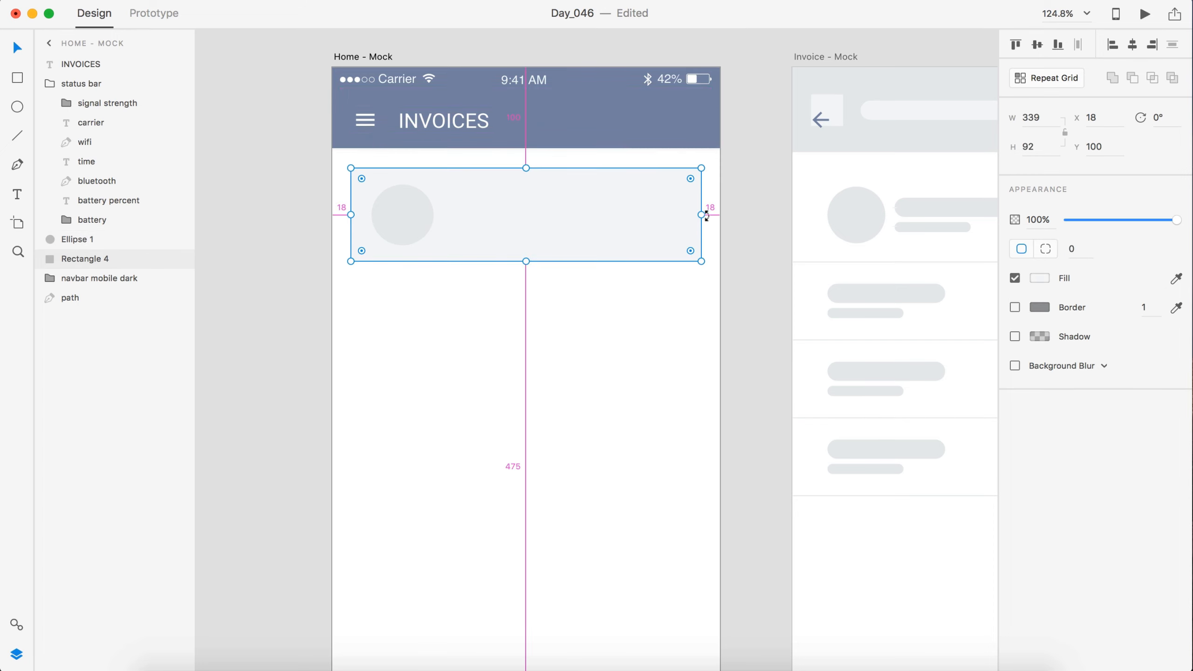
pyautogui.moveTo(709, 215); pyautogui.dragTo(708, 213)
pyautogui.scroll(5, 709, 214)
pyautogui.scroll(-5, 707, 212)
pyautogui.click(705, 380)
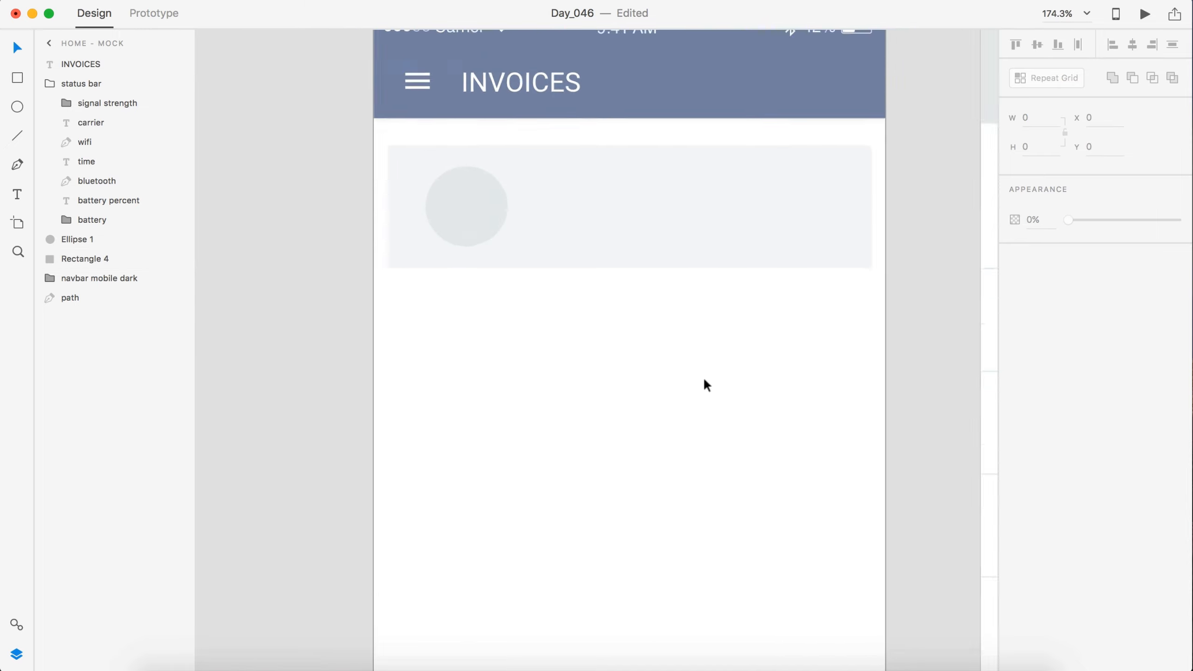
pyautogui.scroll(-3, 705, 381)
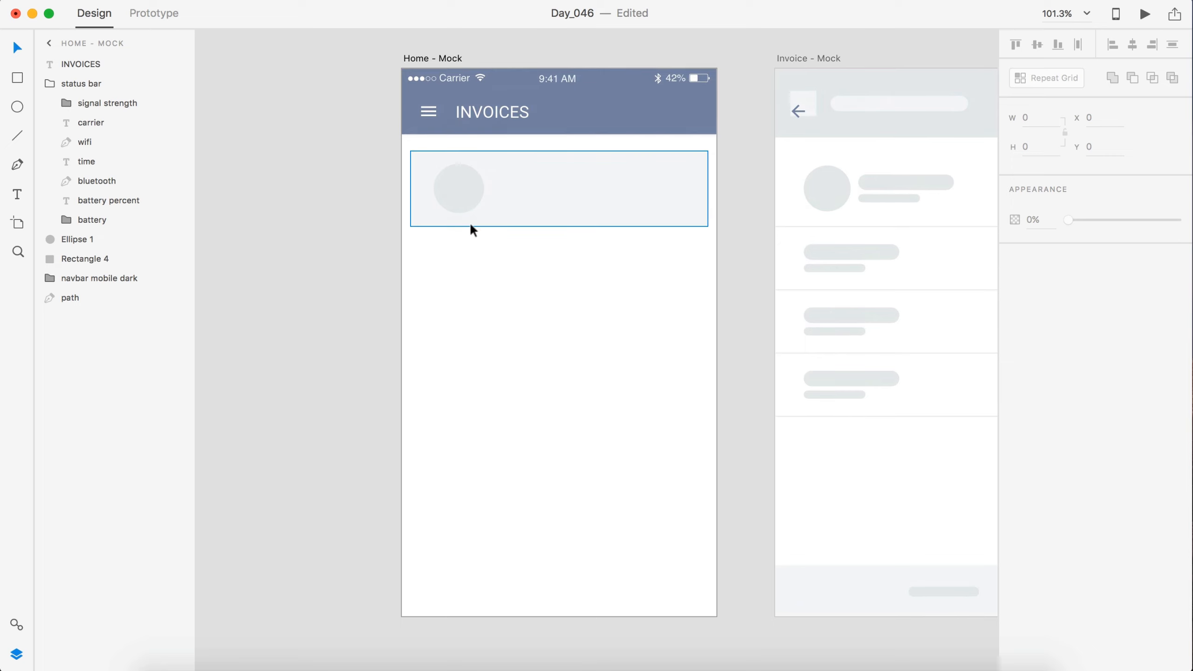
pyautogui.scroll(3, 573, 267)
pyautogui.scroll(3, 434, 209)
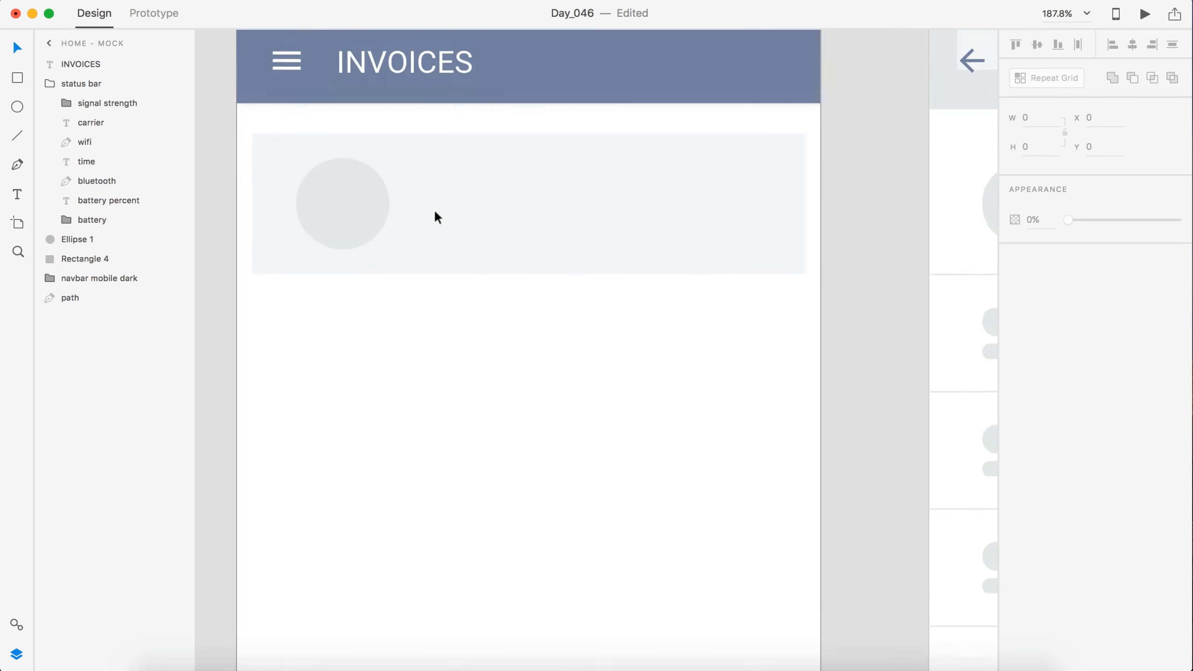
pyautogui.click(375, 238)
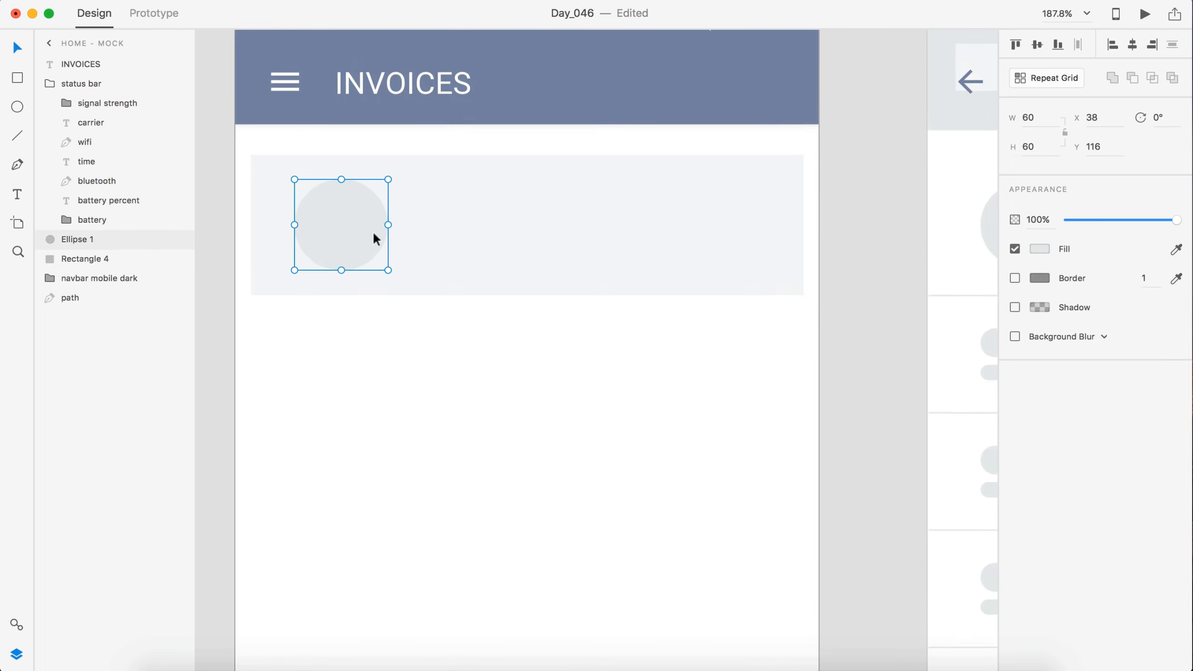
pyautogui.click(435, 333)
pyautogui.scroll(-5, 434, 333)
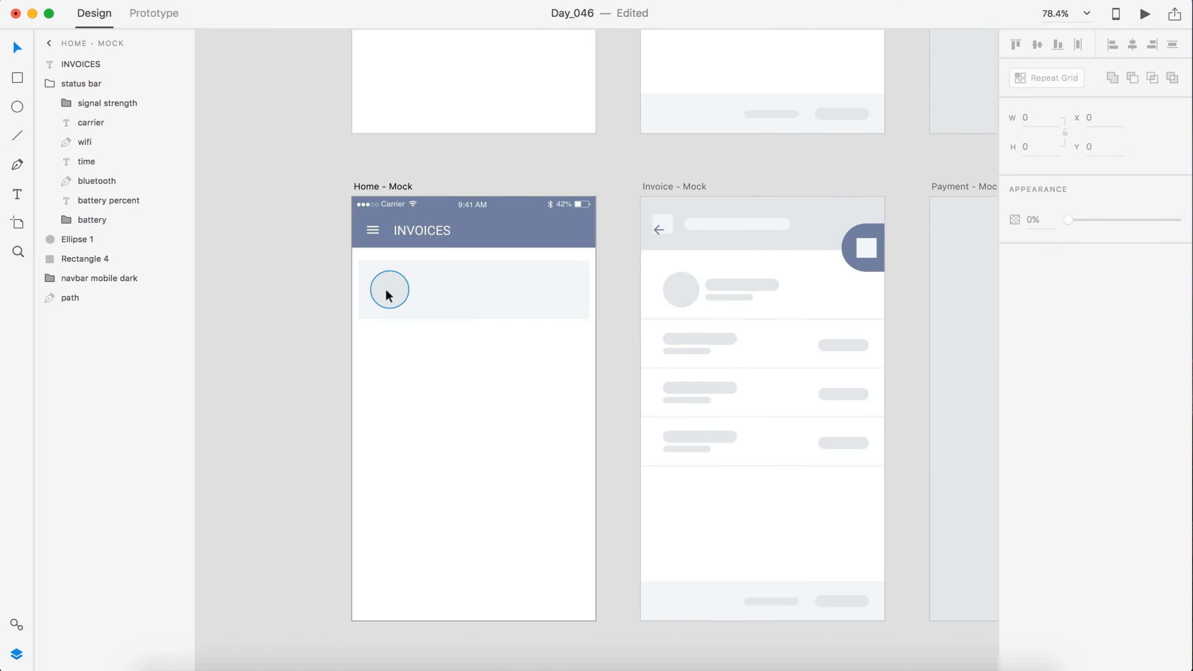
# Align the avatar circle with the card's left edge and vertical centre, and inset it 20 from that edge
pyautogui.scroll(3, 389, 295)
pyautogui.moveTo(391, 291); pyautogui.dragTo(368, 290)
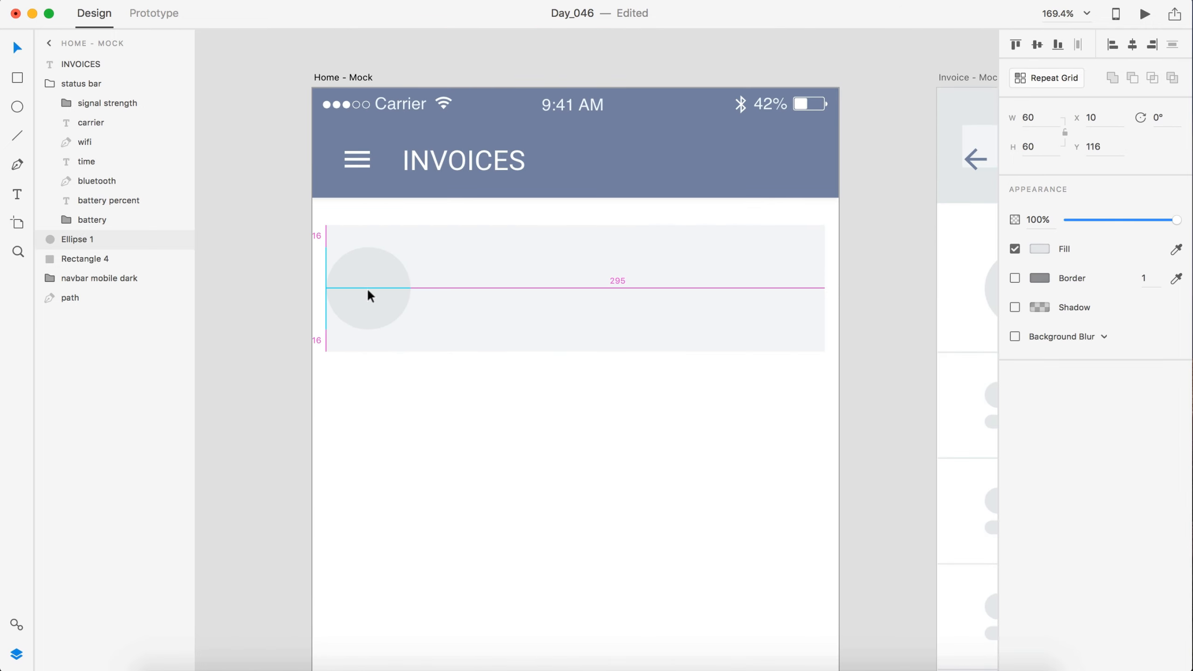
pyautogui.click(534, 473)
pyautogui.scroll(-5, 534, 474)
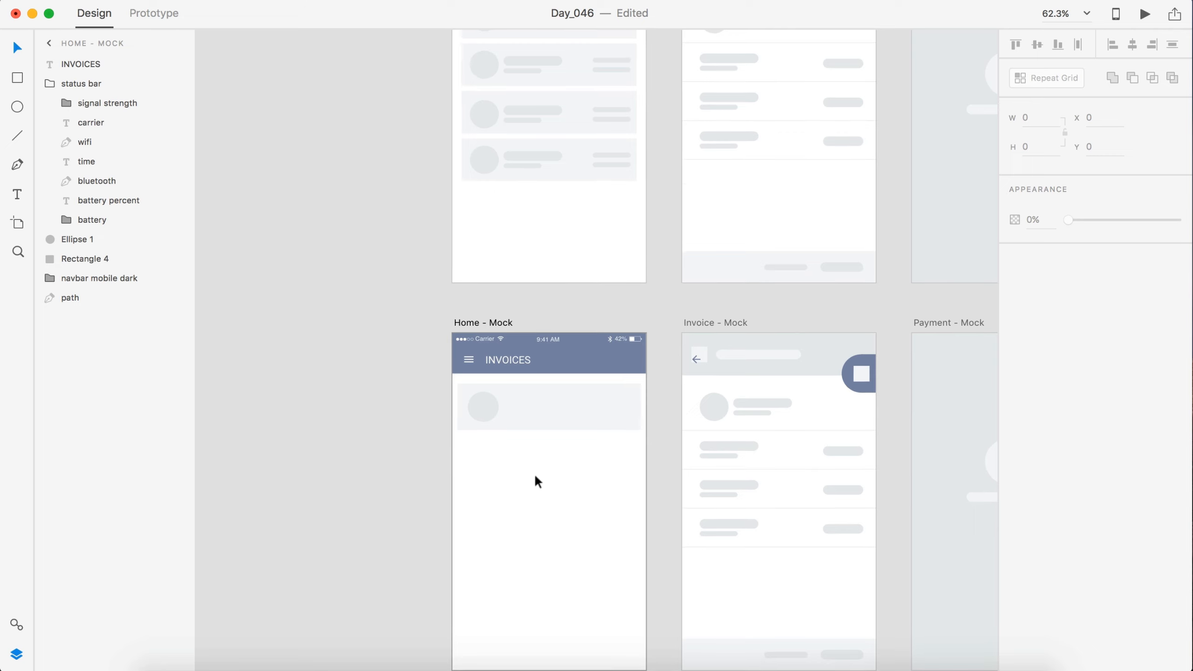
# Duplicate the INVOICES header title onto the card beside the avatar circle and fill the copy with the saved slate-blue swatch
pyautogui.scroll(6, 534, 473)
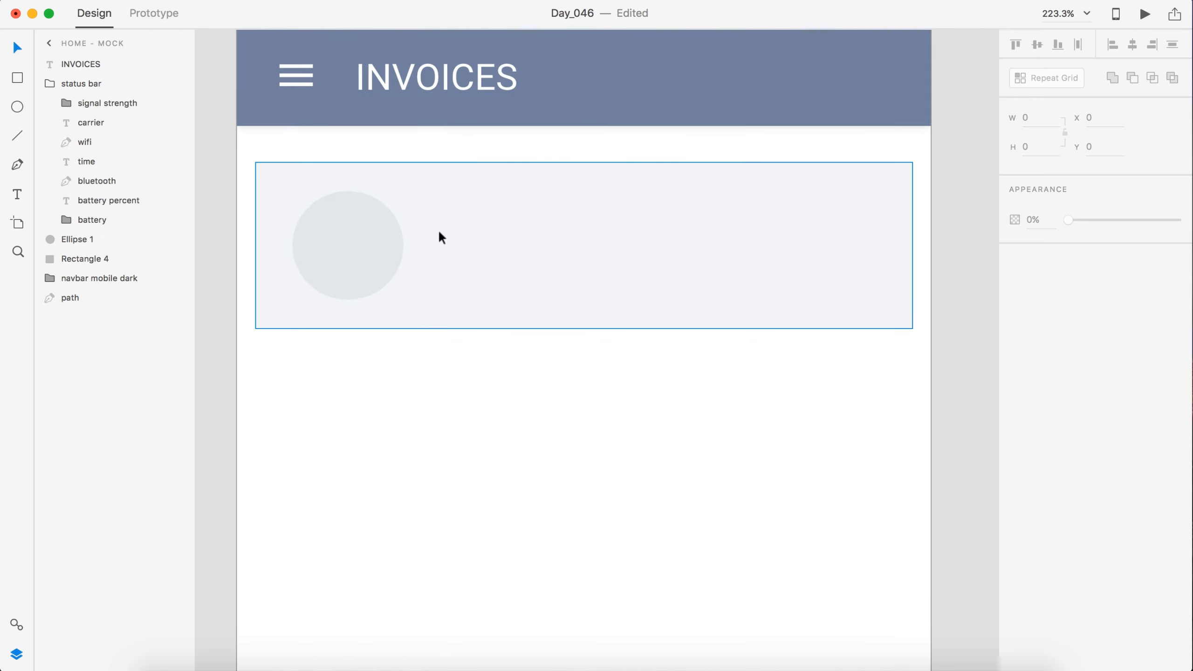
pyautogui.click(453, 82)
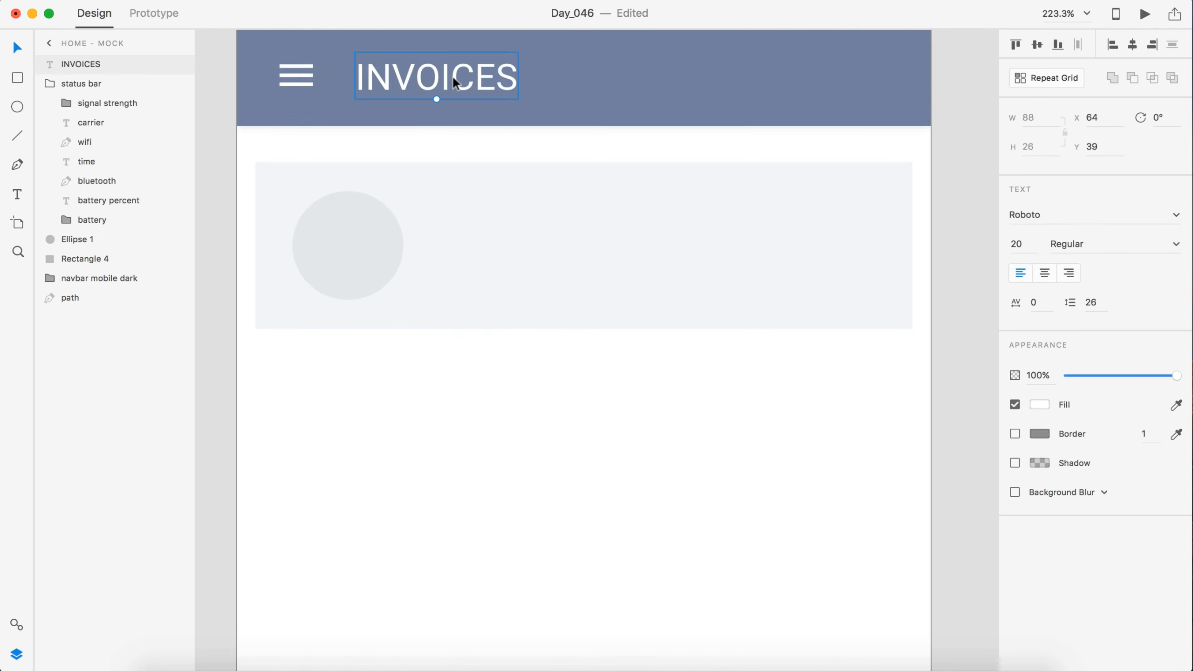
pyautogui.moveTo(454, 82); pyautogui.dragTo(516, 237)
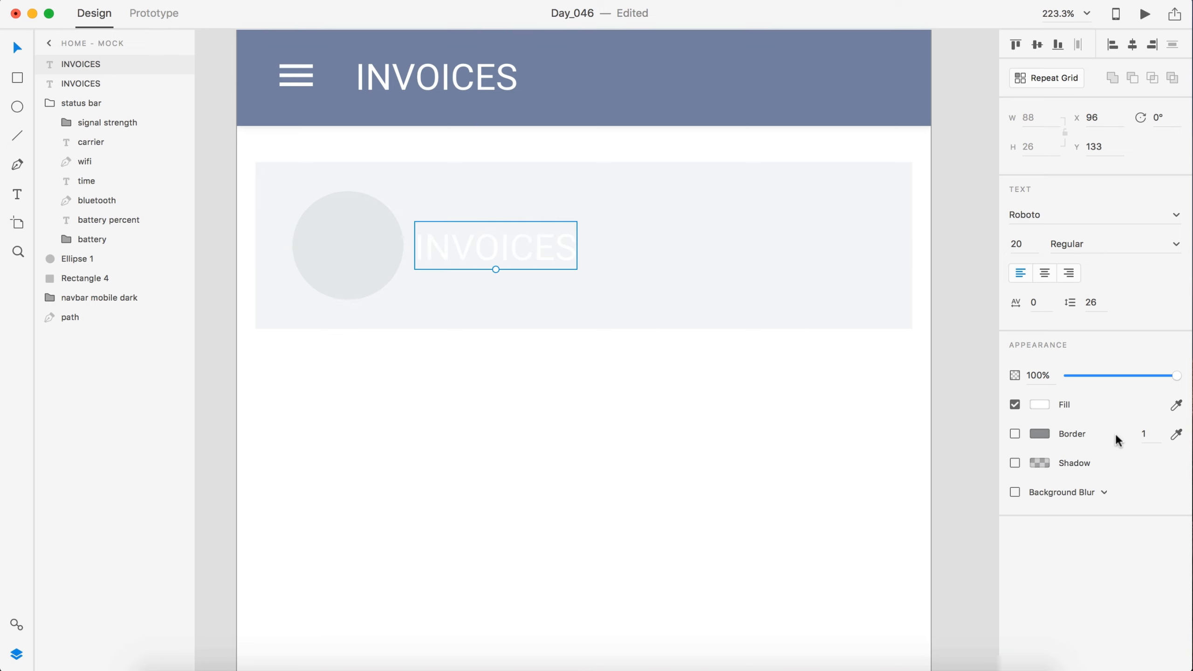
pyautogui.click(1039, 405)
pyautogui.click(891, 502)
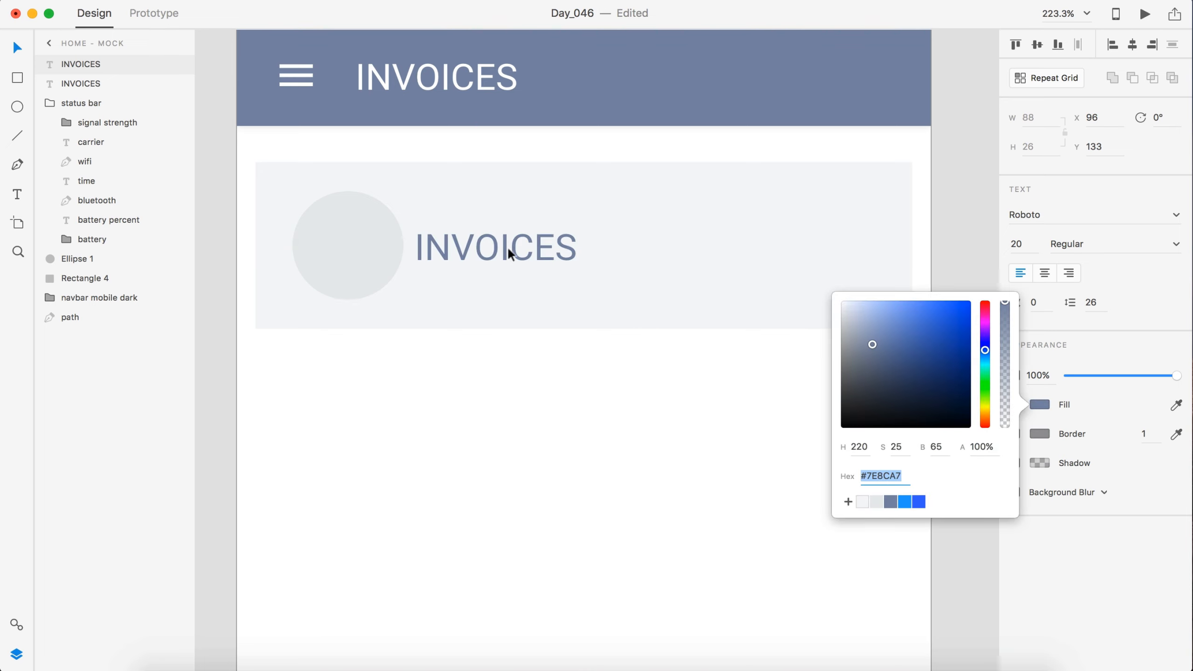
# Change the copied title on the card to "Google" and set its font size to 16
pyautogui.click(506, 247)
pyautogui.doubleClick(505, 246)
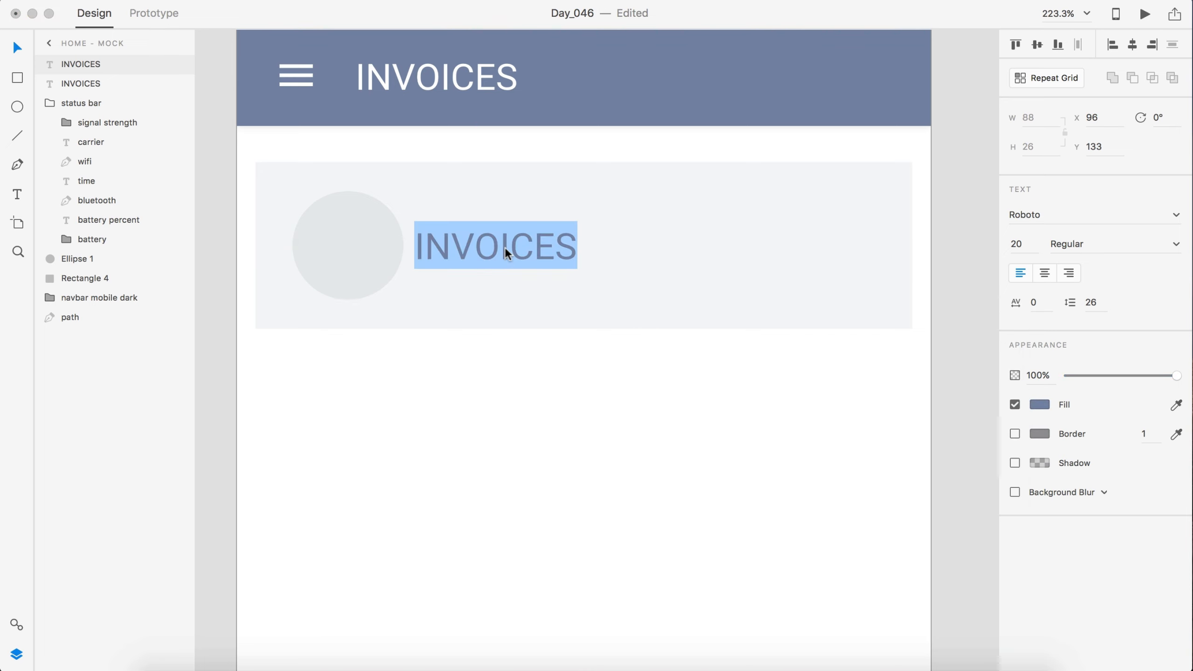
pyautogui.write('Google')
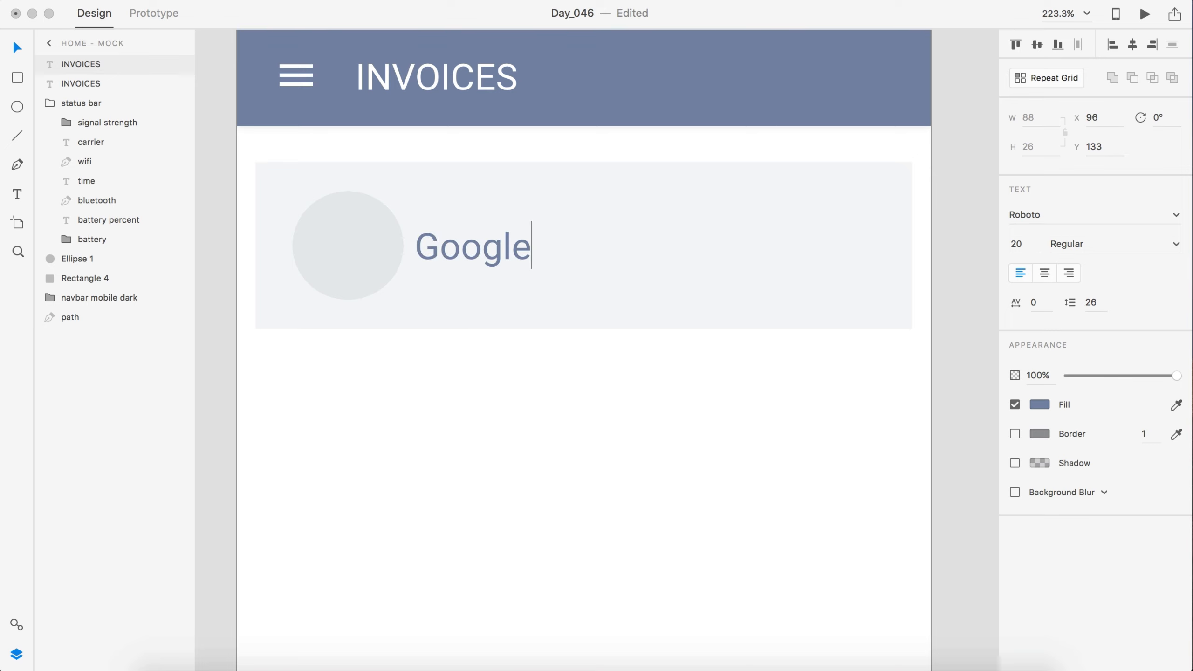
pyautogui.press('Escape')
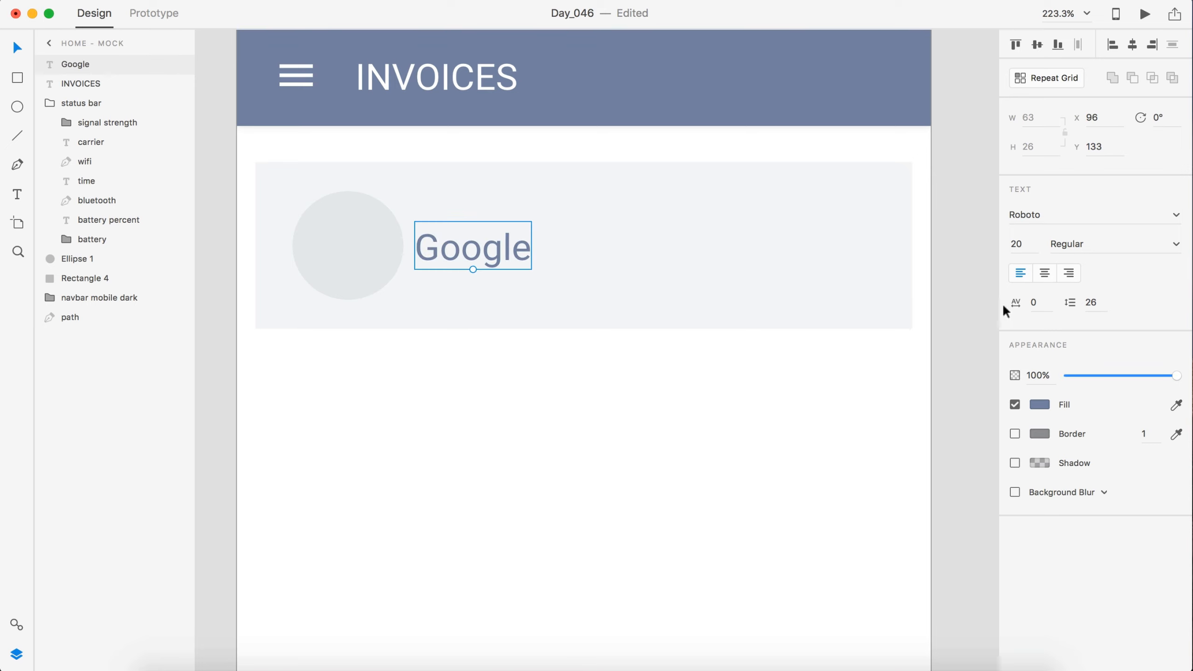
pyautogui.click(1030, 244)
pyautogui.write('16')
pyautogui.press('Return')
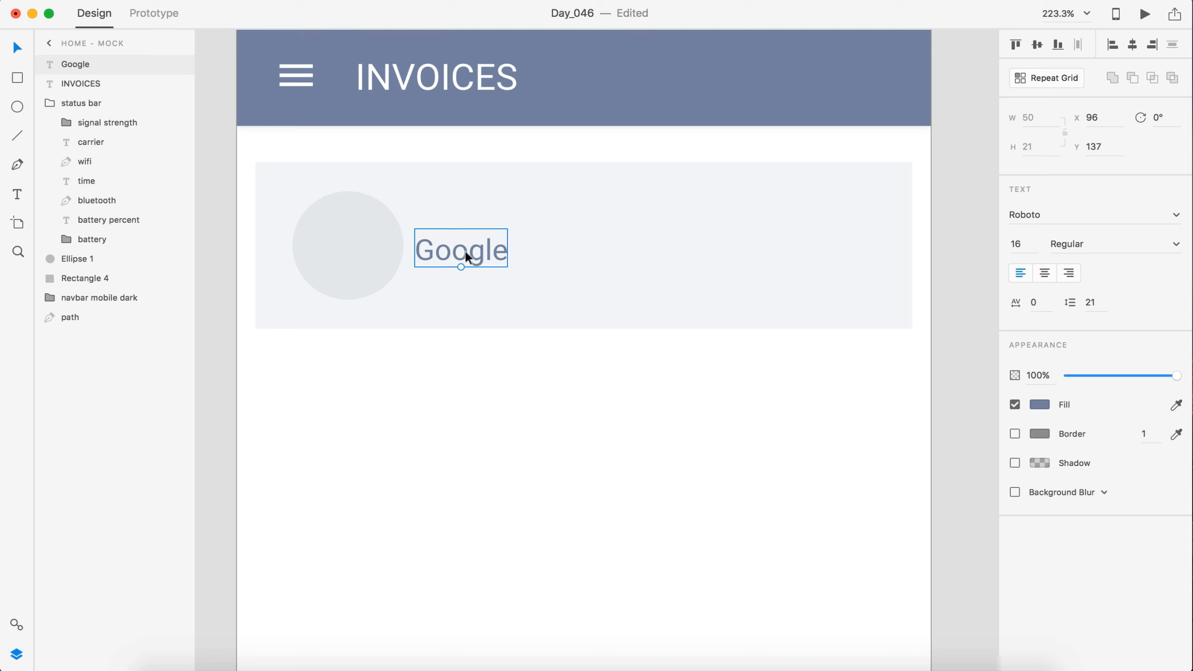
# Duplicate the Google text directly below itself as a secondary line with font size 12 and 60% opacity
pyautogui.moveTo(464, 250); pyautogui.dragTo(500, 267)
pyautogui.click(1018, 244)
pyautogui.write('12')
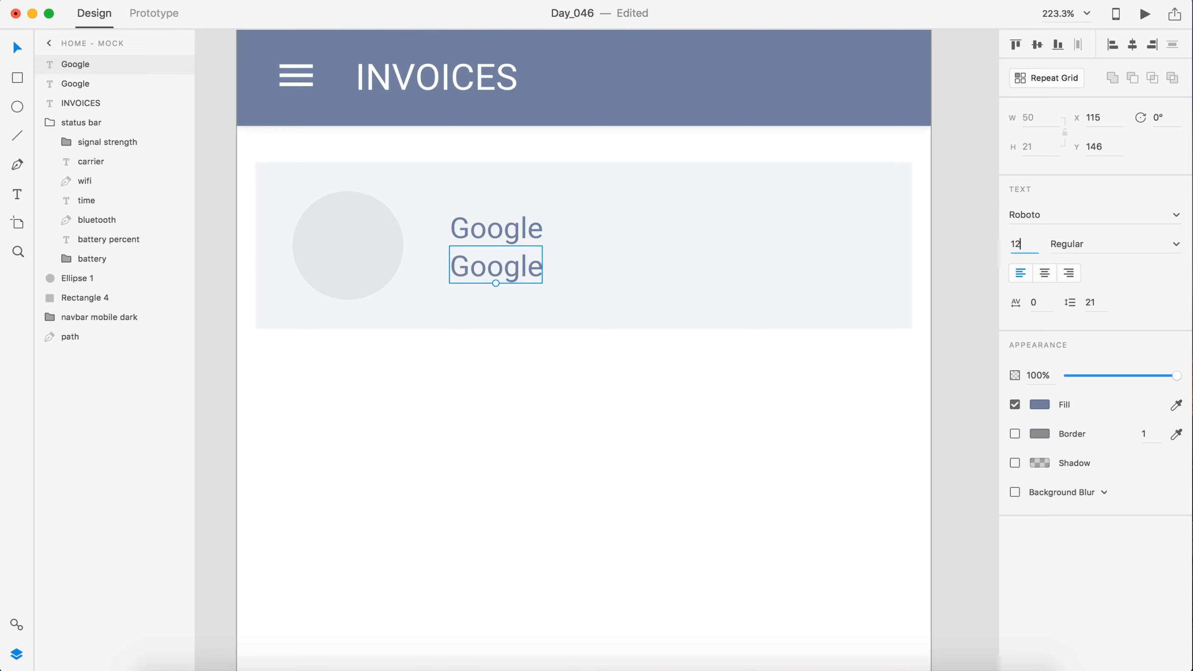
pyautogui.press('Return')
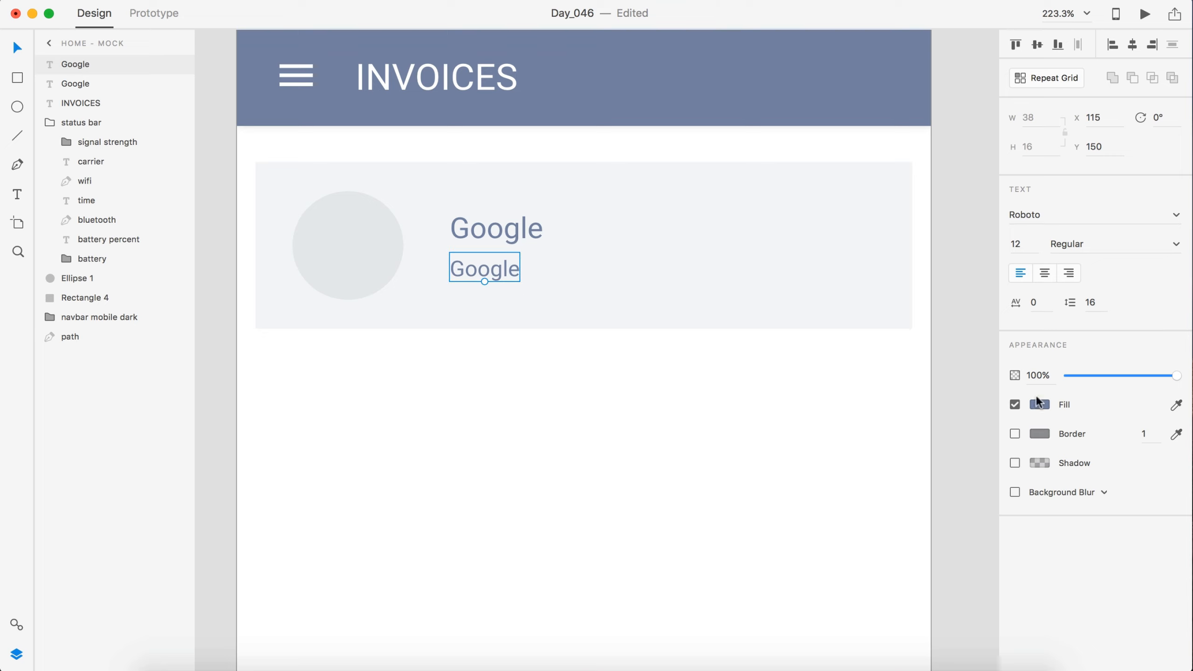
pyautogui.click(1041, 374)
pyautogui.write('60')
pyautogui.press('Return')
pyautogui.press('Escape')
# Move both text lines closer to the avatar at X 100 and change the lower one to "Tagline Text Here"
pyautogui.moveTo(492, 270); pyautogui.dragTo(462, 235)
pyautogui.keyDown('shift'); pyautogui.click(489, 230); pyautogui.keyUp('shift')
pyautogui.doubleClick(467, 275)
pyautogui.write('Tag')
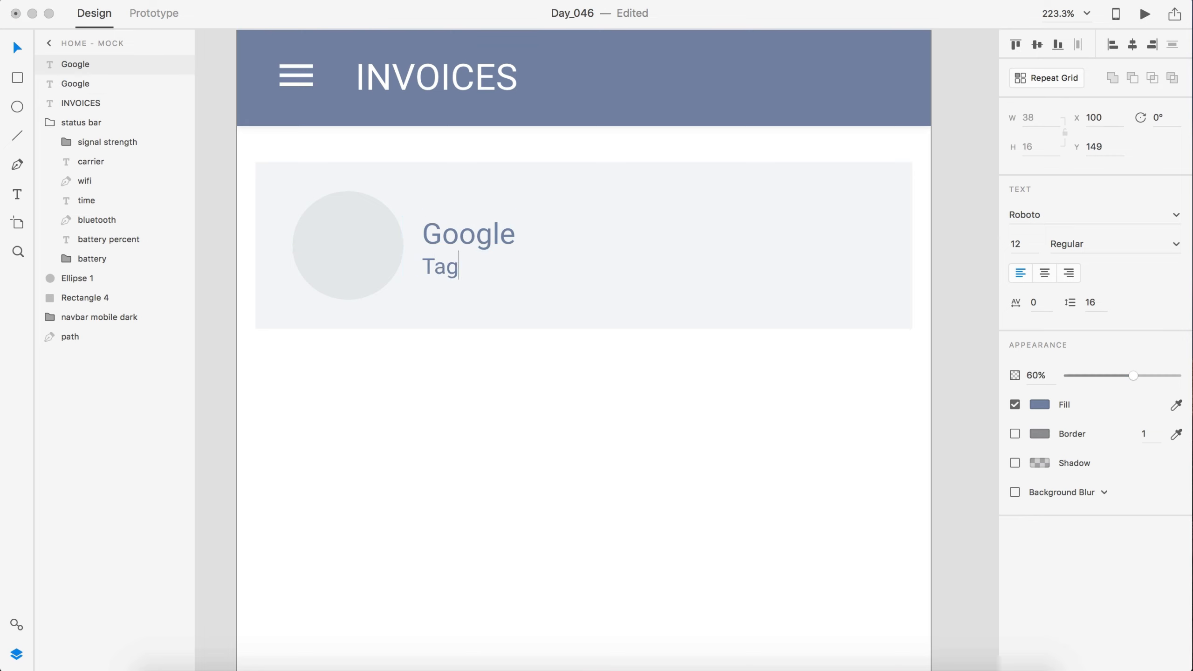
pyautogui.write('line Text Here')
pyautogui.press('Escape')
pyautogui.press('Escape')
# Duplicate the Google and tagline texts together to the card's right side and align the copies' right edges
pyautogui.press('super+3')
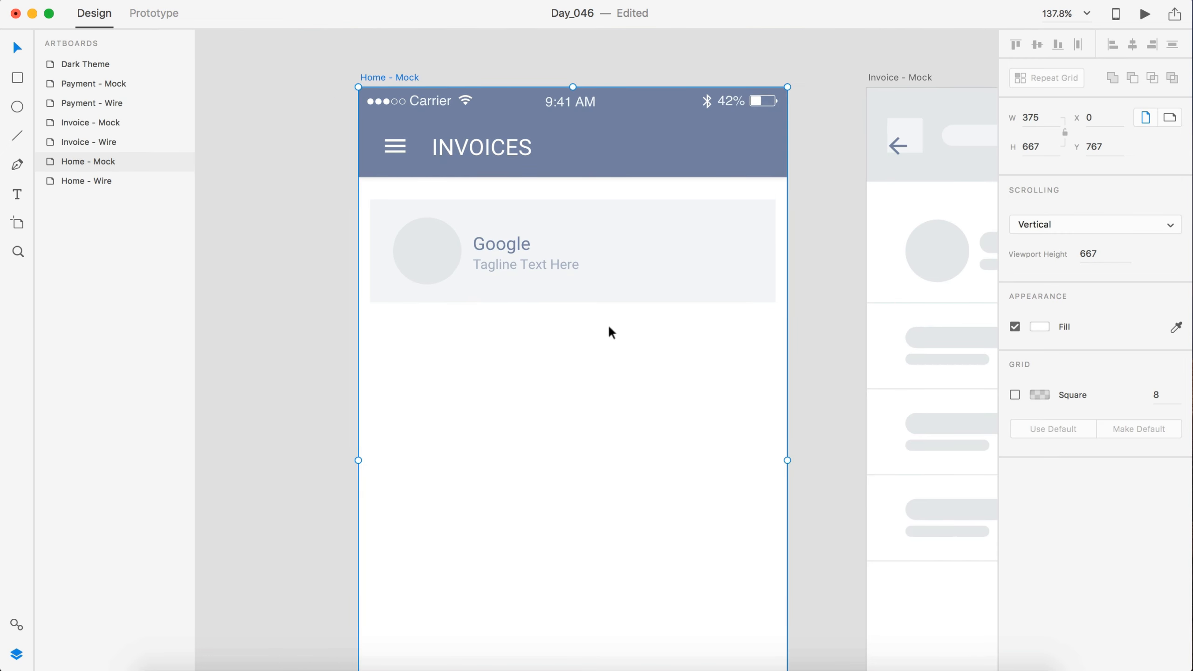
pyautogui.hscroll(3, 712, 268)
pyautogui.scroll(-1, 712, 269)
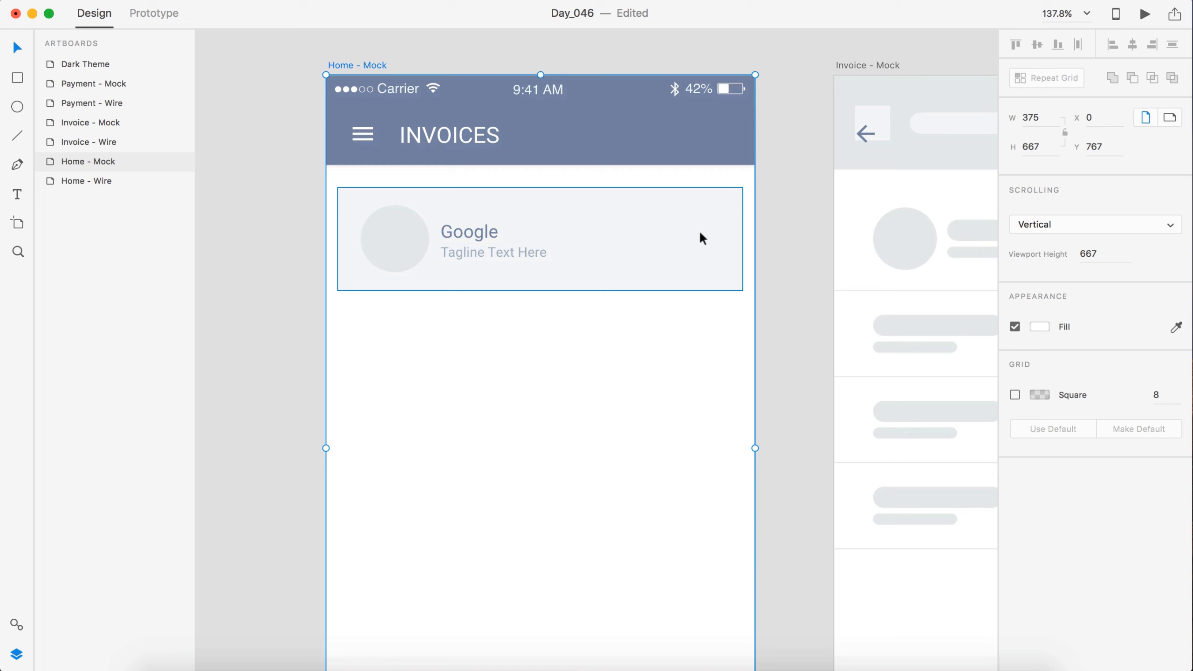
pyautogui.click(467, 231)
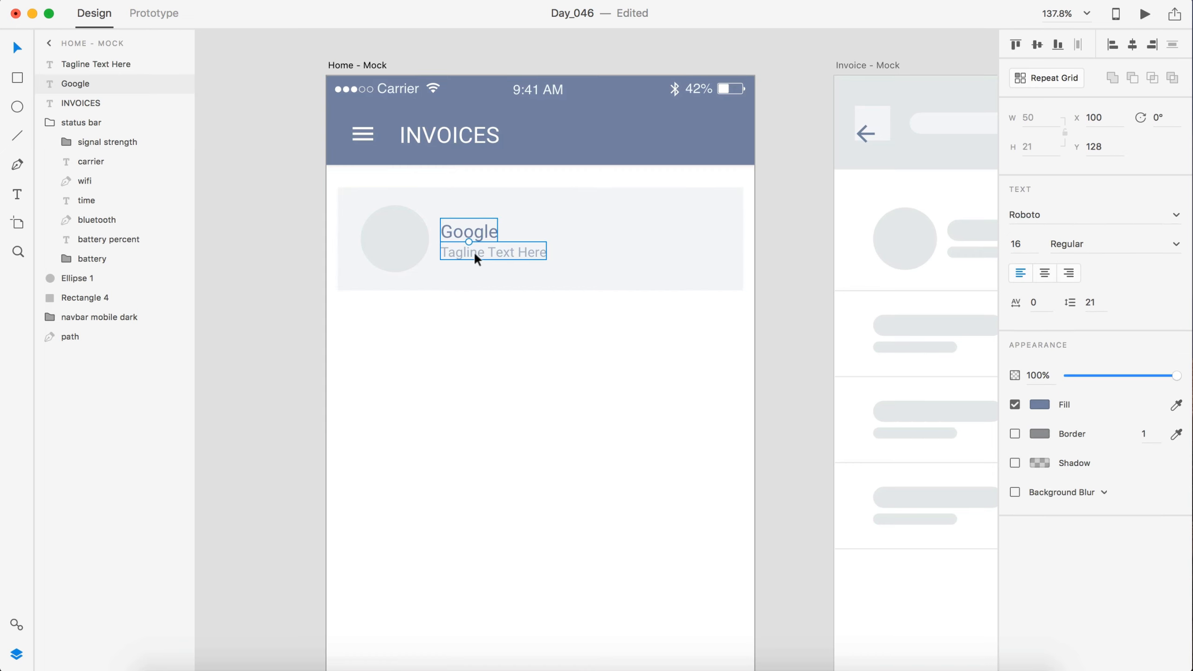
pyautogui.keyDown('shift'); pyautogui.click(474, 251); pyautogui.keyUp('shift')
pyautogui.moveTo(468, 248); pyautogui.dragTo(661, 245)
pyautogui.click(1149, 44)
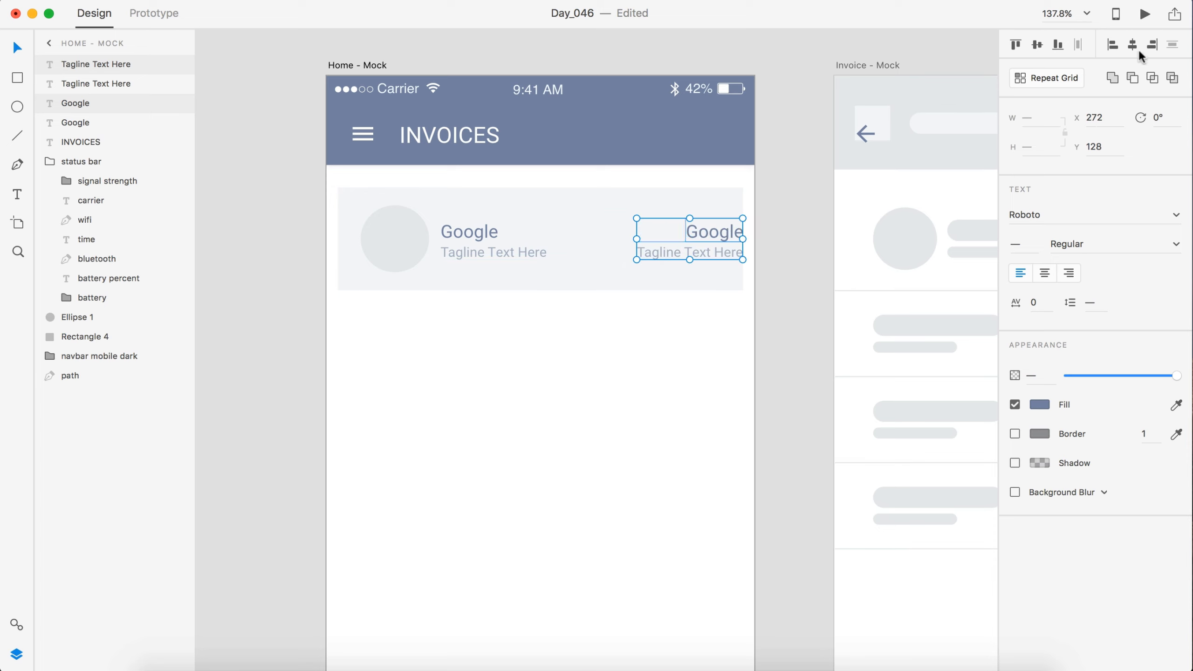
# Right-align the text of the duplicated lines and inset them 20 from the card's right edge
pyautogui.click(1069, 274)
pyautogui.hotkey('shift', 'Left')
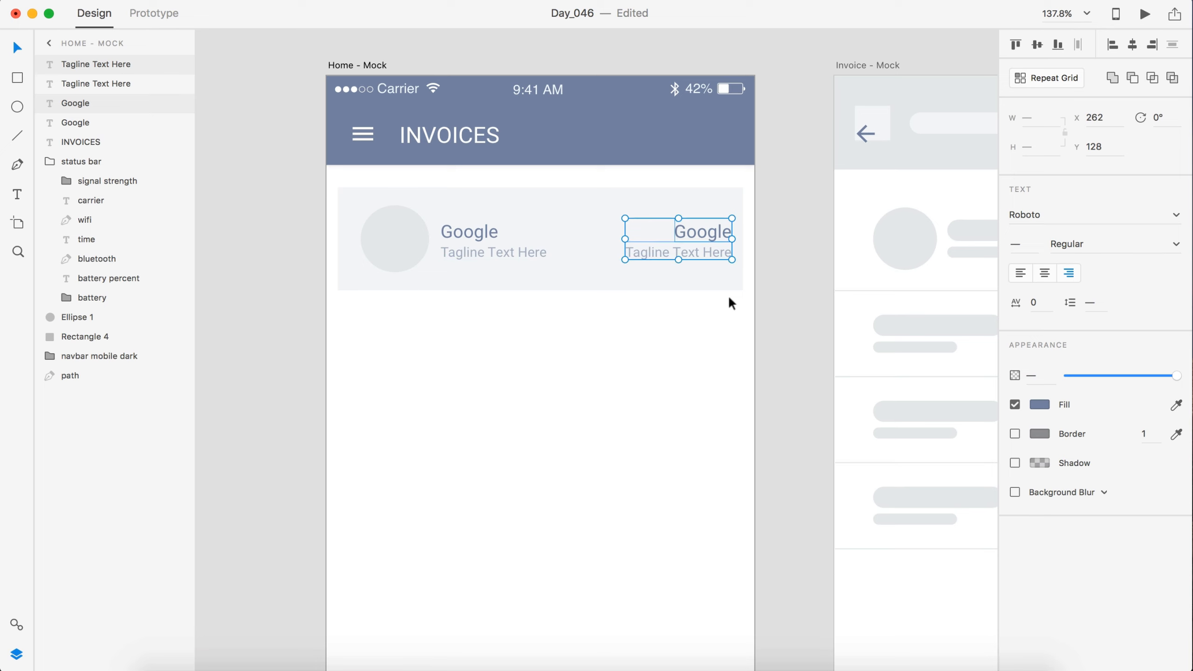
pyautogui.hotkey('shift', 'Left')
# Replace the duplicated Google text on the card's right side with a sample six-digit invoice number prefixed by #
pyautogui.scroll(5, 706, 235)
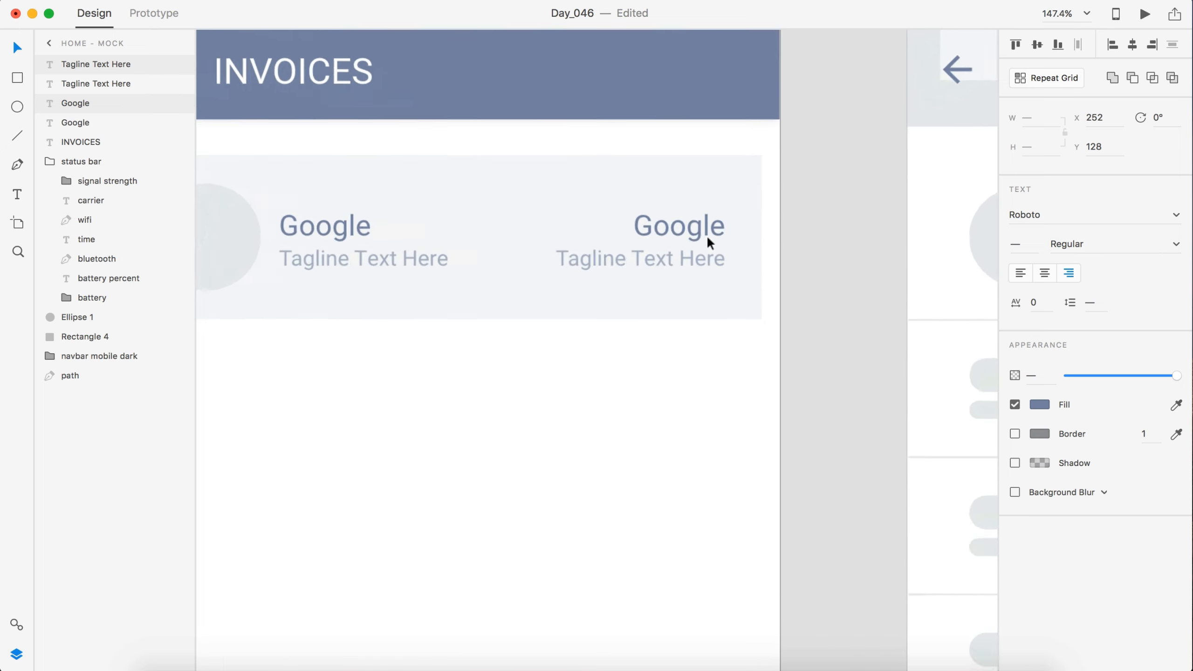
pyautogui.doubleClick(680, 215)
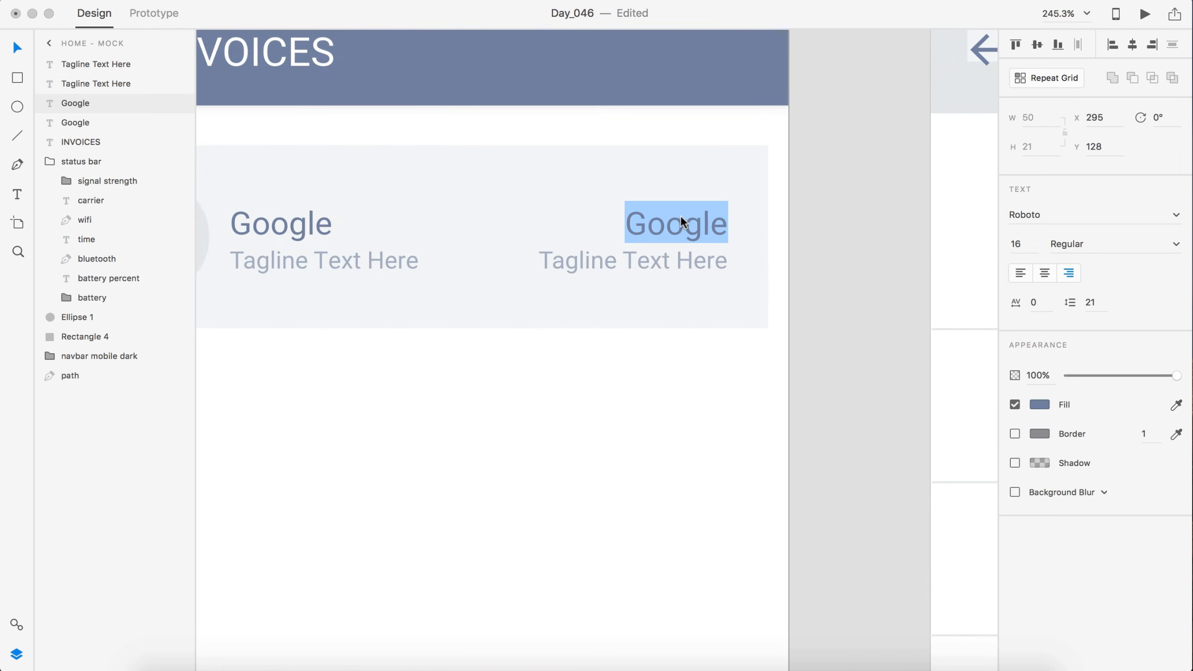
pyautogui.write('#')
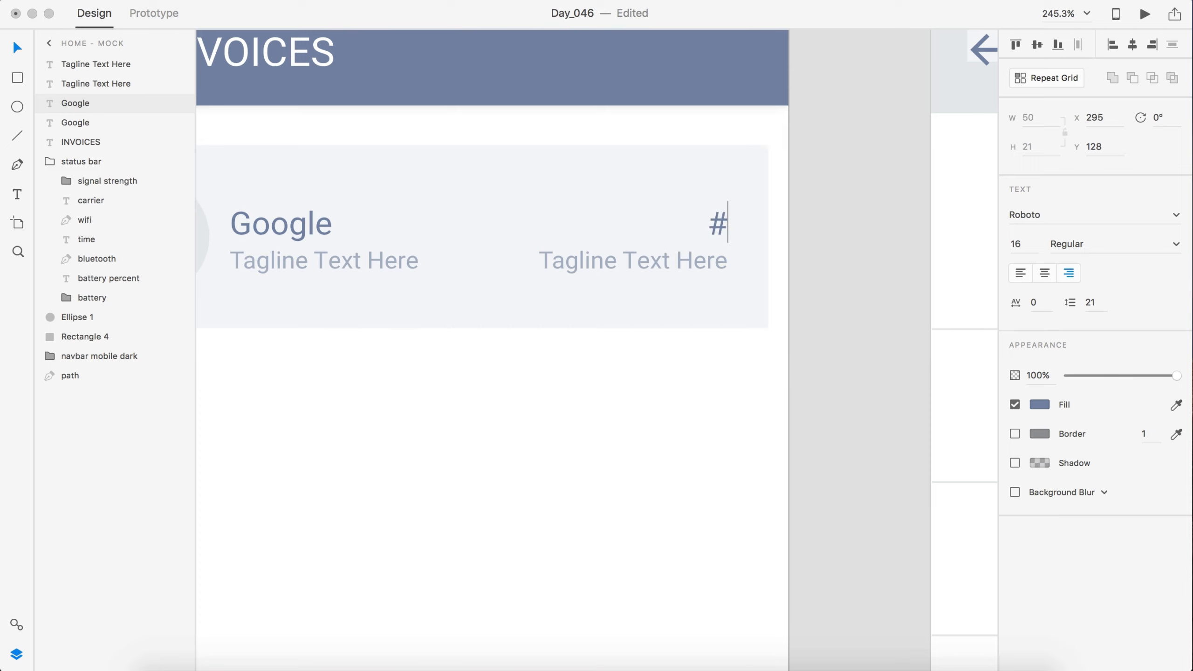
pyautogui.write('100')
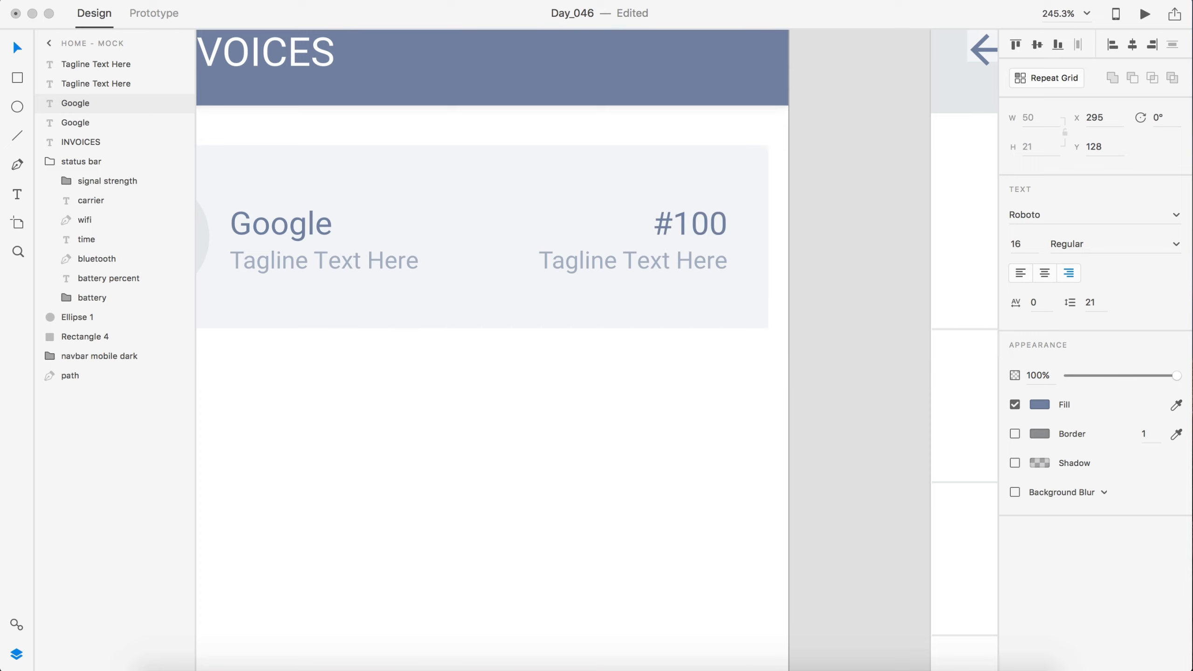
pyautogui.write('234')
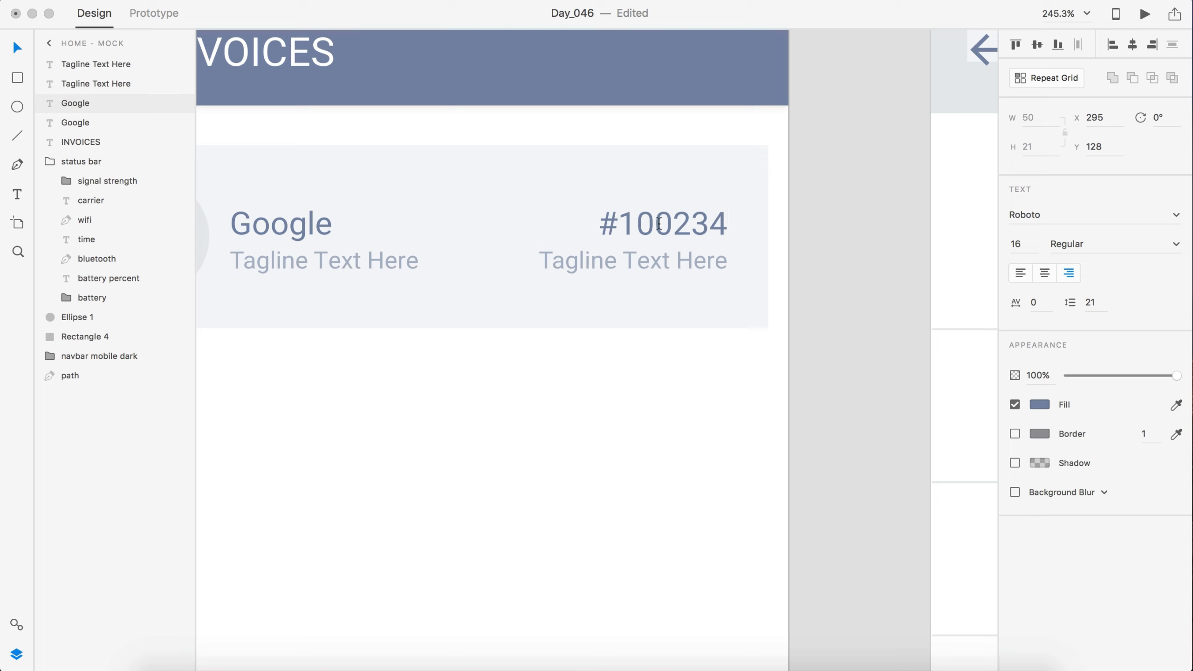
pyautogui.press('Escape')
# Replace the duplicated tagline under the invoice number with the date "3.22.2017"
pyautogui.doubleClick(661, 259)
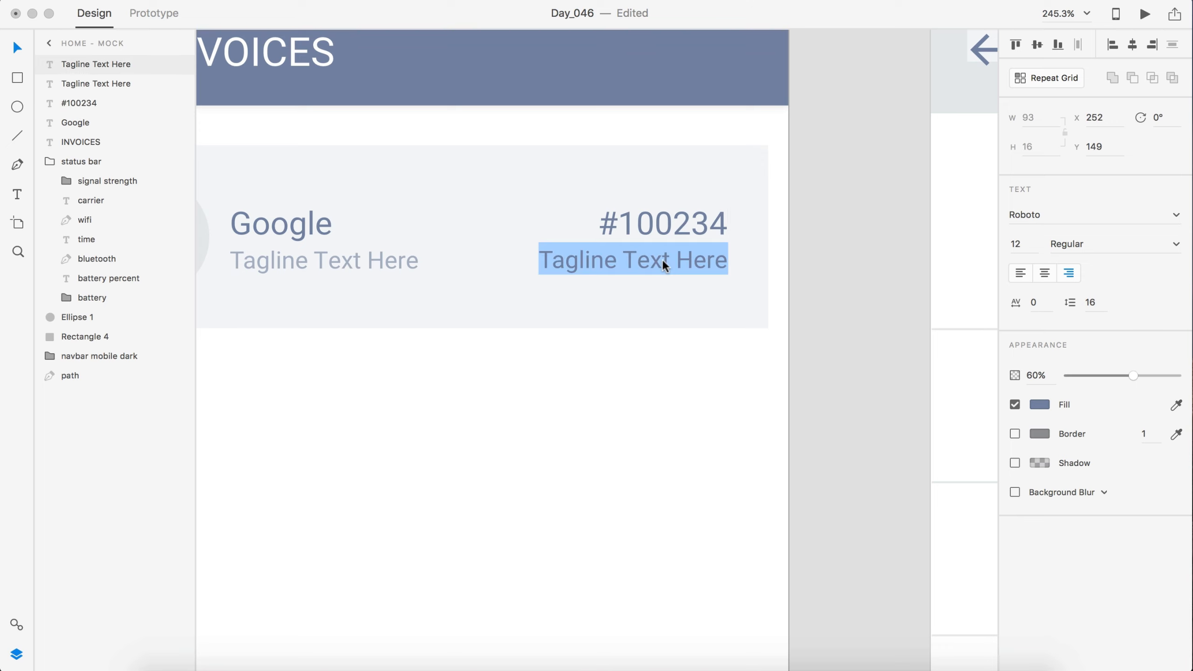
pyautogui.write('2')
pyautogui.press('BackSpace')
pyautogui.write('3.')
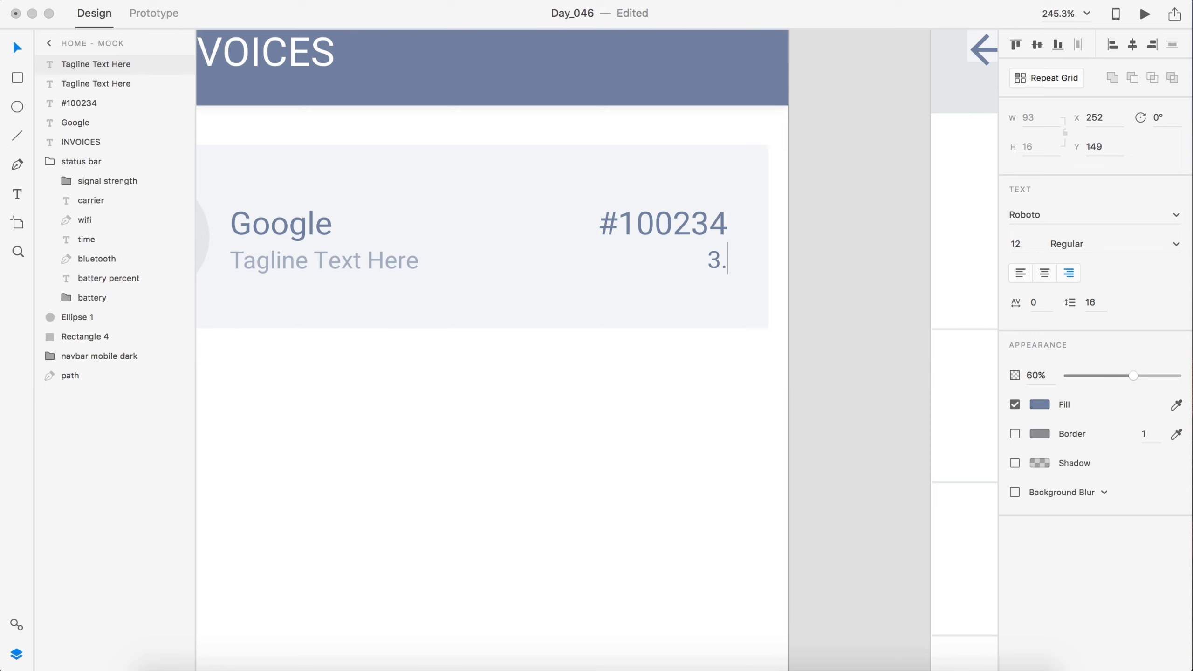
pyautogui.write('3')
pyautogui.press('BackSpace')
pyautogui.write('22.2017')
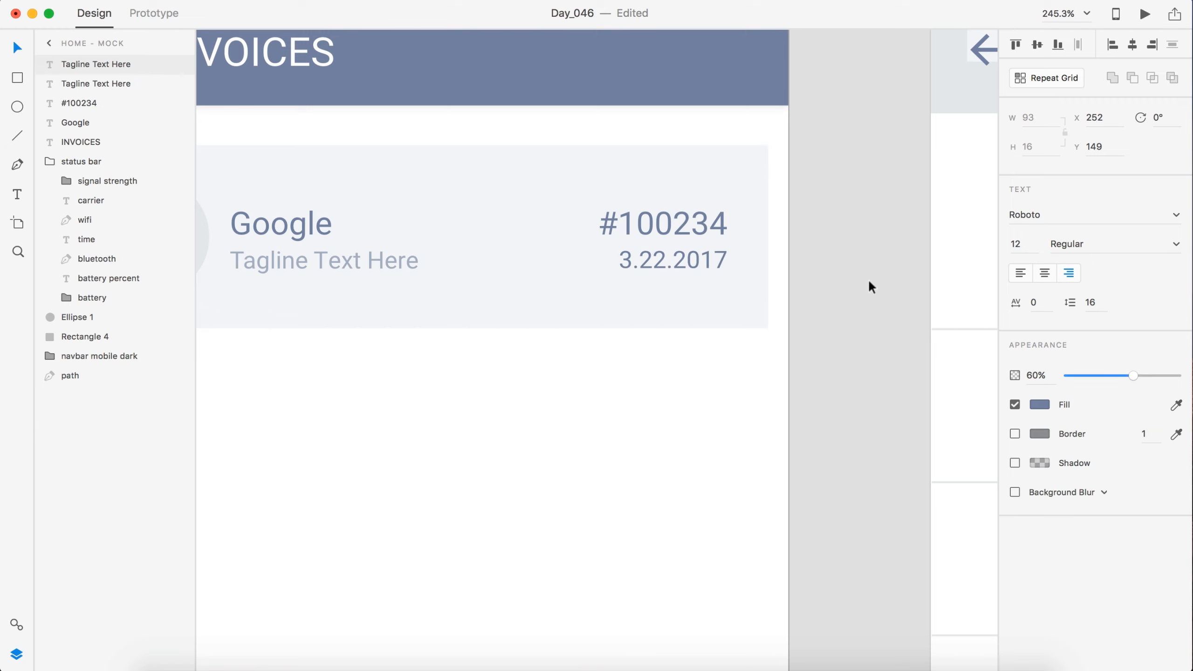
pyautogui.press('Escape')
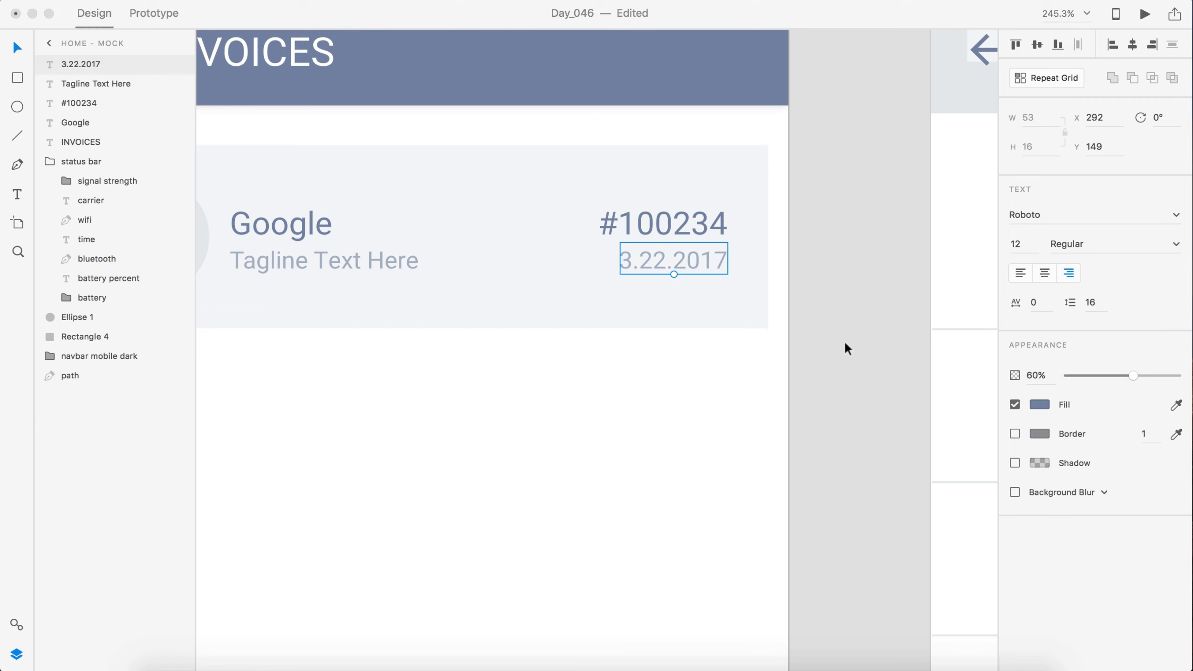
# Set the opacity of the date text to 40%
pyautogui.click(1038, 376)
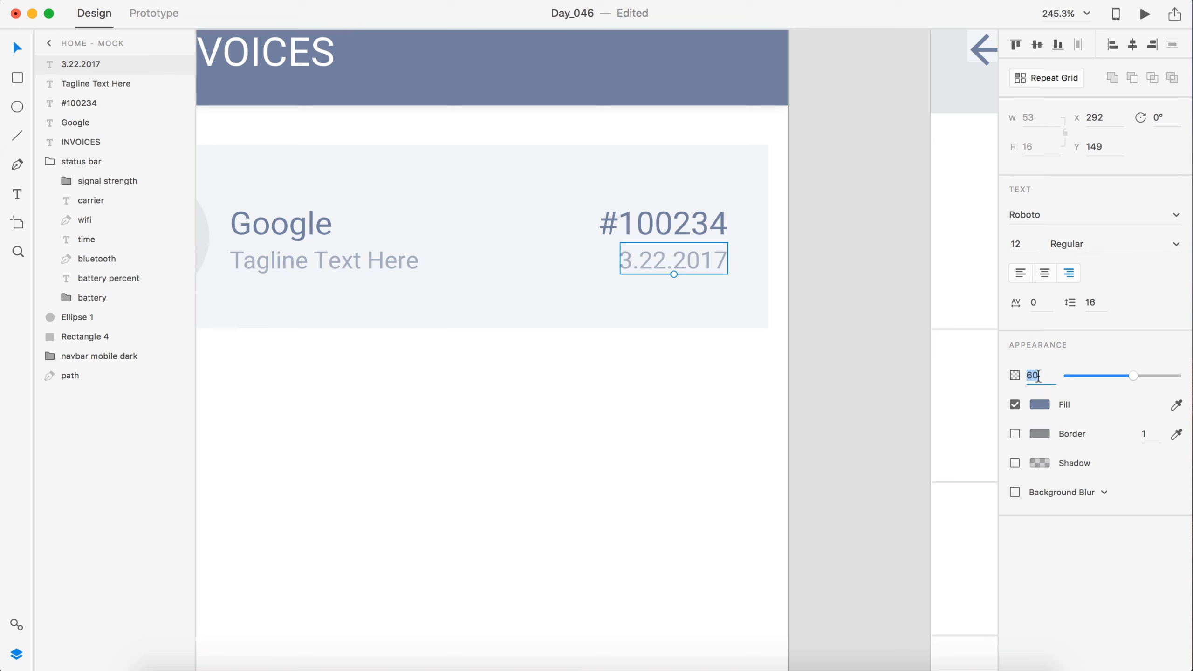
pyautogui.write('40')
pyautogui.press('Return')
pyautogui.click(822, 357)
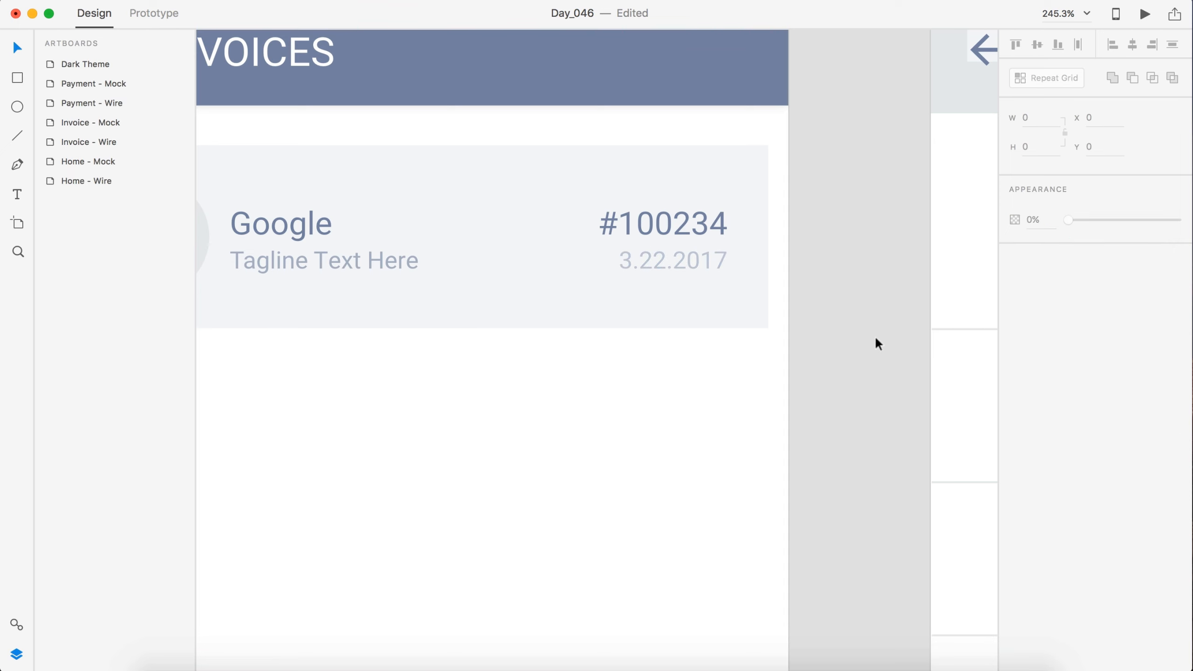
# Duplicate the complete invoice card twice down the Home mock artboard, stacking the copies with gaps of about 10
pyautogui.scroll(-5, 873, 336)
pyautogui.scroll(2, 751, 413)
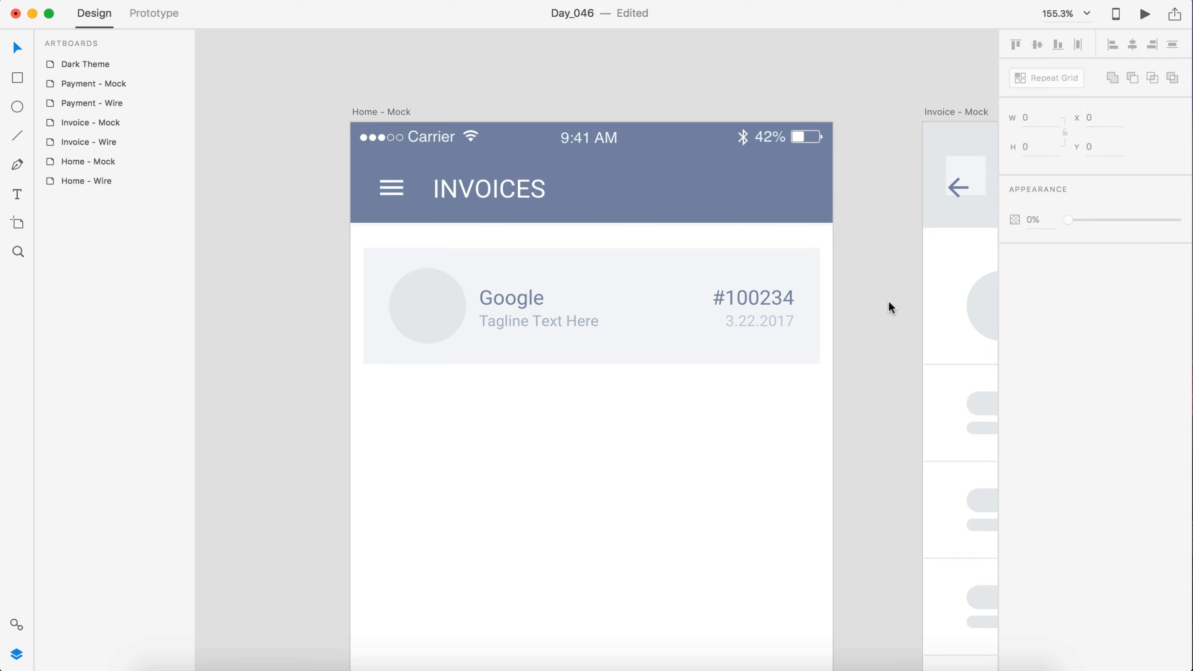
pyautogui.scroll(-3, 846, 316)
pyautogui.scroll(-3, 846, 315)
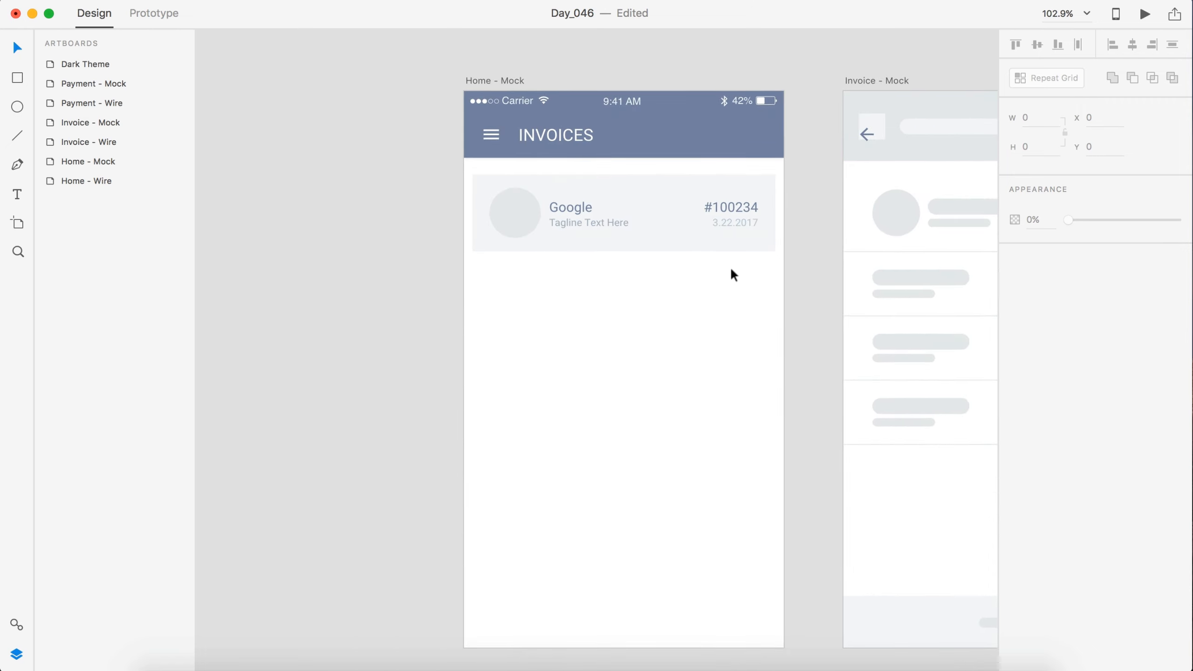
pyautogui.hscroll(3, 707, 289)
pyautogui.hscroll(-3, 705, 279)
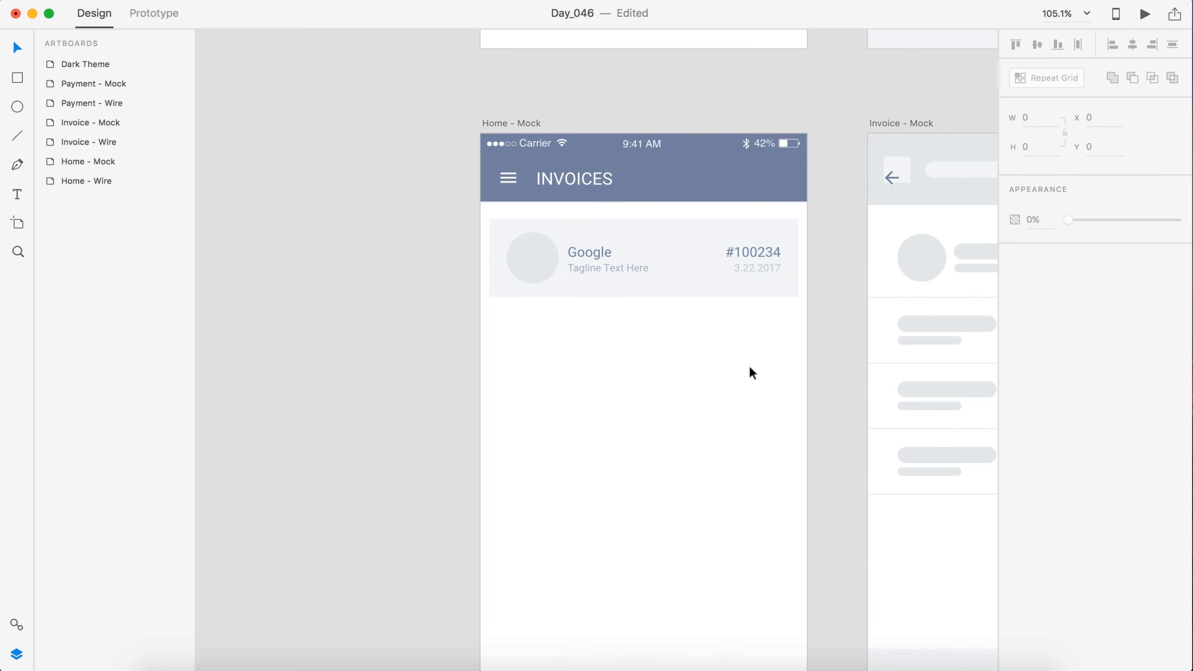
pyautogui.hscroll(3, 750, 365)
pyautogui.moveTo(755, 326); pyautogui.dragTo(430, 200)
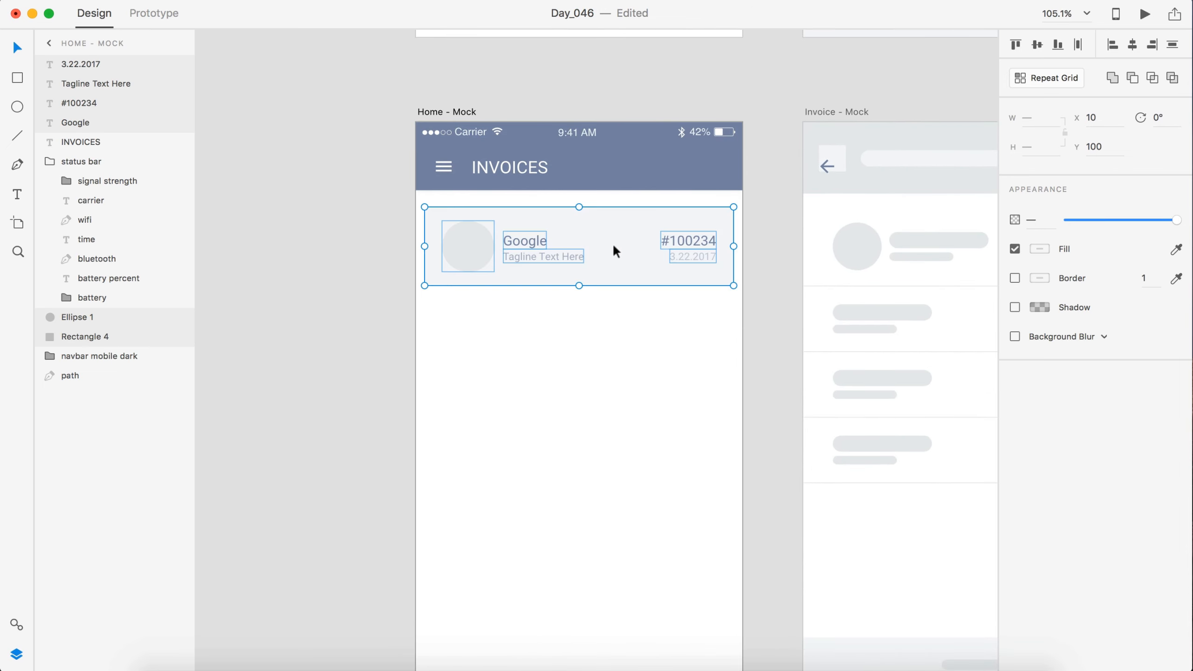
pyautogui.moveTo(612, 242); pyautogui.dragTo(615, 460)
pyautogui.scroll(5, 614, 329)
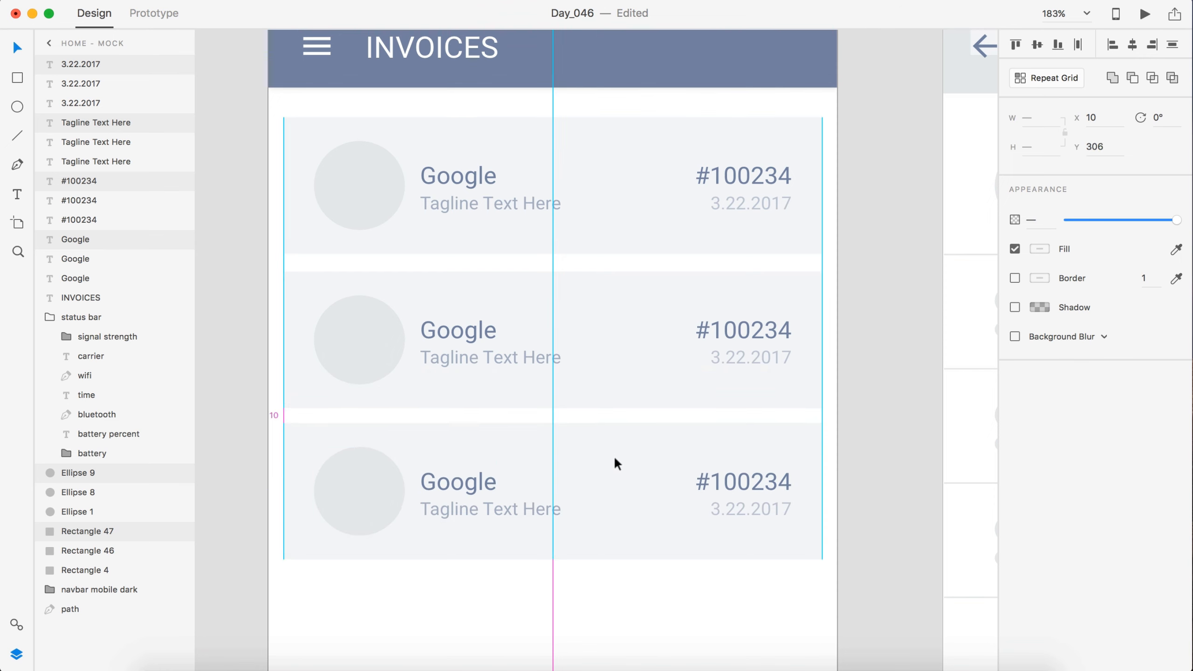
pyautogui.click(876, 377)
pyautogui.scroll(-5, 874, 371)
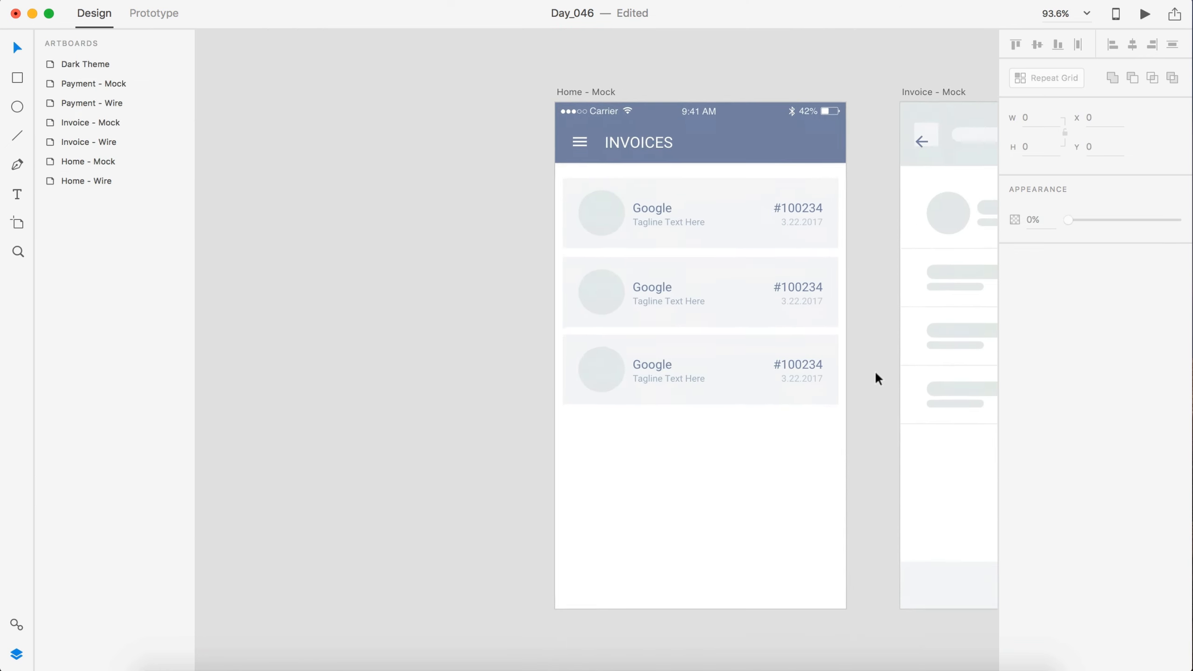
# Duplicate the invoice card once more on the Home mock, placing the fourth card below the third with a similar gap
pyautogui.moveTo(828, 375); pyautogui.dragTo(557, 367)
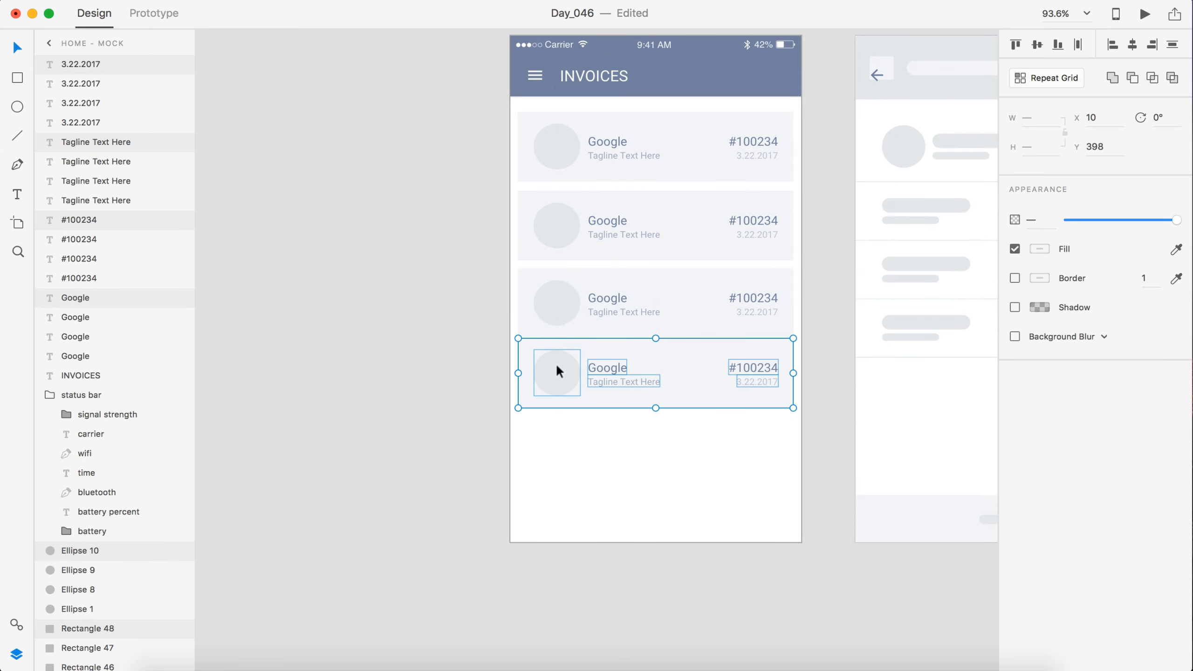
pyautogui.click(326, 377)
pyautogui.hscroll(3, 327, 377)
pyautogui.scroll(2, 326, 377)
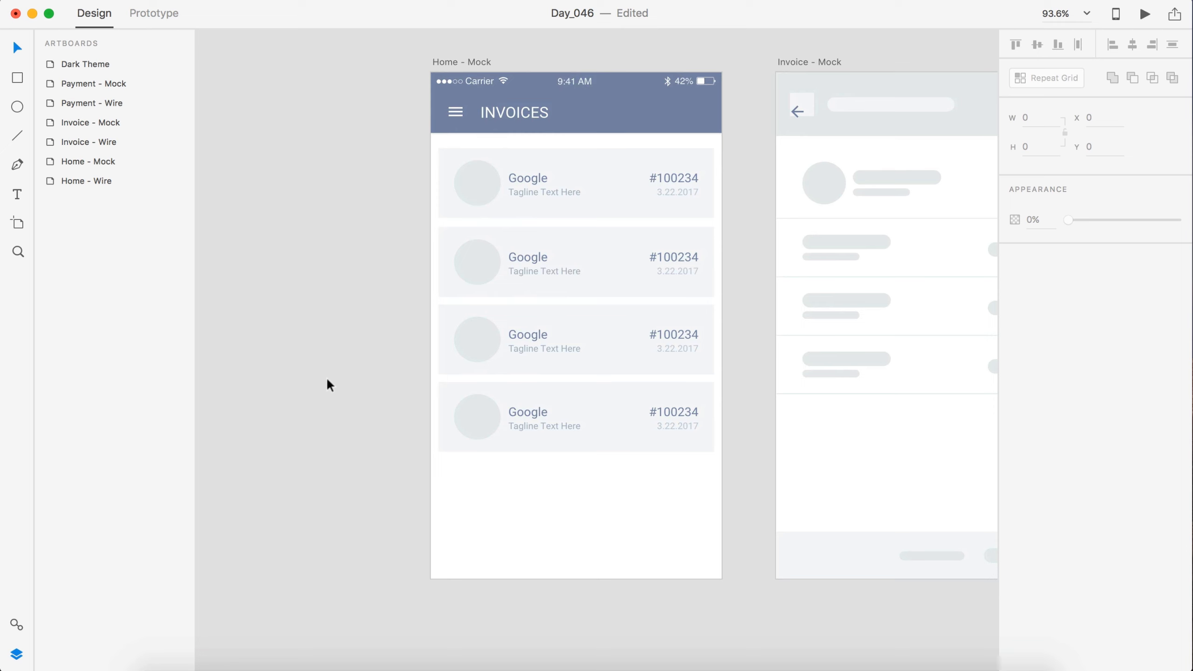
pyautogui.scroll(-2, 326, 384)
pyautogui.hscroll(3, 326, 383)
pyautogui.scroll(2, 326, 383)
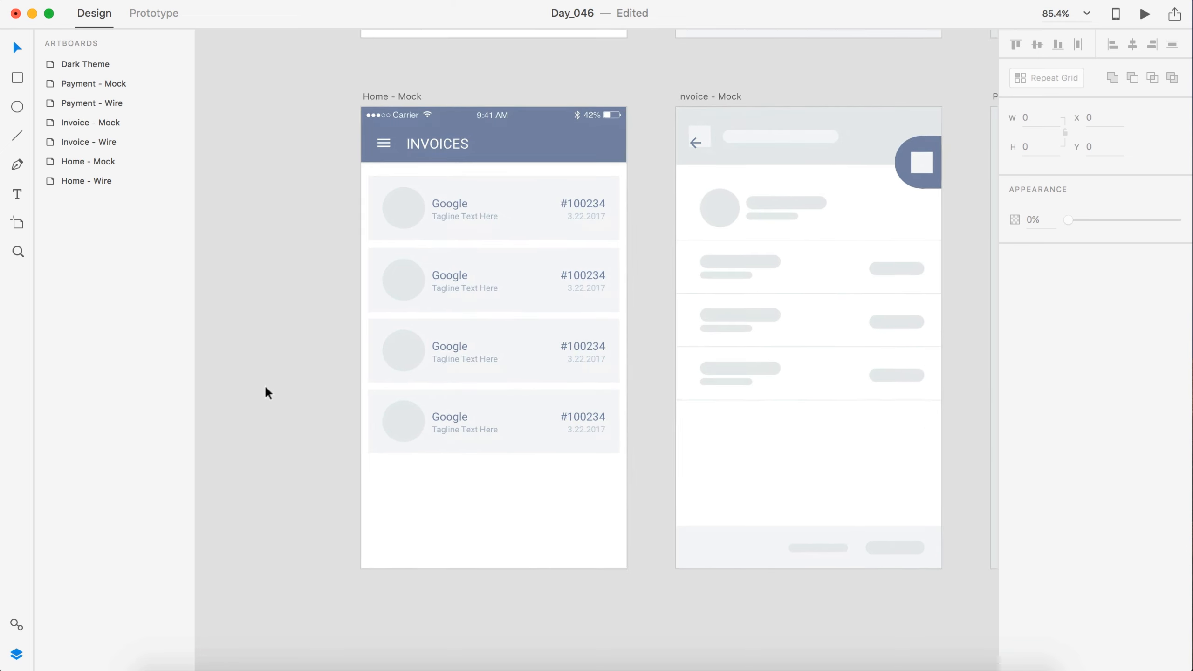
pyautogui.scroll(-2, 262, 389)
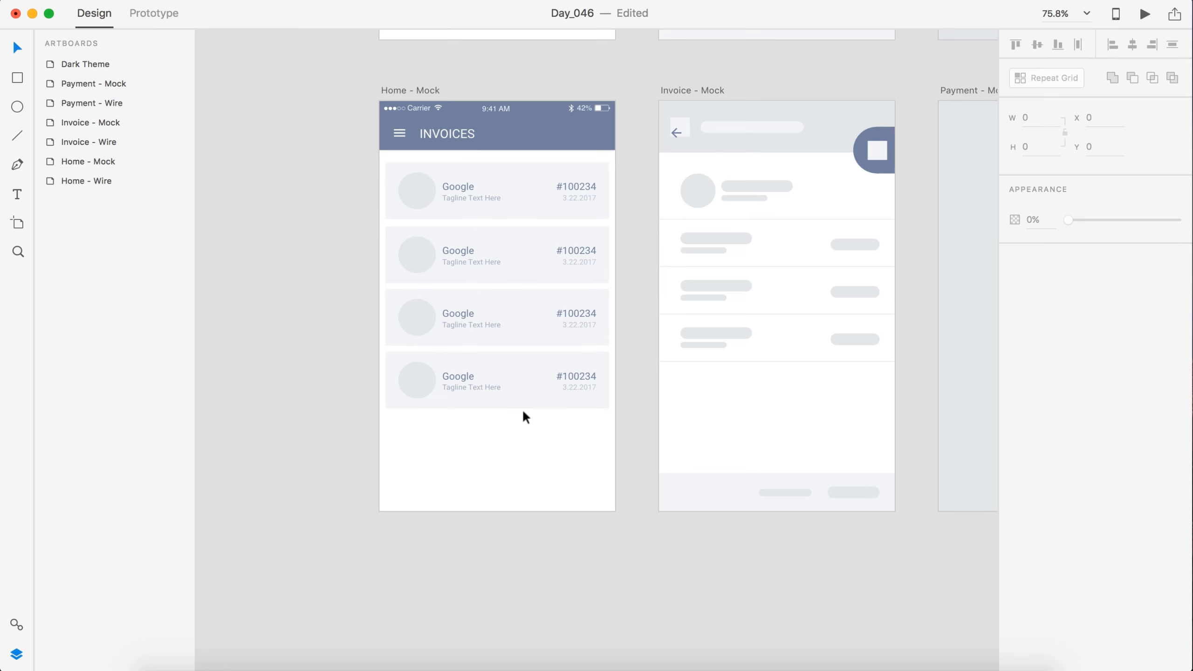
# Give all four invoice card backgrounds a black shadow with a Y offset of 0 and 10% alpha
pyautogui.scroll(3, 542, 324)
pyautogui.hscroll(-1, 542, 325)
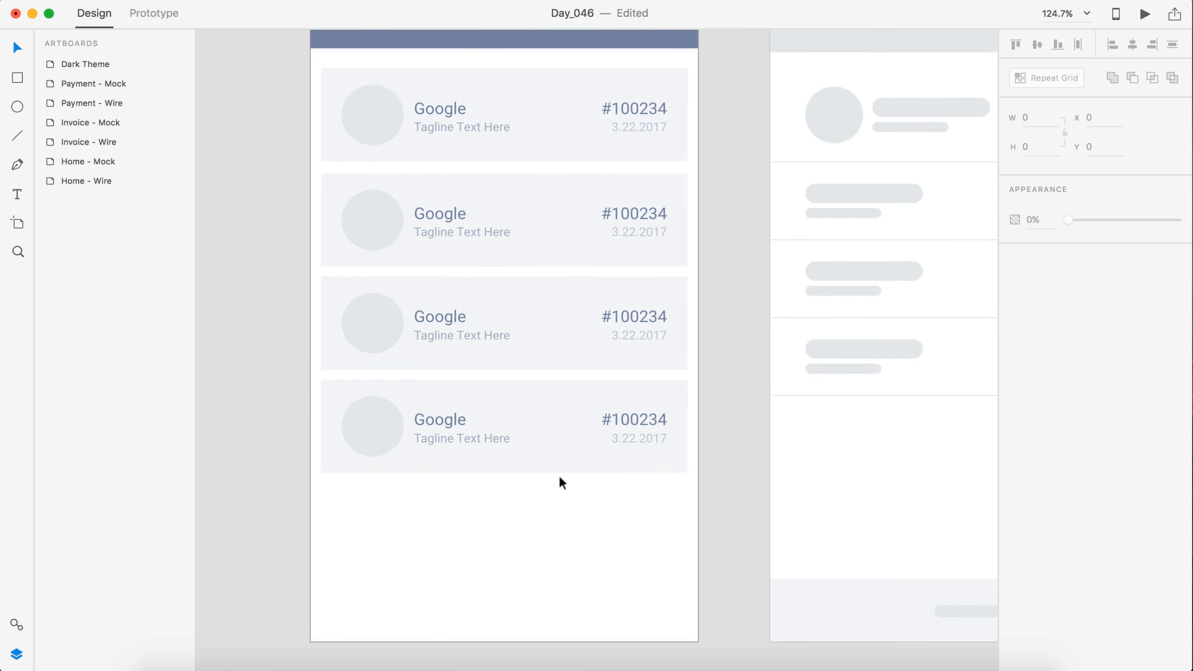
pyautogui.moveTo(559, 474); pyautogui.dragTo(544, 61)
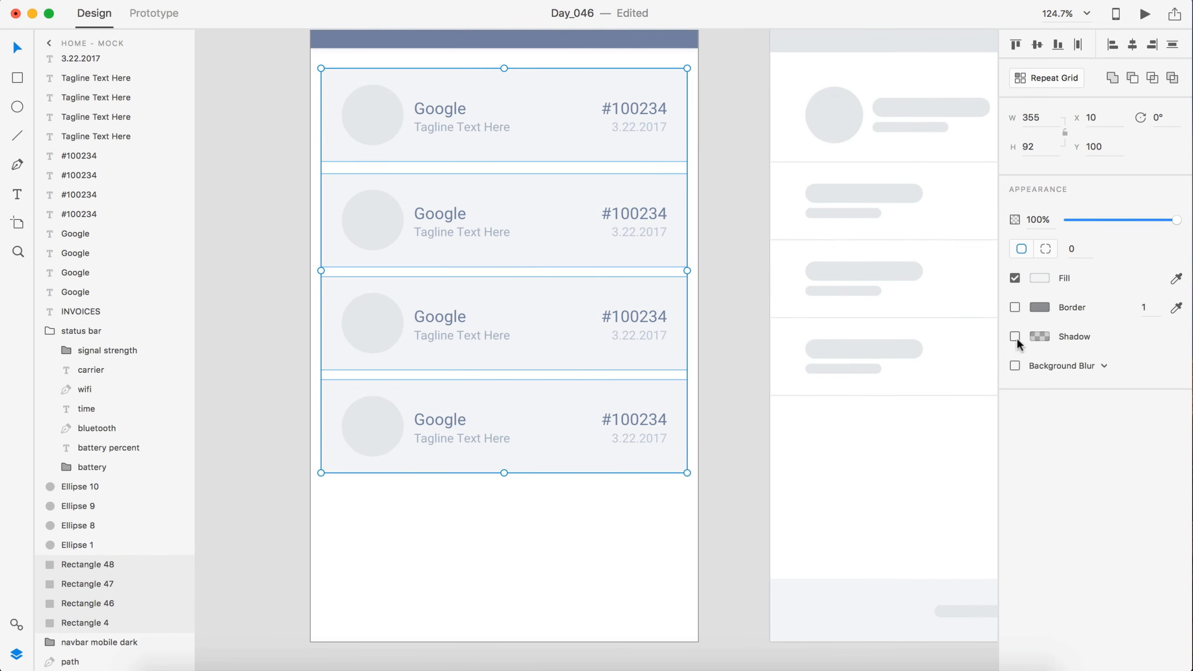
pyautogui.click(1085, 361)
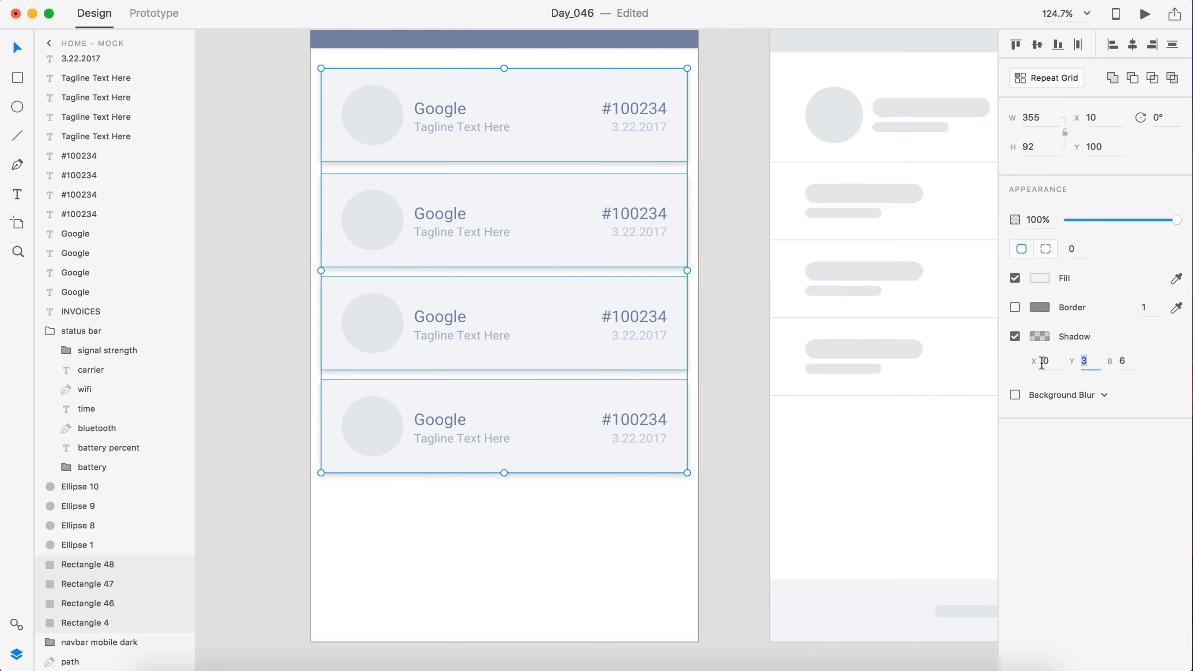
pyautogui.write('0')
pyautogui.press('Return')
pyautogui.click(1039, 336)
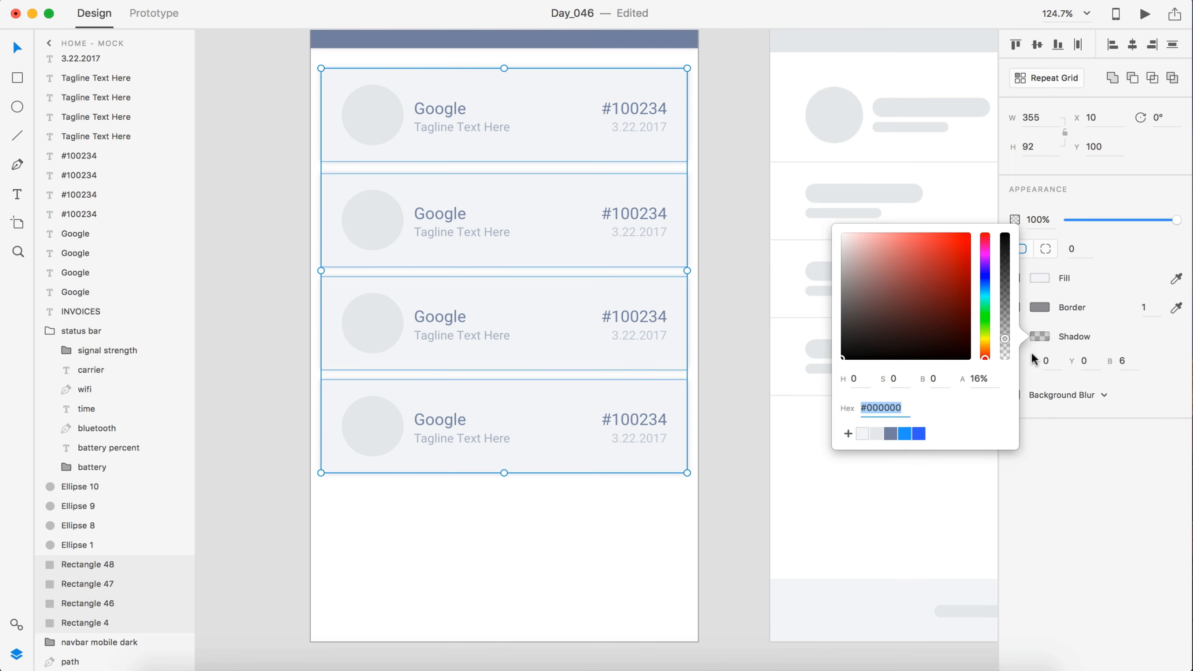
pyautogui.click(967, 378)
pyautogui.write('10')
pyautogui.press('Return')
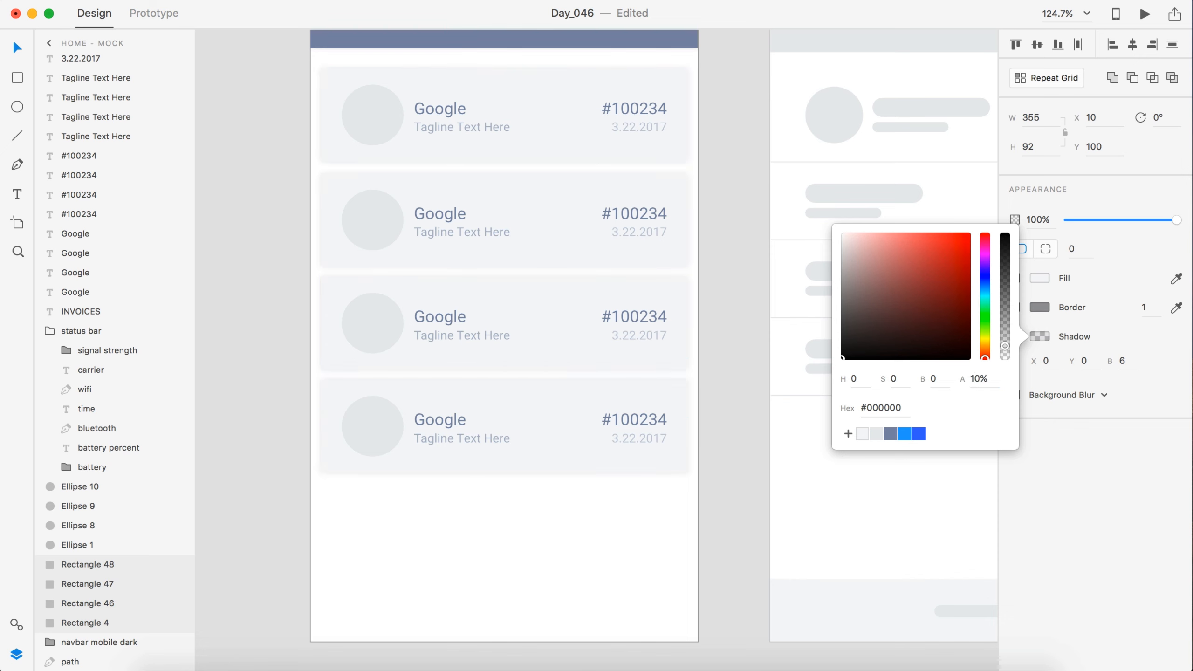
# Round the corners of the four invoice card backgrounds with a radius of 3
pyautogui.click(1079, 248)
pyautogui.write('3')
pyautogui.press('Return')
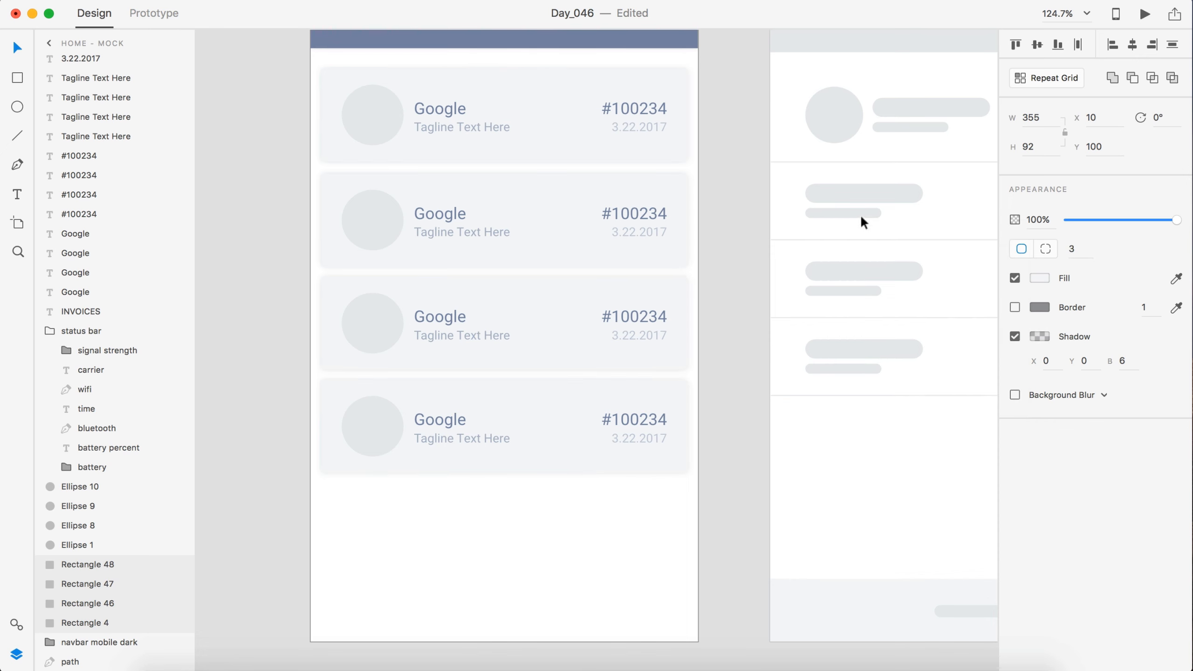
pyautogui.click(738, 209)
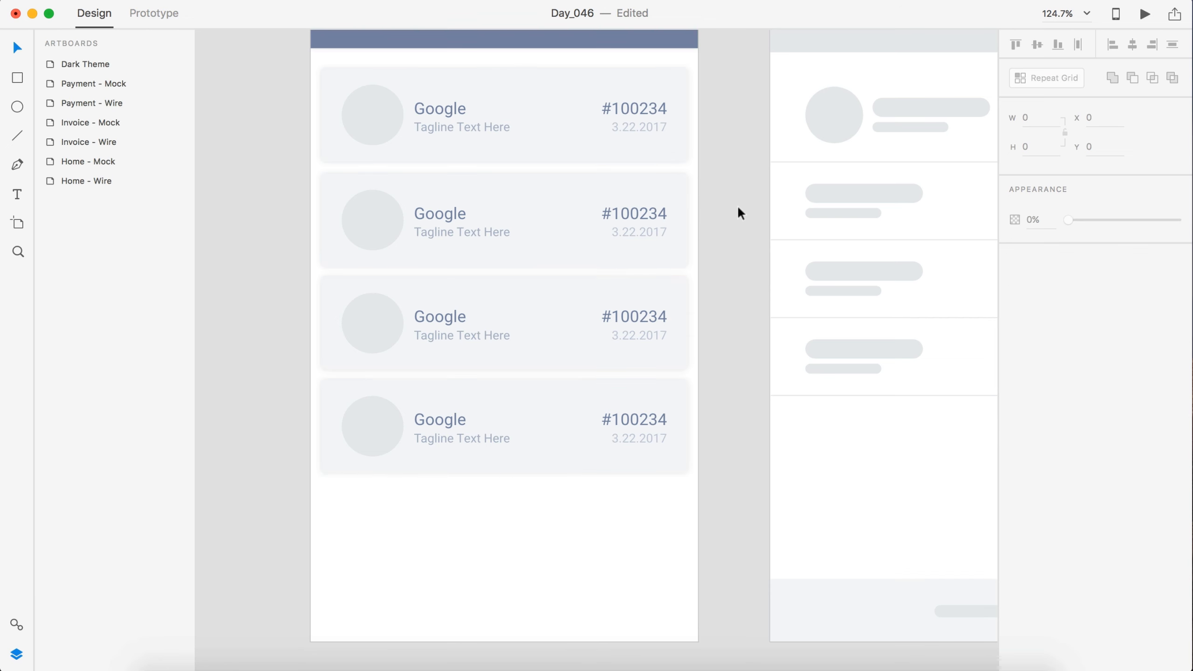
pyautogui.scroll(1, 738, 210)
pyautogui.hscroll(-1, 737, 209)
pyautogui.scroll(-2, 736, 205)
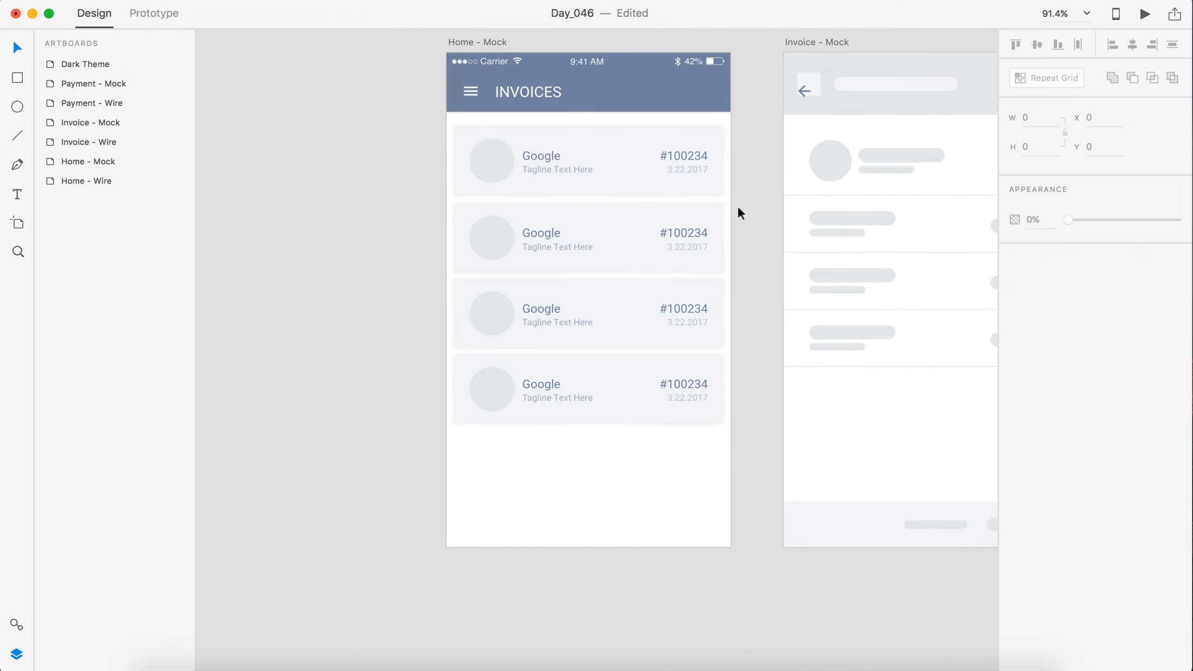
# Fill the Home mock artboard background with the saved light grey swatch #F4F7F8
pyautogui.click(638, 505)
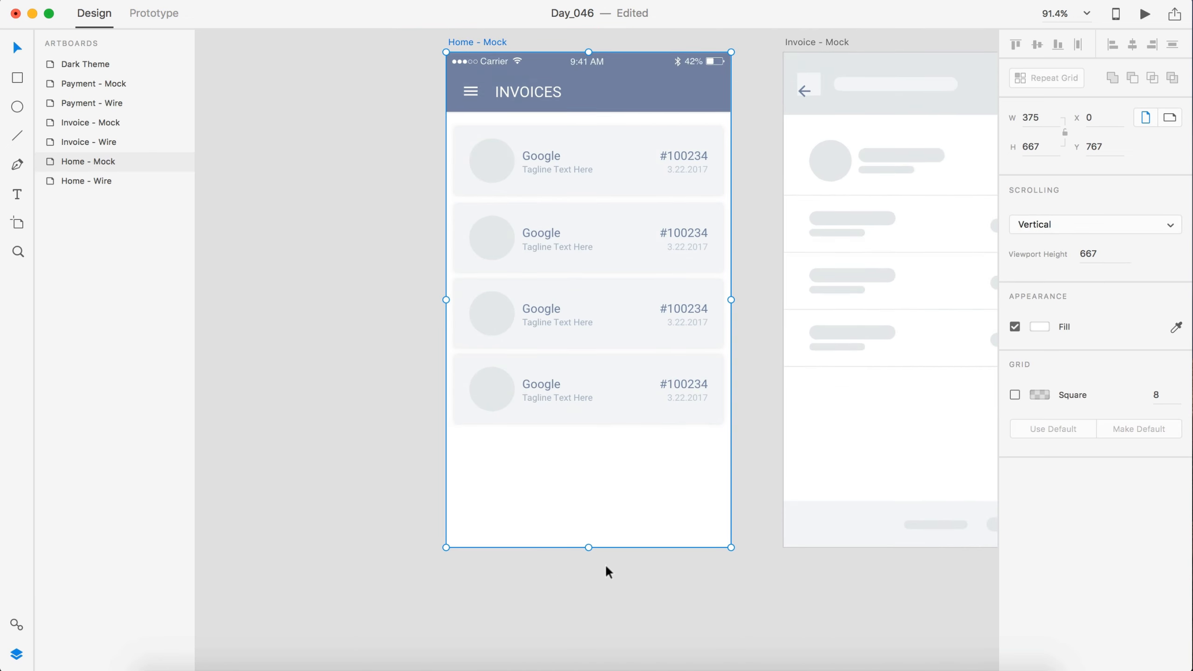
pyautogui.click(1038, 326)
pyautogui.click(861, 433)
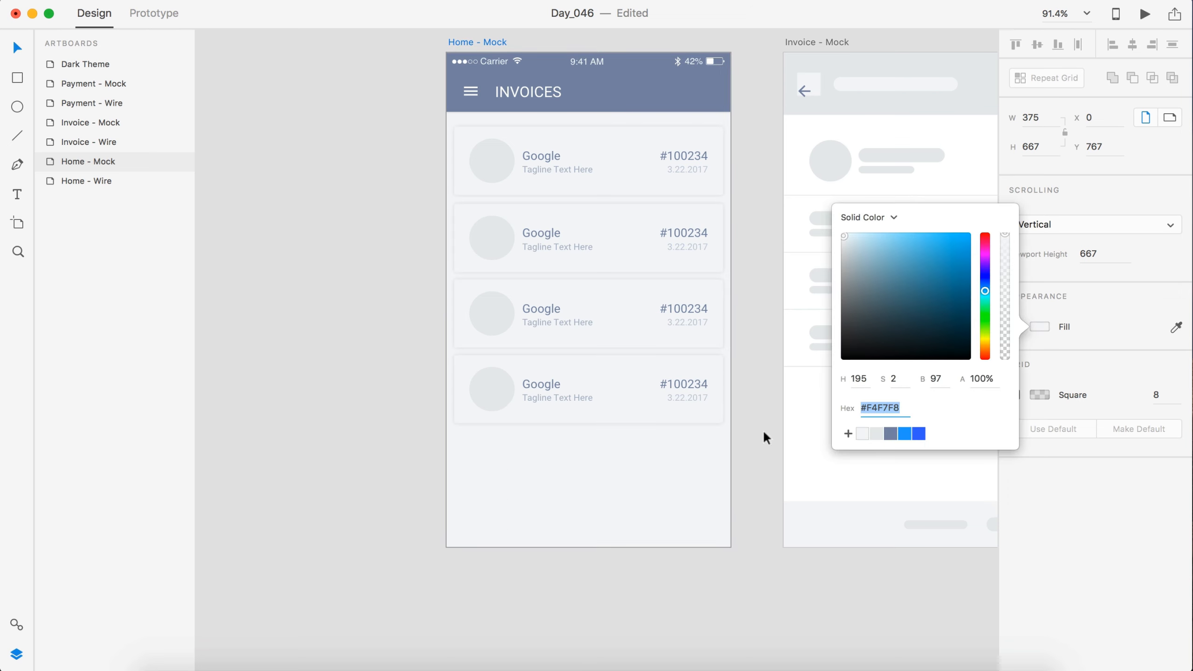
# Change the fill of all four invoice card backgrounds to white (#FFFFFF)
pyautogui.click(600, 388)
pyautogui.keyDown('shift'); pyautogui.click(651, 331); pyautogui.keyUp('shift')
pyautogui.keyDown('shift'); pyautogui.click(635, 229); pyautogui.keyUp('shift')
pyautogui.keyDown('shift'); pyautogui.click(635, 171); pyautogui.keyUp('shift')
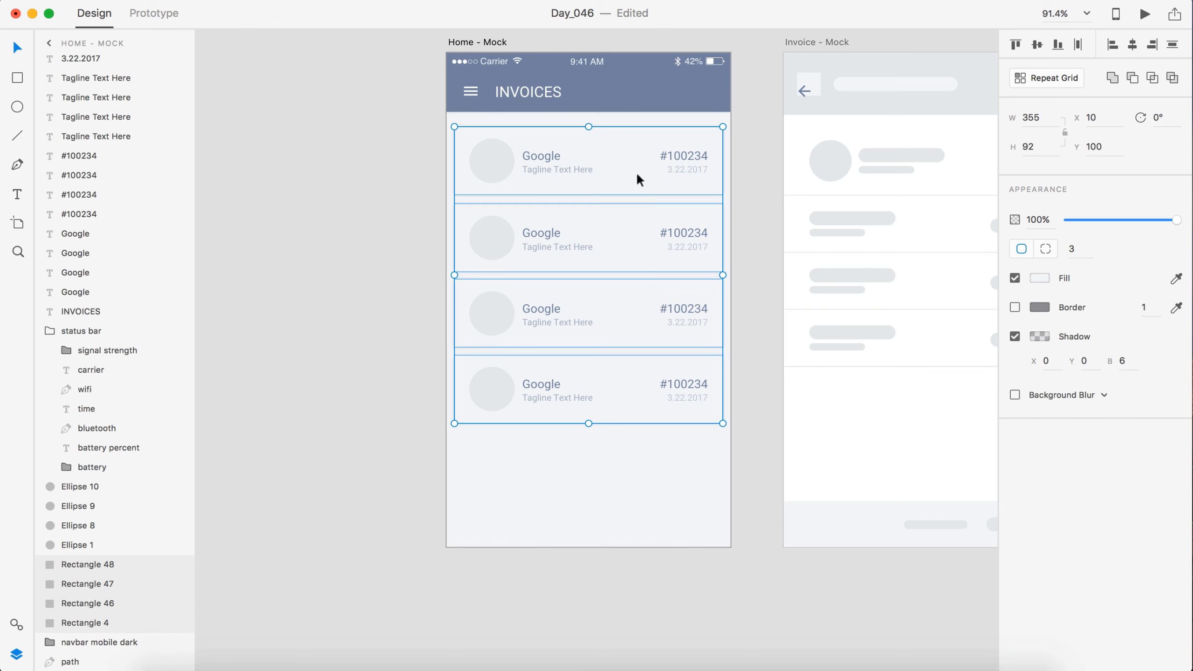
pyautogui.click(1032, 278)
pyautogui.write('fff')
pyautogui.press('Return')
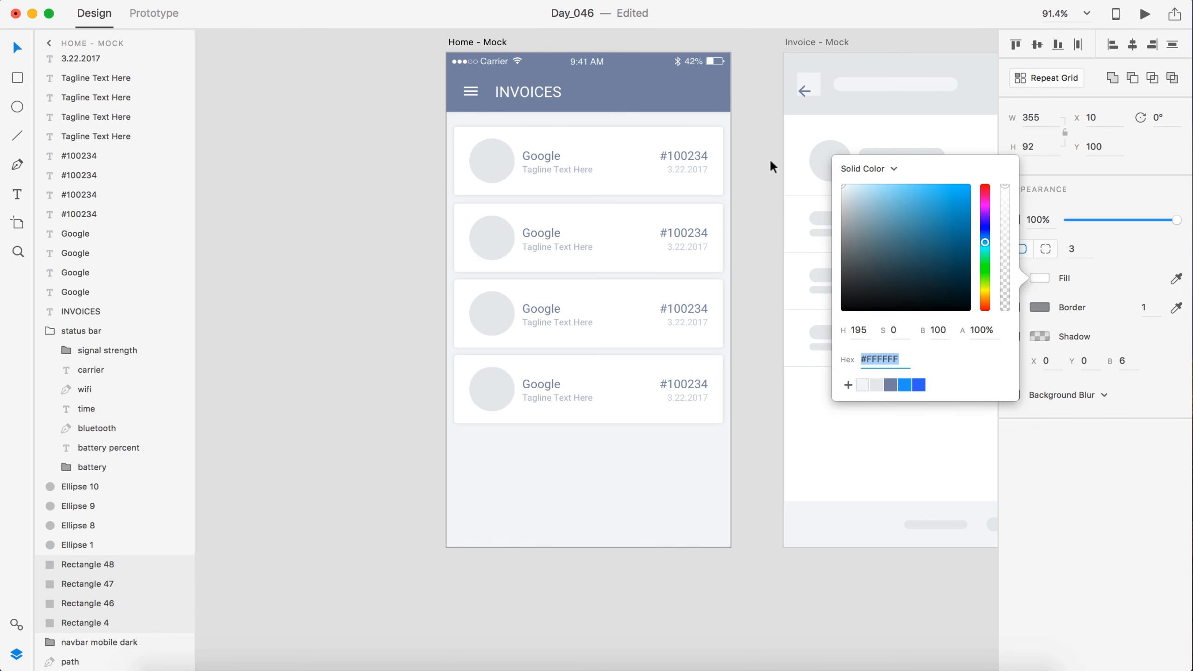
pyautogui.click(770, 158)
# Delete the placeholder square, title bar and grey header background from the Invoice mock, keeping the back arrow
pyautogui.hscroll(2, 745, 187)
pyautogui.scroll(-3, 371, 268)
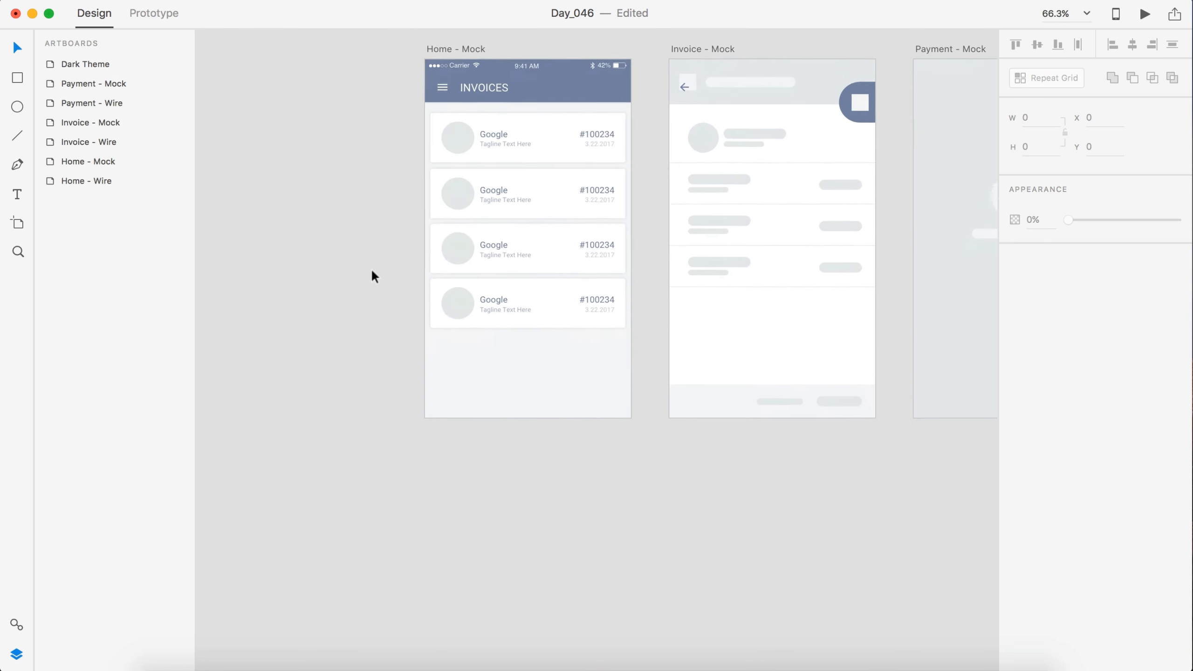
pyautogui.scroll(5, 541, 259)
pyautogui.scroll(-3, 688, 279)
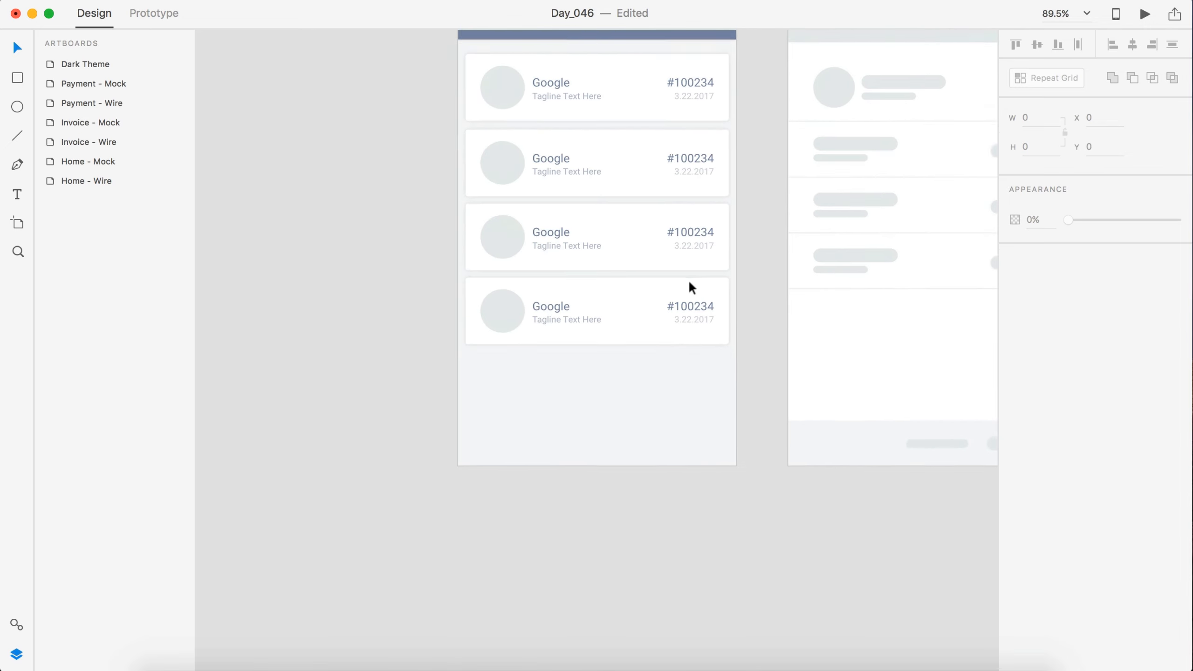
pyautogui.hscroll(2, 687, 279)
pyautogui.scroll(1, 688, 280)
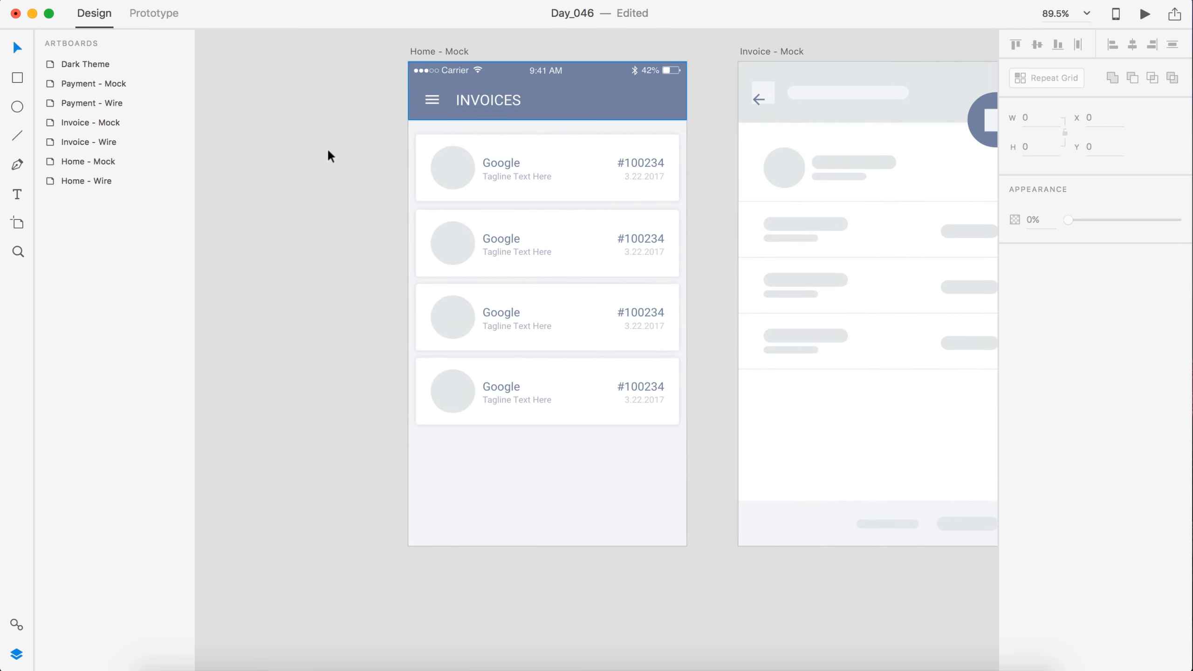
pyautogui.hscroll(5, 769, 189)
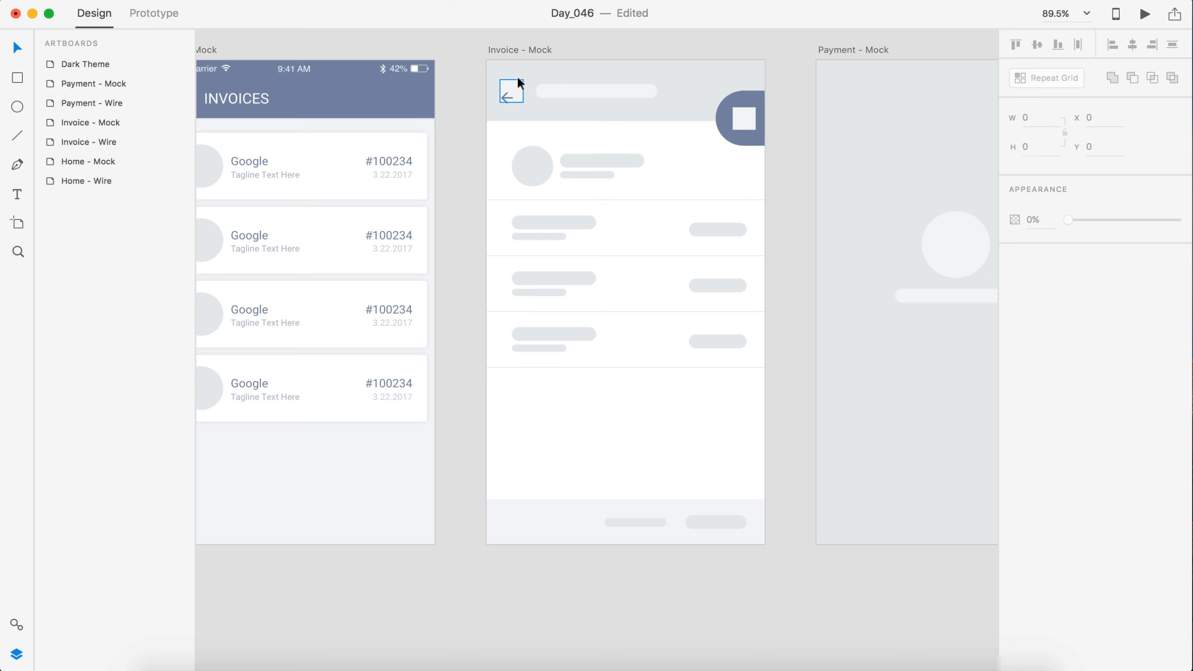
pyautogui.click(543, 85)
pyautogui.press('Delete')
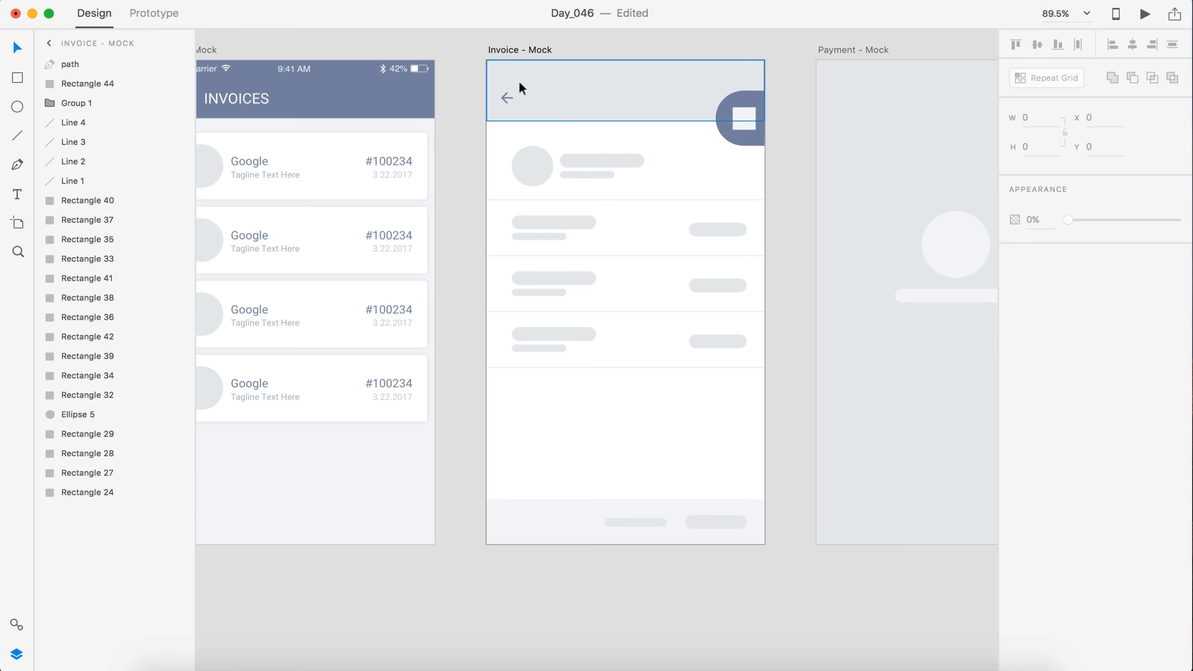
pyautogui.click(560, 86)
pyautogui.press('Delete')
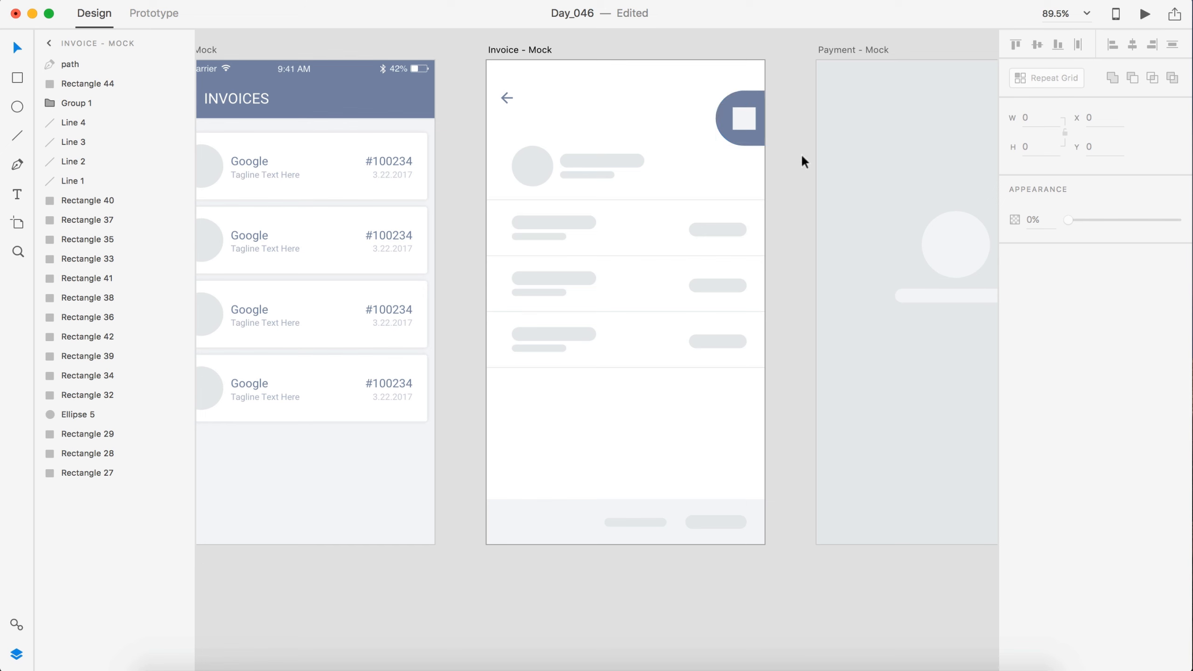
# Move the rounded blue action button down the right edge of the Invoice mock to just above the footer
pyautogui.moveTo(802, 153); pyautogui.dragTo(727, 418)
pyautogui.click(789, 339)
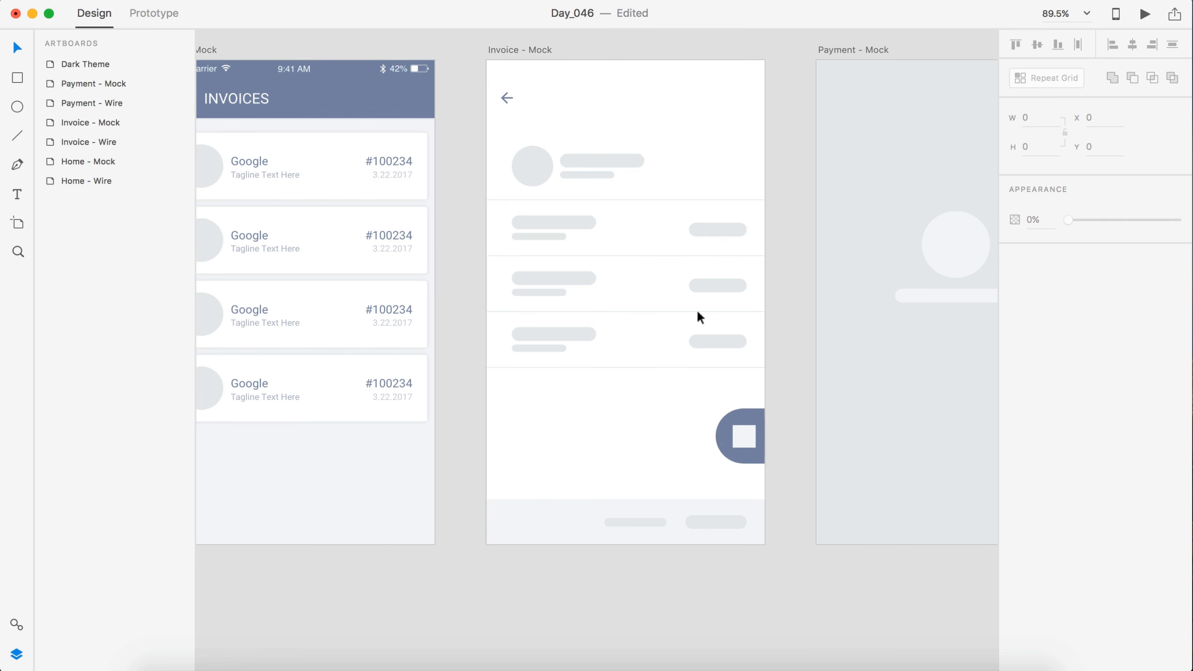
# Copy the complete header from the Home mock to the Invoice mock and send it behind the other elements
pyautogui.hscroll(-5, 417, 185)
pyautogui.click(587, 106)
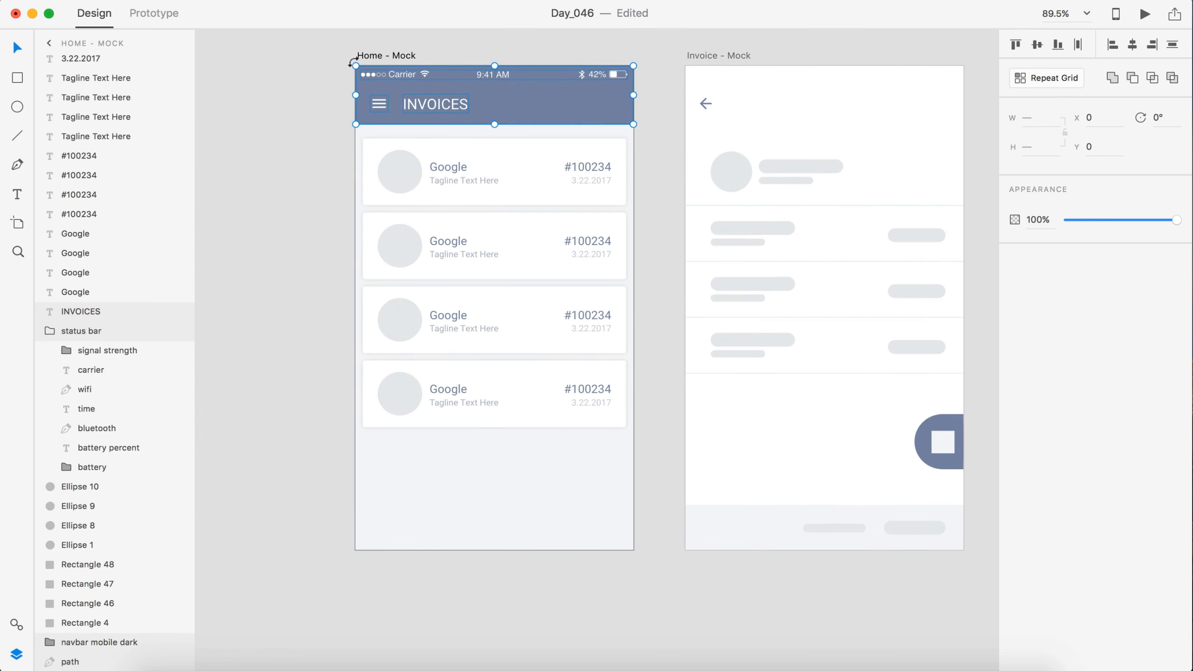
pyautogui.press('super+c')
pyautogui.click(709, 55)
pyautogui.press('super+v')
pyautogui.hscroll(3, 723, 94)
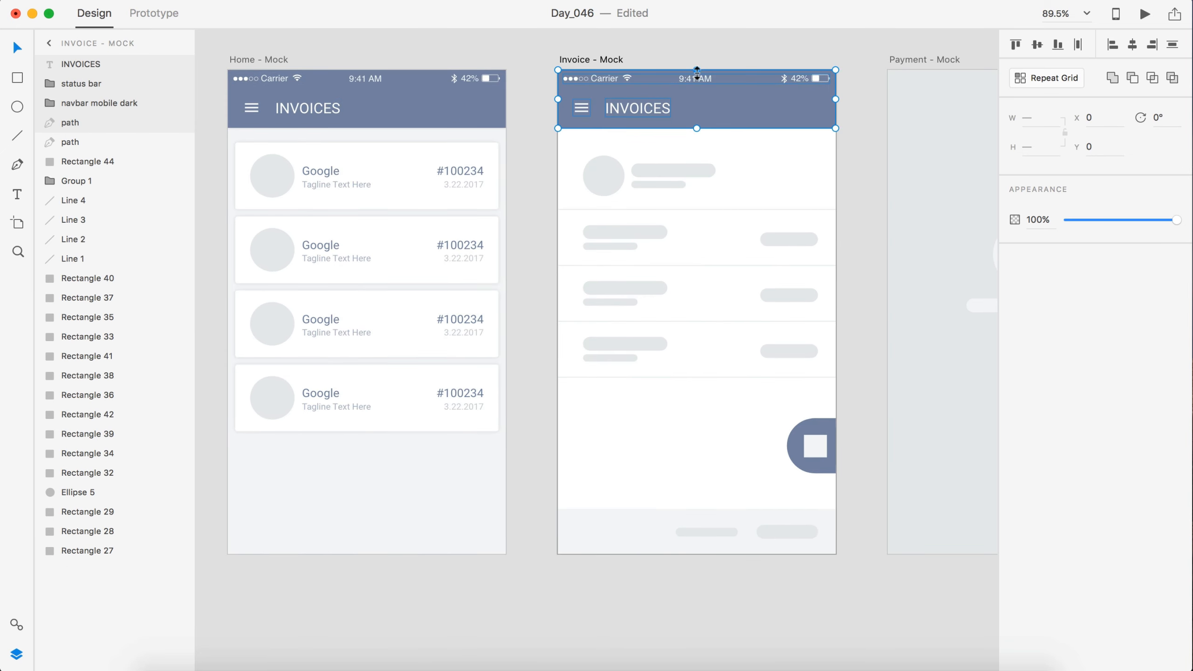
pyautogui.press('shift+super+[')
pyautogui.click(861, 111)
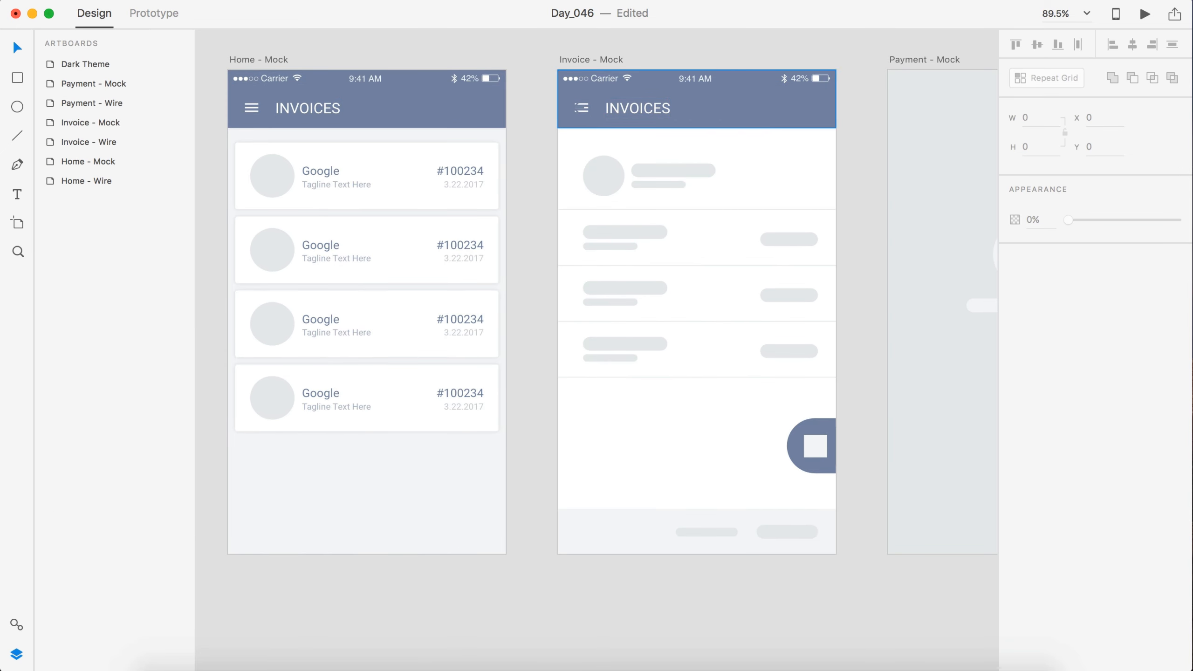
# Fill the Invoice mock's back arrow with white and shift it slightly to X 20.5
pyautogui.scroll(5, 649, 134)
pyautogui.click(521, 99)
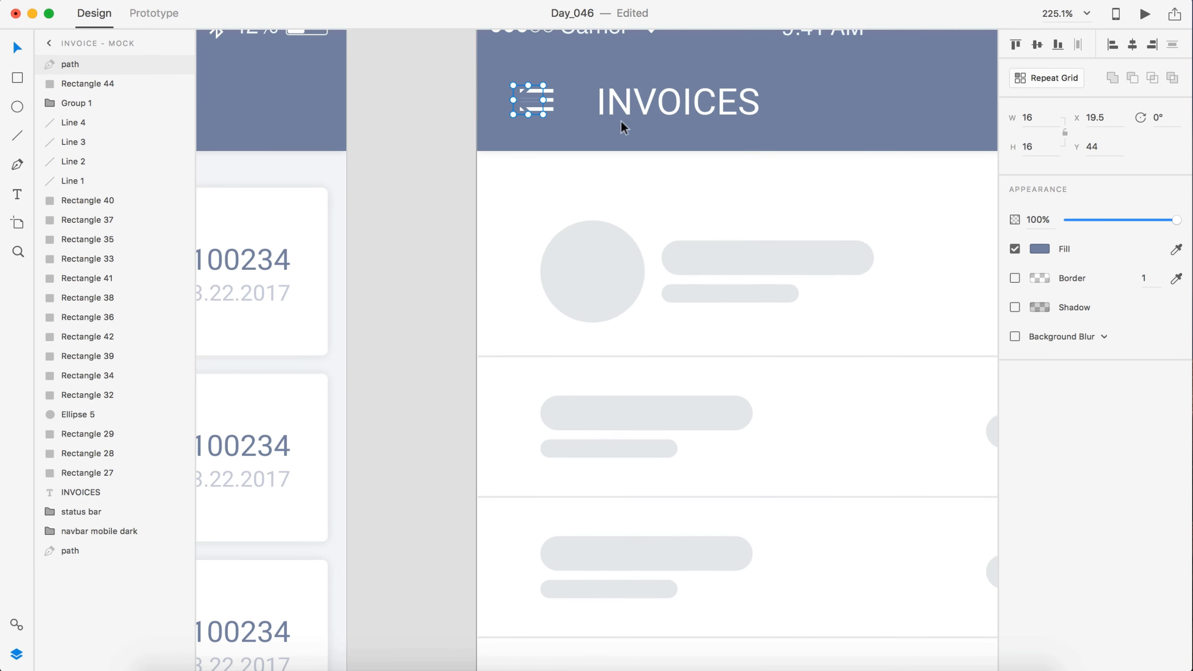
pyautogui.click(1039, 249)
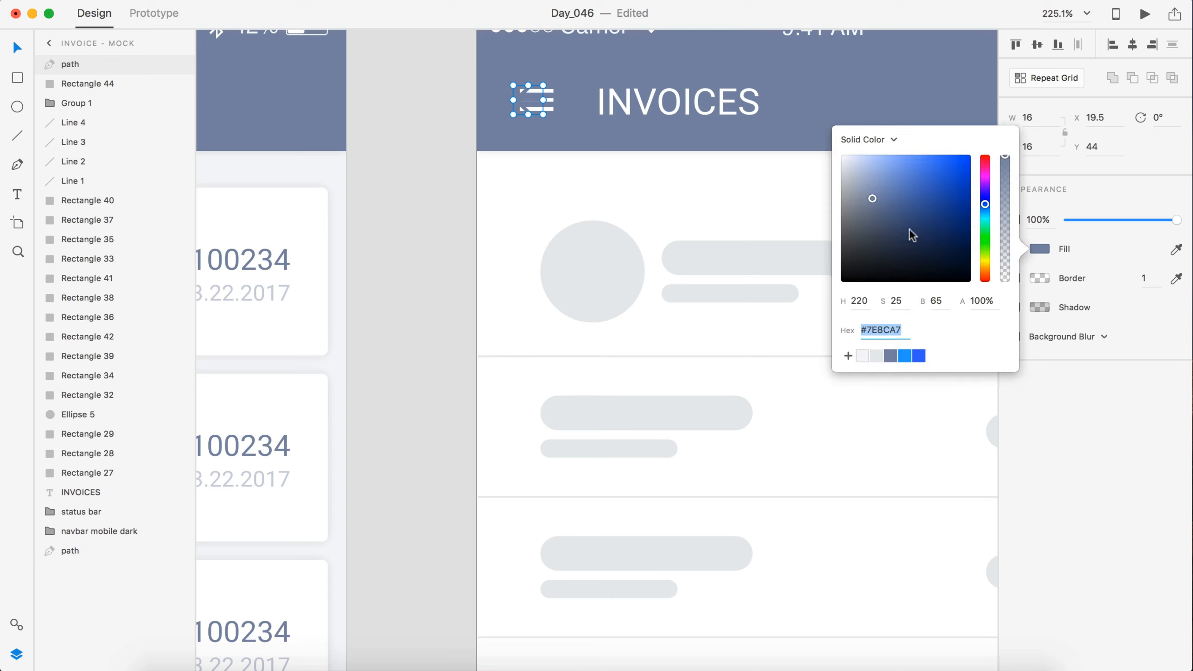
pyautogui.moveTo(910, 235); pyautogui.dragTo(713, 103)
pyautogui.moveTo(518, 99); pyautogui.dragTo(516, 95)
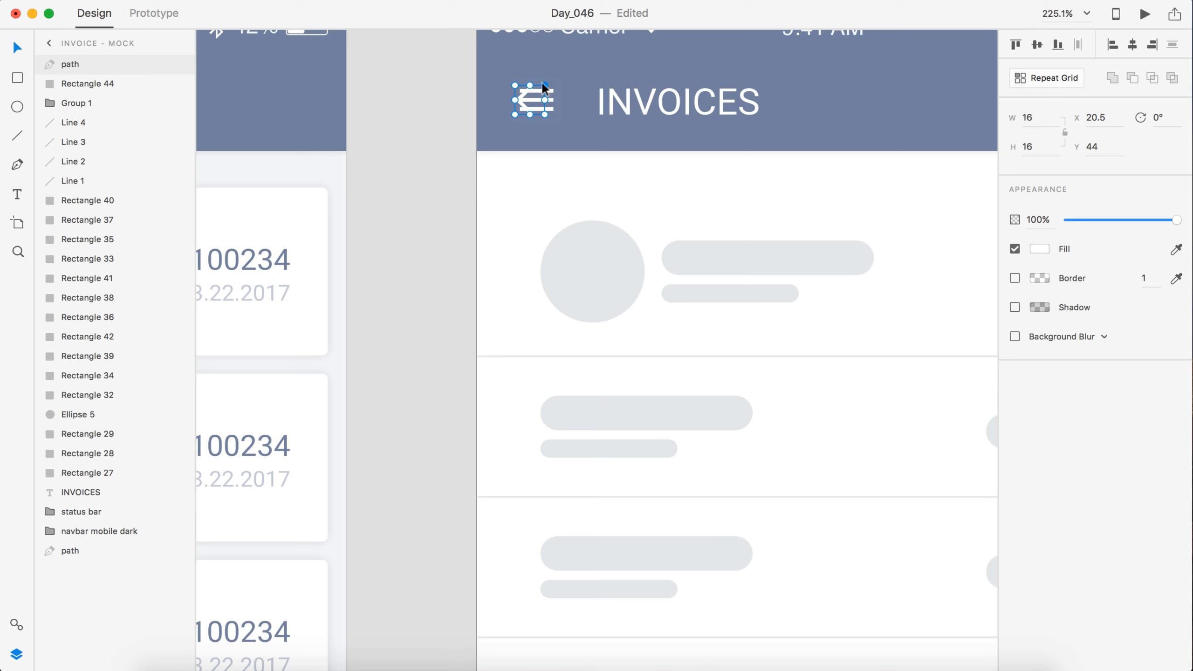
# Delete the copied hamburger menu icon behind the back arrow in the Invoice mock's header
pyautogui.click(549, 106)
pyautogui.press('Delete')
pyautogui.scroll(-5, 425, 132)
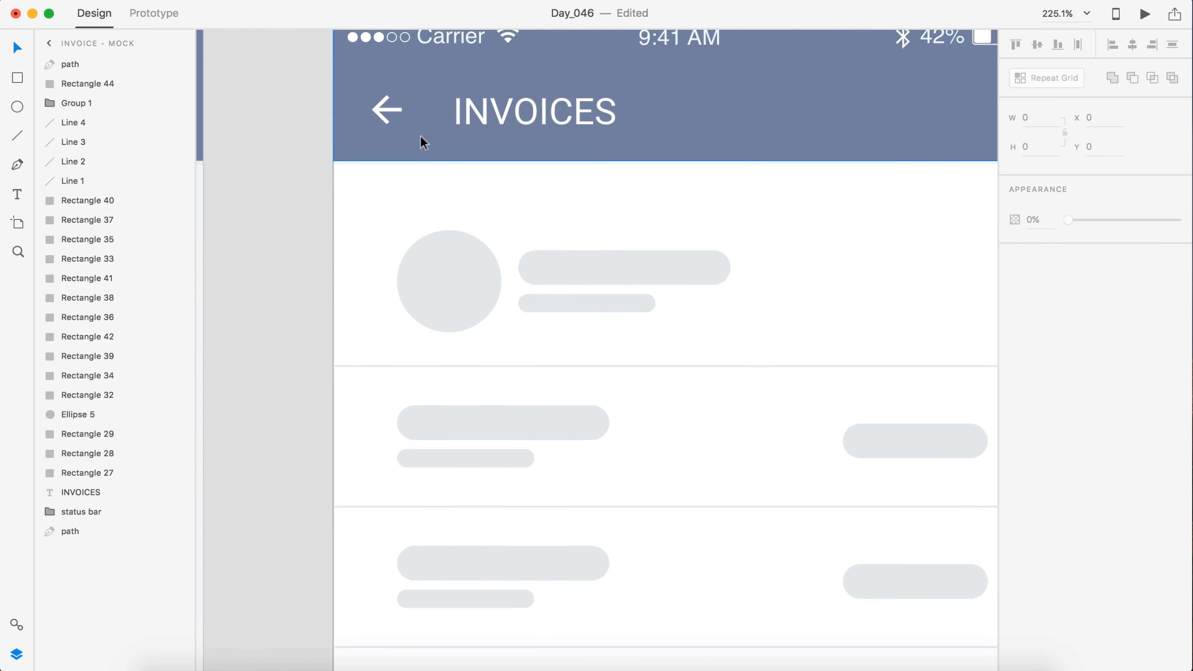
pyautogui.hscroll(-3, 412, 140)
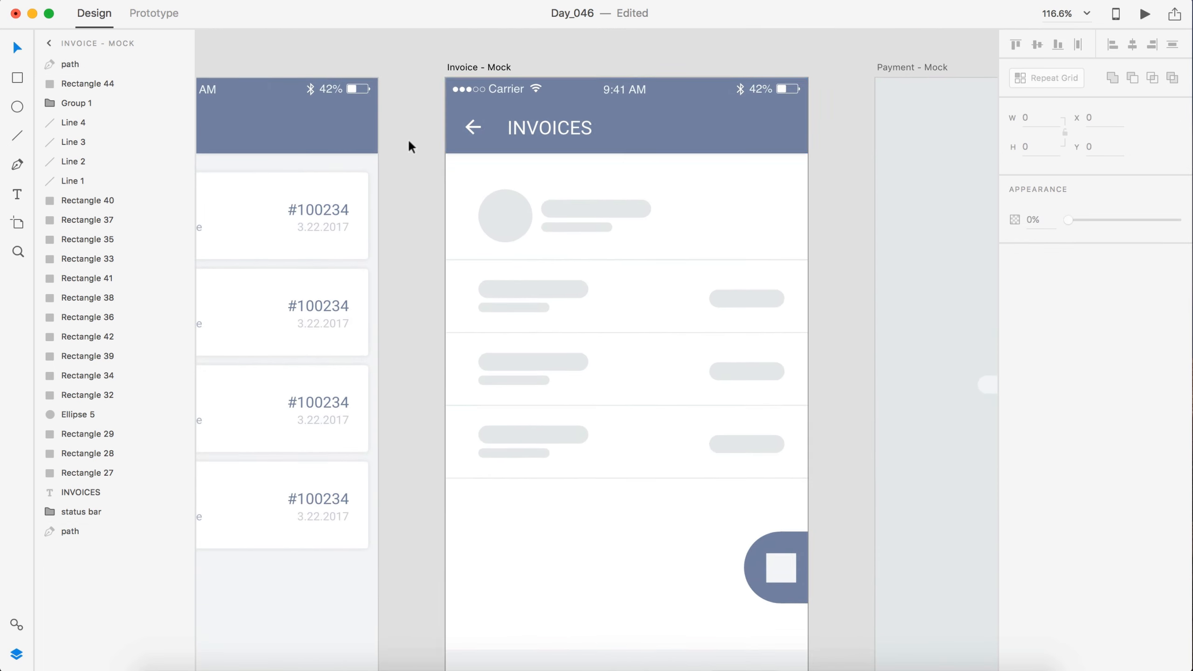
# Replace the INVOICES title in the Invoice mock's header with the same #-prefixed sample invoice number used on the cards
pyautogui.doubleClick(559, 125)
pyautogui.write('#')
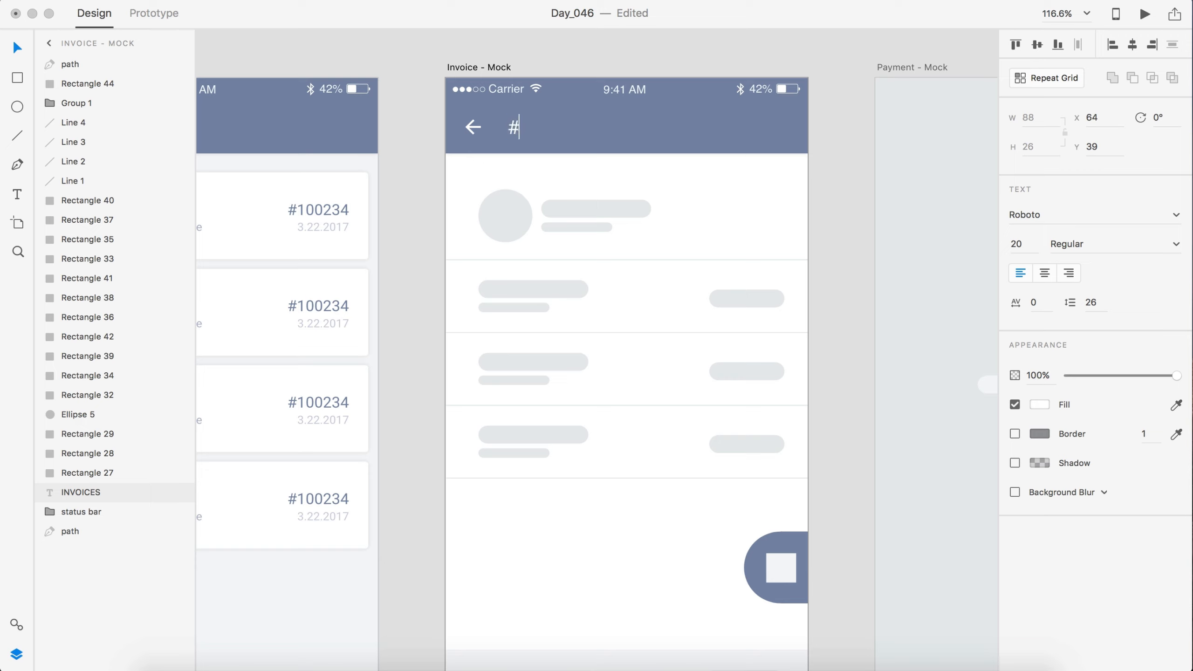
pyautogui.write('100234')
pyautogui.press('Escape')
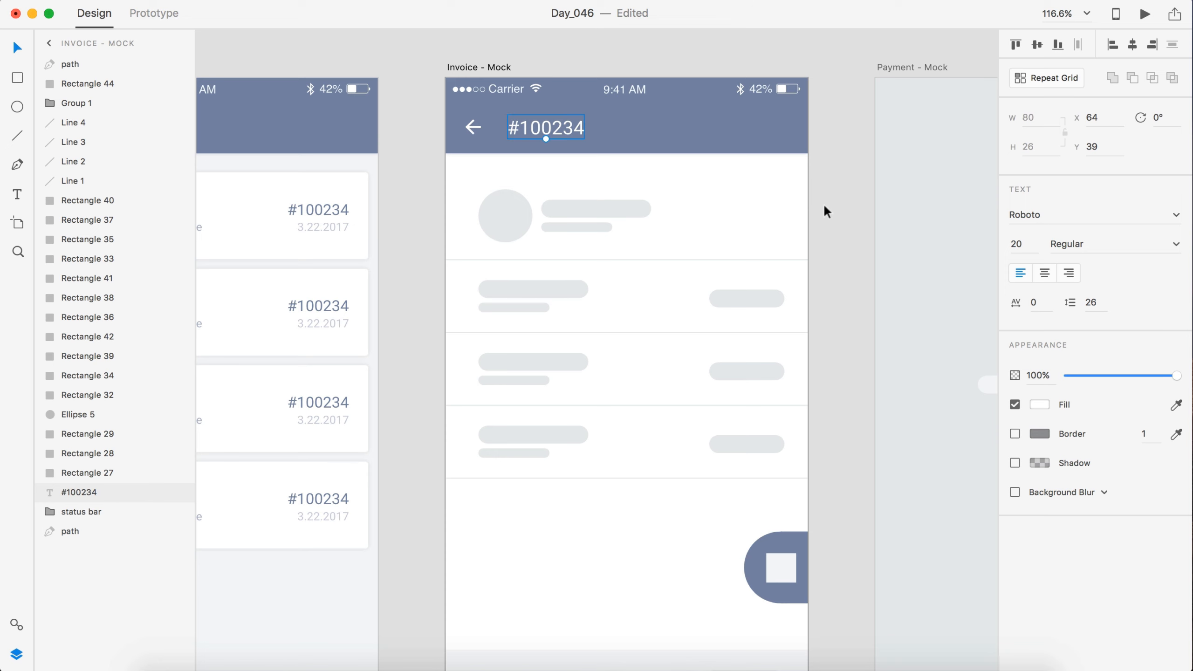
pyautogui.click(824, 203)
# Delete the iOS status bar from the Invoice mock's header
pyautogui.scroll(1, 823, 204)
pyautogui.hscroll(-1, 823, 204)
pyautogui.click(648, 116)
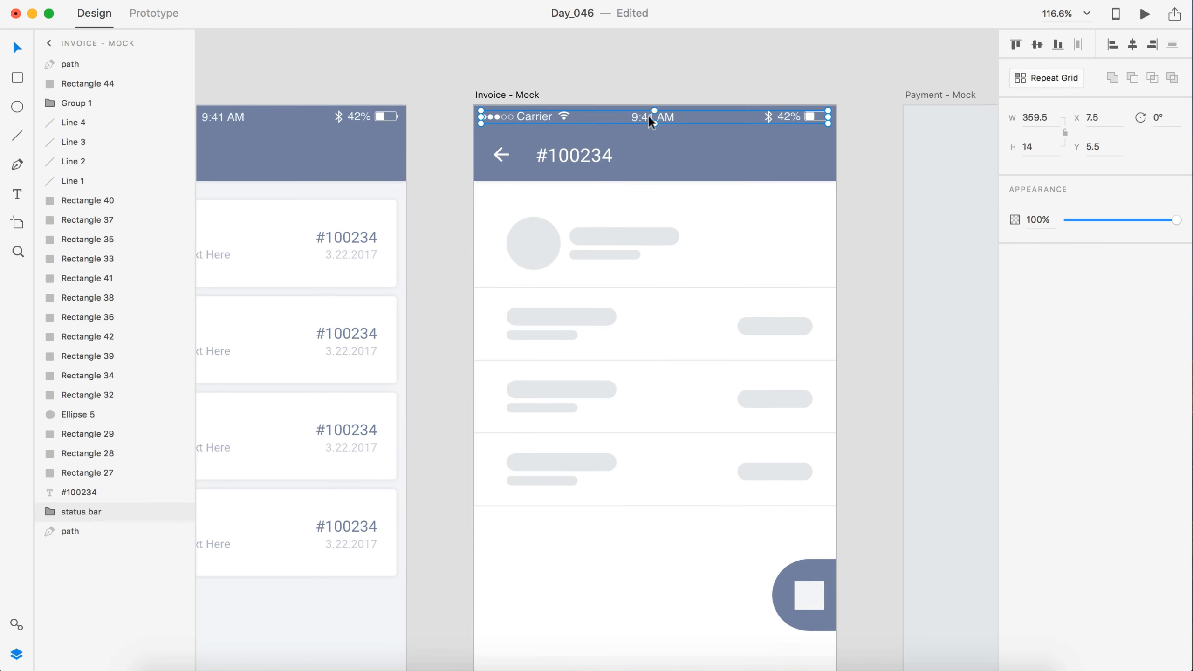
pyautogui.press('Delete')
# Move the Invoice mock's back arrow and invoice number title up together to Y 20
pyautogui.click(581, 149)
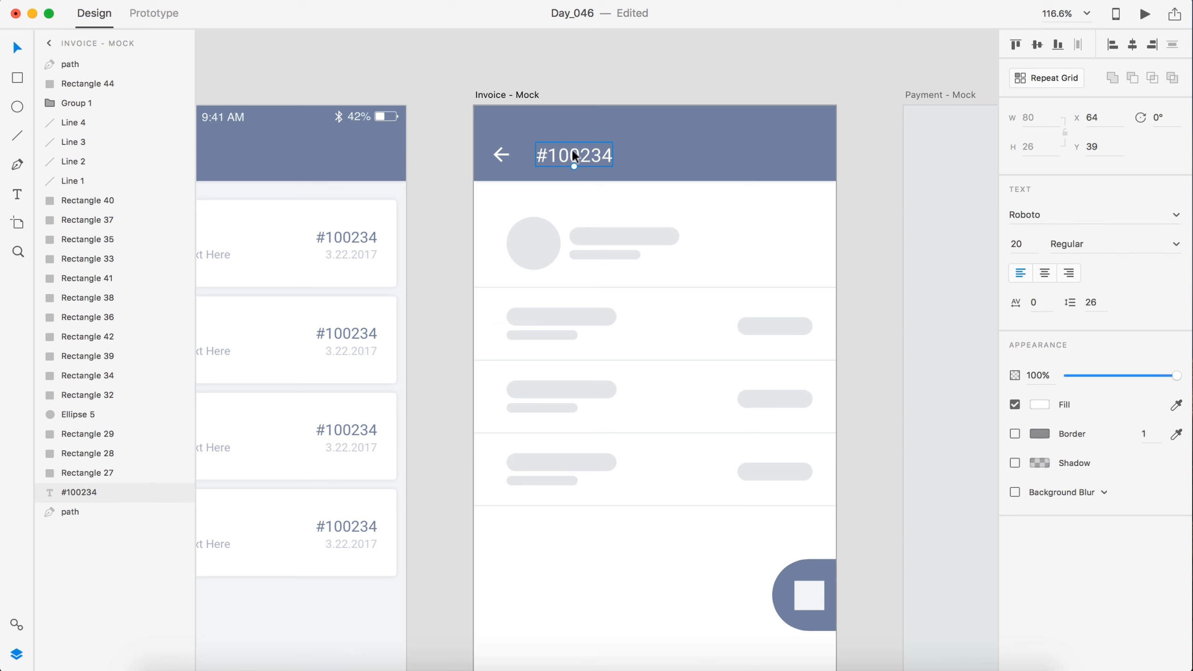
pyautogui.keyDown('shift'); pyautogui.click(497, 155); pyautogui.keyUp('shift')
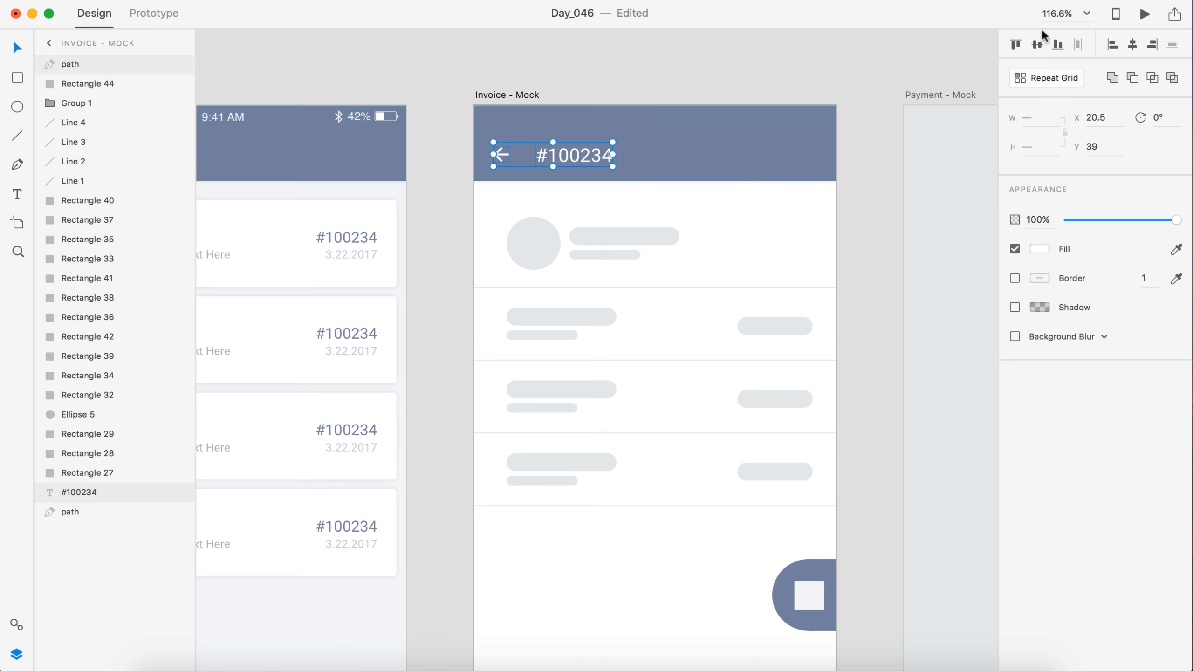
pyautogui.moveTo(582, 151); pyautogui.dragTo(582, 111)
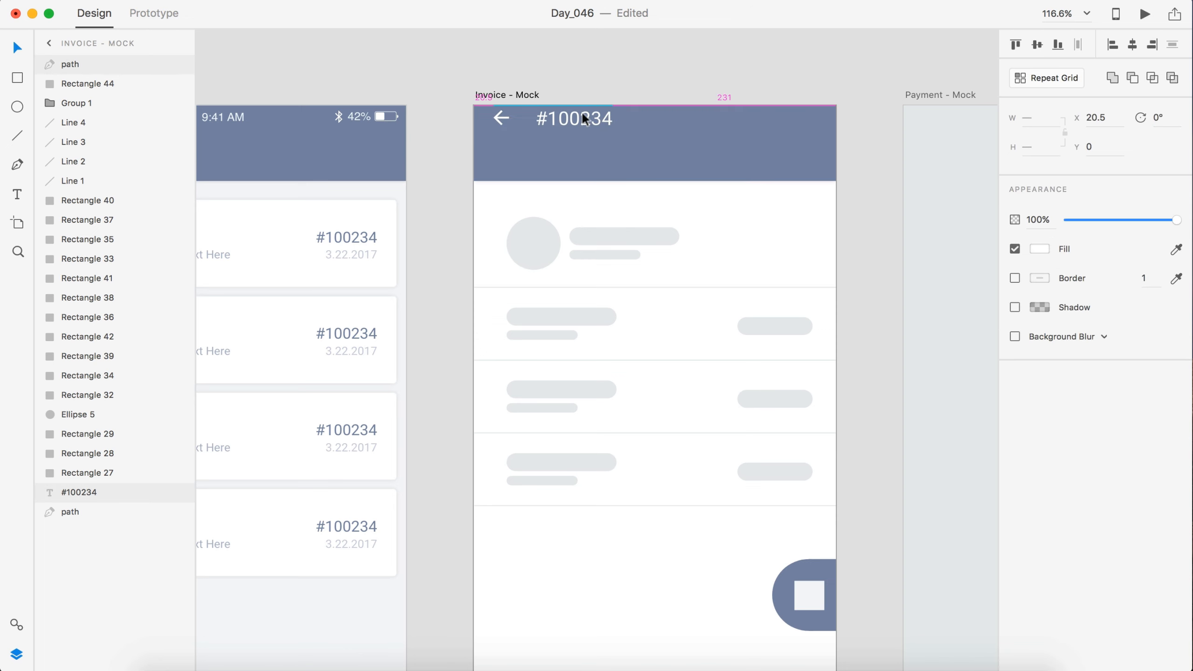
pyautogui.hotkey('shift', 'Down')
pyautogui.hotkey('shift', 'Down')
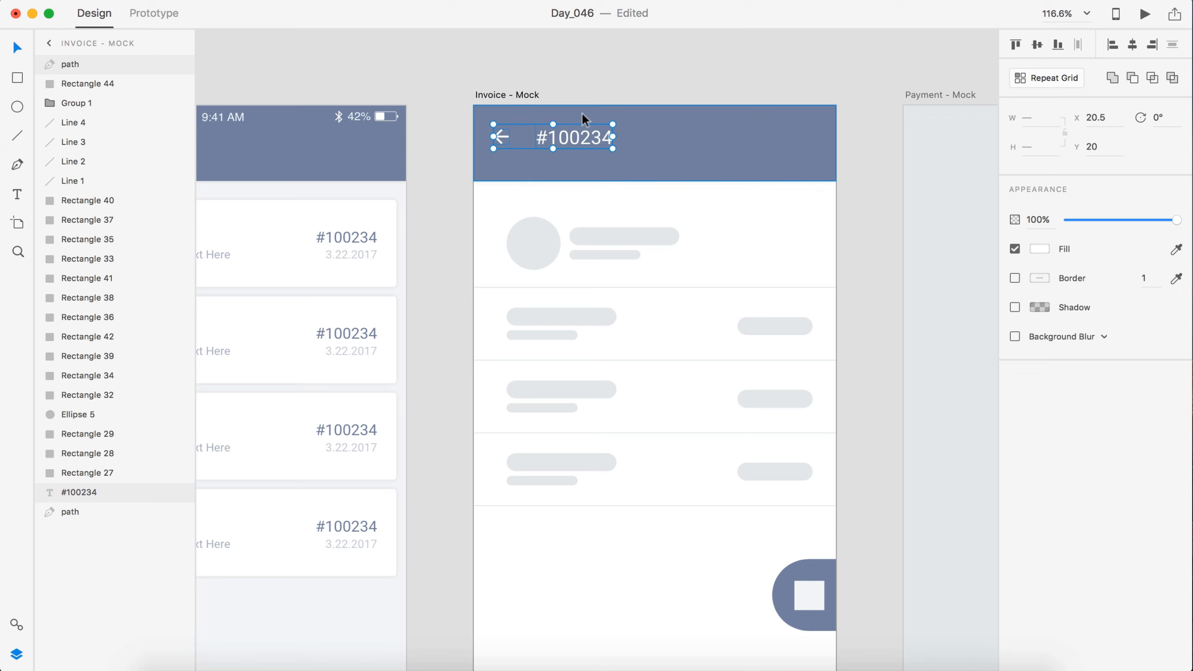
# Delete the Invoice mock's blue header bar and recolour the back arrow and invoice number light grey #E7EBED
pyautogui.click(653, 165)
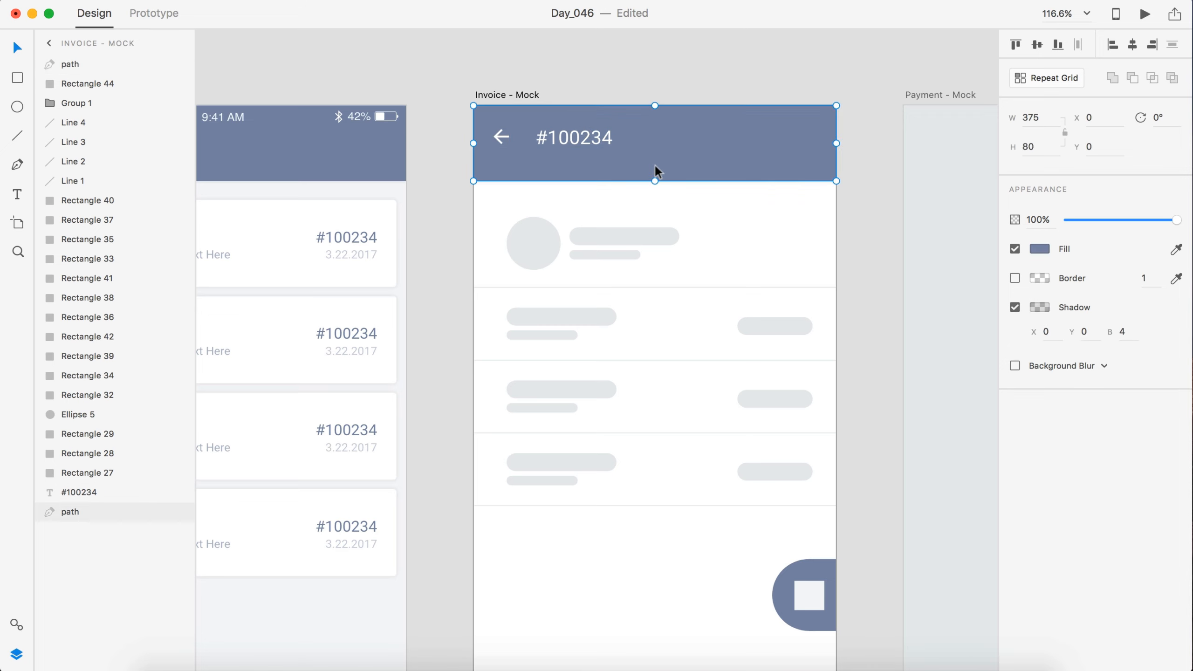
pyautogui.press('Delete')
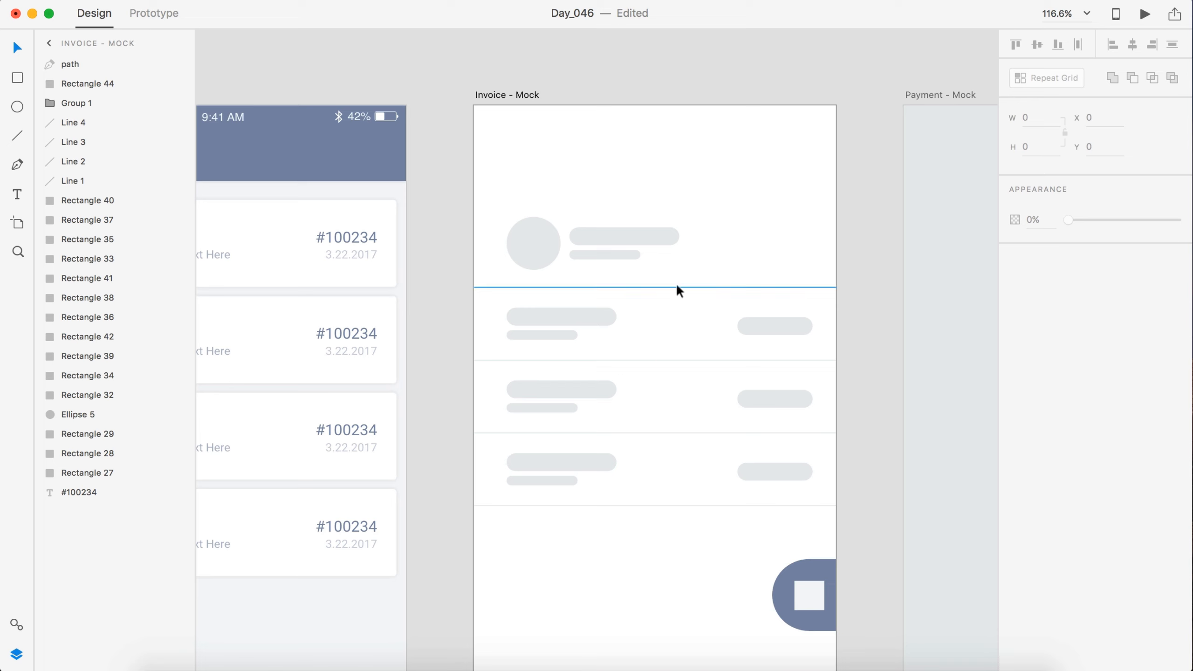
pyautogui.moveTo(663, 215); pyautogui.dragTo(437, 99)
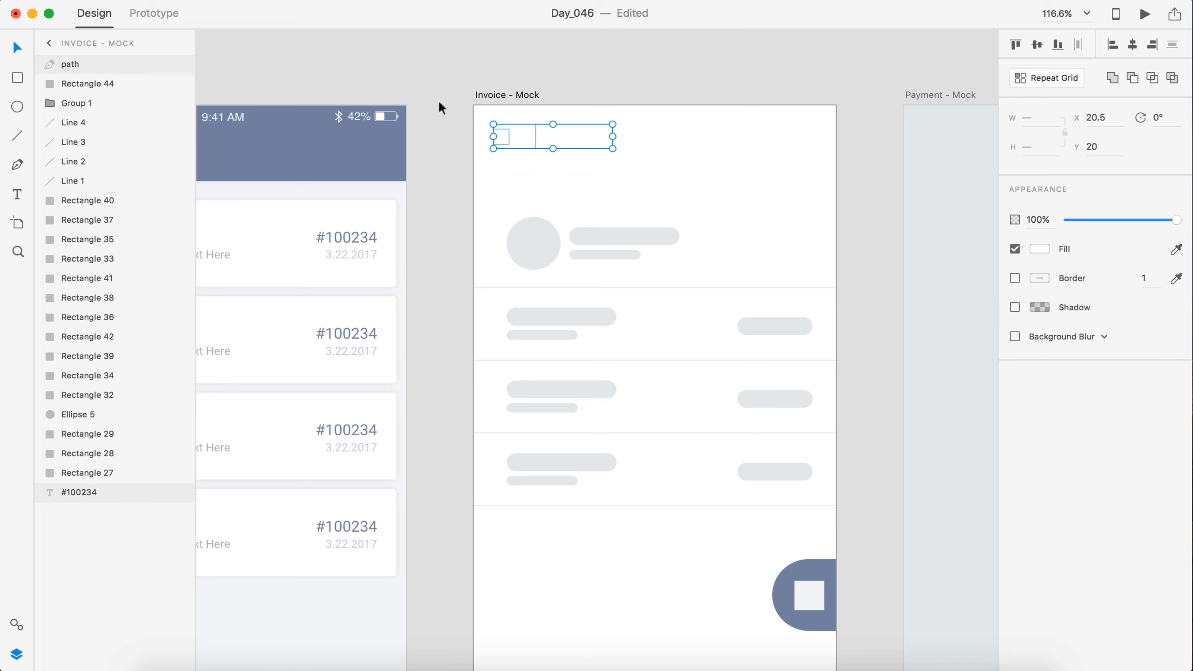
pyautogui.click(1038, 250)
pyautogui.click(865, 343)
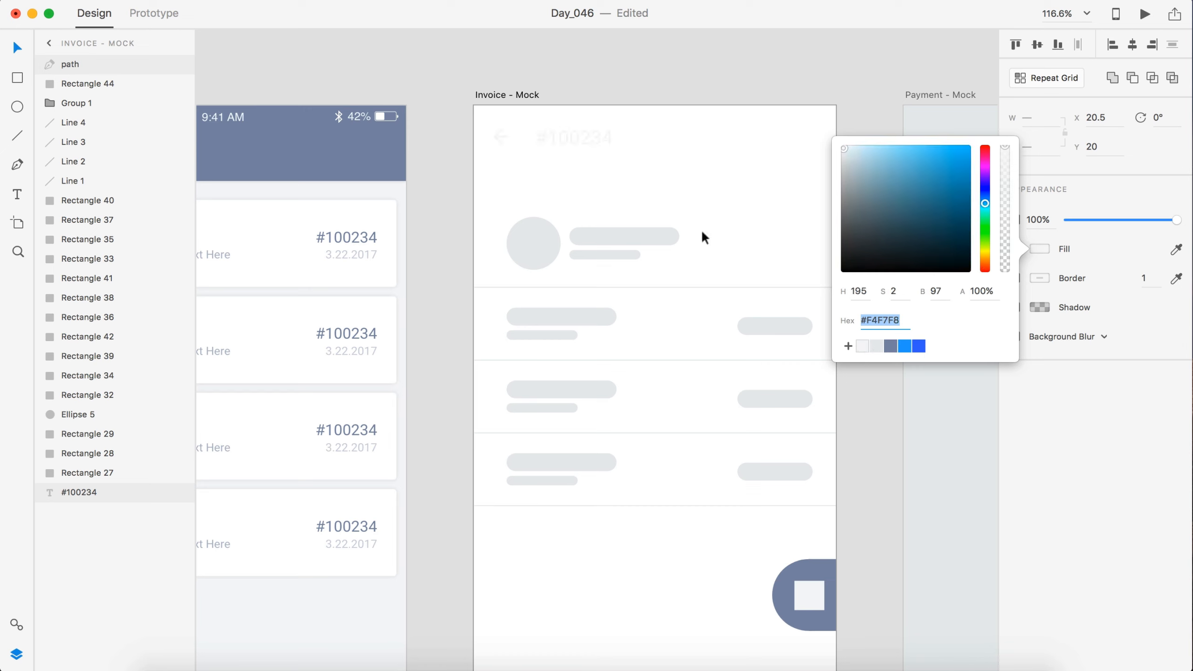
pyautogui.click(710, 285)
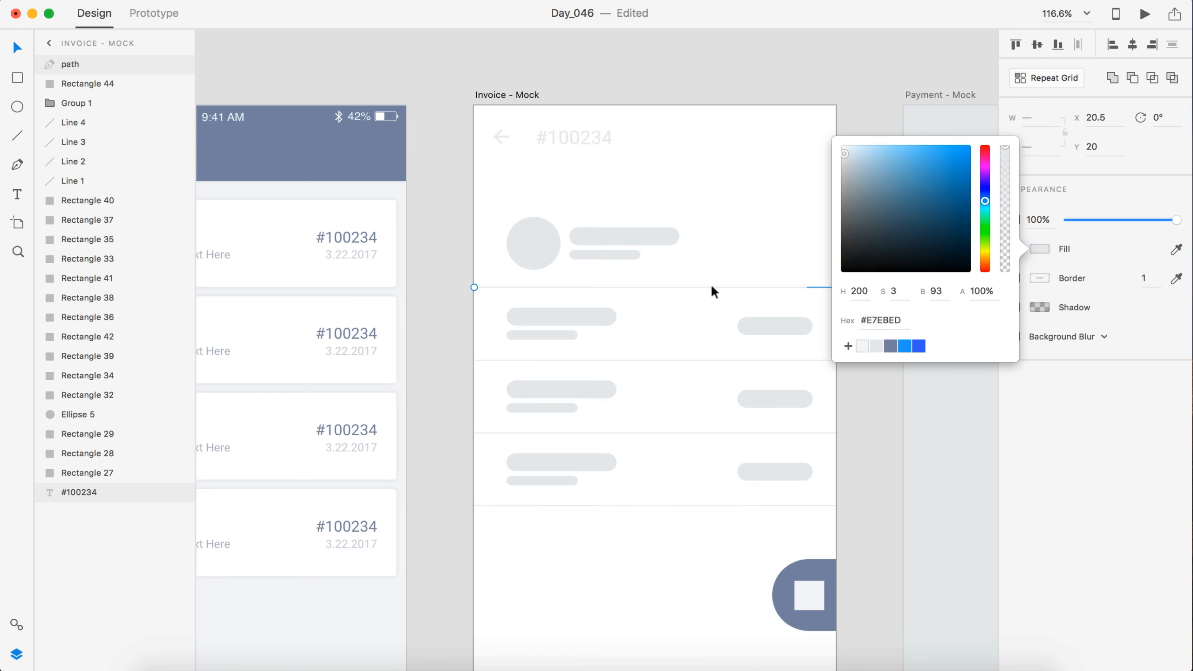
# Move the topmost divider line up beneath the Invoice mock's title row, to Y 66.5
pyautogui.moveTo(710, 280); pyautogui.dragTo(699, 148)
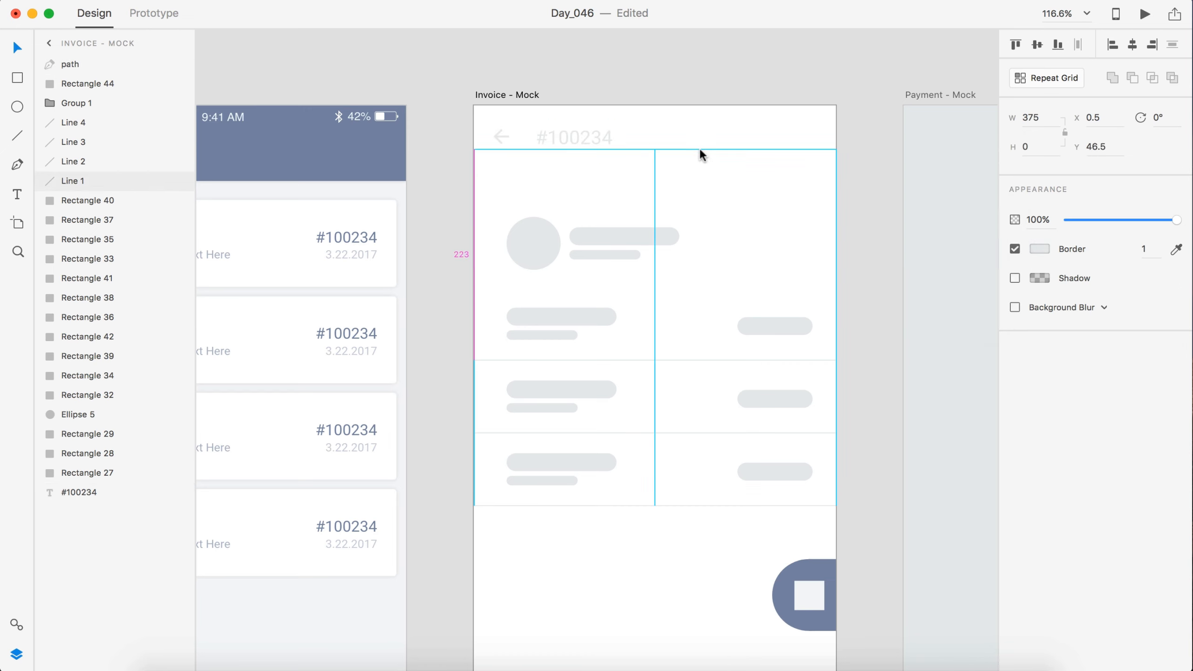
pyautogui.hotkey('shift', 'Down')
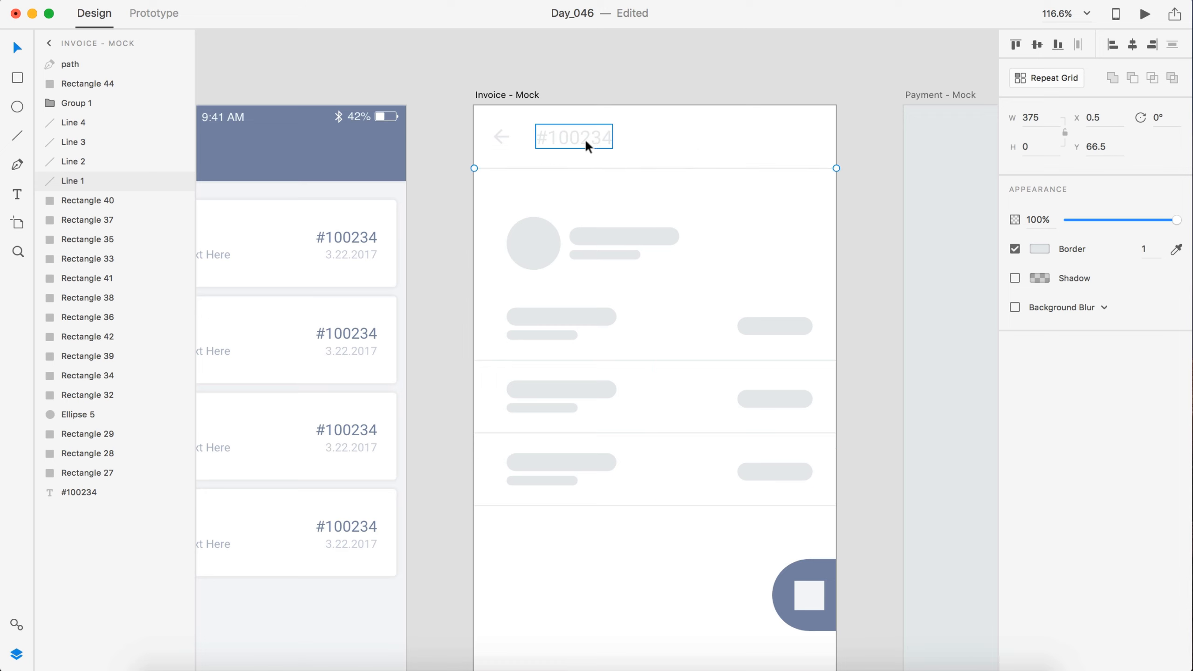
pyautogui.click(807, 224)
# Delete the placeholder avatar circle and its two text bars from the Invoice mock's client row
pyautogui.hscroll(3, 805, 216)
pyautogui.scroll(-2, 805, 216)
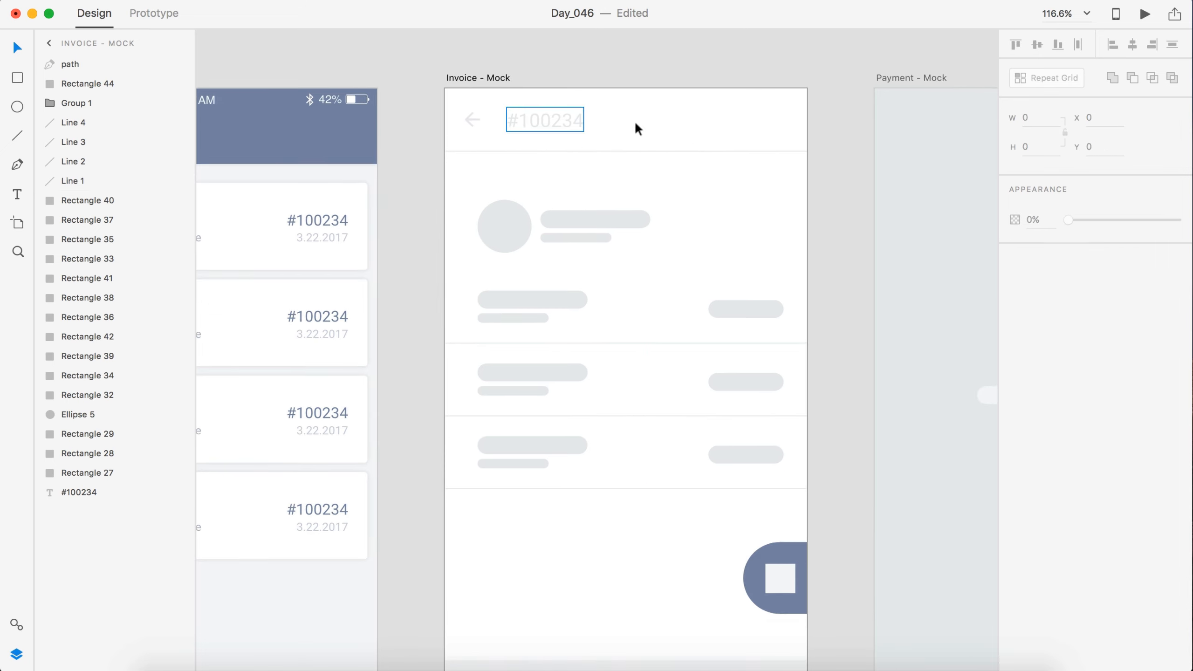
pyautogui.scroll(-1, 740, 218)
pyautogui.hscroll(-2, 740, 218)
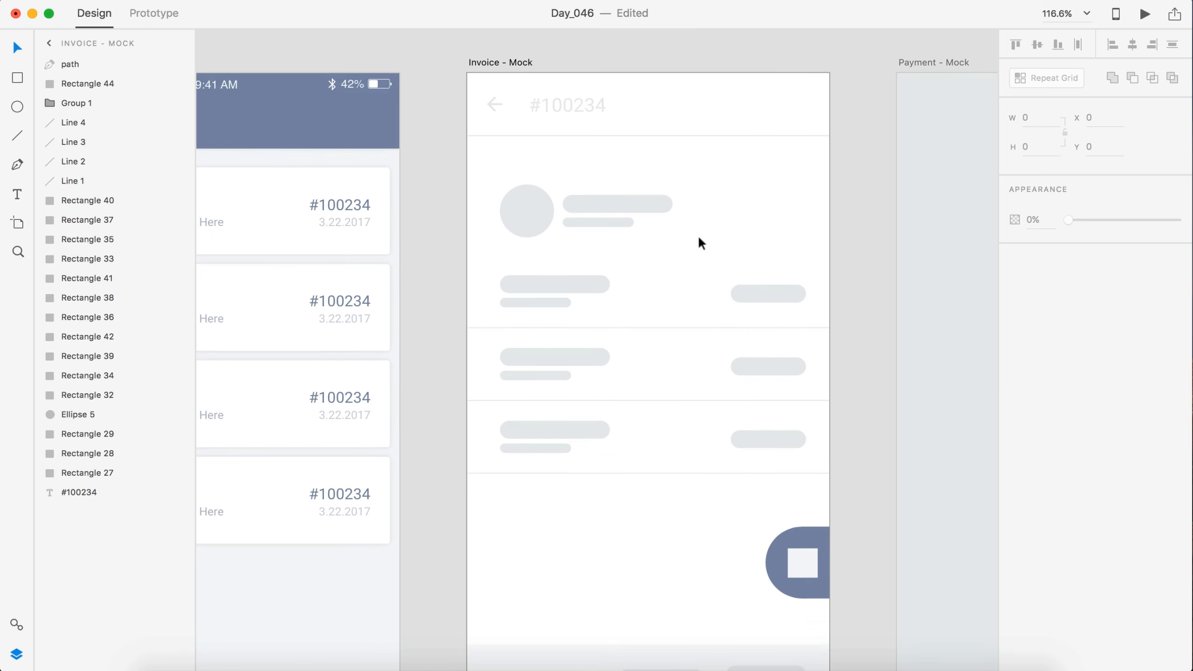
pyautogui.moveTo(699, 242); pyautogui.dragTo(484, 181)
pyautogui.press('Delete')
# Copy the avatar circle, Google name and tagline from the Home mock's first card into the Invoice mock's client row
pyautogui.hscroll(-10, 474, 183)
pyautogui.scroll(1, 474, 183)
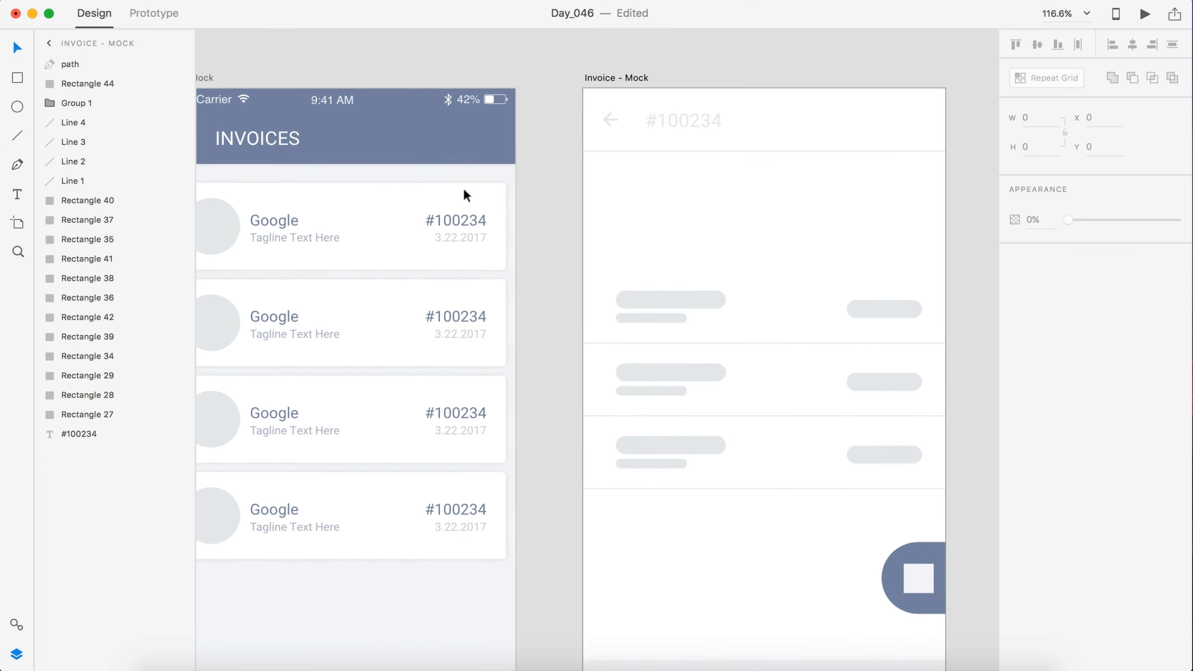
pyautogui.click(237, 219)
pyautogui.keyDown('shift'); pyautogui.click(269, 220); pyautogui.keyUp('shift')
pyautogui.keyDown('shift'); pyautogui.click(269, 227); pyautogui.keyUp('shift')
pyautogui.moveTo(269, 227); pyautogui.dragTo(734, 208)
pyautogui.hscroll(2, 613, 188)
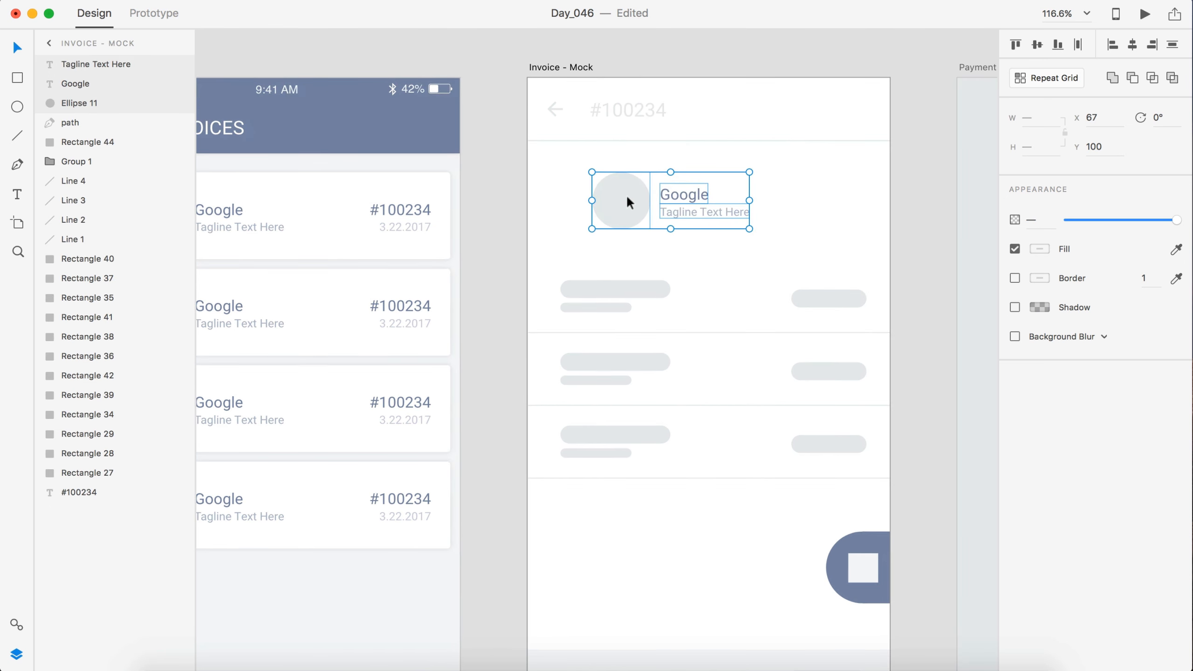
# Position the copied client avatar and text below the header divider at Y 87, roughly in line with the placeholder rows
pyautogui.moveTo(627, 194); pyautogui.dragTo(561, 188)
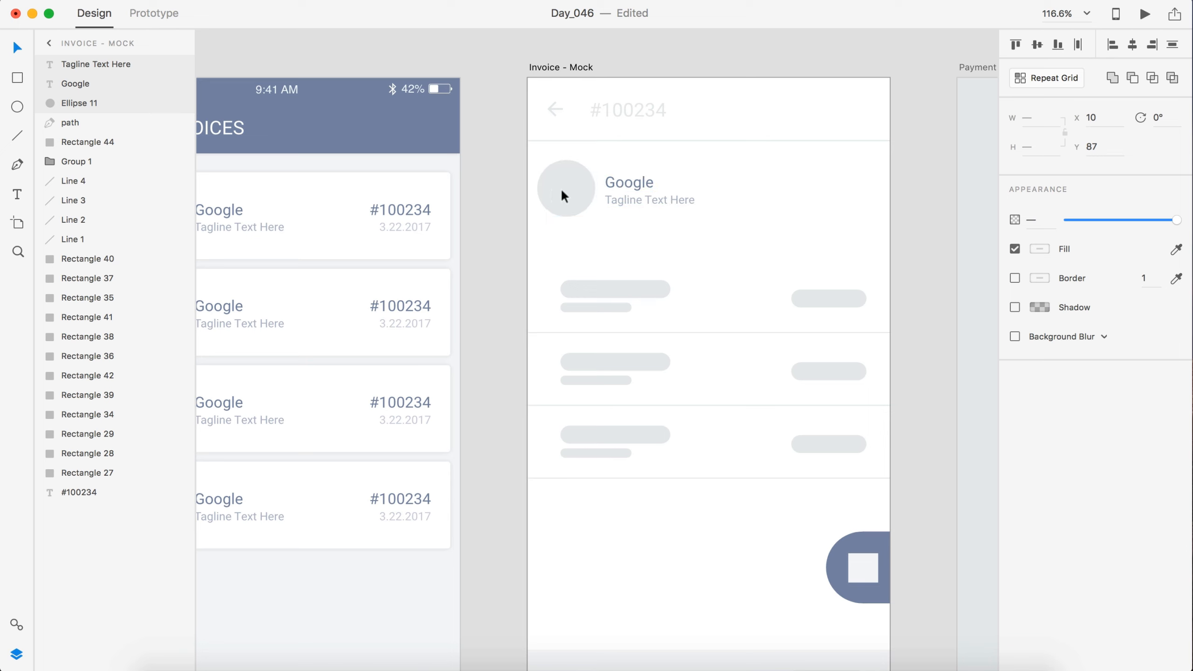
pyautogui.click(764, 239)
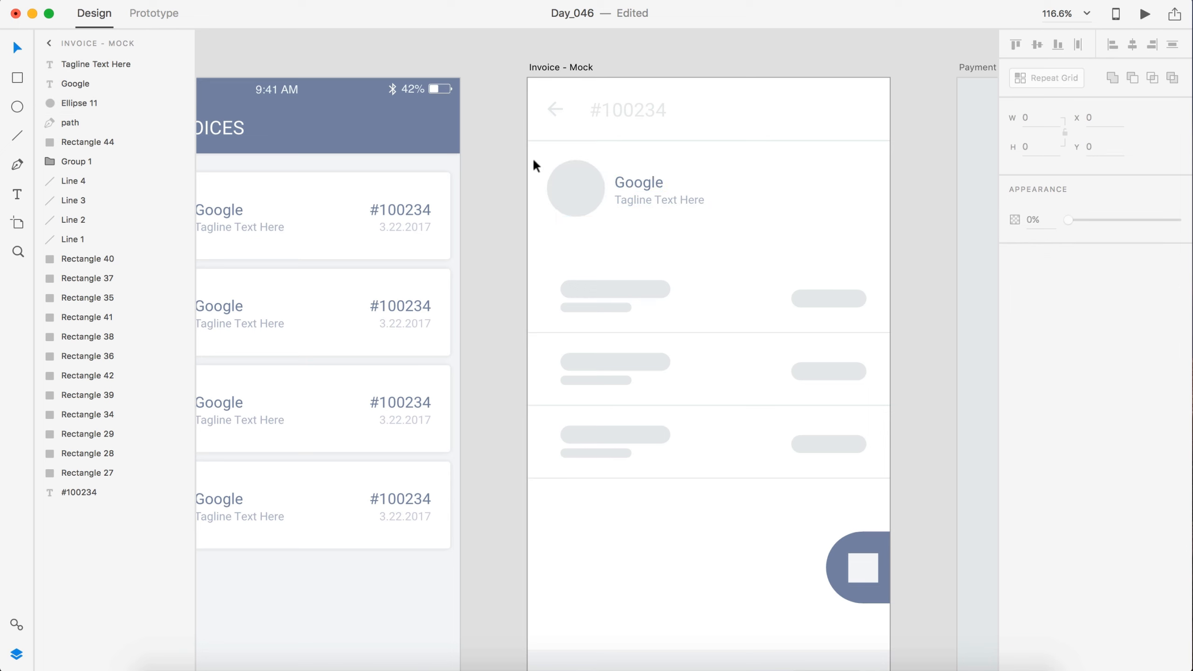
pyautogui.click(613, 208)
pyautogui.moveTo(546, 168); pyautogui.dragTo(550, 169)
pyautogui.click(727, 210)
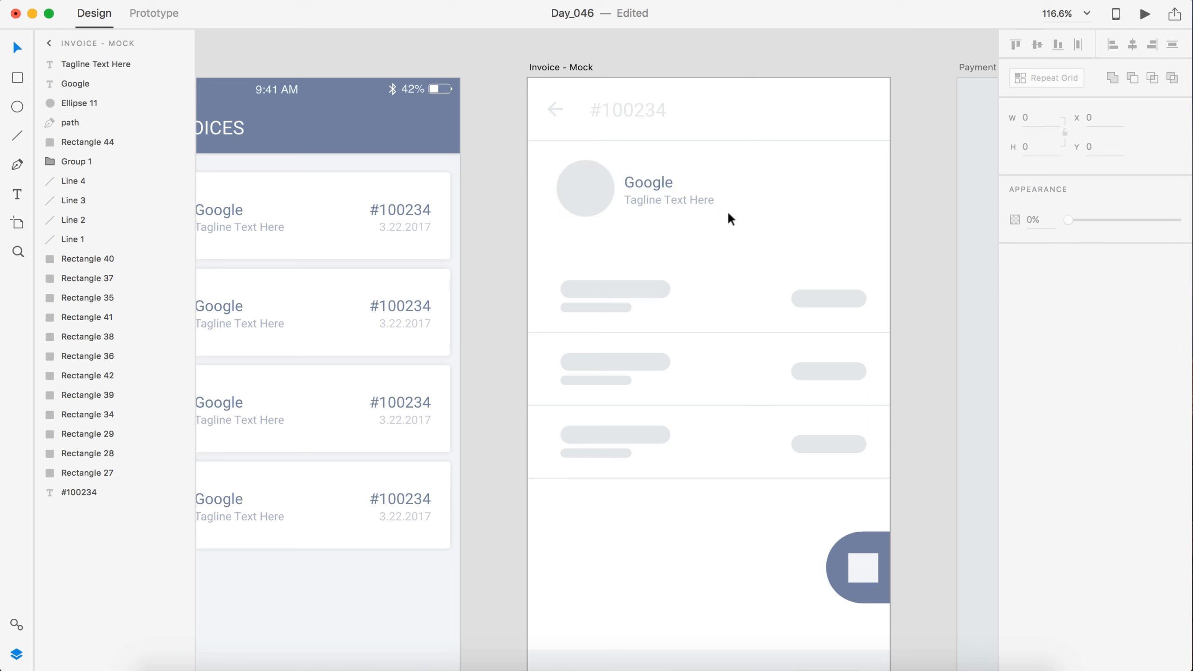
# Move the Invoice mock's blue side button up along the artboard edge so it overlaps the header divider
pyautogui.scroll(-5, 727, 210)
pyautogui.scroll(6, 728, 214)
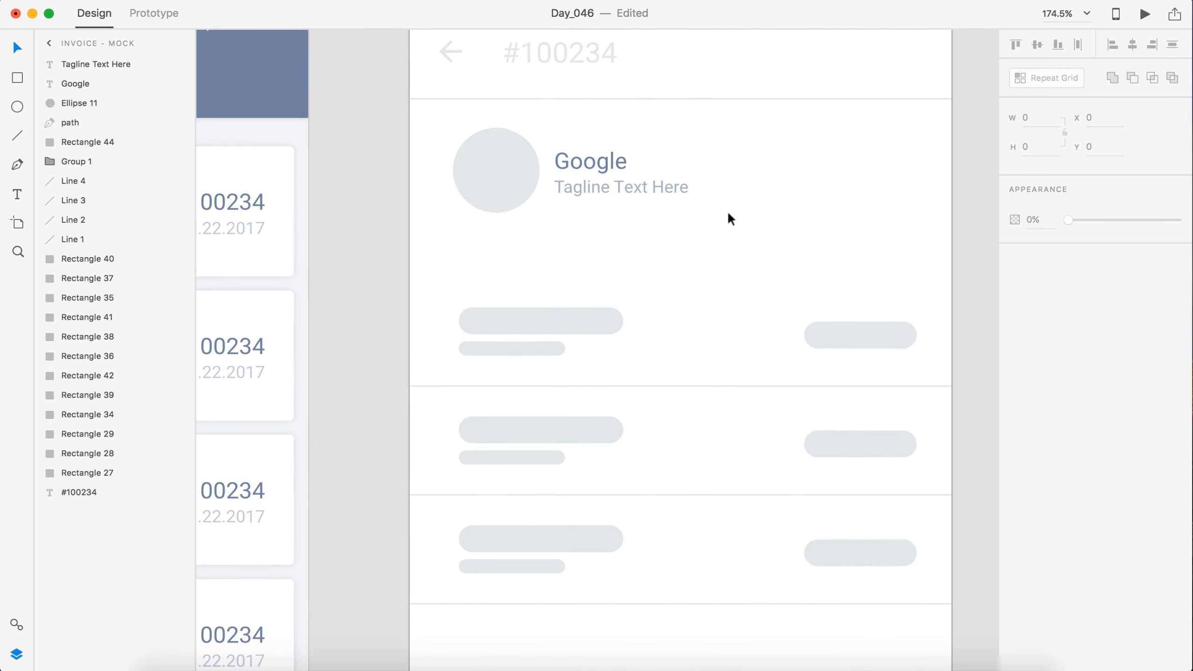
pyautogui.scroll(-1, 726, 211)
pyautogui.scroll(-3, 689, 208)
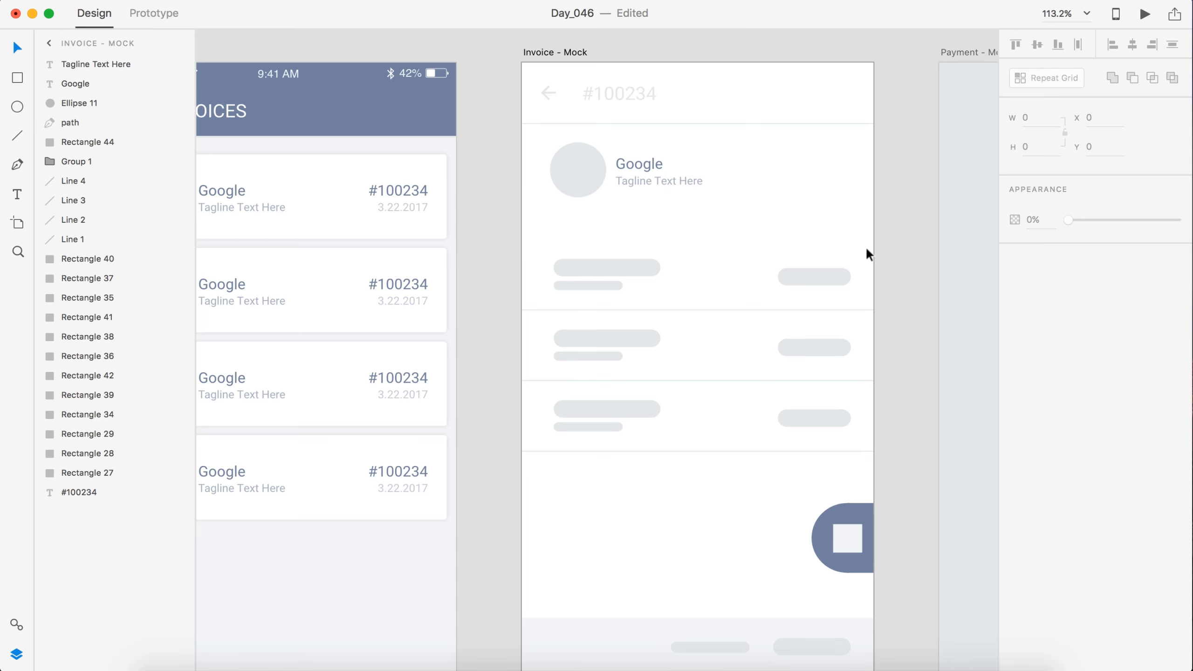
pyautogui.hscroll(5, 865, 249)
pyautogui.hscroll(3, 785, 237)
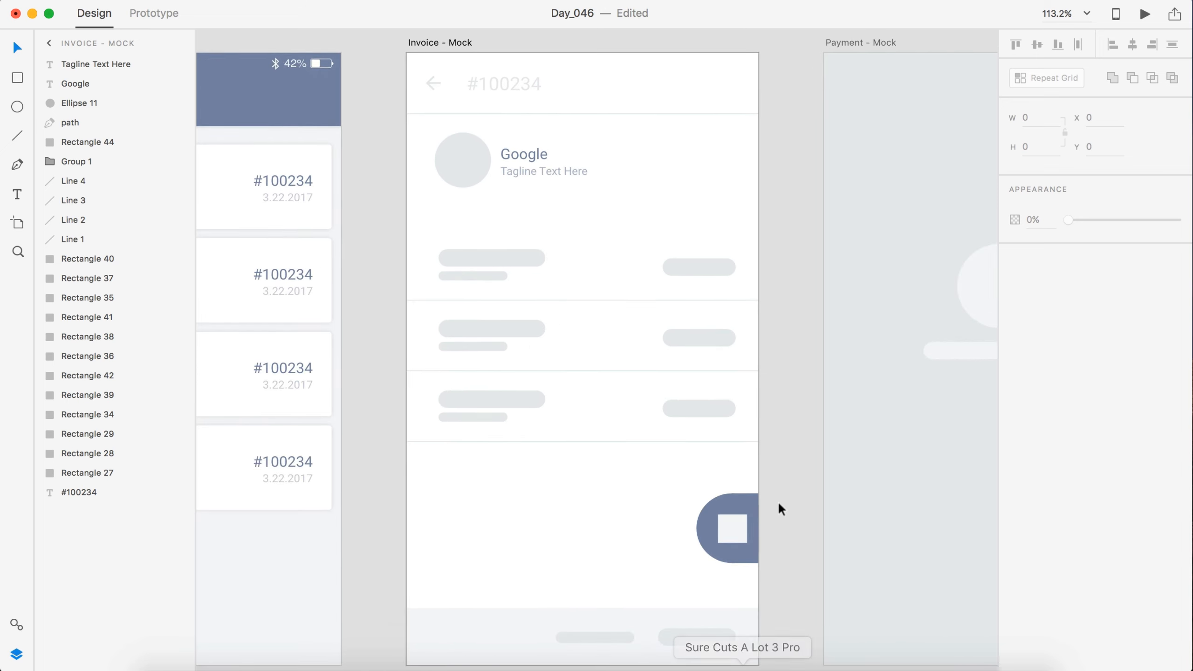
pyautogui.moveTo(725, 521); pyautogui.dragTo(727, 107)
pyautogui.click(677, 142)
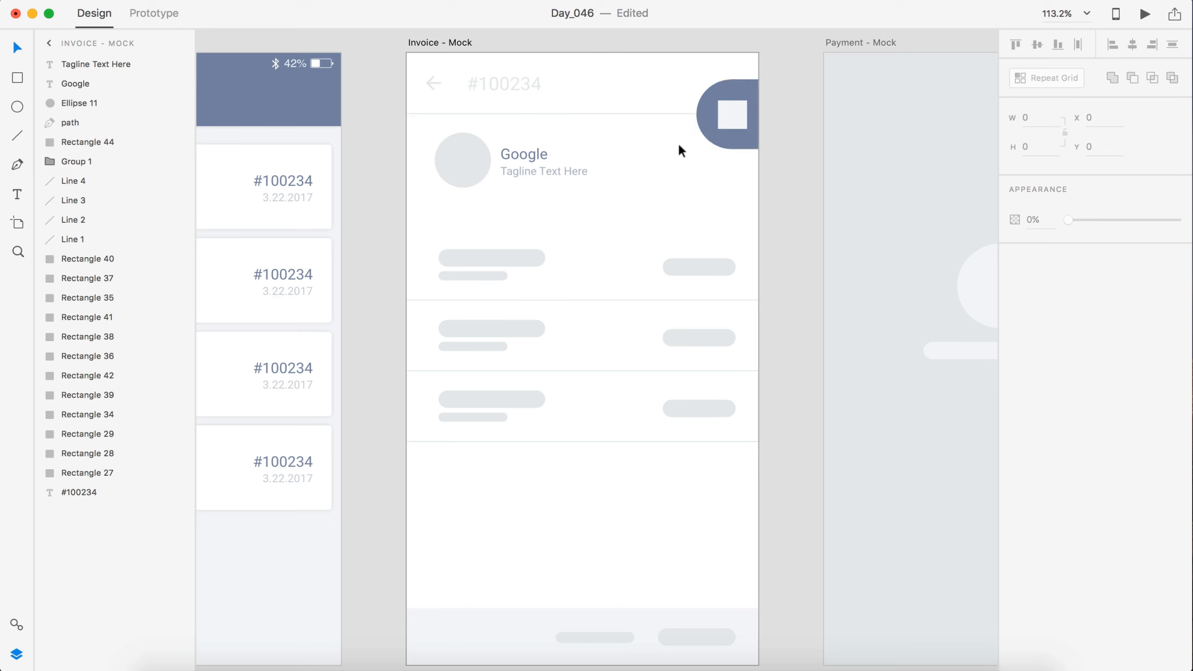
# Resize the side button's circle to 80 × 80 and stretch its rectangle to a matching height of 80
pyautogui.scroll(5, 741, 88)
pyautogui.doubleClick(651, 91)
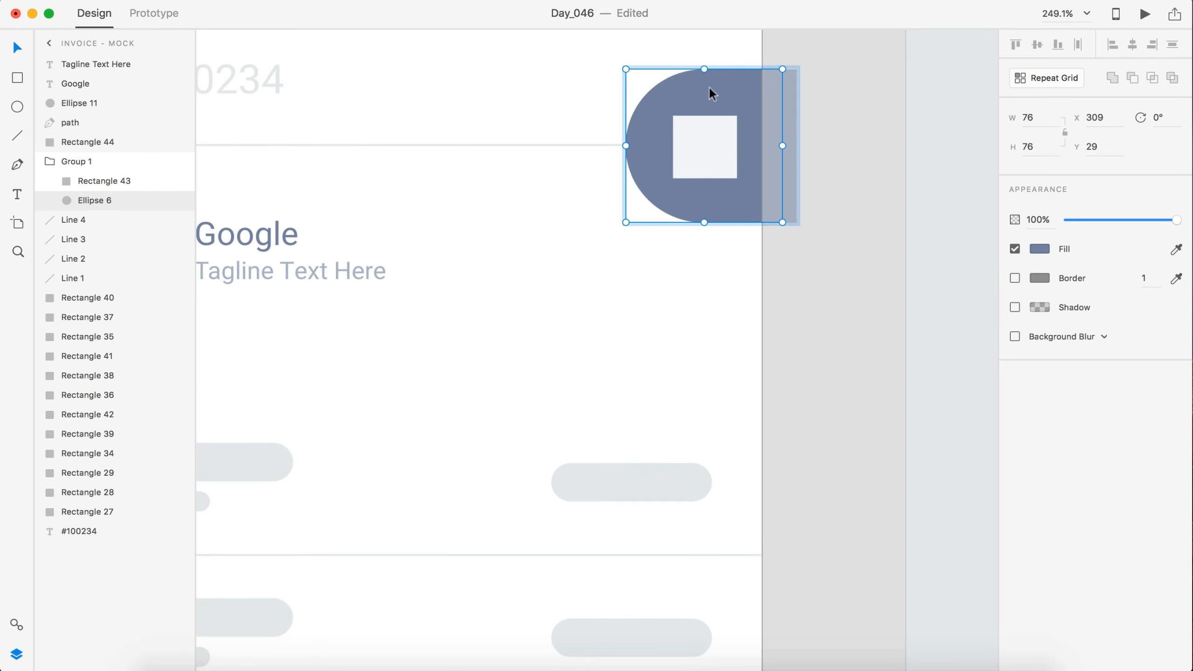
pyautogui.click(1065, 133)
pyautogui.click(1035, 118)
pyautogui.write('80')
pyautogui.press('Return')
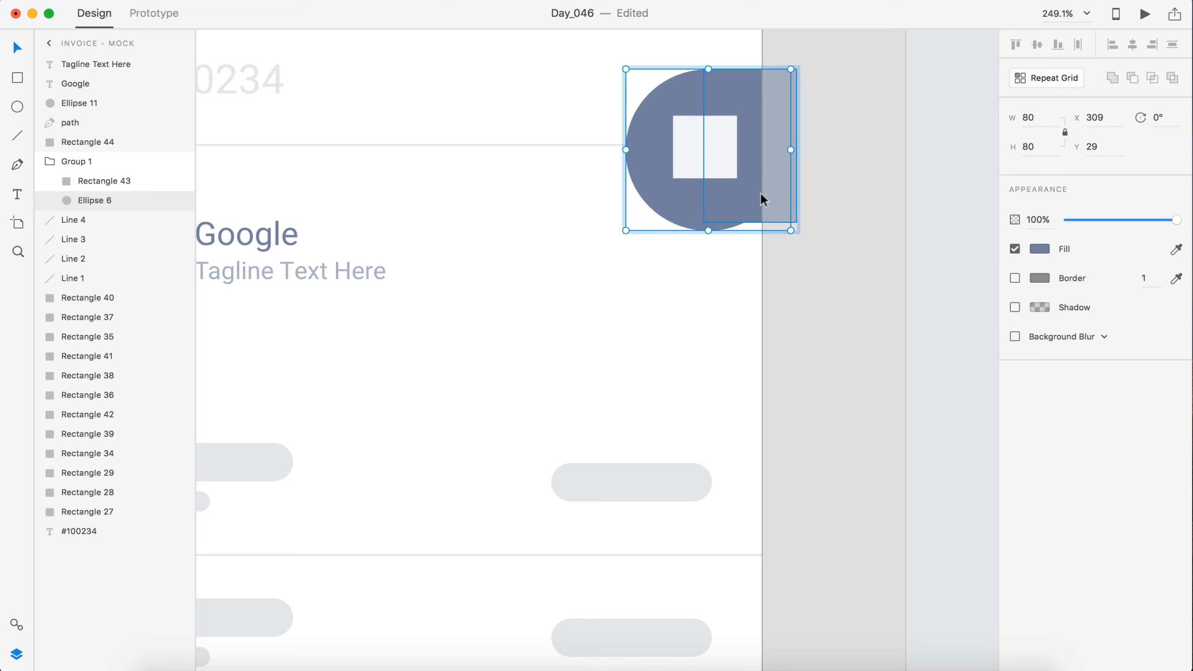
pyautogui.doubleClick(751, 212)
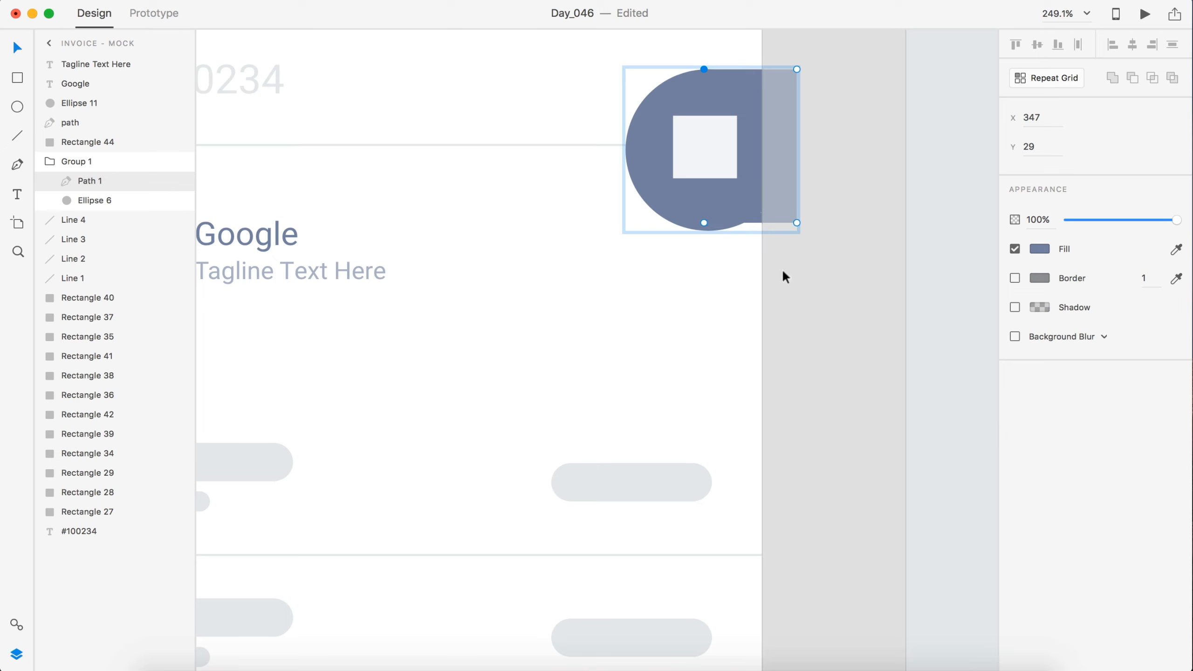
pyautogui.press('super+z')
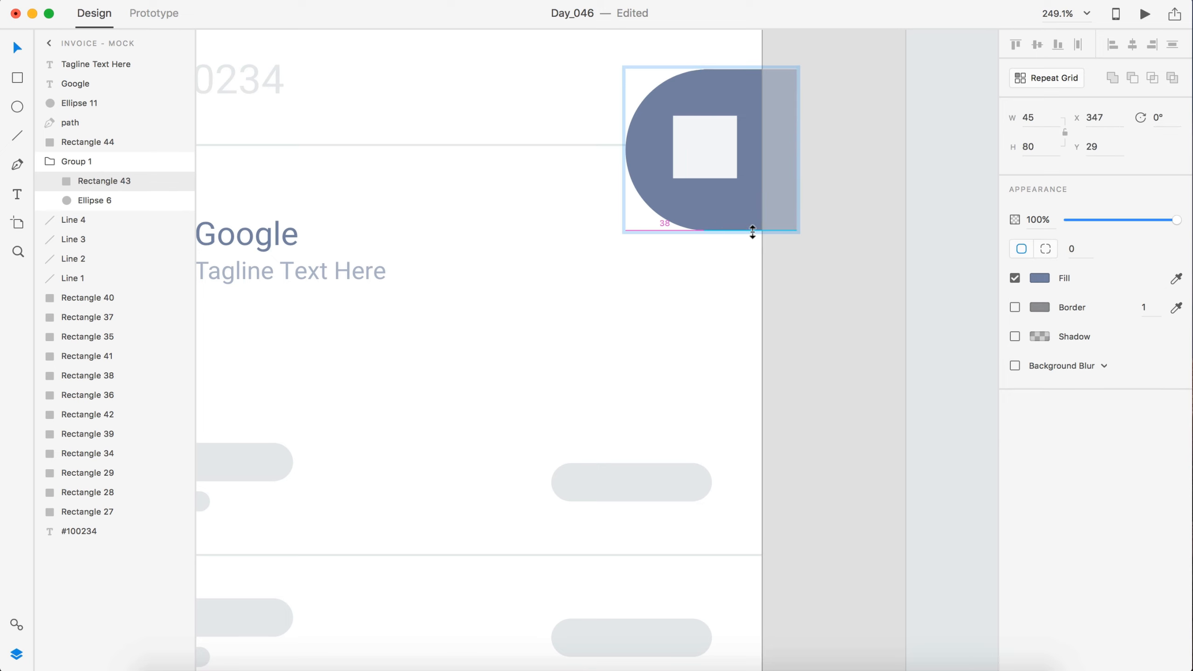
# Nudge the enlarged side button and its white square up to centre them on the header divider
pyautogui.click(790, 294)
pyautogui.scroll(-3, 825, 259)
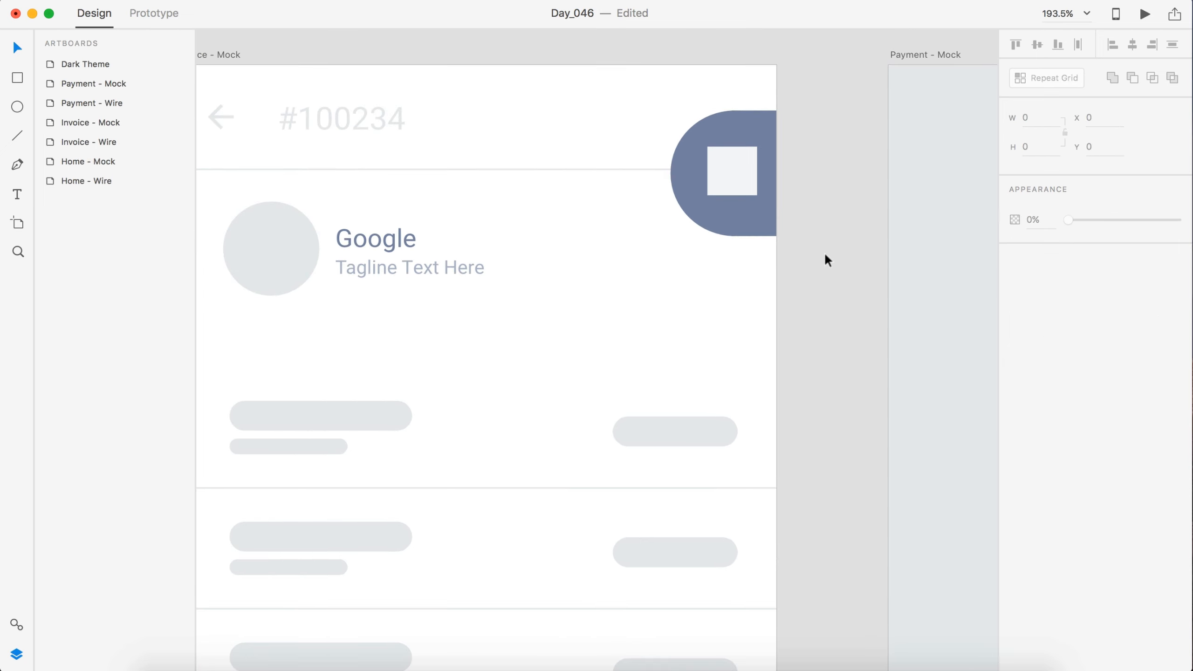
pyautogui.moveTo(711, 210); pyautogui.dragTo(710, 205)
pyautogui.click(708, 274)
# Delete the three placeholder item rows and their divider lines from the Invoice mock
pyautogui.scroll(-5, 708, 308)
pyautogui.scroll(-4, 709, 308)
pyautogui.hscroll(-2, 708, 307)
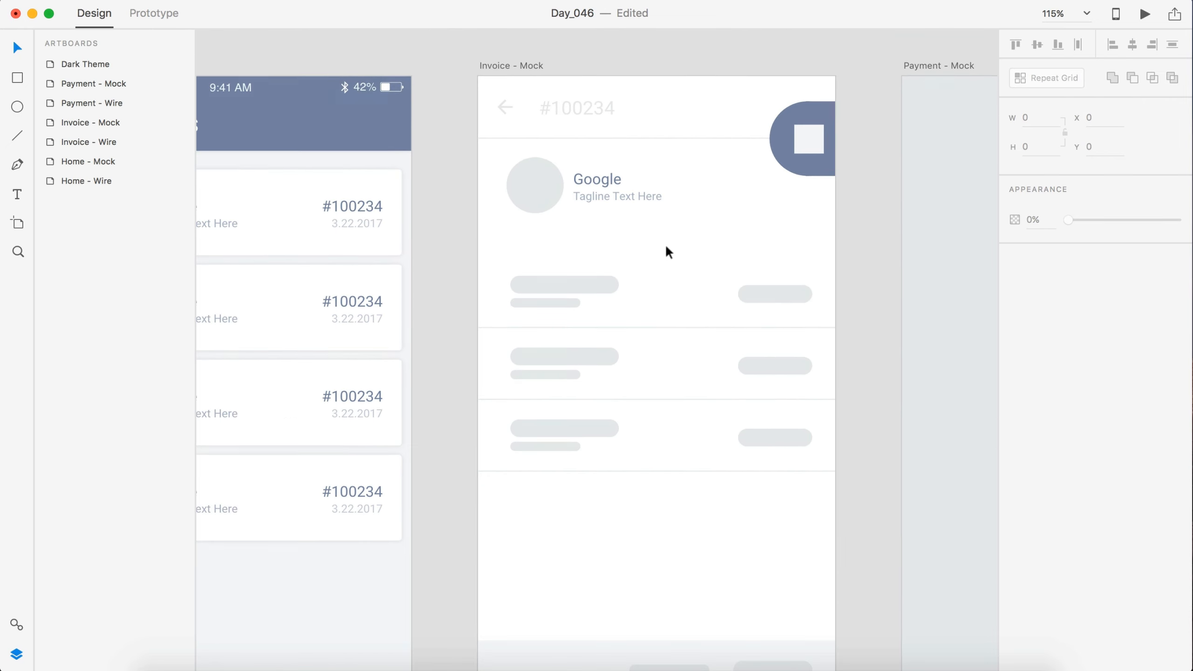
pyautogui.moveTo(839, 495); pyautogui.dragTo(490, 276)
pyautogui.press('Delete')
# Duplicate the Google name and tagline below the client row and copy the header divider down to Y 167.5
pyautogui.moveTo(650, 334); pyautogui.dragTo(540, 260)
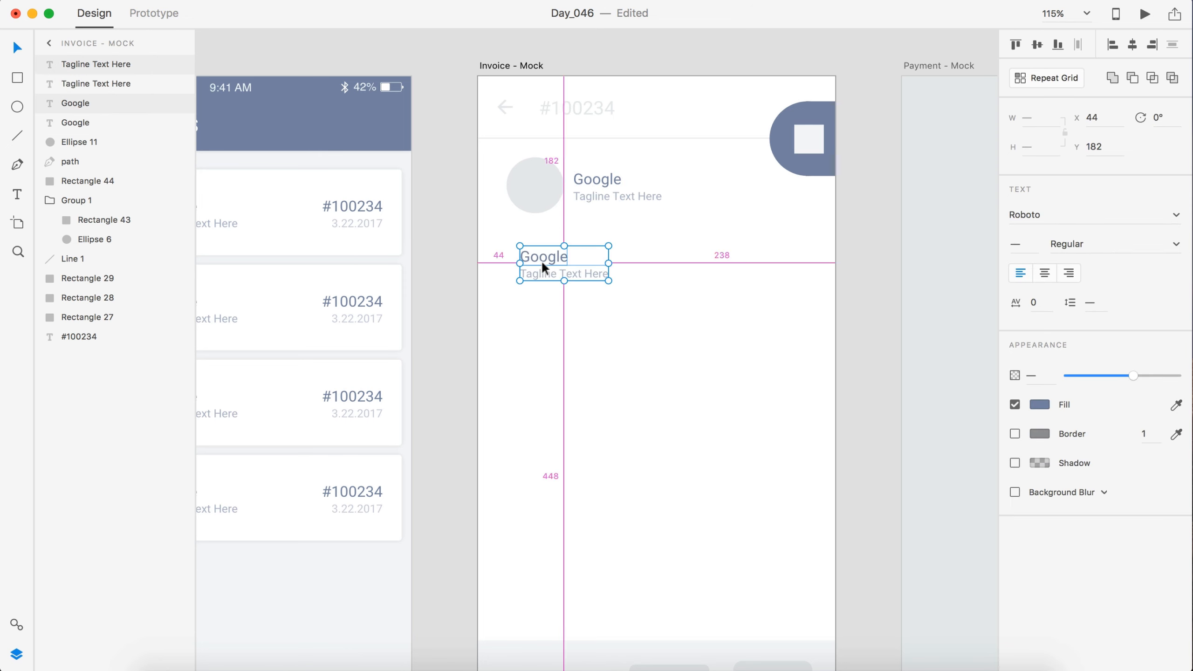
pyautogui.click(645, 156)
pyautogui.moveTo(638, 137); pyautogui.dragTo(632, 229)
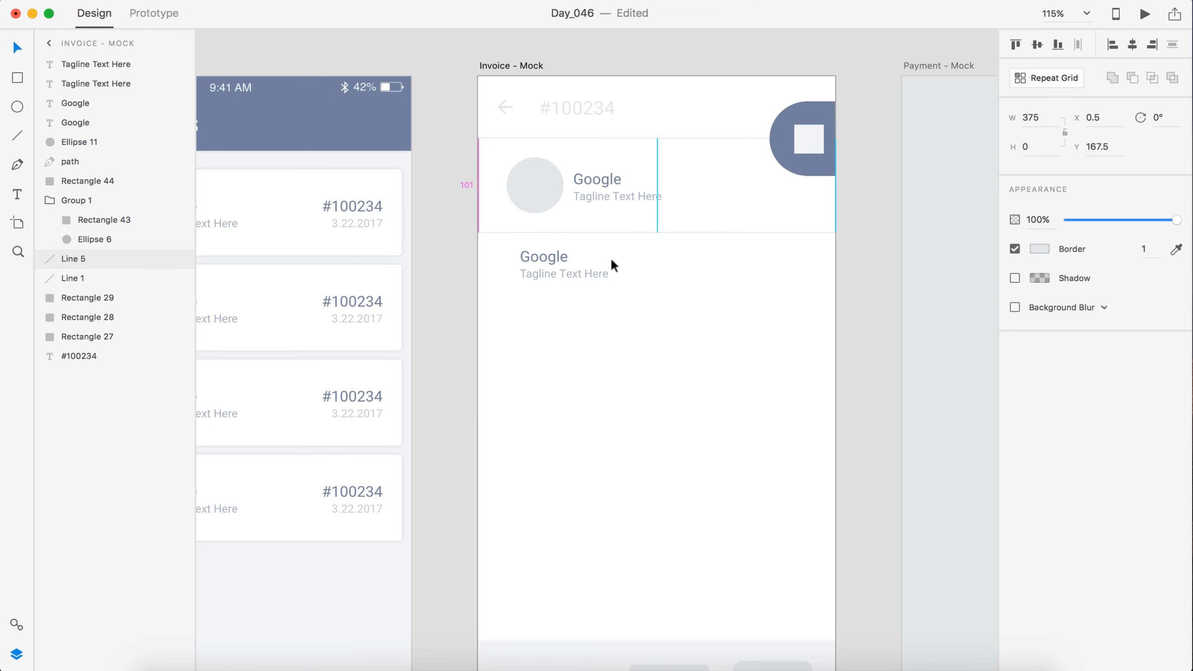
# Align the duplicated name and tagline with the client avatar's outer edge at X 30, Y 188
pyautogui.moveTo(617, 319); pyautogui.dragTo(529, 278)
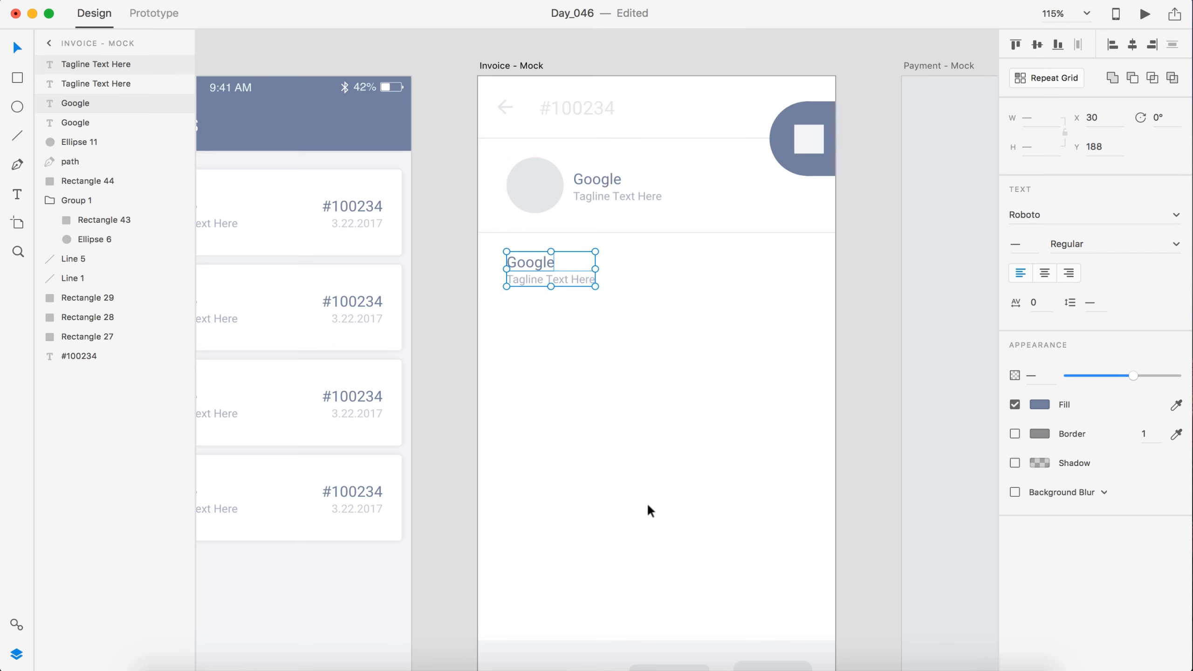
pyautogui.press('alt')
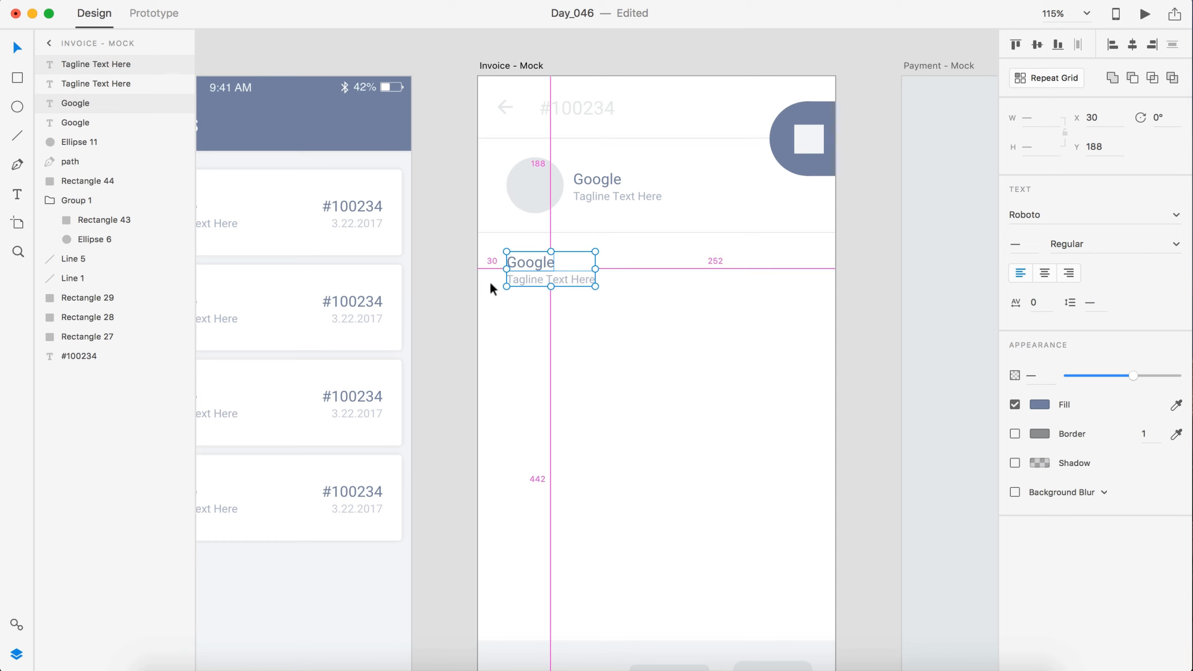
pyautogui.scroll(-2, 546, 325)
pyautogui.hscroll(1, 545, 325)
pyautogui.click(571, 301)
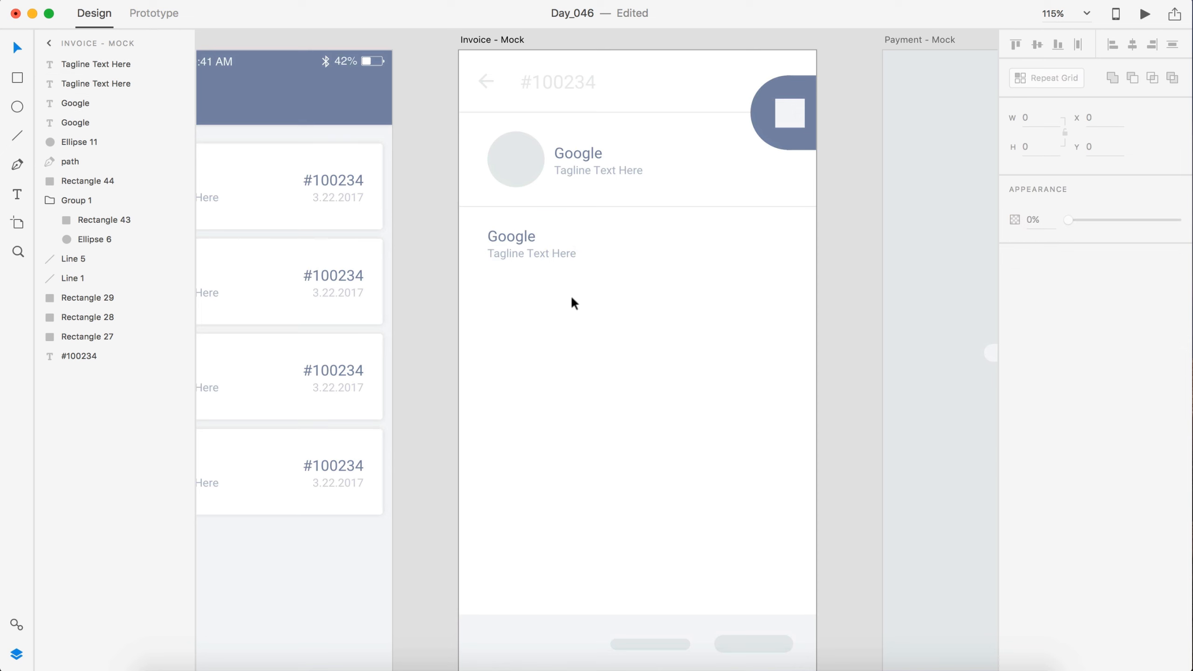
# Duplicate the divider line with its name and tagline downward twice to build three evenly spaced item rows
pyautogui.moveTo(674, 306); pyautogui.dragTo(511, 203)
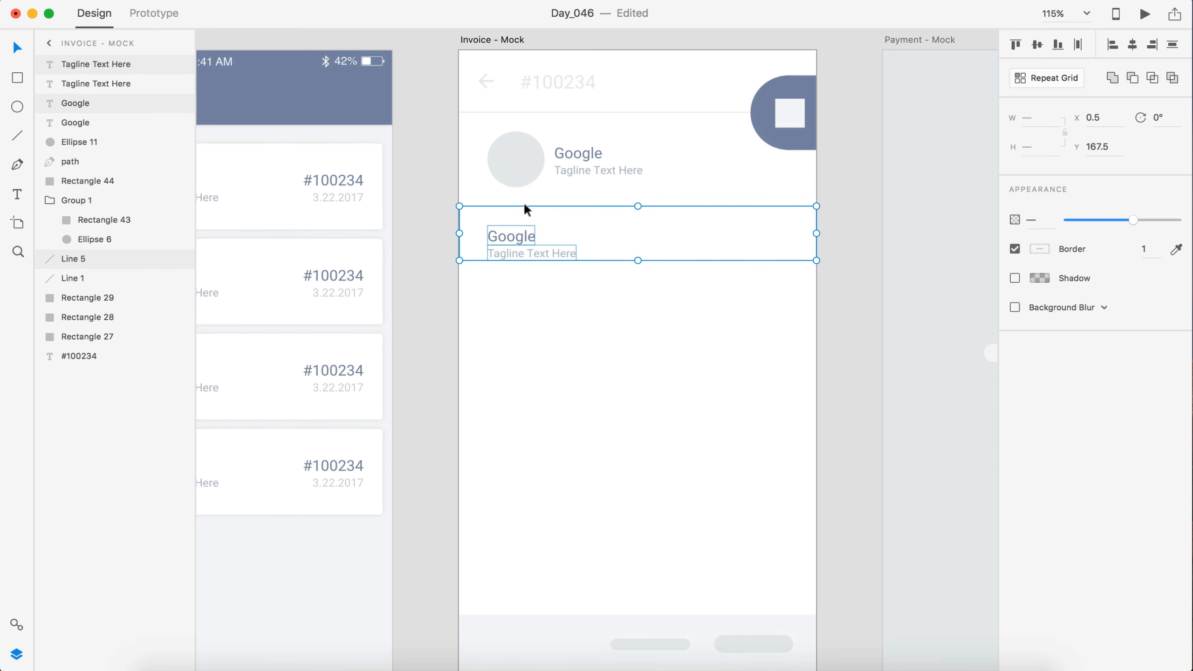
pyautogui.moveTo(595, 324); pyautogui.dragTo(512, 308)
pyautogui.moveTo(566, 402); pyautogui.dragTo(495, 278)
pyautogui.press('cmd+d')
pyautogui.scroll(-2, 633, 393)
pyautogui.click(634, 394)
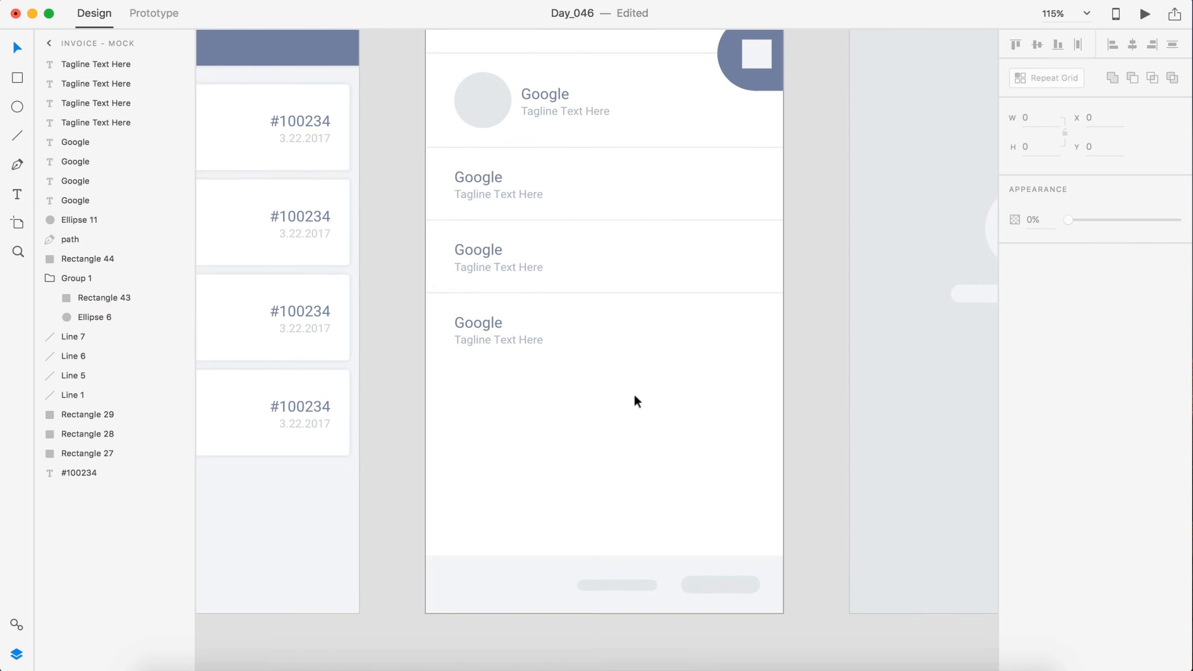
# Duplicate the last divider line below the third item row at Y 401.5
pyautogui.scroll(2, 634, 393)
pyautogui.scroll(-3, 638, 270)
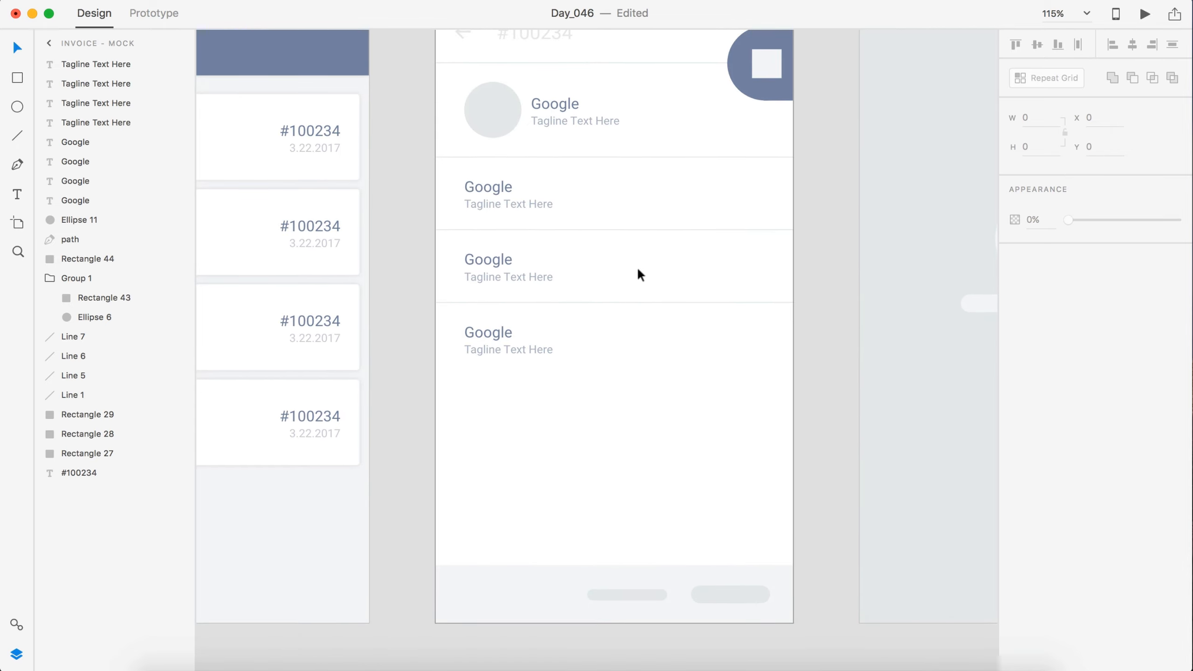
pyautogui.moveTo(611, 298); pyautogui.dragTo(612, 369)
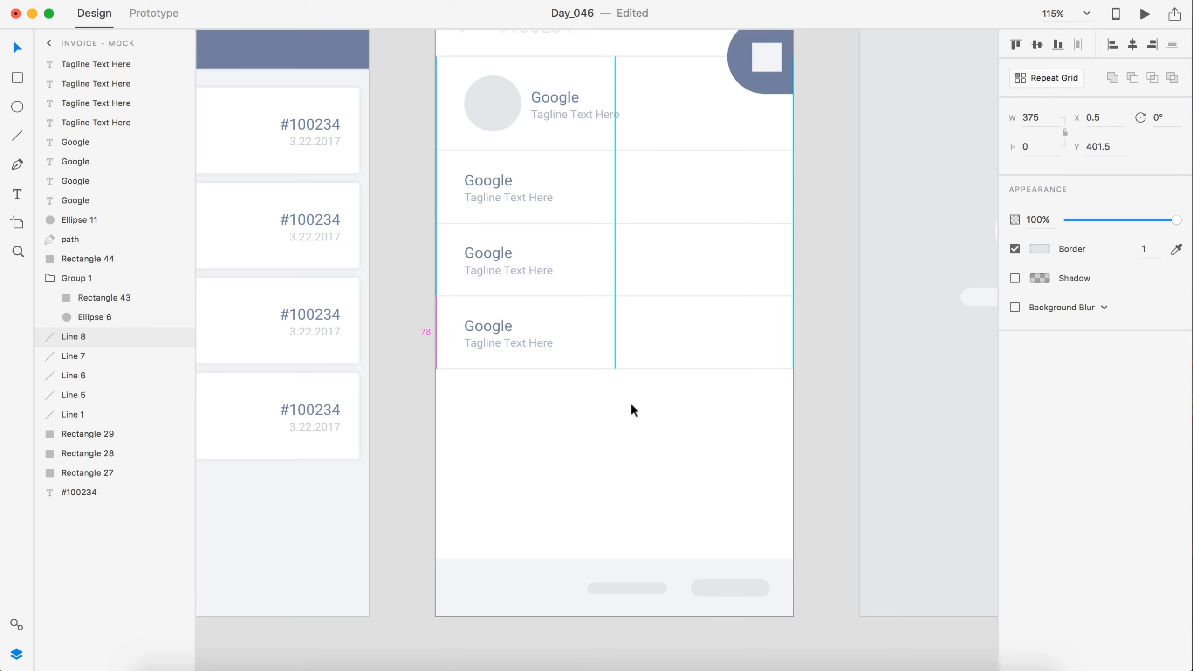
pyautogui.click(630, 402)
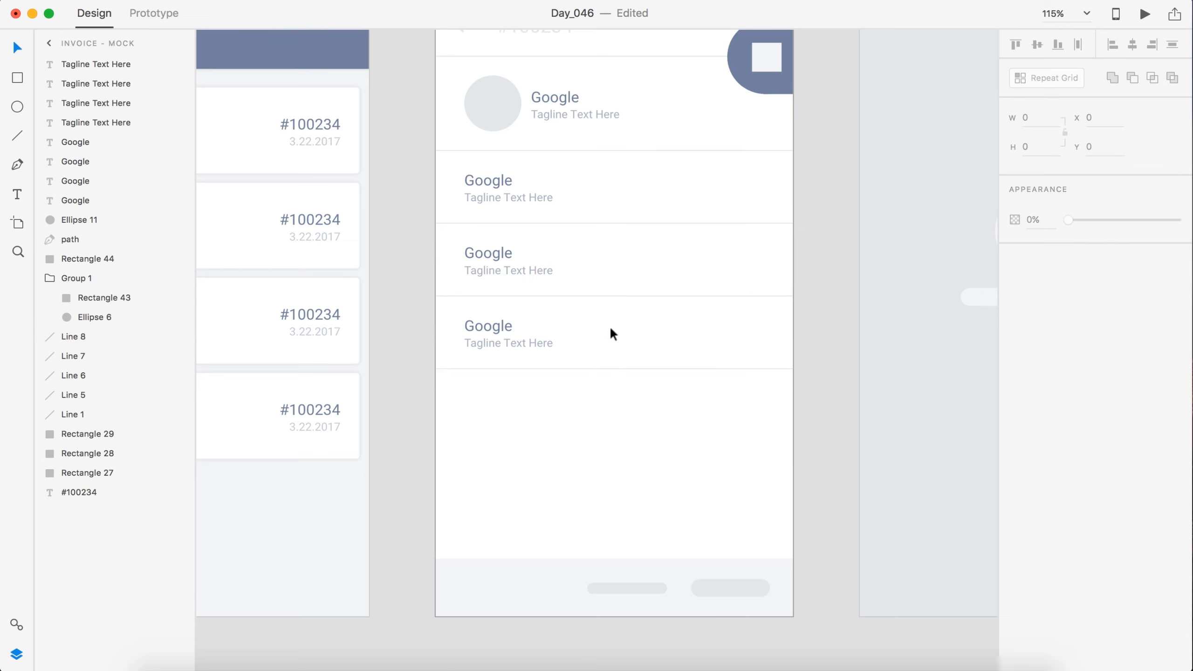
# Duplicate the first item row's Google name across to the row's empty side and set its text alignment to right
pyautogui.hscroll(3, 609, 326)
pyautogui.scroll(-1, 609, 325)
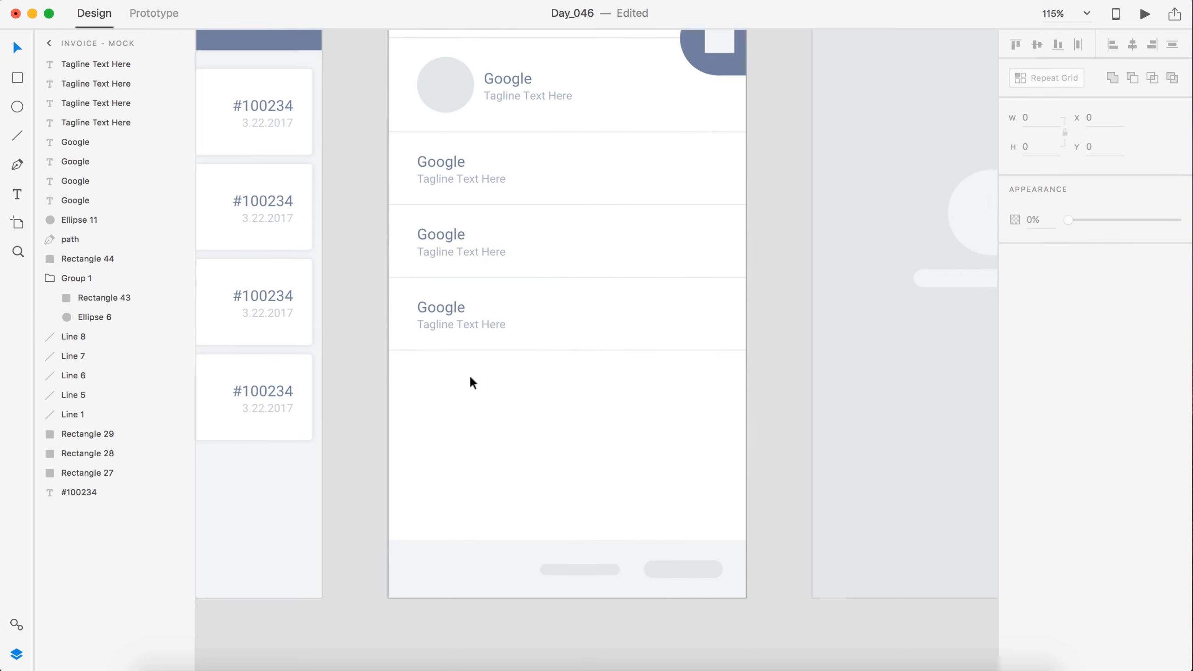
pyautogui.scroll(3, 472, 382)
pyautogui.hscroll(-2, 471, 382)
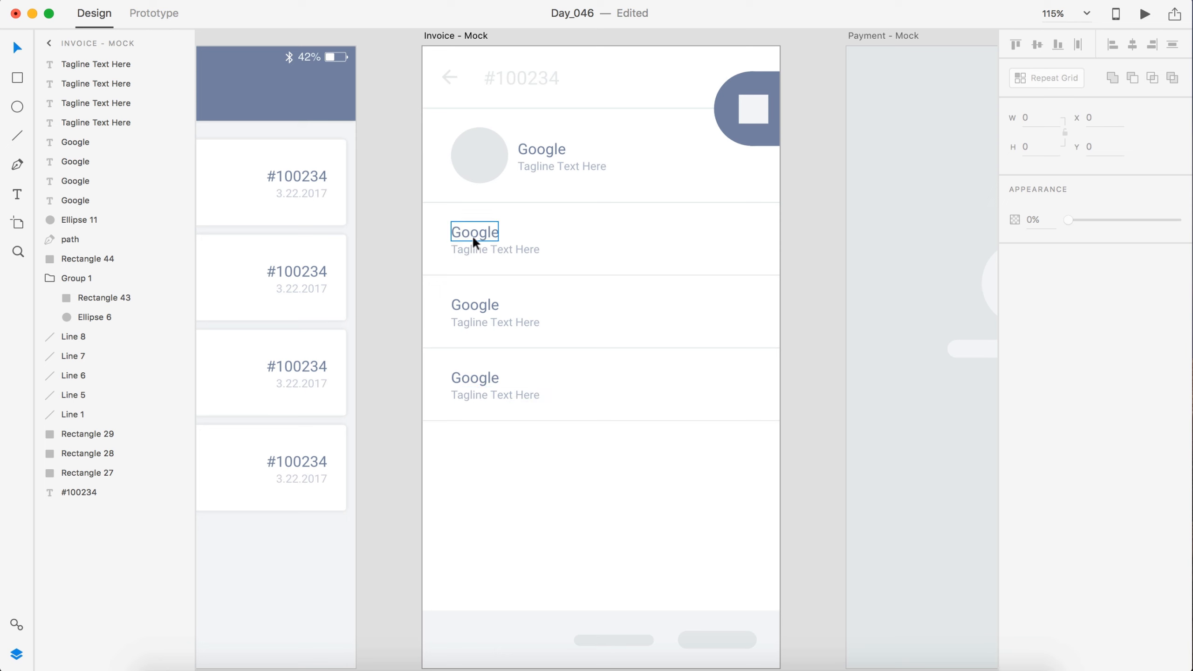
pyautogui.moveTo(473, 235); pyautogui.dragTo(664, 239)
pyautogui.click(1068, 272)
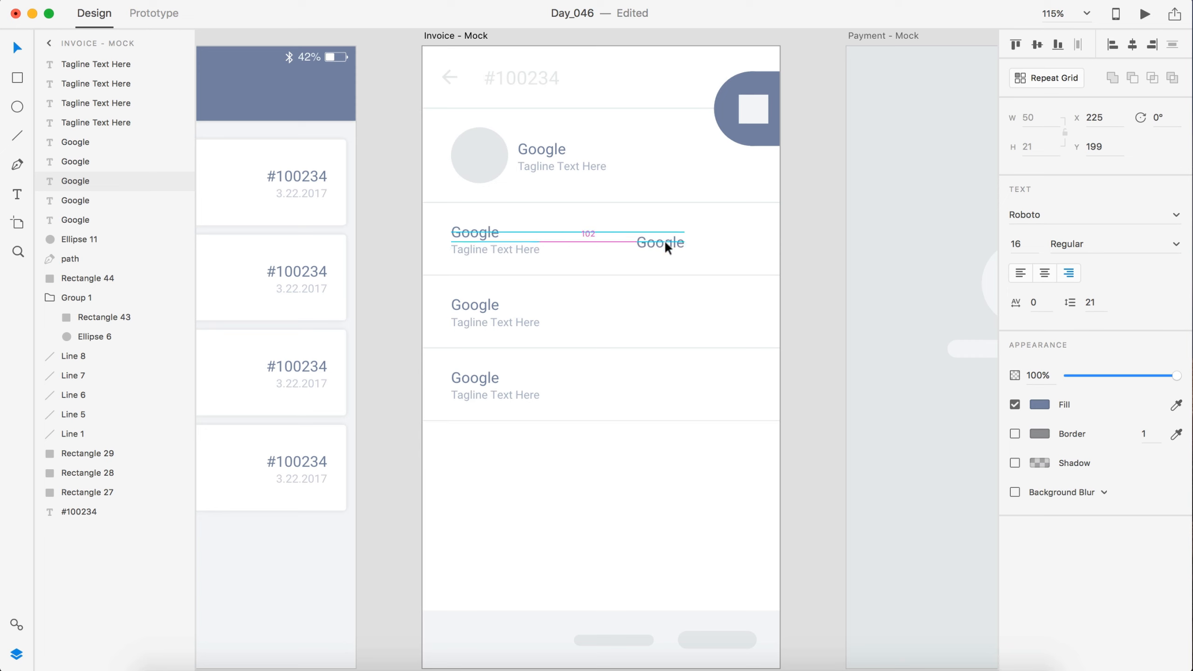
# Group the first item row's Google name with its tagline
pyautogui.click(466, 235)
pyautogui.keyDown('shift'); pyautogui.click(472, 248); pyautogui.keyUp('shift')
pyautogui.press('super+g')
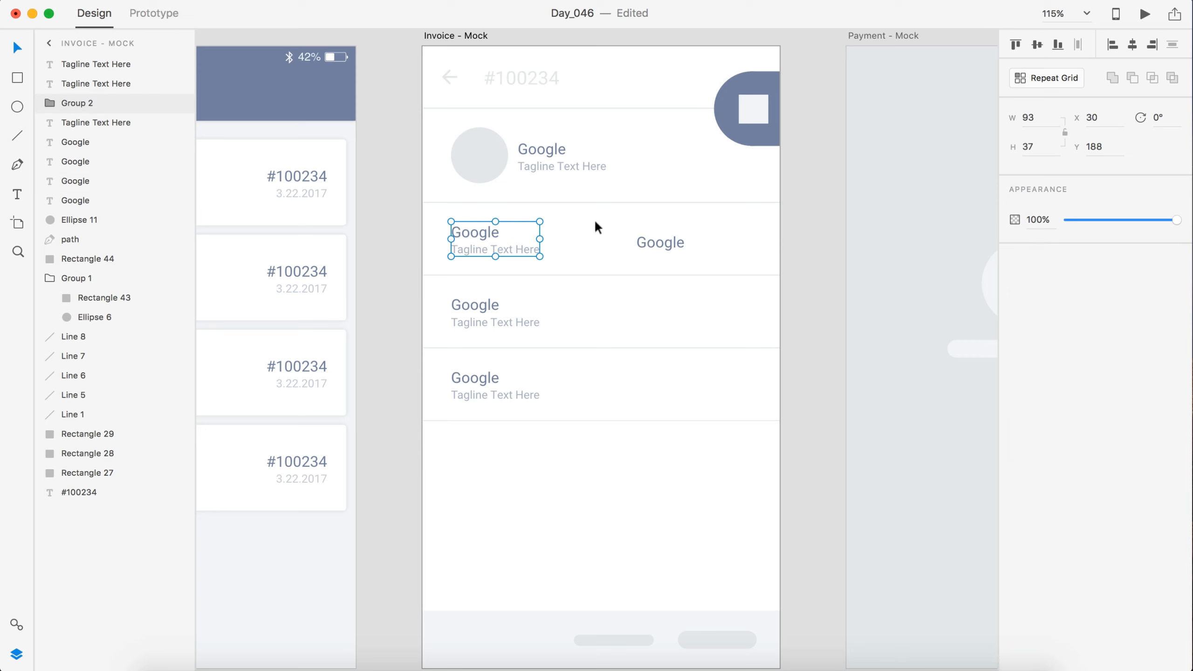
# Move the copied Google text to X 305, Y 196 in the first item row and change it to $600
pyautogui.click(656, 237)
pyautogui.moveTo(656, 237); pyautogui.dragTo(743, 239)
pyautogui.doubleClick(742, 239)
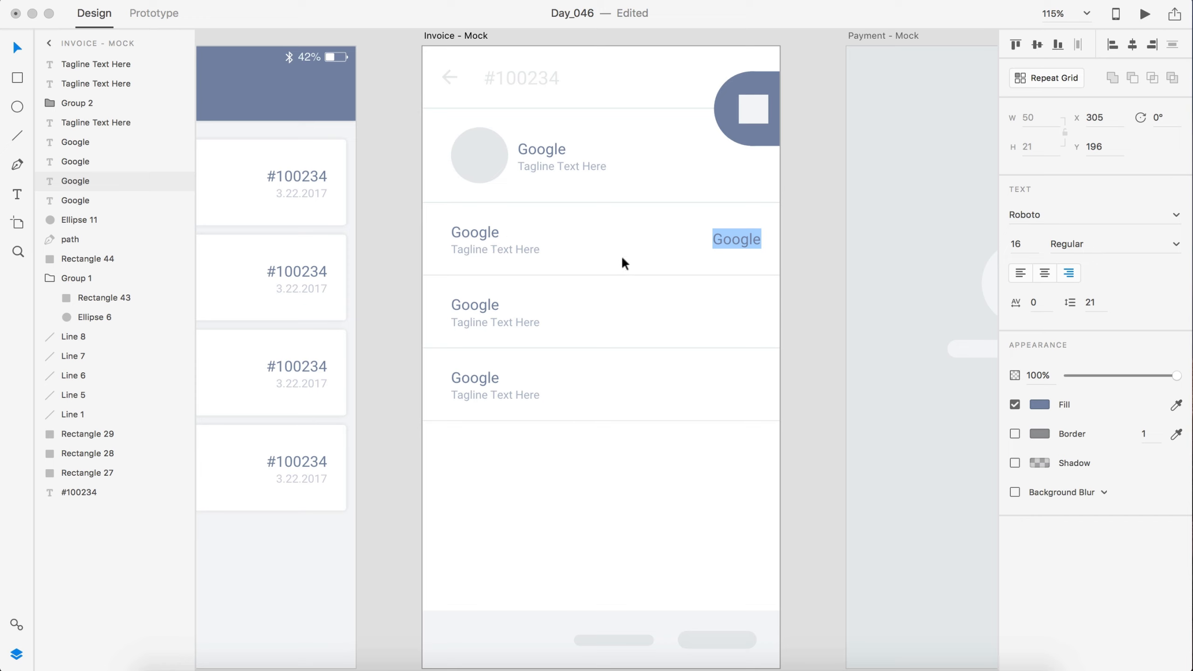
pyautogui.write('$600')
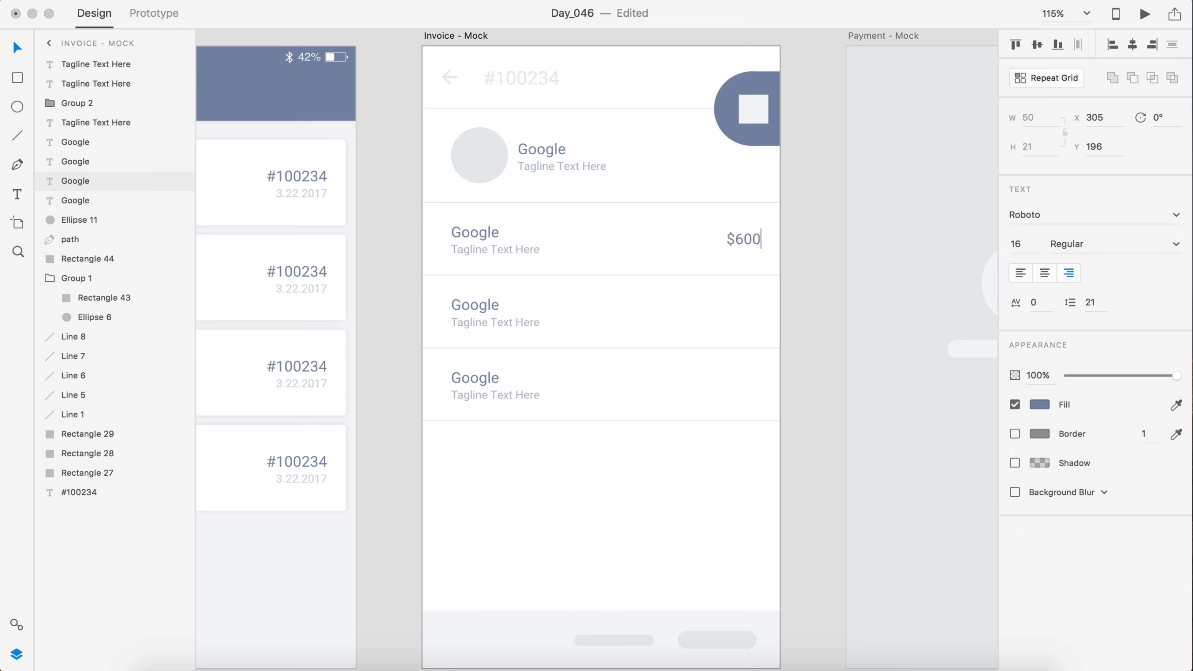
pyautogui.press('Escape')
# Copy the $600 price into the second item row and group that row's name and tagline
pyautogui.moveTo(756, 237); pyautogui.dragTo(758, 314)
pyautogui.click(456, 303)
pyautogui.keyDown('shift'); pyautogui.click(481, 323); pyautogui.keyUp('shift')
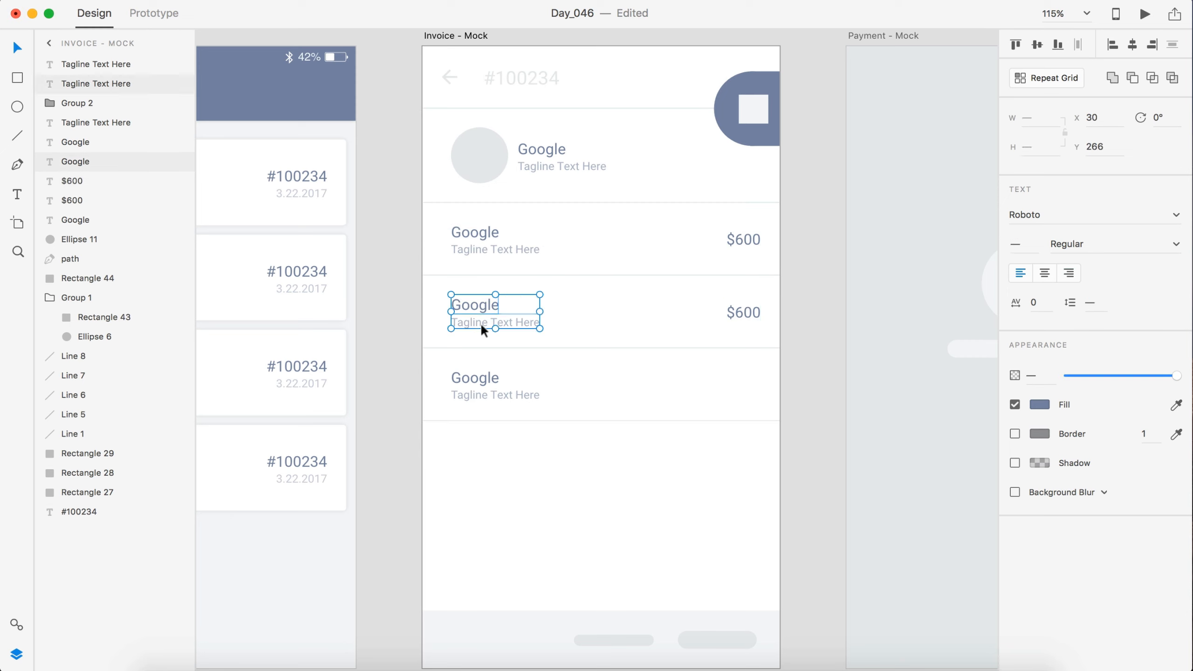
pyautogui.press('super+g')
# Group the third item row's name and tagline and copy the $600 price beside them at X 319, Y 352
pyautogui.click(477, 373)
pyautogui.keyDown('shift'); pyautogui.click(479, 391); pyautogui.keyUp('shift')
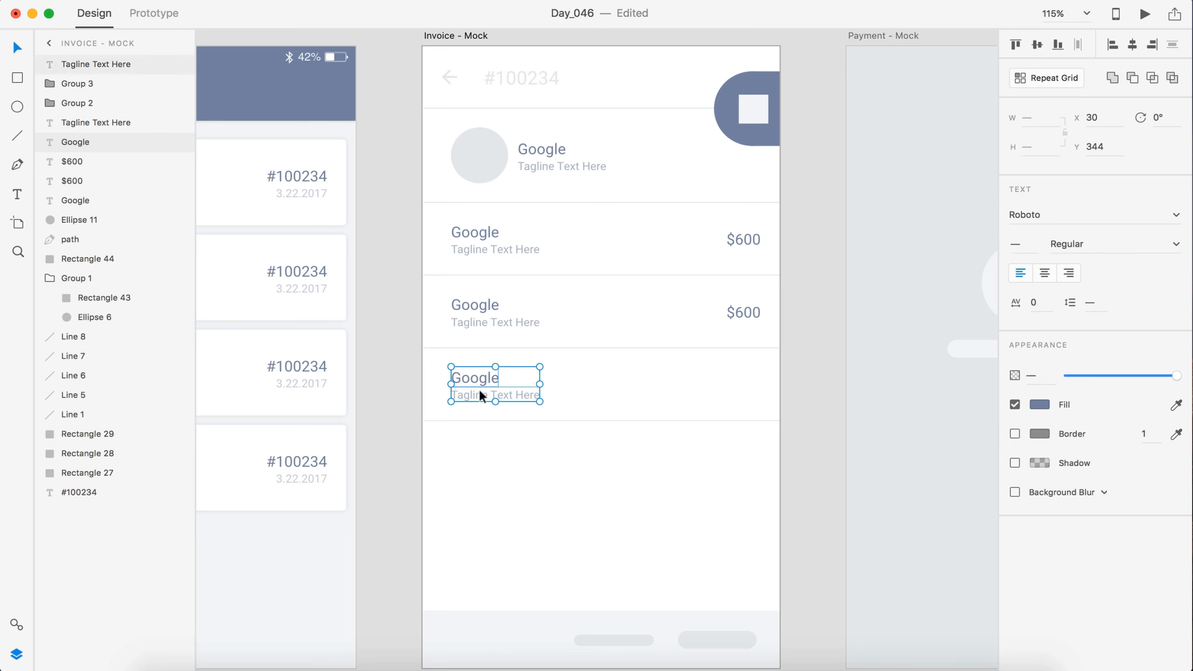
pyautogui.press('super+g')
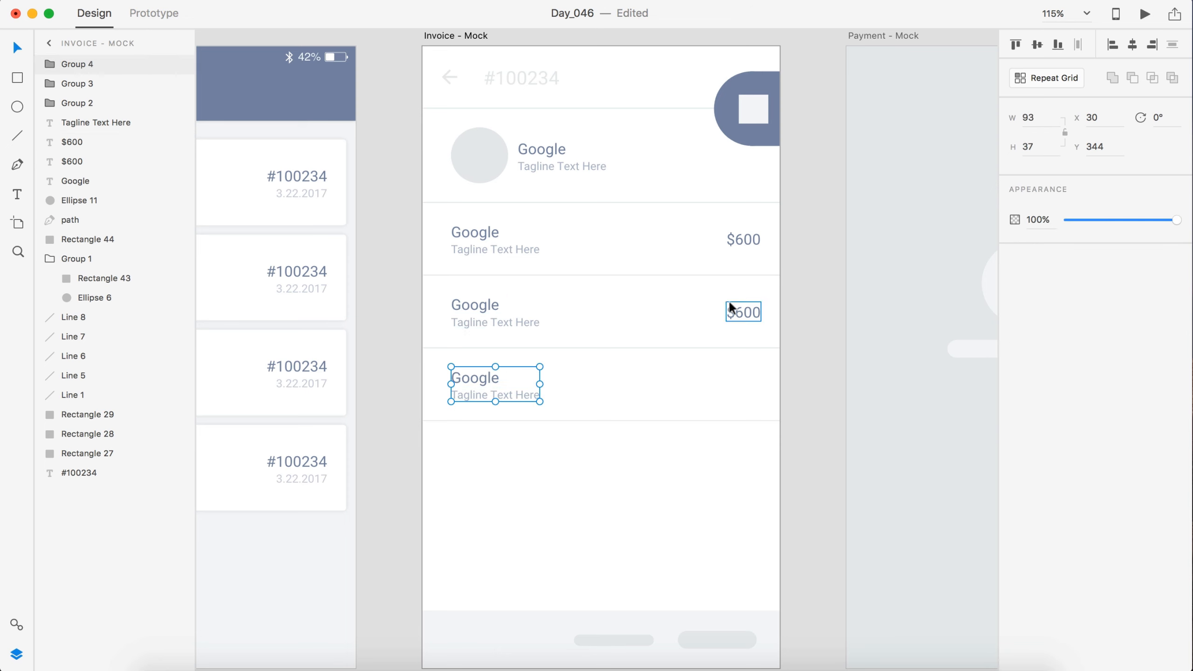
pyautogui.moveTo(739, 310); pyautogui.dragTo(736, 386)
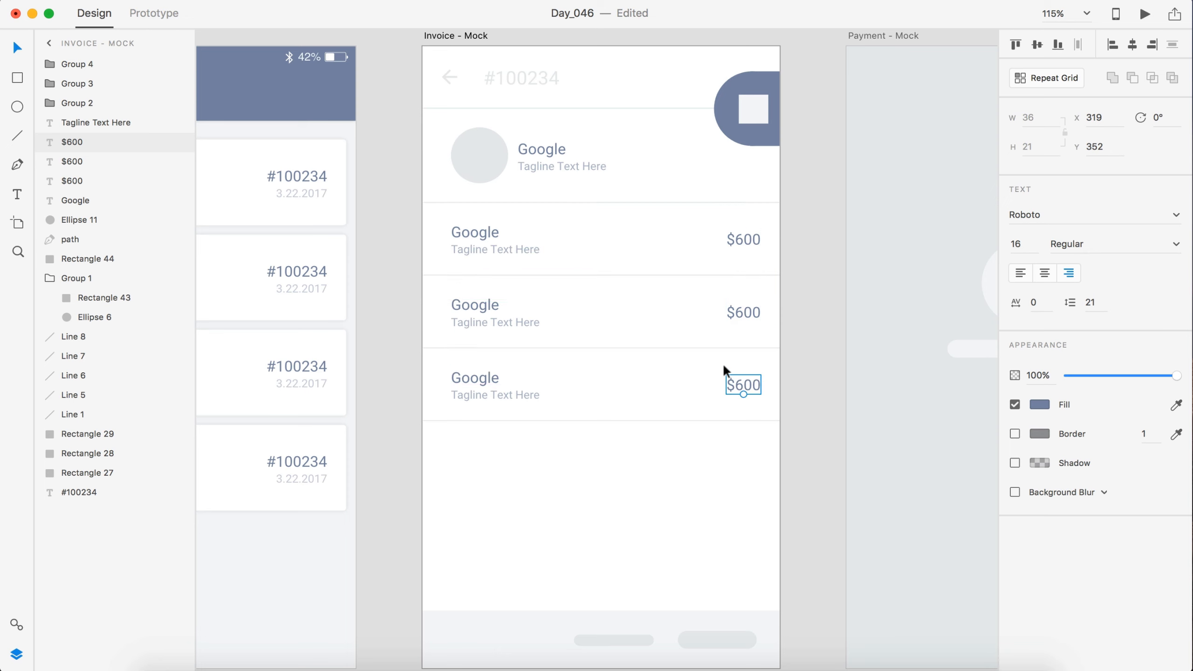
pyautogui.click(790, 392)
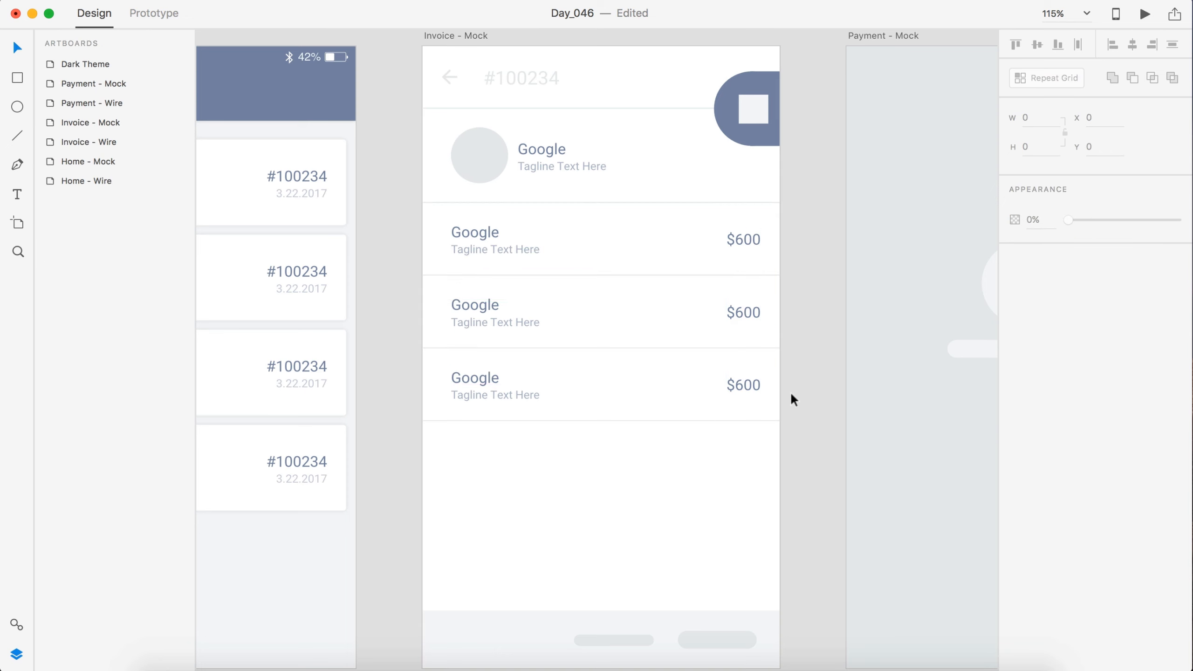
# Delete the two rounded placeholder bars from the Invoice mock's footer
pyautogui.scroll(-5, 790, 392)
pyautogui.scroll(-3, 775, 376)
pyautogui.hscroll(2, 775, 376)
pyautogui.click(690, 428)
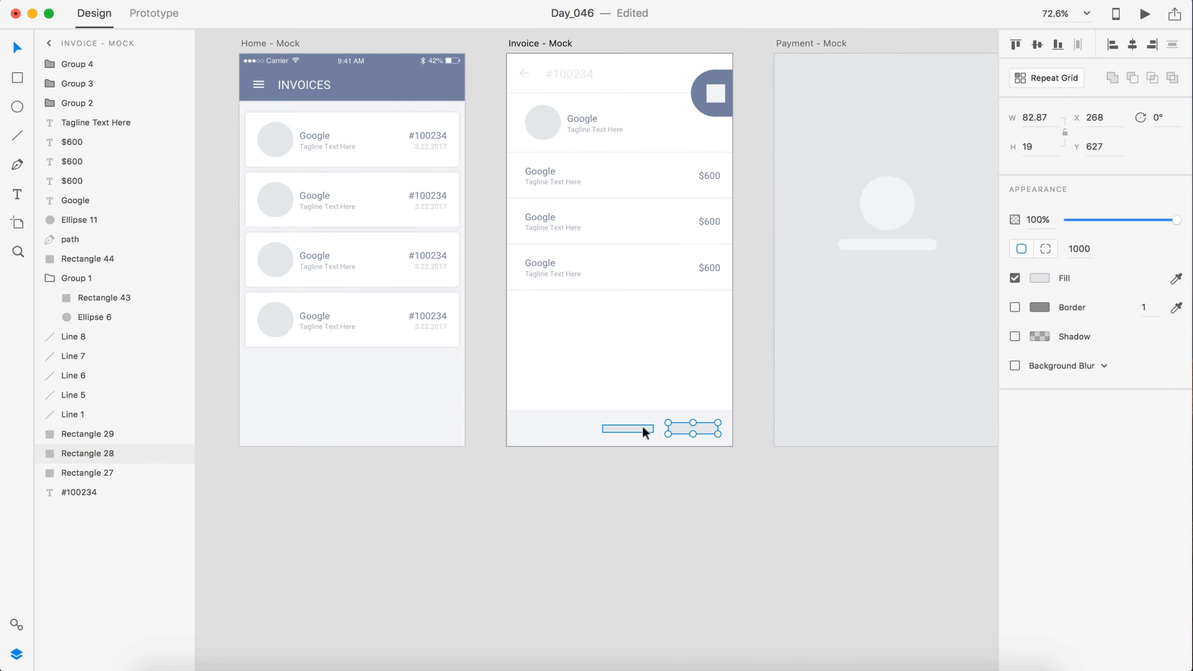
pyautogui.keyDown('shift'); pyautogui.click(642, 427); pyautogui.keyUp('shift')
pyautogui.press('Delete')
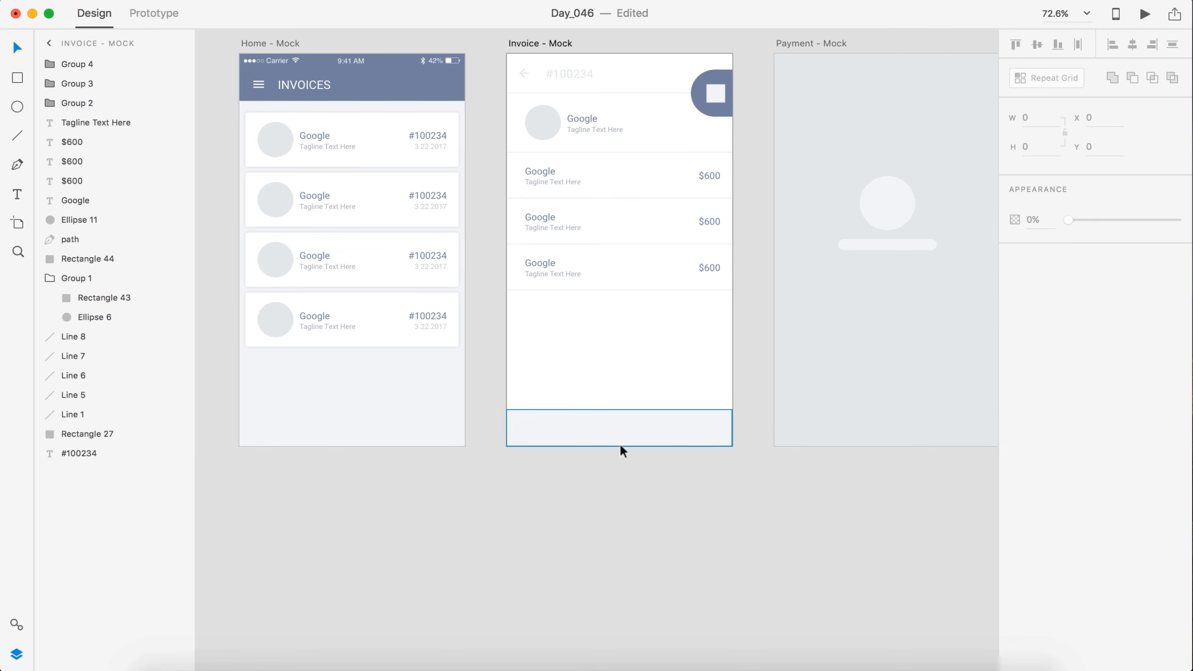
# Duplicate the third row's $600 price into the Invoice footer at X 319, Y 626
pyautogui.scroll(5, 692, 224)
pyautogui.click(690, 226)
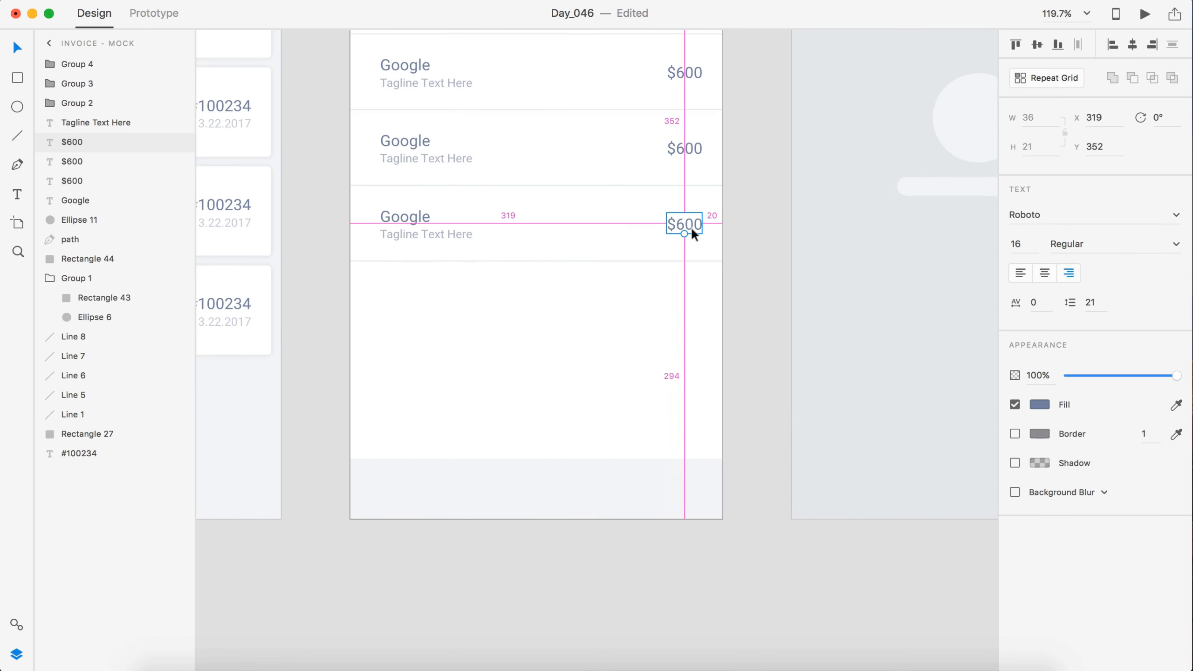
pyautogui.moveTo(690, 225); pyautogui.dragTo(689, 486)
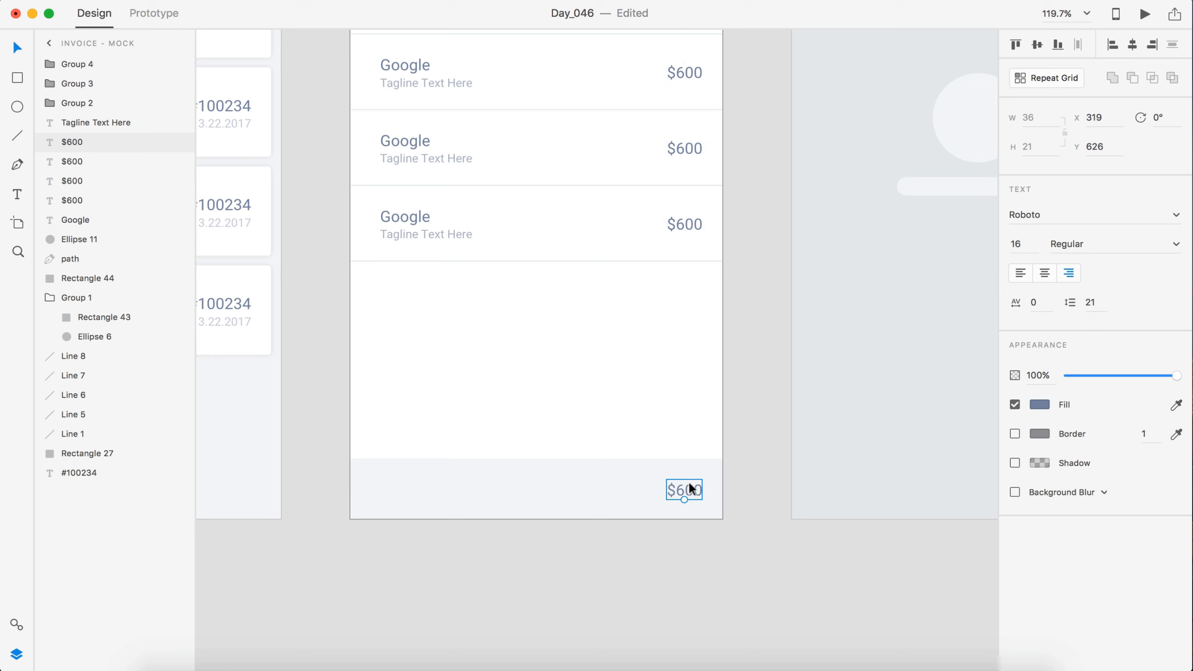
# Ungroup the third item row's text, duplicate its tagline into the footer and change the copy to Total
pyautogui.hscroll(-2, 747, 501)
pyautogui.scroll(-1, 747, 502)
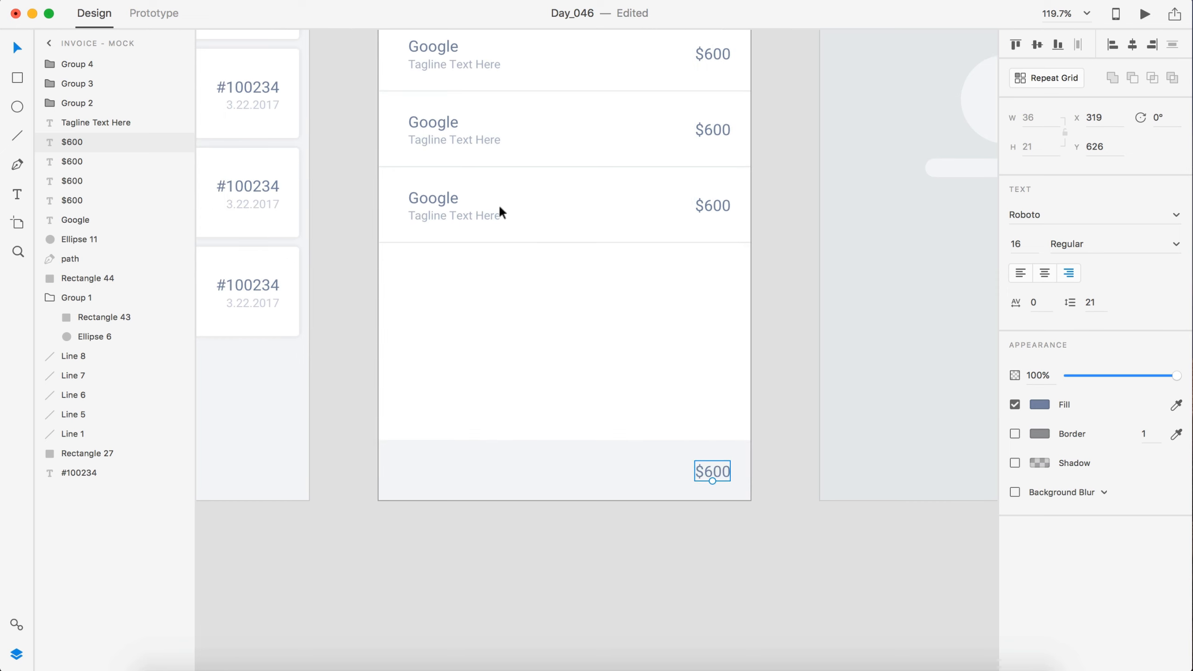
pyautogui.click(453, 211)
pyautogui.click(473, 243)
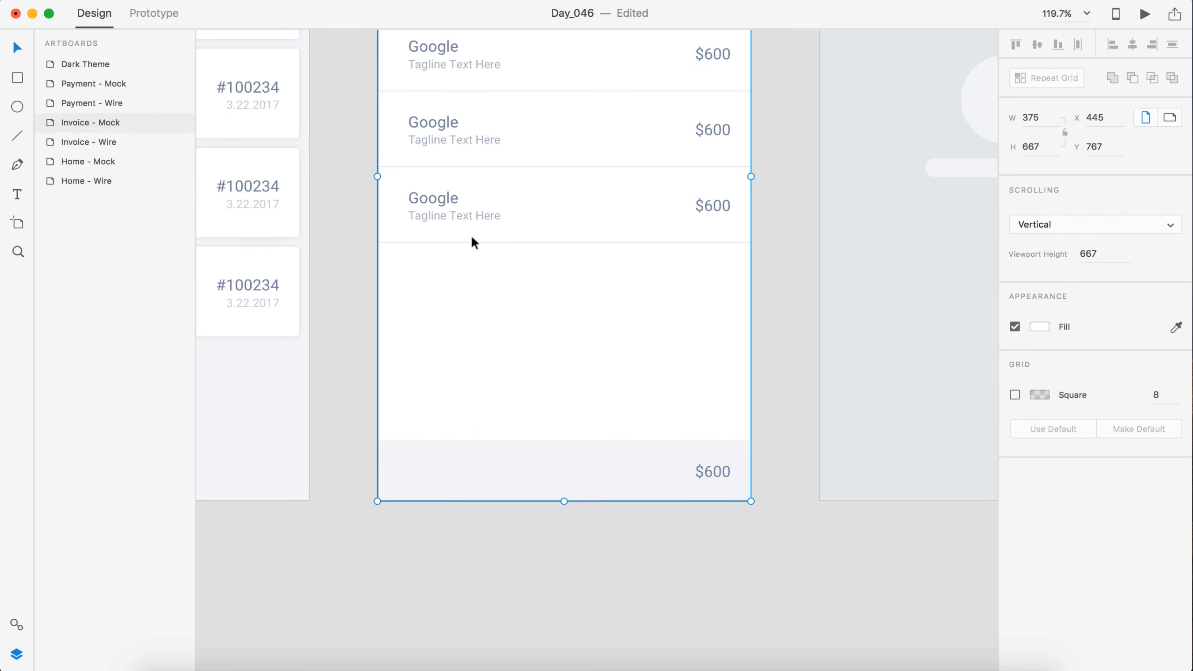
pyautogui.moveTo(454, 215); pyautogui.dragTo(609, 466)
pyautogui.doubleClick(615, 461)
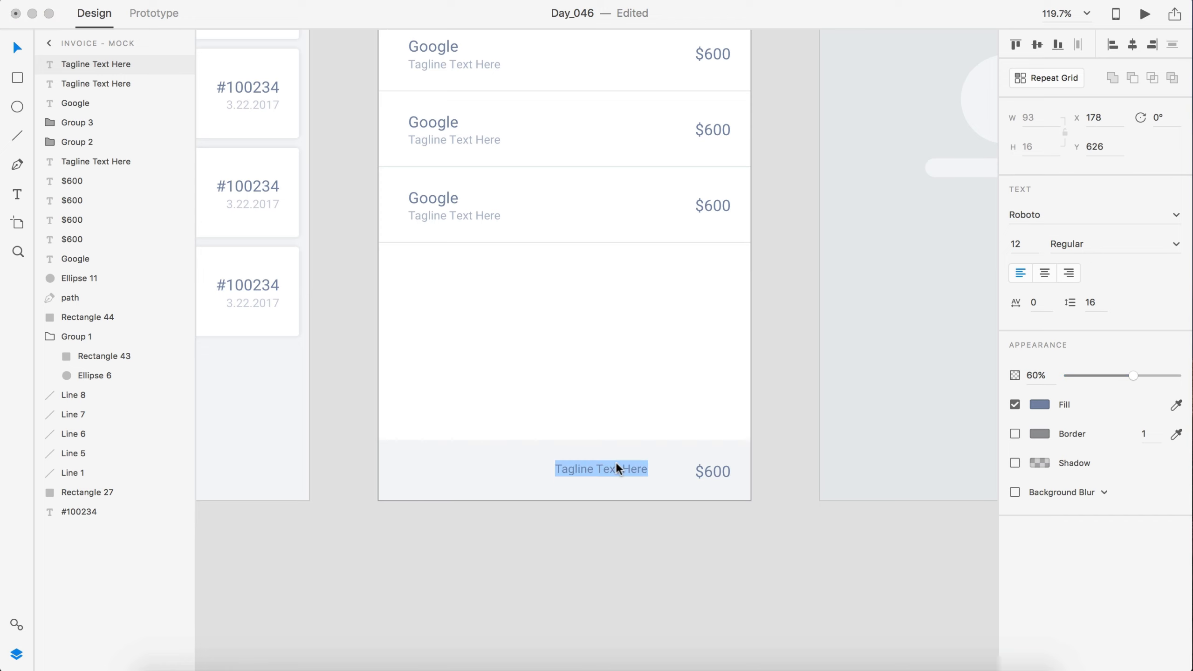
pyautogui.write('Total')
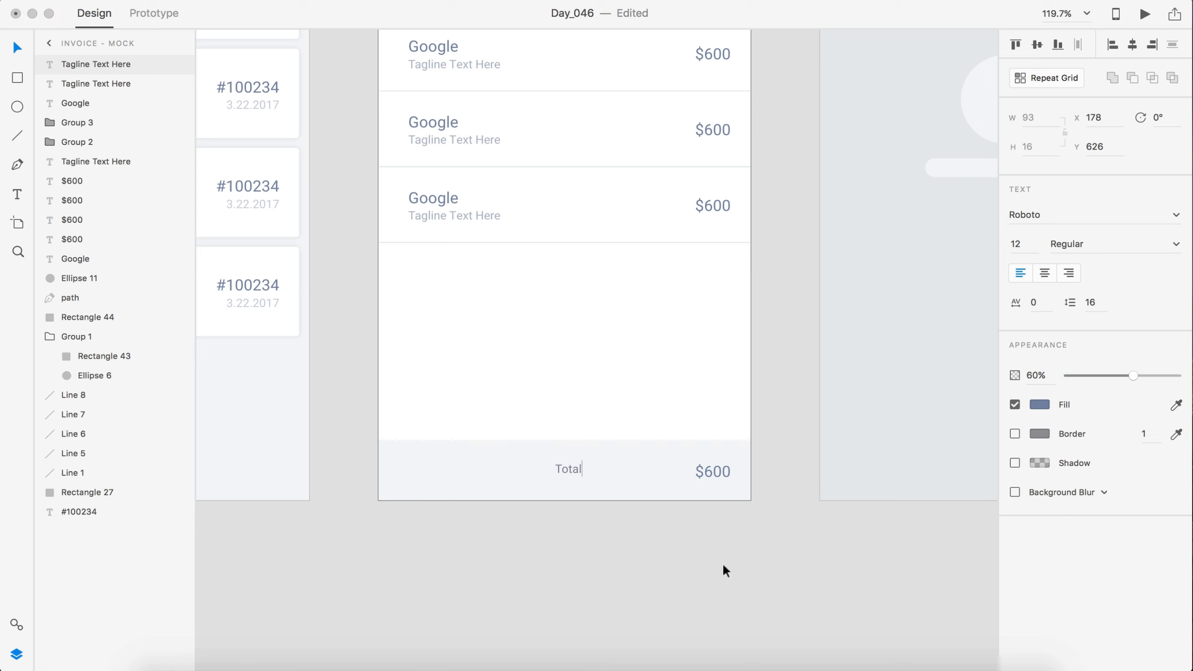
pyautogui.press('Escape')
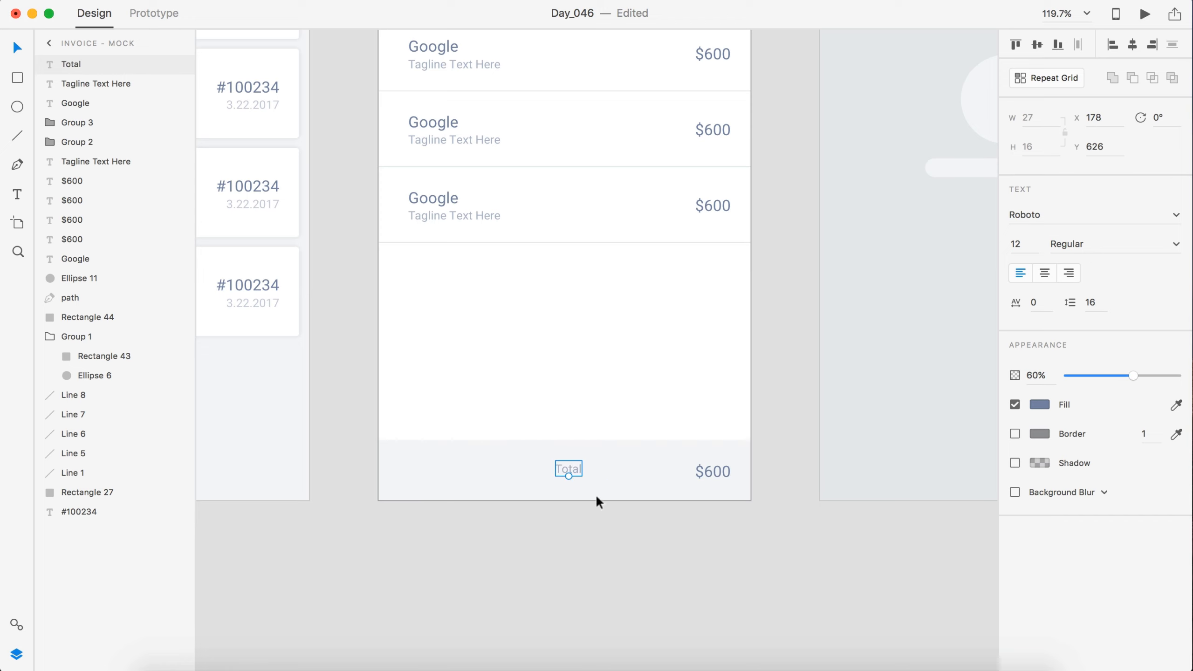
# Position the Total label beside the footer price at X 262, Y 629
pyautogui.moveTo(566, 466); pyautogui.dragTo(678, 467)
pyautogui.hotkey('shift', 'Left')
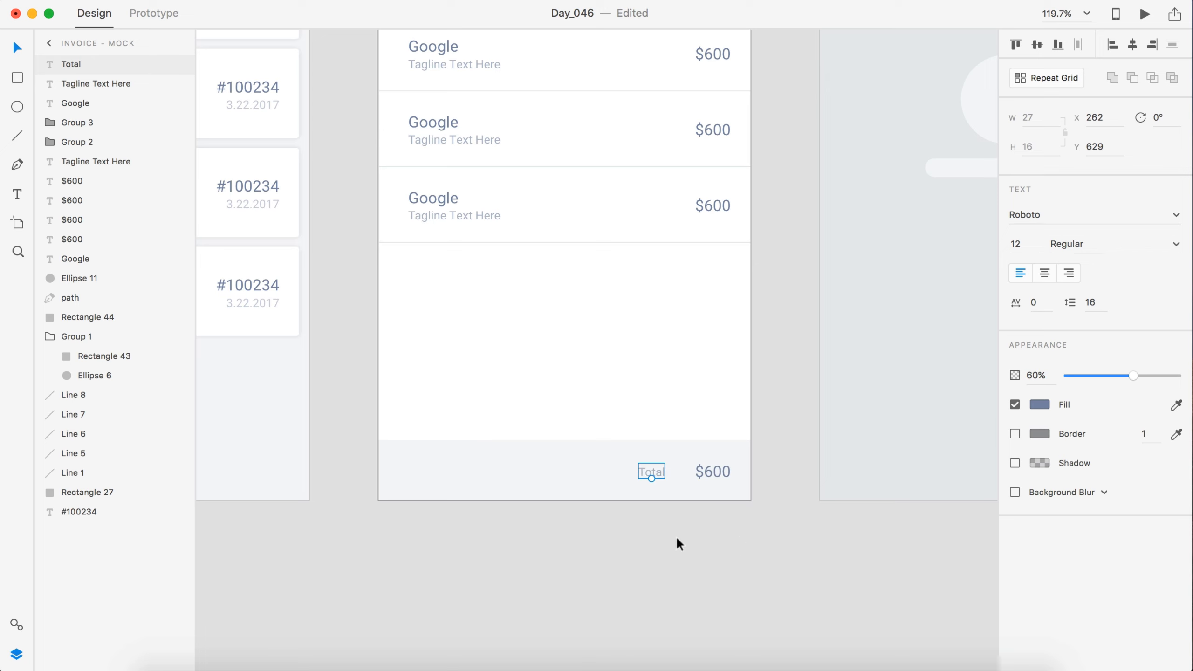
pyautogui.click(721, 541)
# Delete the Dark Theme artboard
pyautogui.scroll(-3, 721, 542)
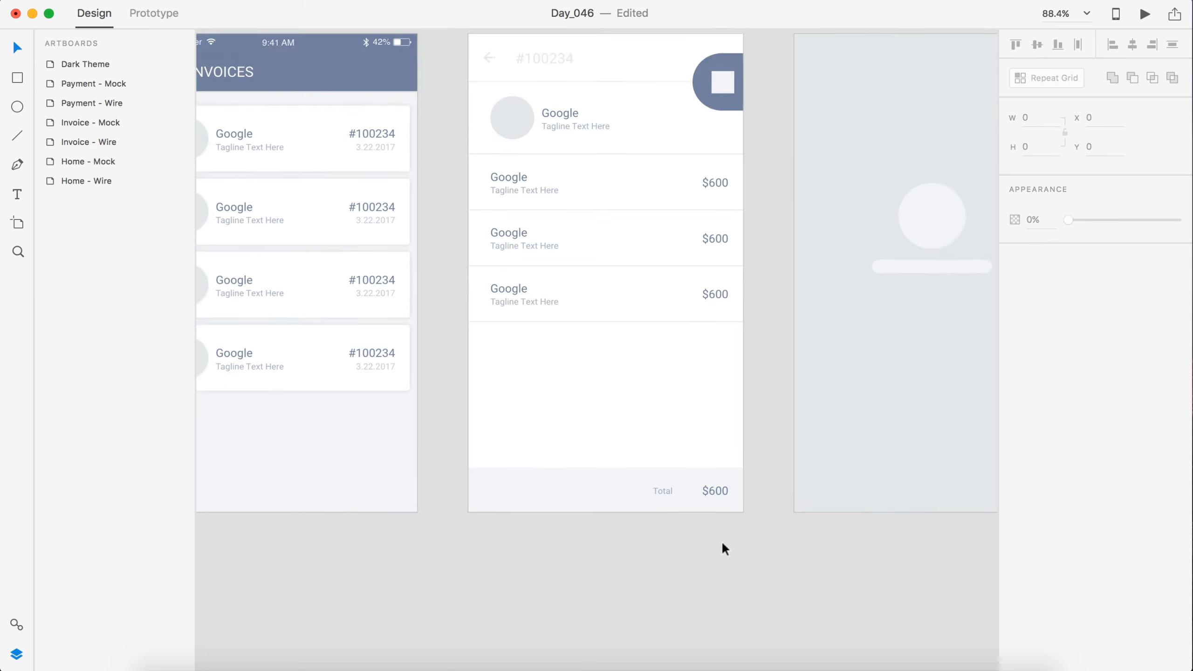
pyautogui.scroll(-2, 722, 541)
pyautogui.hscroll(5, 778, 407)
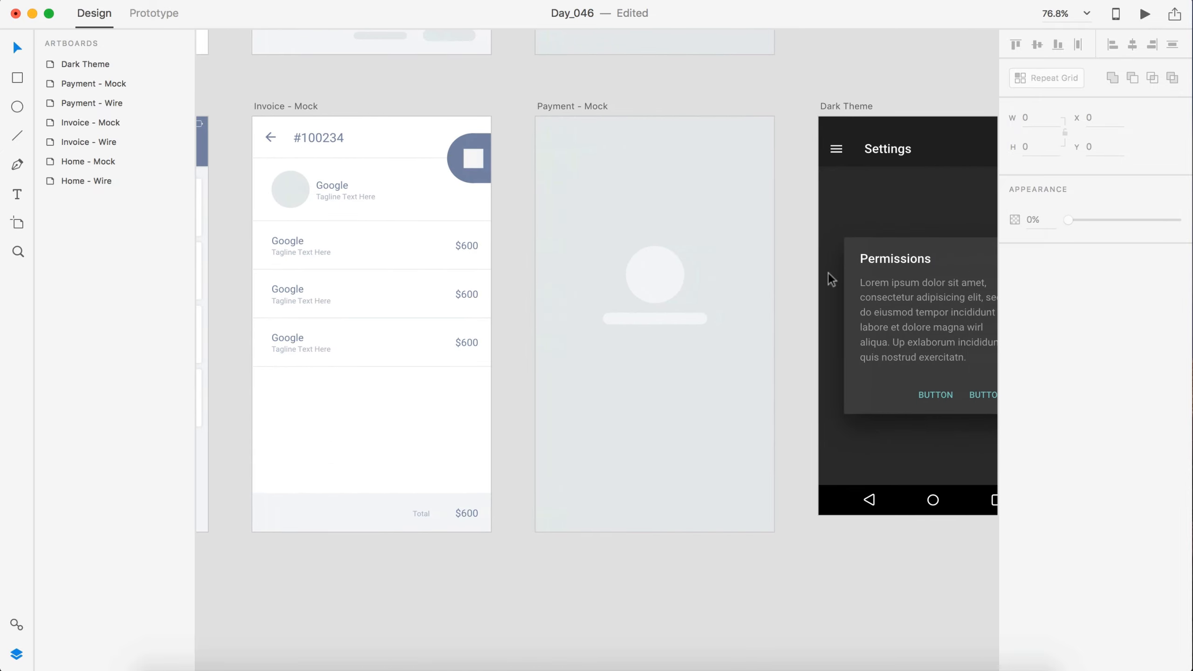
pyautogui.hscroll(2, 607, 221)
pyautogui.scroll(-1, 606, 221)
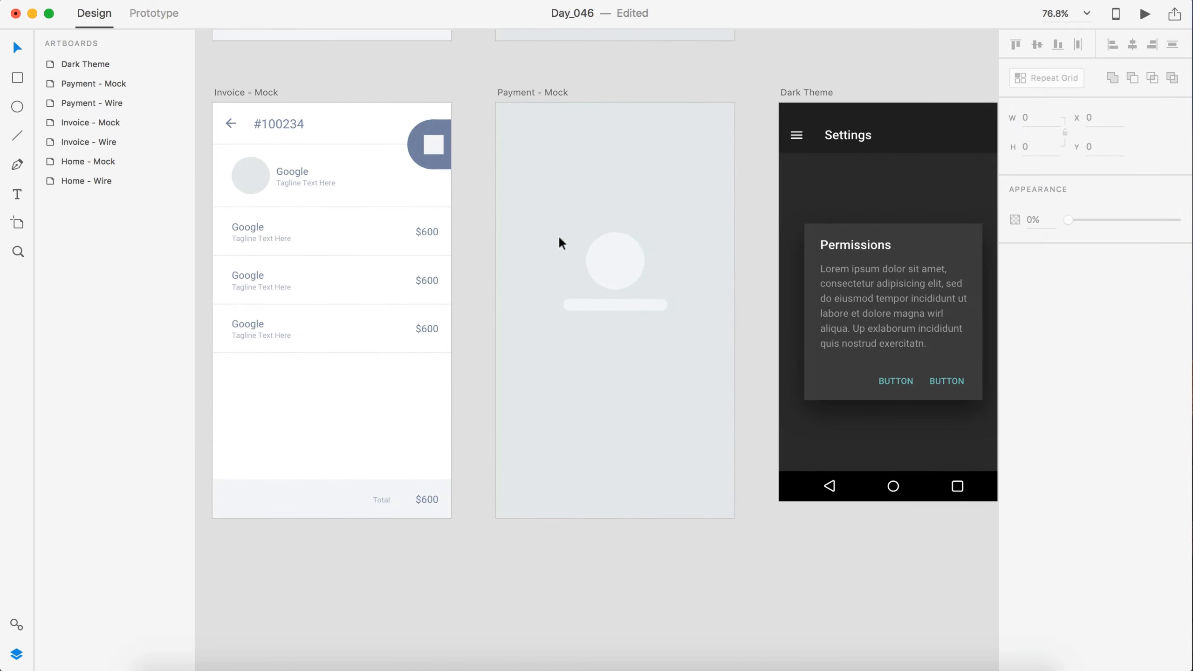
pyautogui.click(816, 93)
pyautogui.press('Delete')
pyautogui.press('super+0')
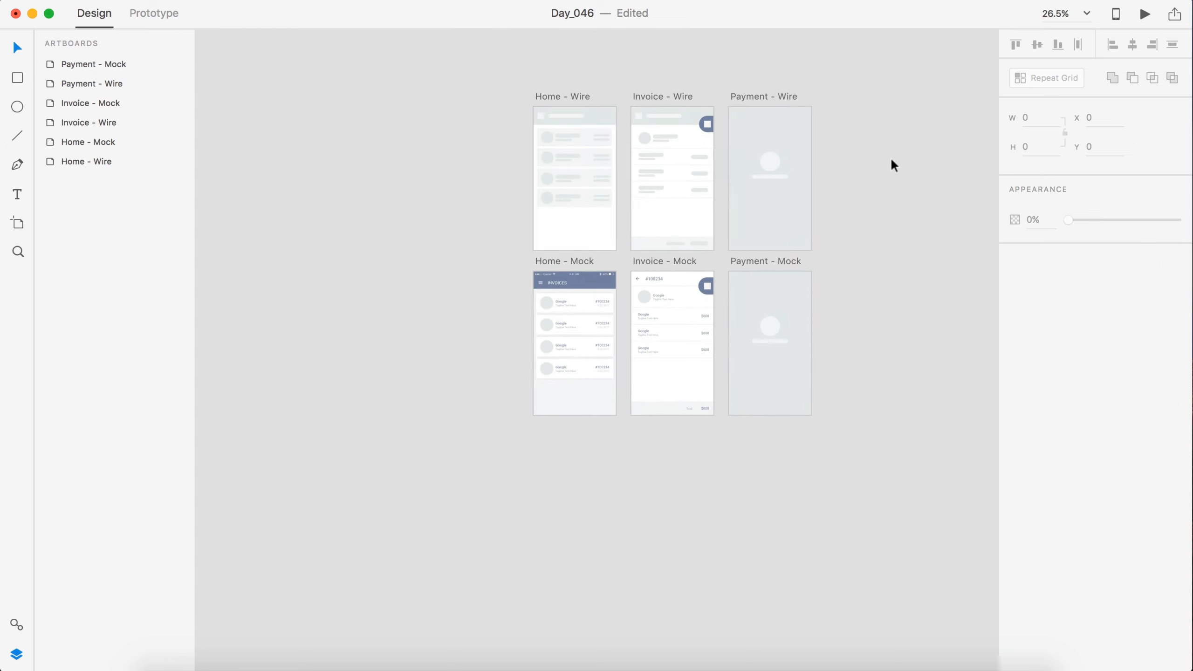
# Replace the Payment mock's placeholder bar with a copy of the Invoice title #100234 beneath the circle at X 148, Y 310
pyautogui.scroll(5, 816, 295)
pyautogui.scroll(-2, 816, 299)
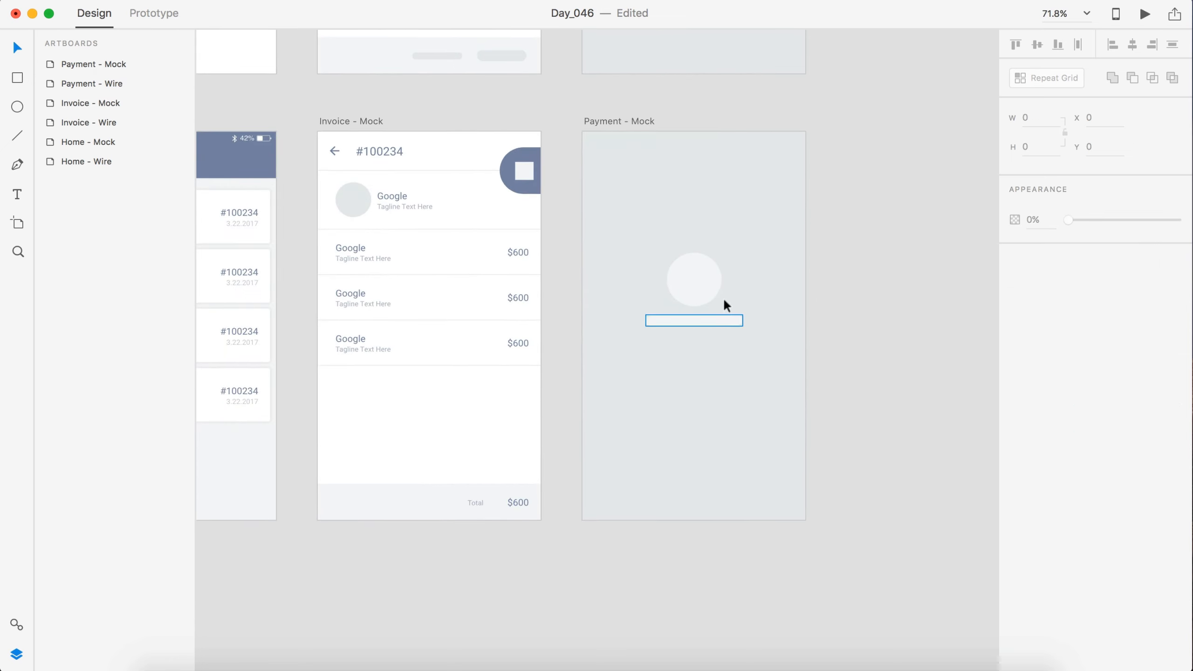
pyautogui.click(698, 316)
pyautogui.press('Delete')
pyautogui.moveTo(375, 161); pyautogui.dragTo(701, 321)
pyautogui.scroll(-1, 688, 325)
# Change the copied title on the Payment mock to Payment Completed
pyautogui.doubleClick(703, 316)
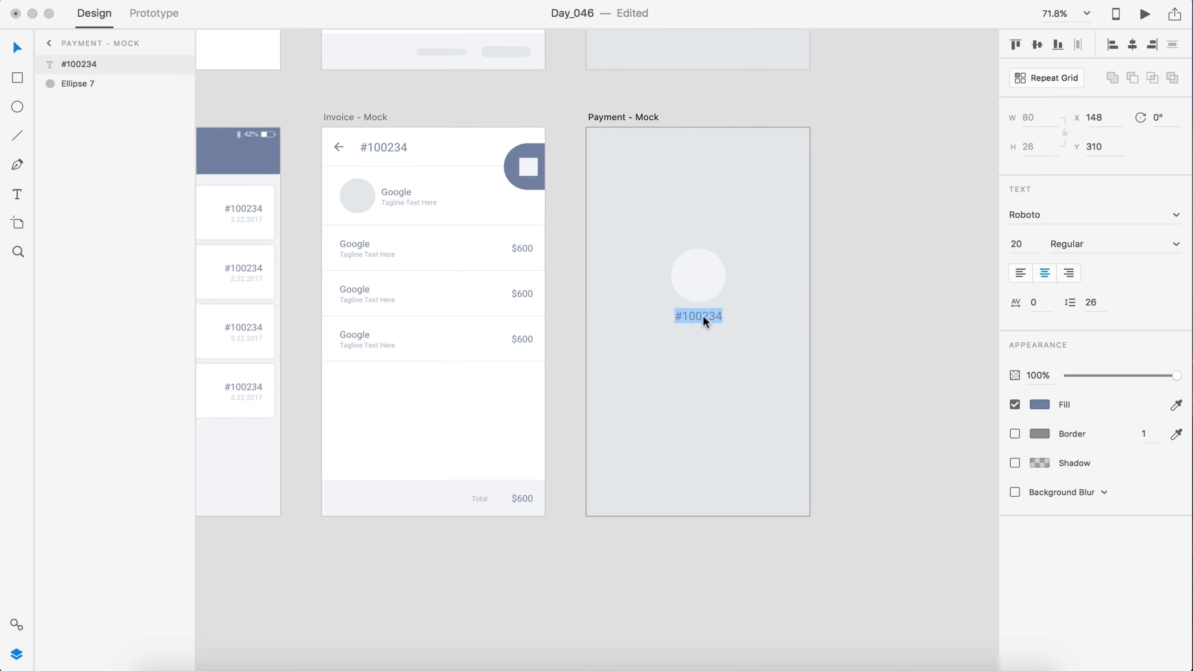
pyautogui.write('Payment Complet')
pyautogui.press('BackSpace')
pyautogui.press('BackSpace')
pyautogui.press('BackSpace')
pyautogui.press('BackSpace')
pyautogui.press('BackSpace')
pyautogui.write('mpleted')
pyautogui.click(895, 330)
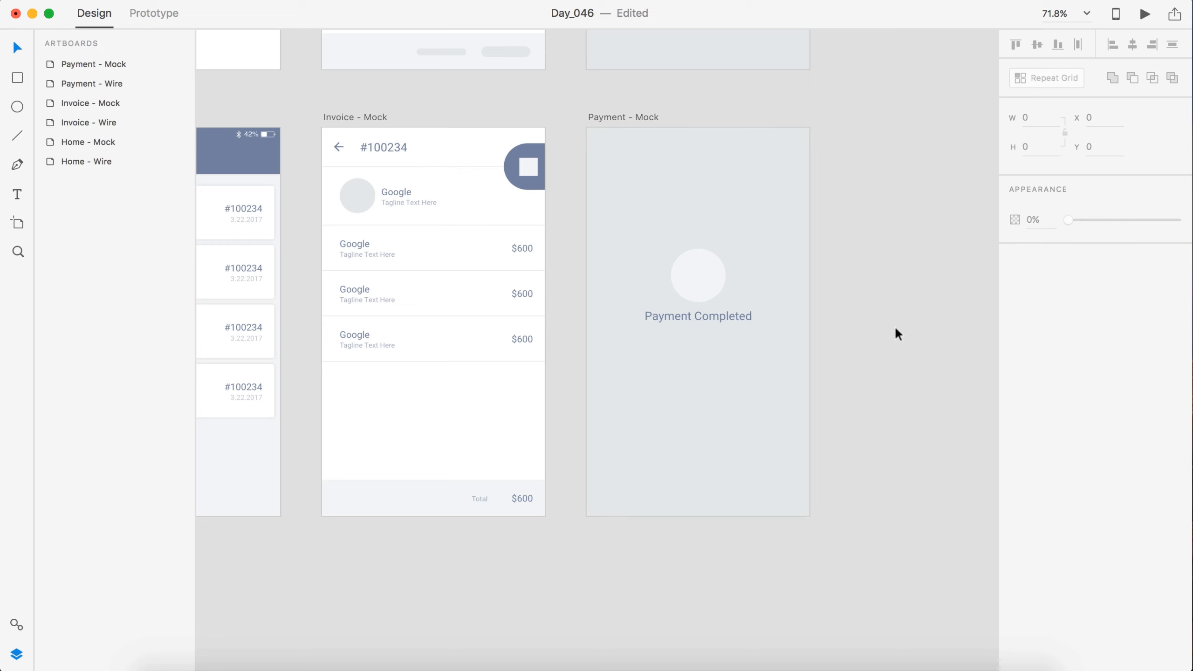
# Review the Home, Invoice and Payment mock artboards together
pyautogui.scroll(-3, 894, 328)
pyautogui.hscroll(2, 894, 328)
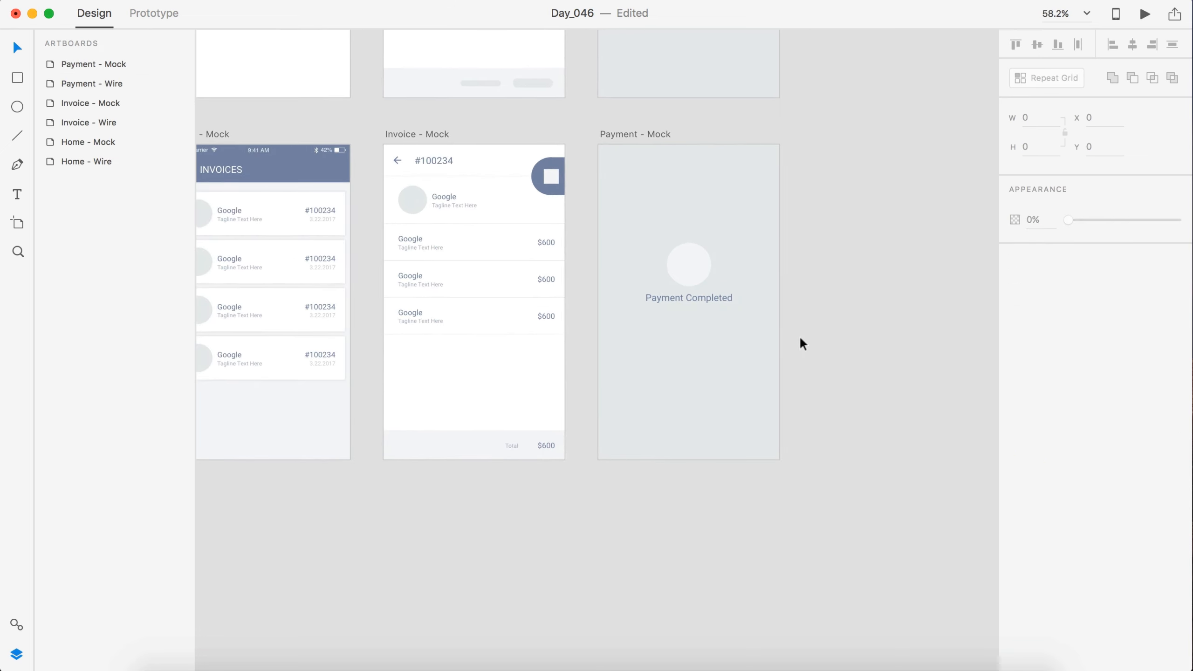
pyautogui.click(711, 298)
pyautogui.click(827, 329)
pyautogui.hscroll(-3, 827, 330)
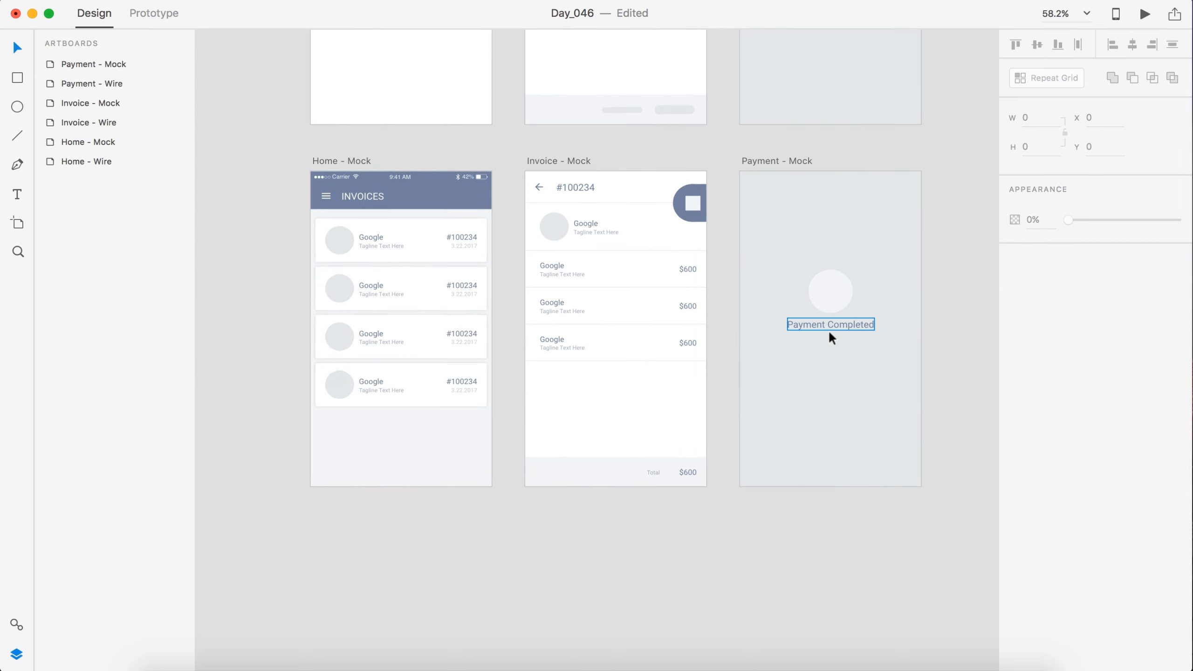
pyautogui.scroll(-2, 827, 330)
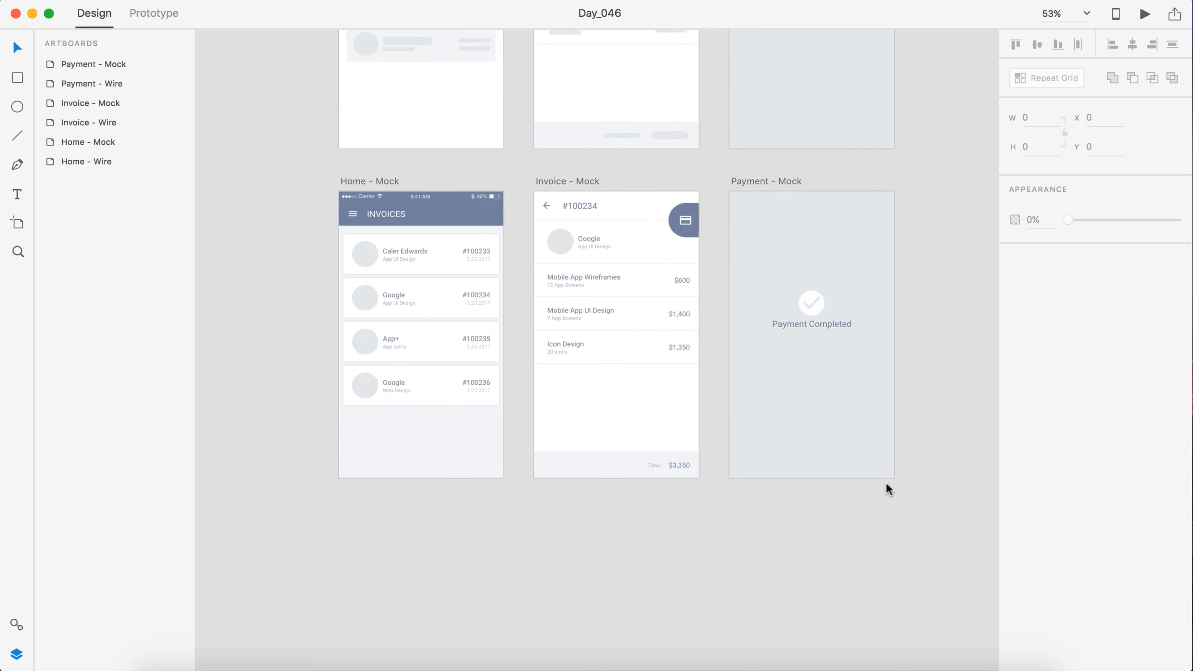
pyautogui.scroll(-2, 885, 484)
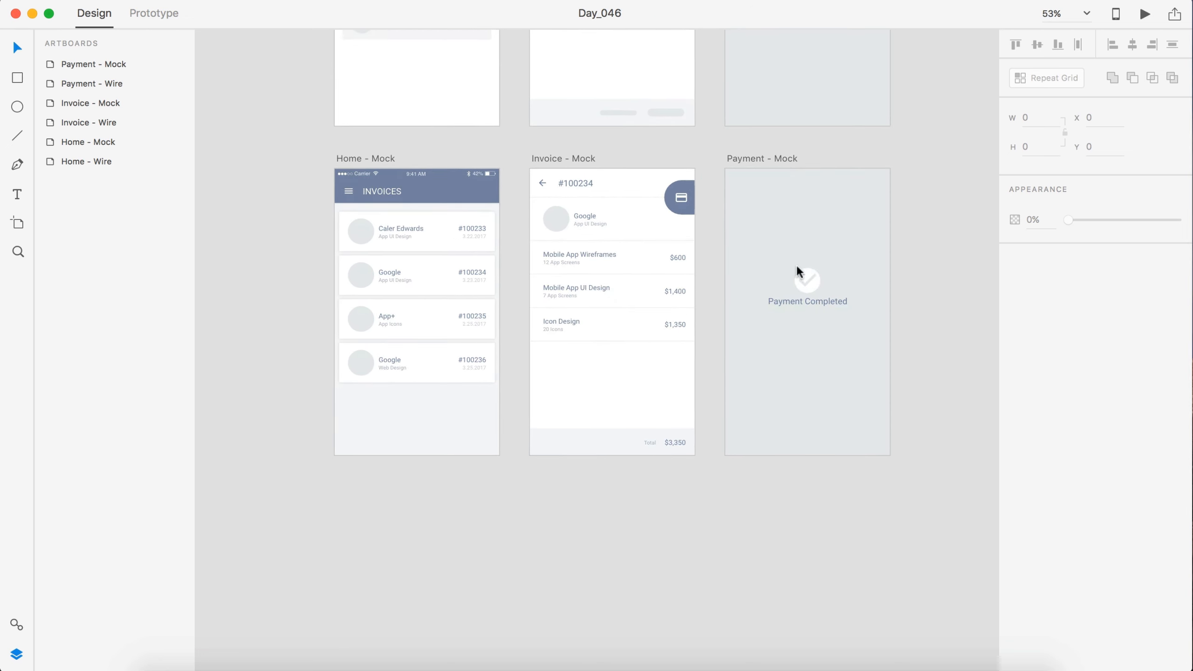
# Examine the Invoice and Payment mocks up close and compare them with the Home mock
pyautogui.scroll(5, 683, 200)
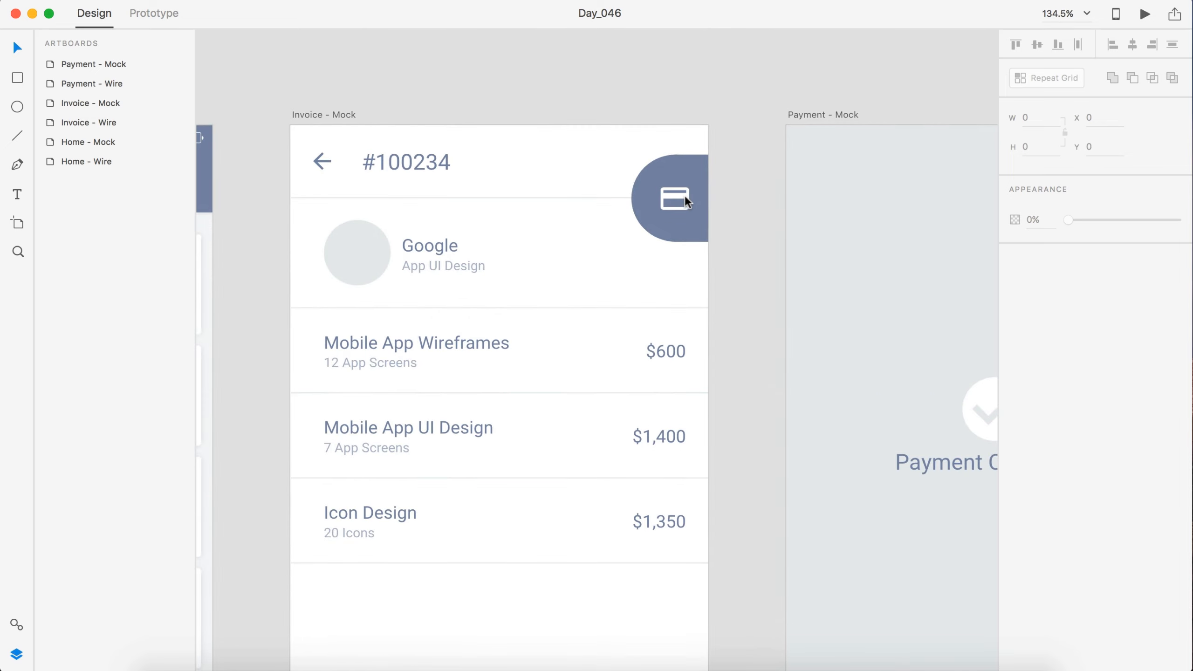
pyautogui.scroll(-3, 677, 310)
pyautogui.hscroll(3, 677, 311)
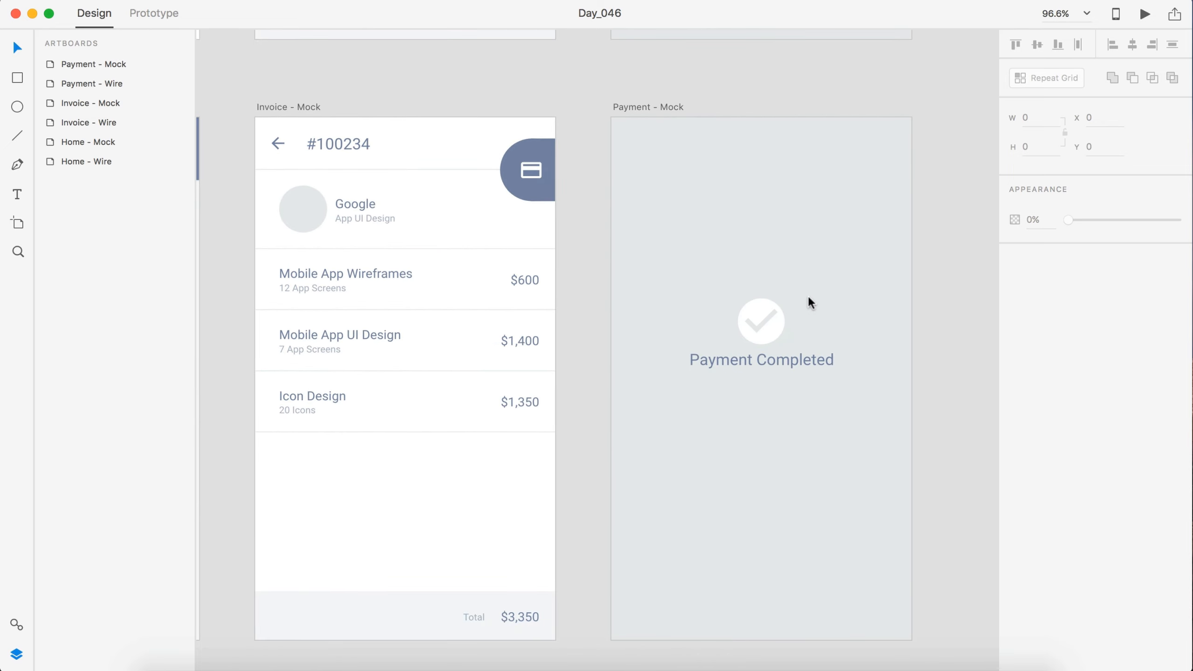
pyautogui.scroll(-2, 808, 306)
pyautogui.hscroll(-3, 808, 308)
pyautogui.scroll(-2, 807, 306)
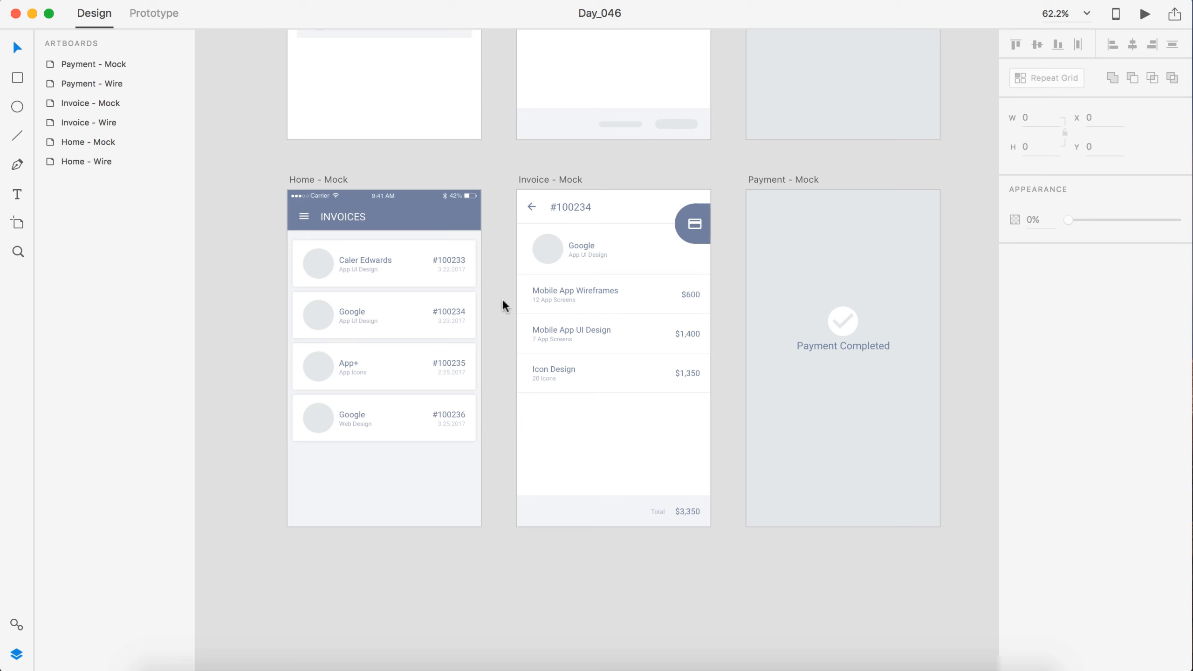
pyautogui.scroll(-3, 502, 298)
pyautogui.hscroll(-3, 502, 301)
pyautogui.hscroll(3, 502, 300)
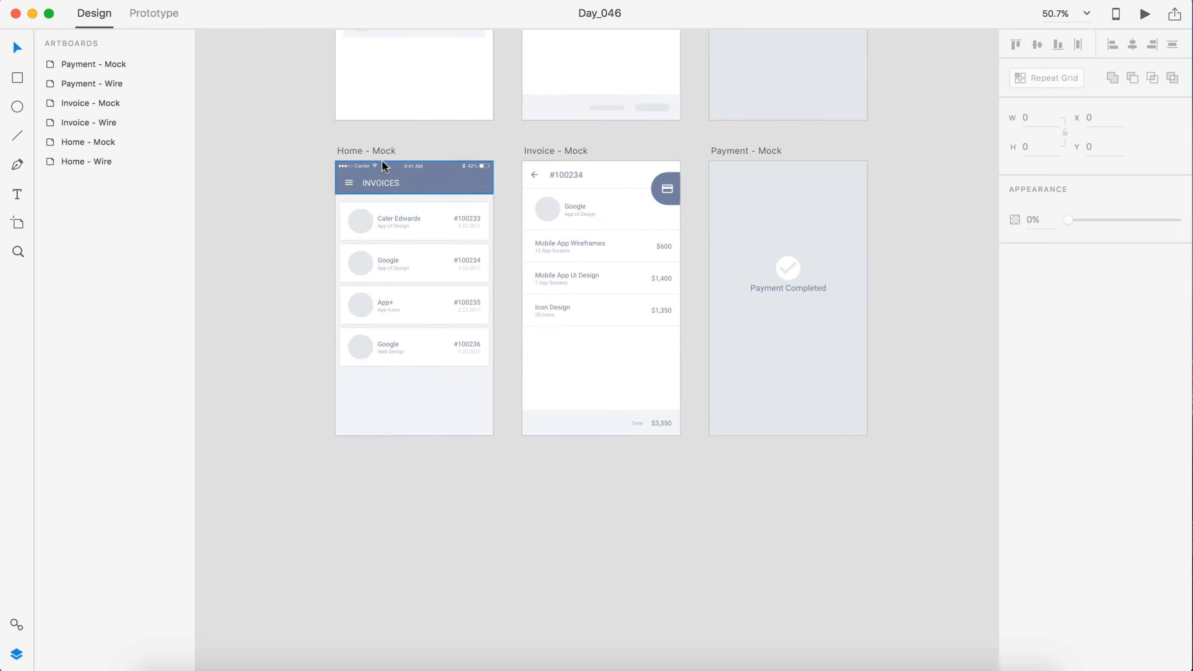
# Duplicate the Home, Invoice and Payment mock artboards together as a new row directly below, at Y 1534
pyautogui.moveTo(370, 144); pyautogui.dragTo(757, 147)
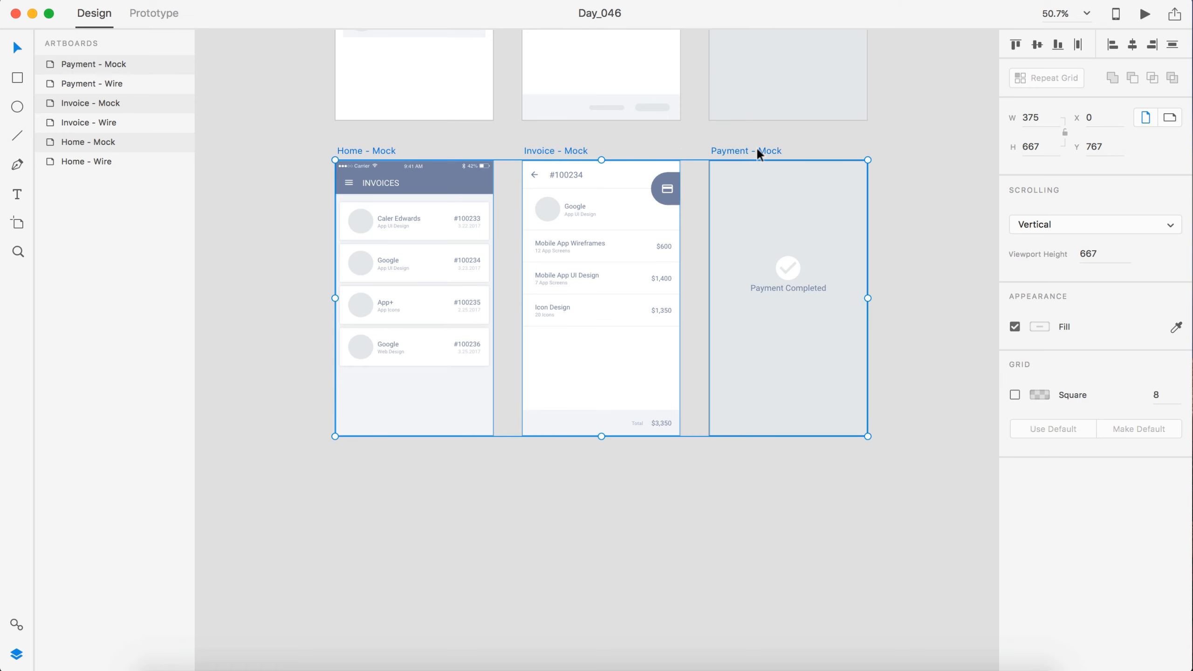
pyautogui.scroll(-2, 751, 122)
pyautogui.moveTo(743, 96); pyautogui.dragTo(758, 415)
pyautogui.click(302, 344)
pyautogui.scroll(-5, 302, 344)
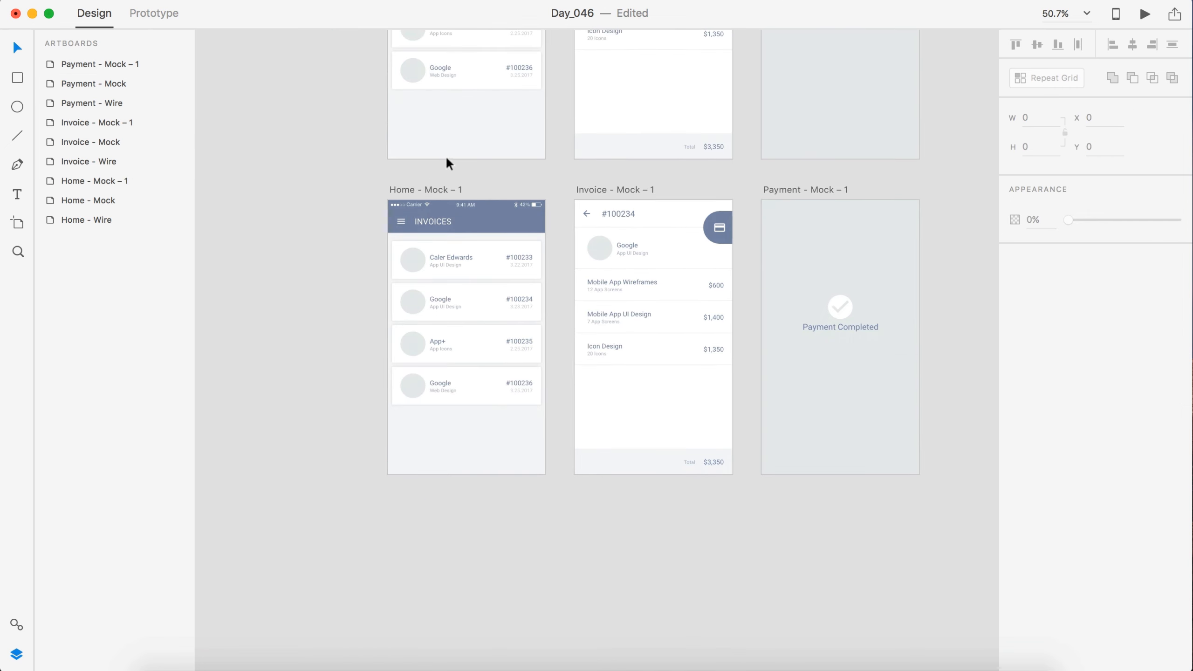
# Rename the duplicated Home artboard as Home - Design
pyautogui.click(427, 186)
pyautogui.doubleClick(427, 186)
pyautogui.press('Right')
pyautogui.press('BackSpace')
pyautogui.press('BackSpace')
pyautogui.press('BackSpace')
pyautogui.press('BackSpace')
pyautogui.press('BackSpace')
pyautogui.press('BackSpace')
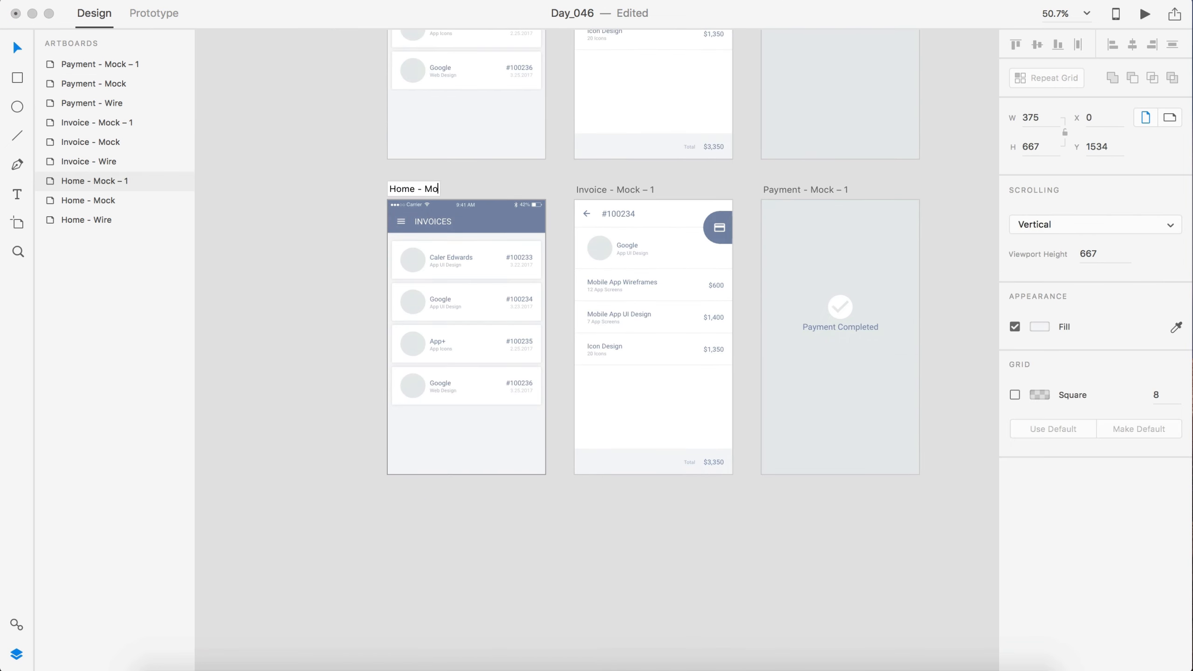
pyautogui.press('BackSpace')
pyautogui.press('BackSpace')
pyautogui.write('Design')
# Rename the duplicated Invoice artboard as Invoice - Design
pyautogui.doubleClick(633, 189)
pyautogui.press('Right')
pyautogui.press('BackSpace')
pyautogui.press('BackSpace')
pyautogui.press('BackSpace')
pyautogui.press('BackSpace')
pyautogui.press('BackSpace')
pyautogui.press('BackSpace')
pyautogui.press('BackSpace')
pyautogui.press('BackSpace')
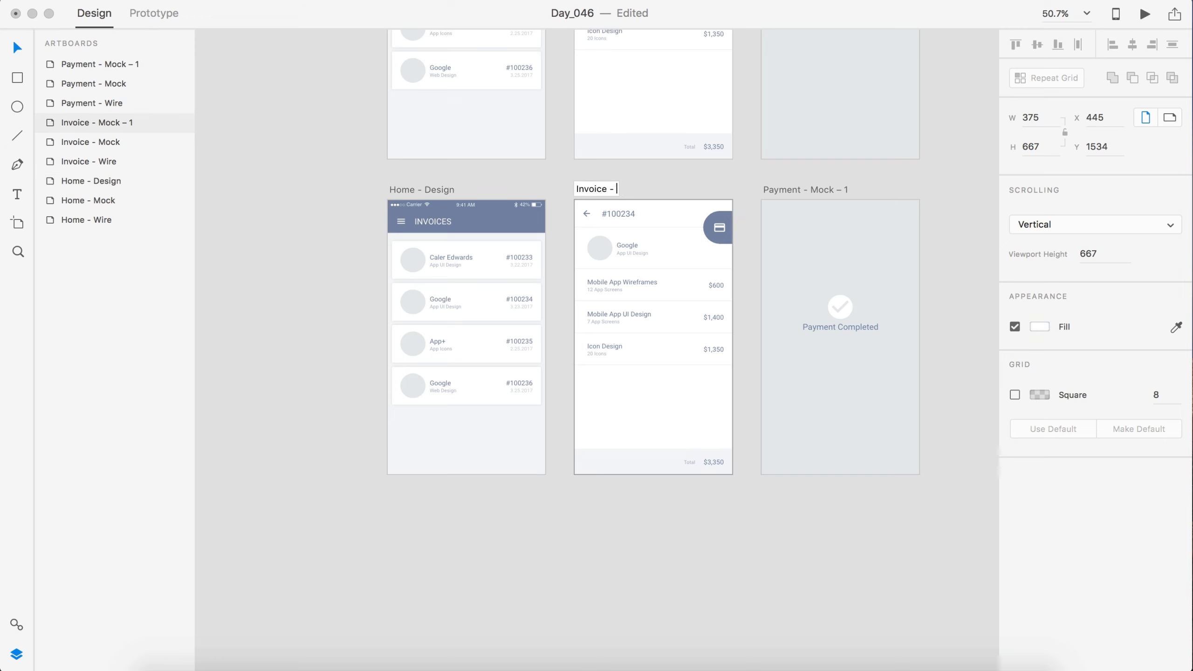
pyautogui.write('Design')
# Rename the duplicated Payment artboard as Payment - Design
pyautogui.doubleClick(812, 188)
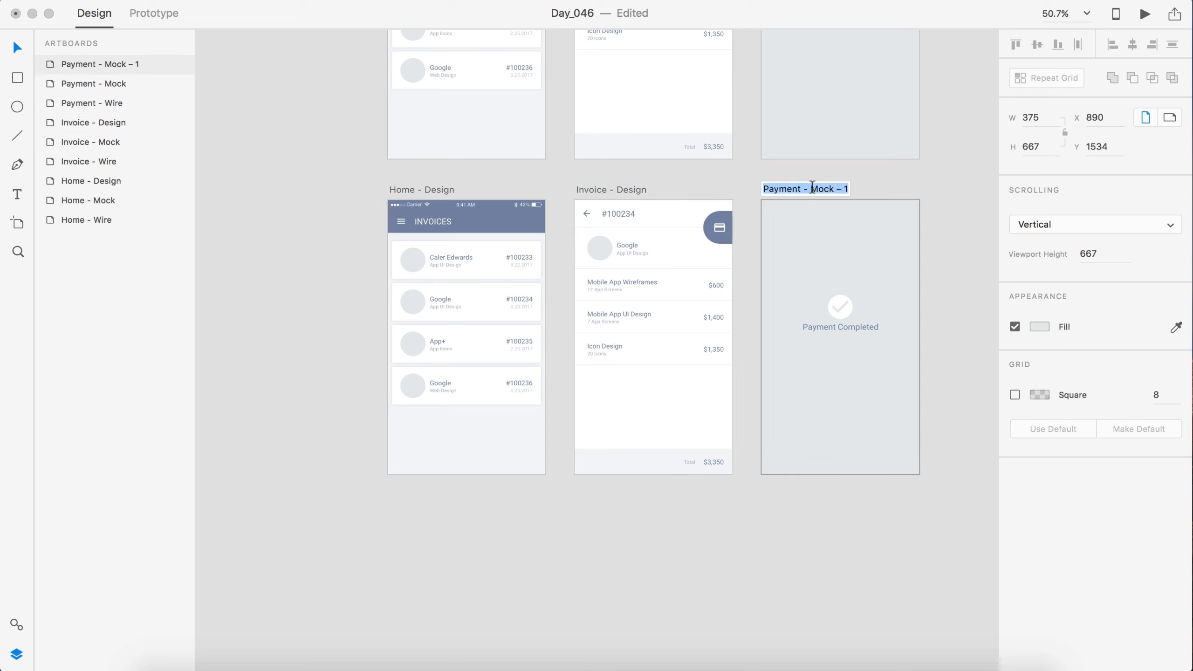
pyautogui.press('Right')
pyautogui.press('BackSpace')
pyautogui.press('BackSpace')
pyautogui.press('BackSpace')
pyautogui.press('BackSpace')
pyautogui.press('BackSpace')
pyautogui.press('BackSpace')
pyautogui.press('BackSpace')
pyautogui.press('BackSpace')
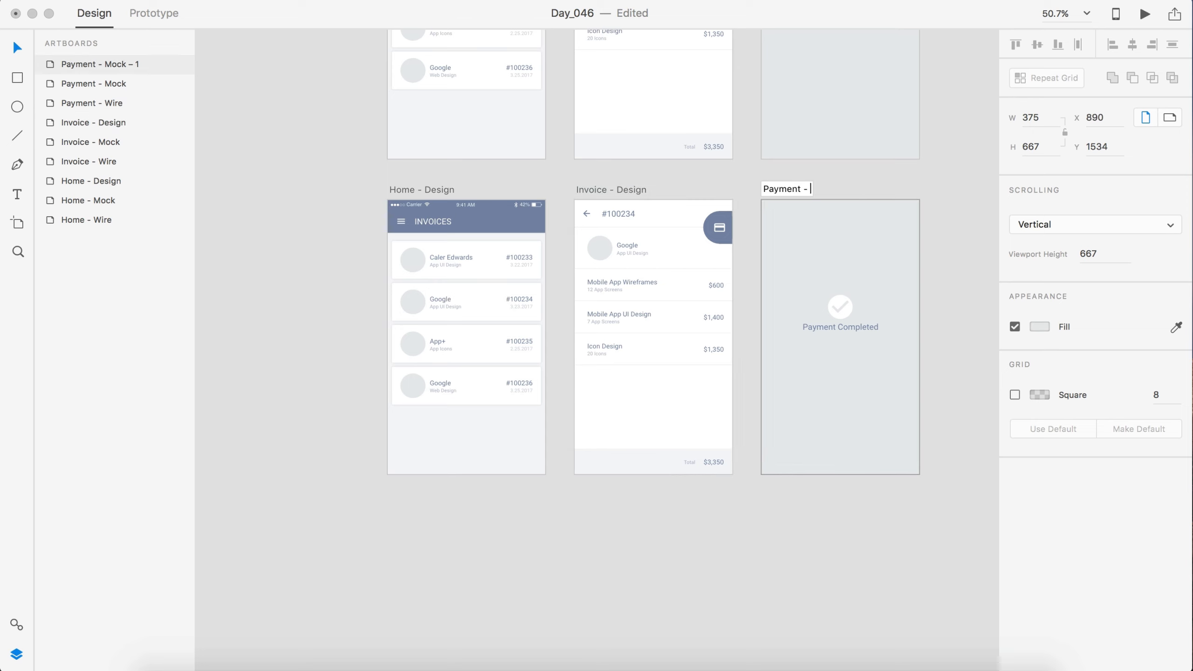
pyautogui.write('Design')
pyautogui.press('Return')
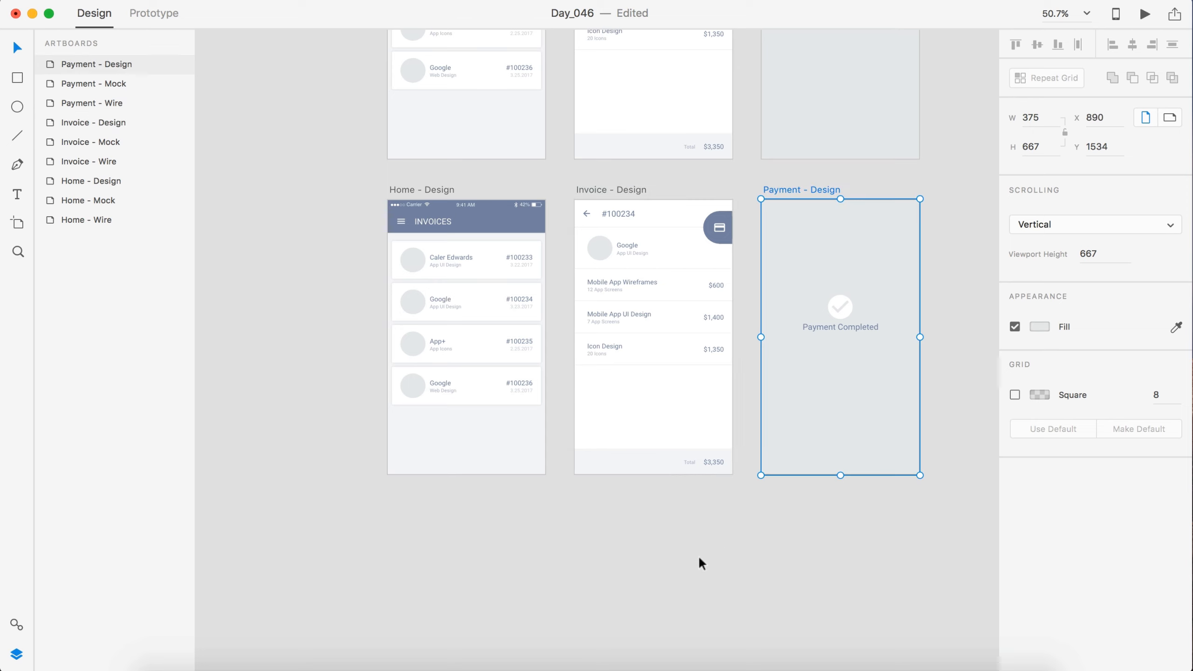
pyautogui.click(698, 556)
# Compare the wireframe, mock and design rows and inspect the Home and Invoice design artboards
pyautogui.scroll(7, 676, 252)
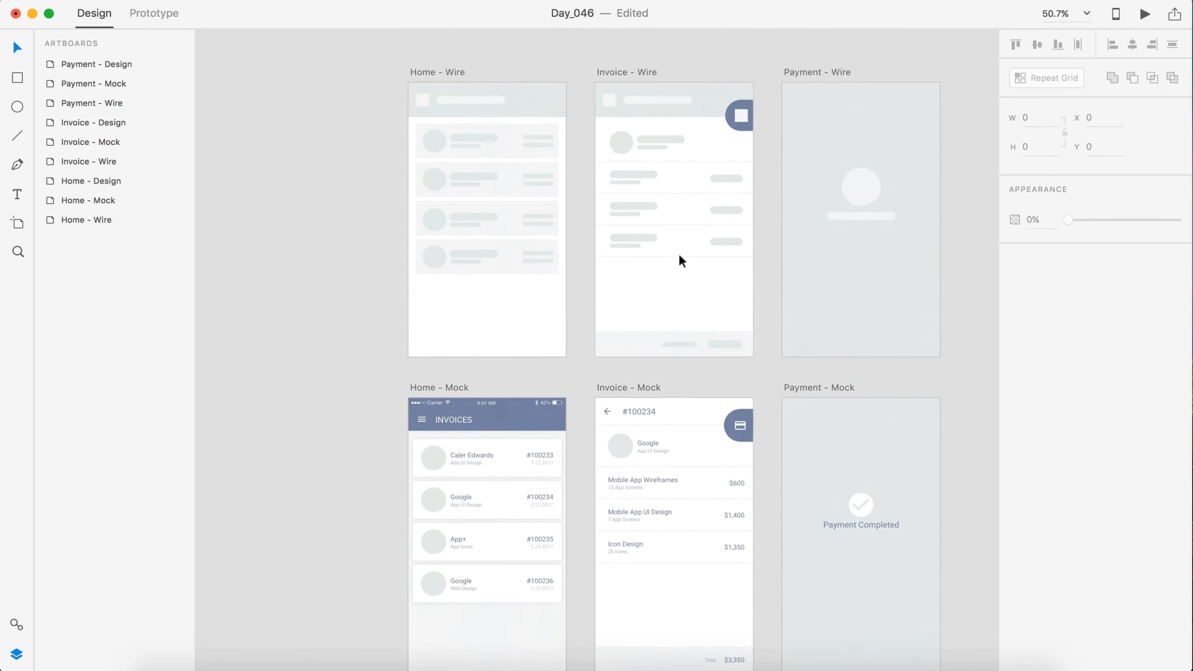
pyautogui.scroll(-5, 680, 255)
pyautogui.scroll(-2, 519, 485)
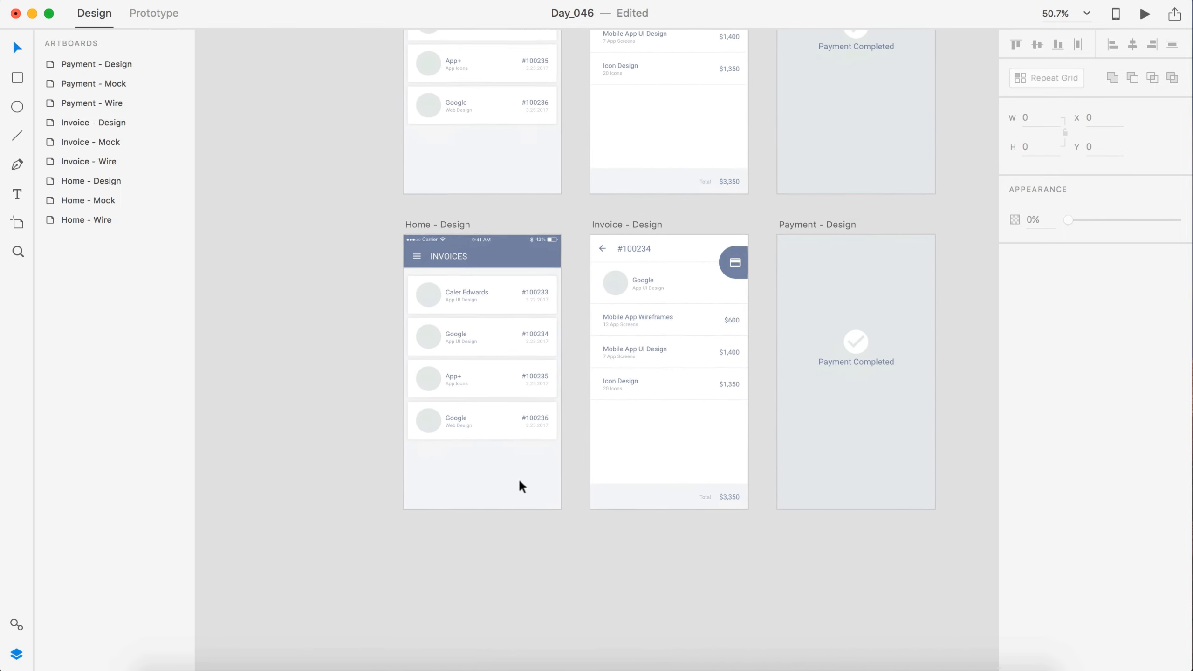
pyautogui.scroll(5, 487, 407)
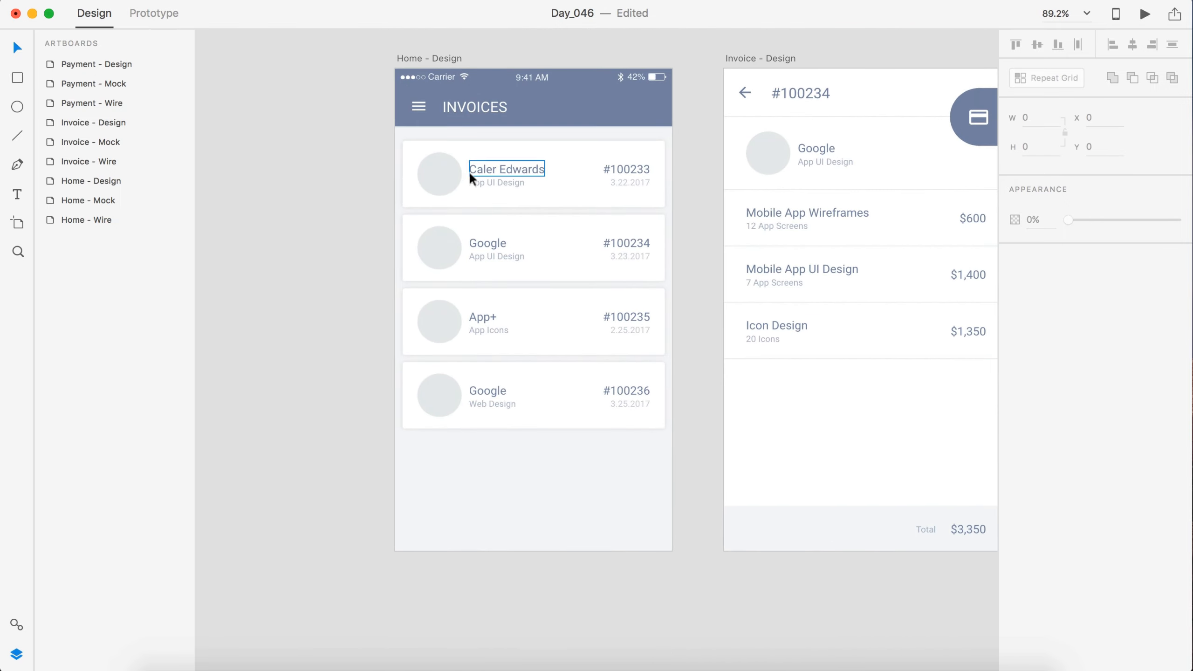
pyautogui.hscroll(10, 445, 397)
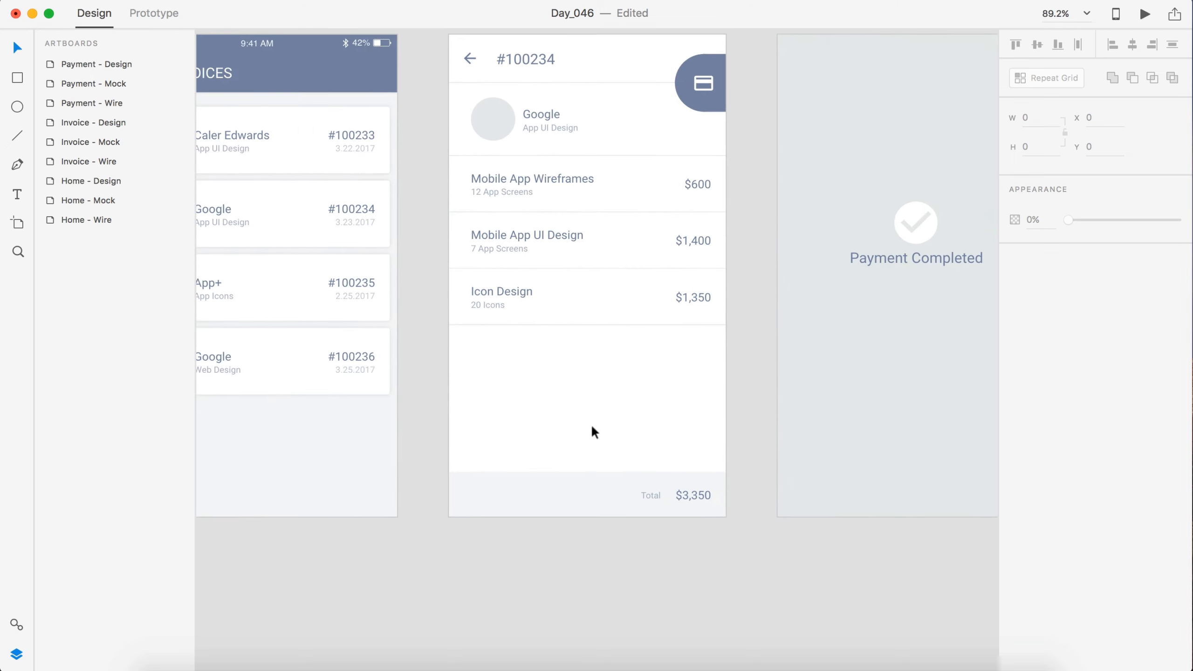
pyautogui.hscroll(-10, 653, 356)
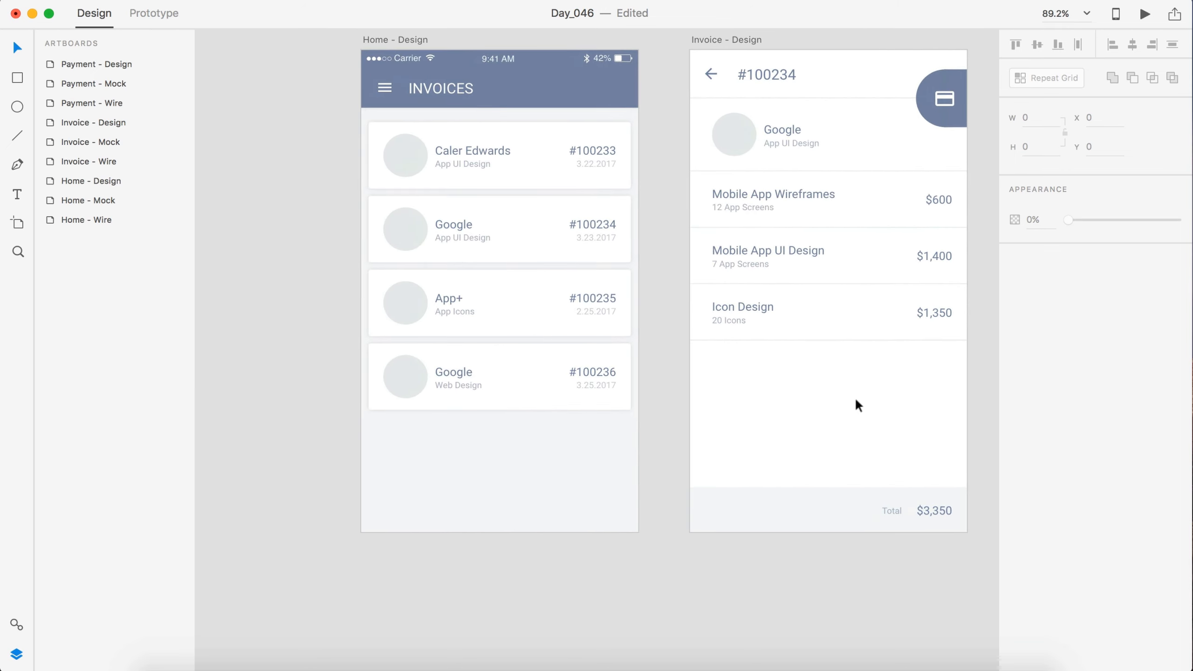
pyautogui.hscroll(-2, 858, 405)
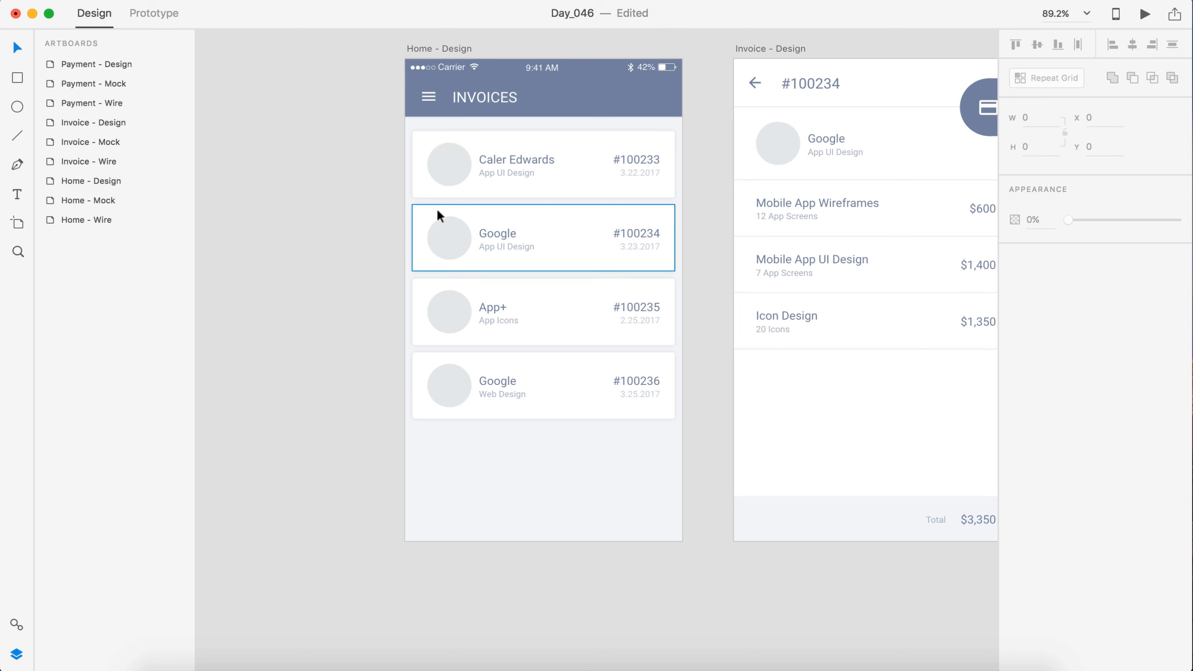
# Fill the INVOICES header bar on the Home design with the saved blue #3B6BFF
pyautogui.click(592, 97)
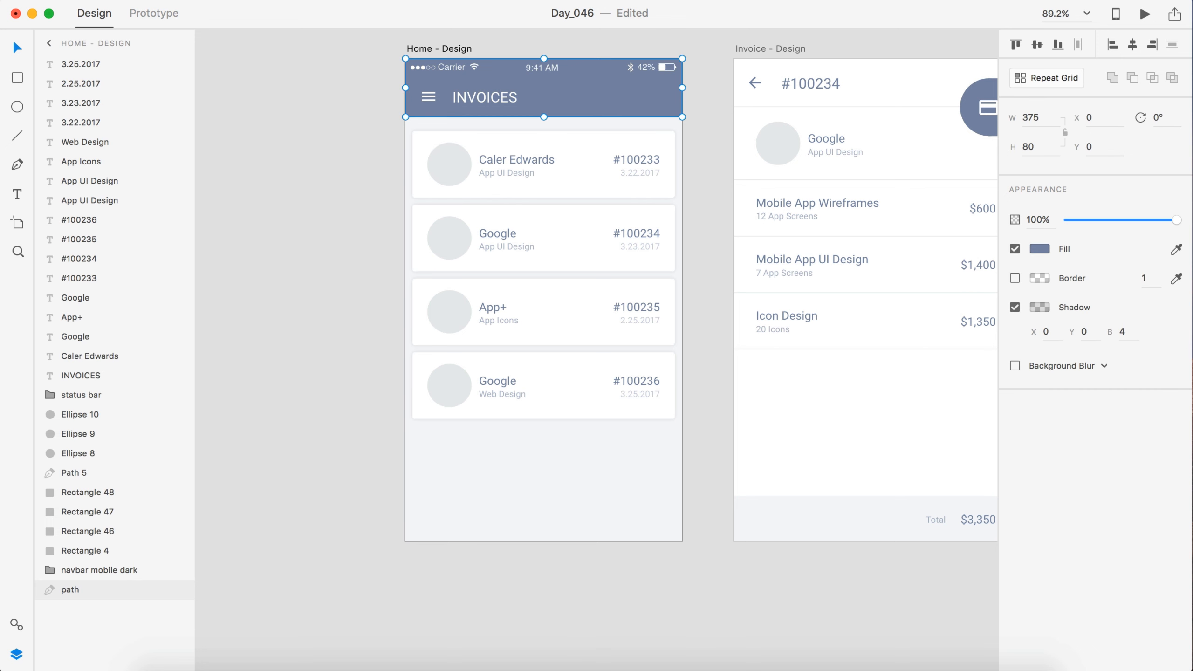
pyautogui.click(1039, 249)
pyautogui.click(947, 355)
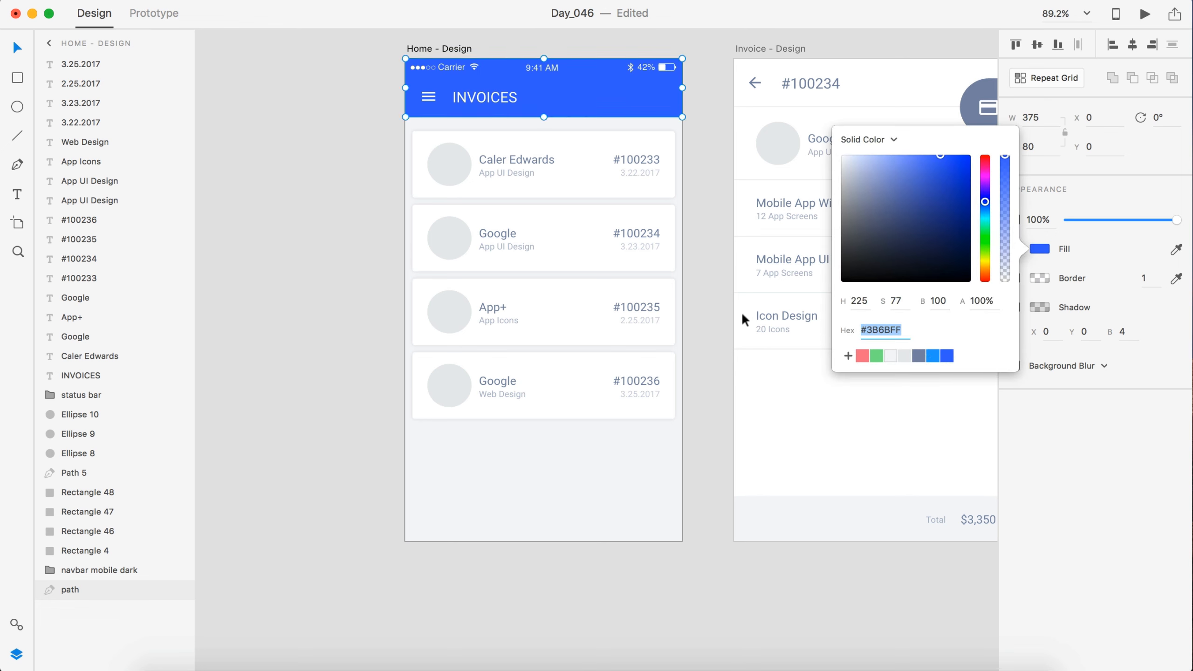
# Recolor the four invoice numbers on the Home design's cards with the saved lighter blue
pyautogui.click(638, 160)
pyautogui.keyDown('shift'); pyautogui.click(639, 245); pyautogui.keyUp('shift')
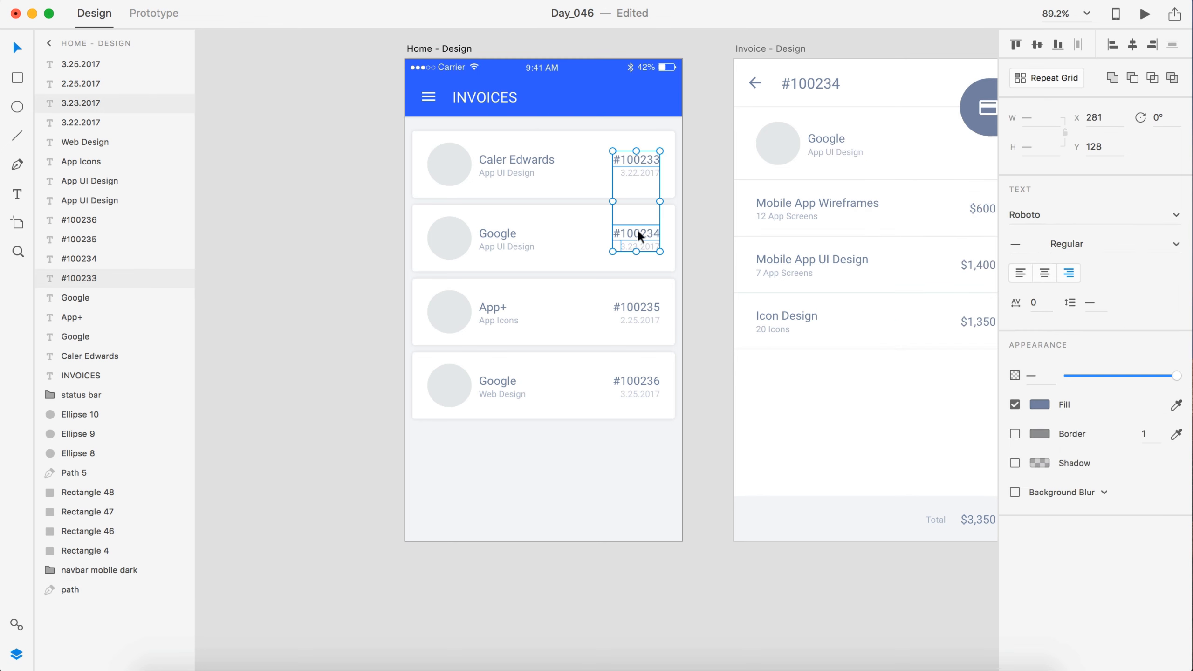
pyautogui.keyDown('shift'); pyautogui.click(639, 234); pyautogui.keyUp('shift')
pyautogui.keyDown('shift'); pyautogui.click(639, 246); pyautogui.keyUp('shift')
pyautogui.keyDown('shift'); pyautogui.click(638, 308); pyautogui.keyUp('shift')
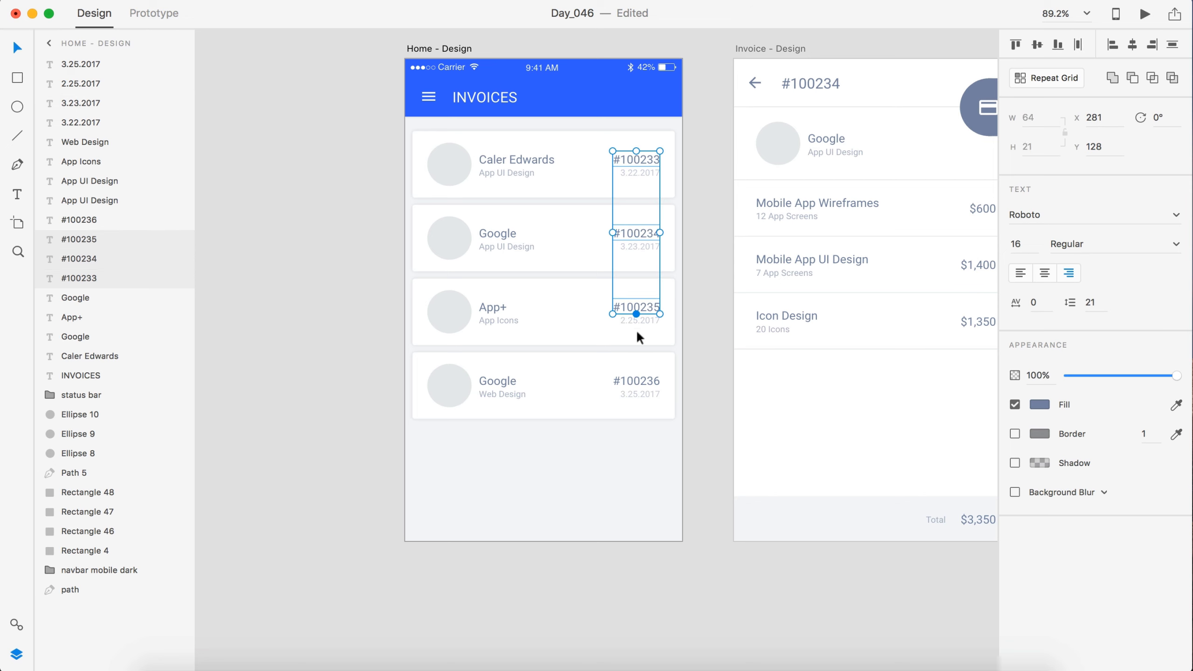
pyautogui.keyDown('shift'); pyautogui.click(637, 381); pyautogui.keyUp('shift')
pyautogui.click(1035, 406)
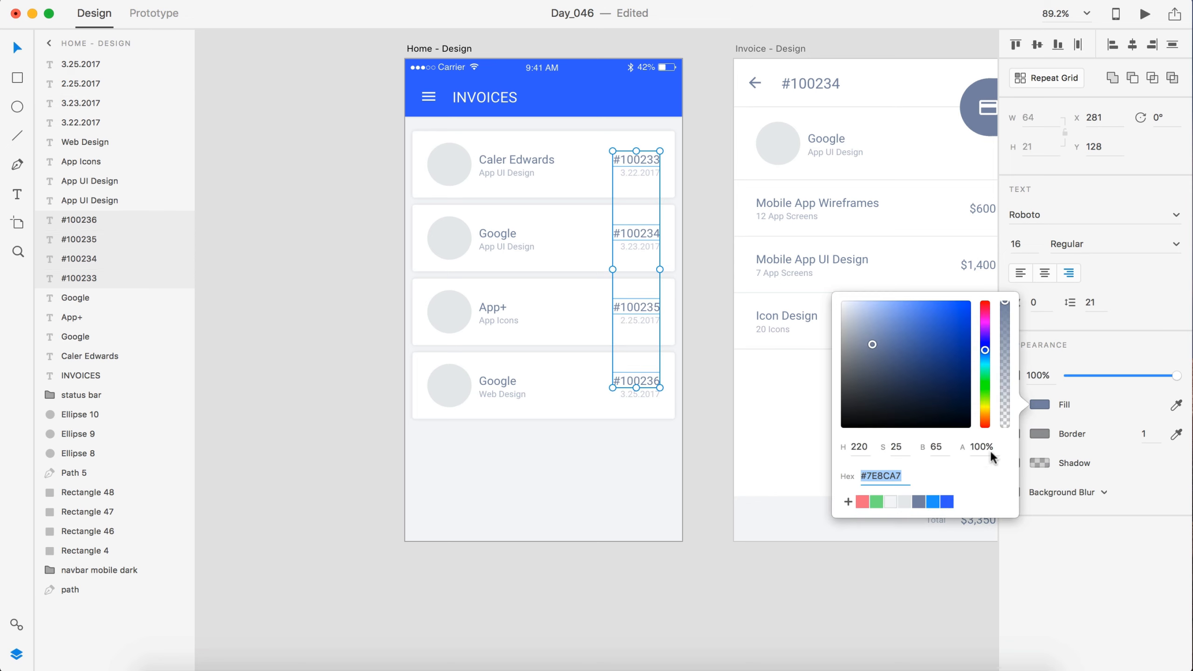
pyautogui.click(934, 502)
pyautogui.click(702, 372)
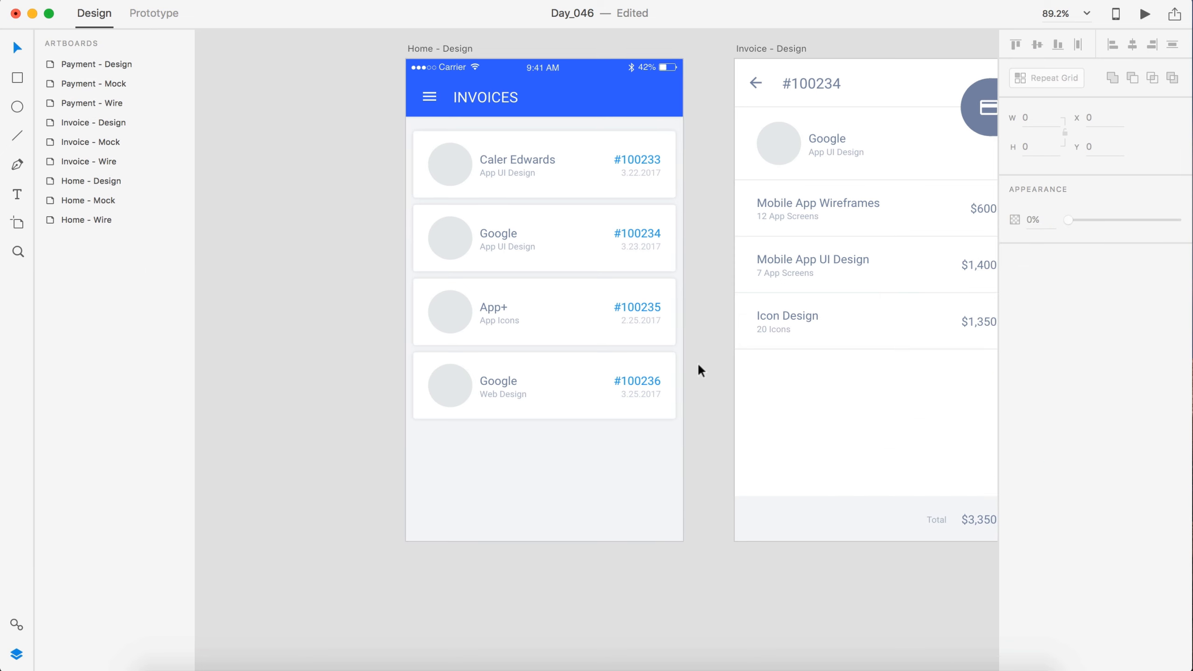
# Fill the avatar circle on the Home design's first invoice card with the saved green
pyautogui.scroll(3, 626, 360)
pyautogui.scroll(2, 623, 357)
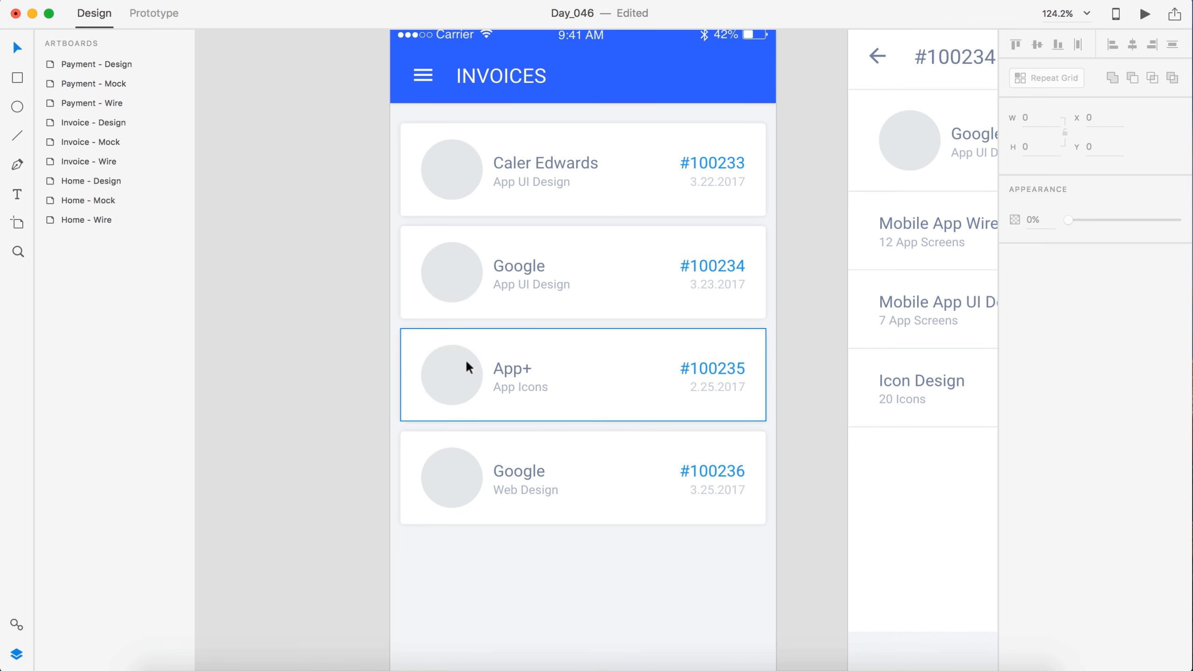
pyautogui.click(453, 172)
pyautogui.click(1039, 248)
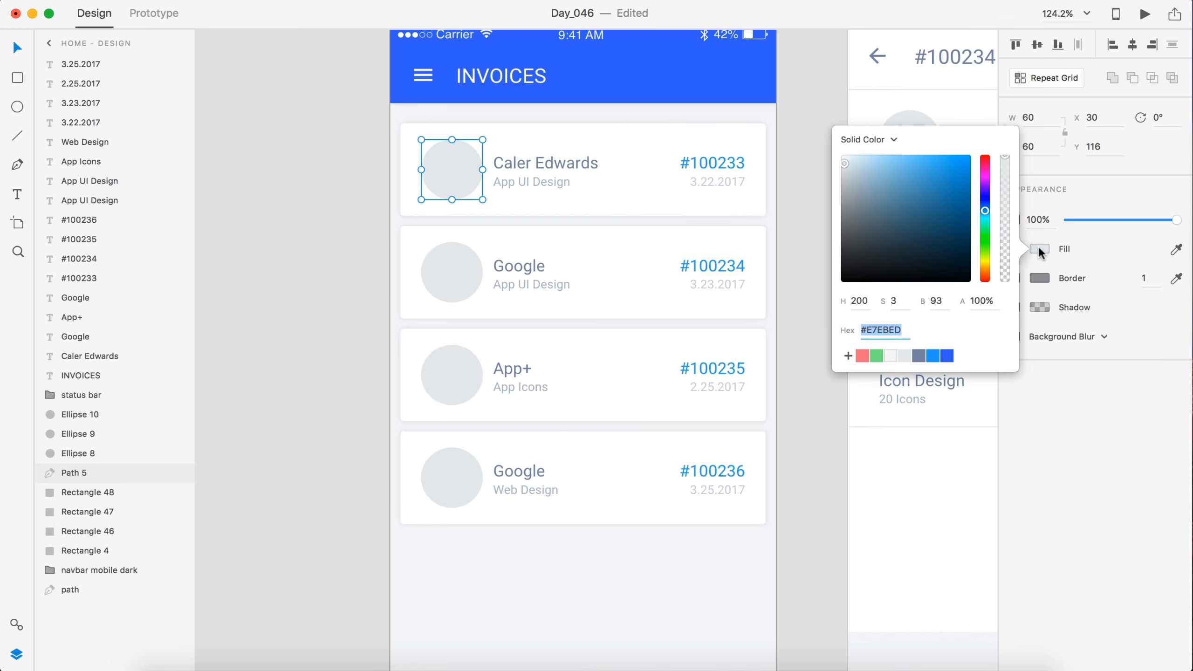
pyautogui.click(876, 355)
# Add the letter C as text on the green avatar circle
pyautogui.press('t')
pyautogui.click(446, 173)
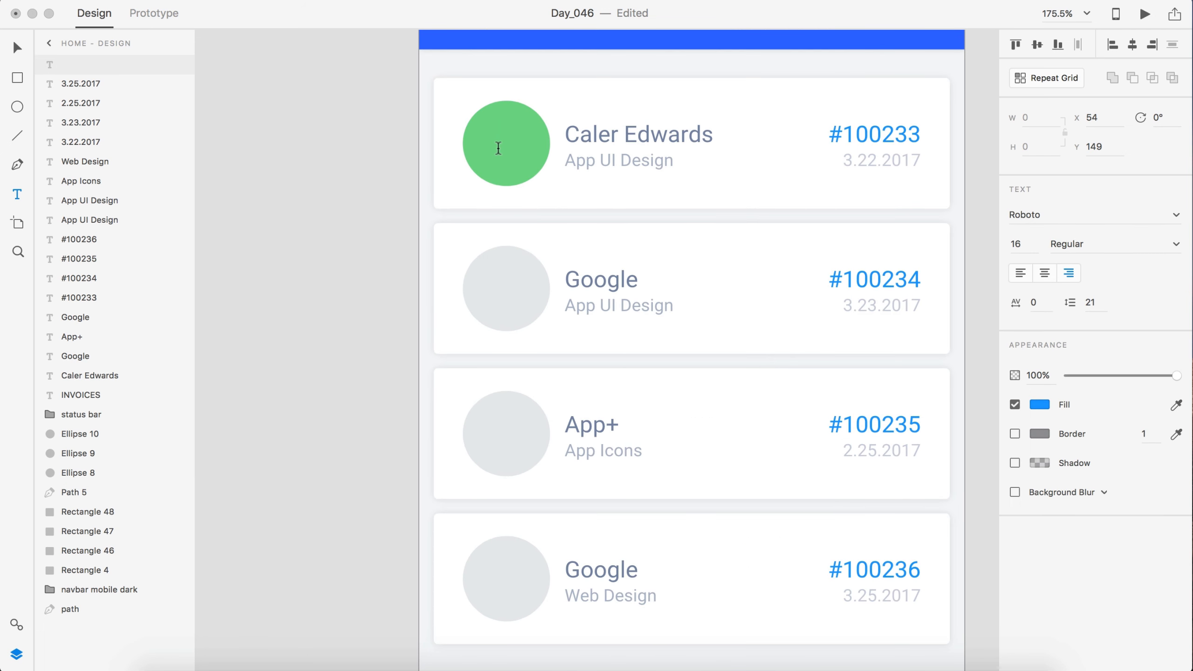
pyautogui.click(17, 48)
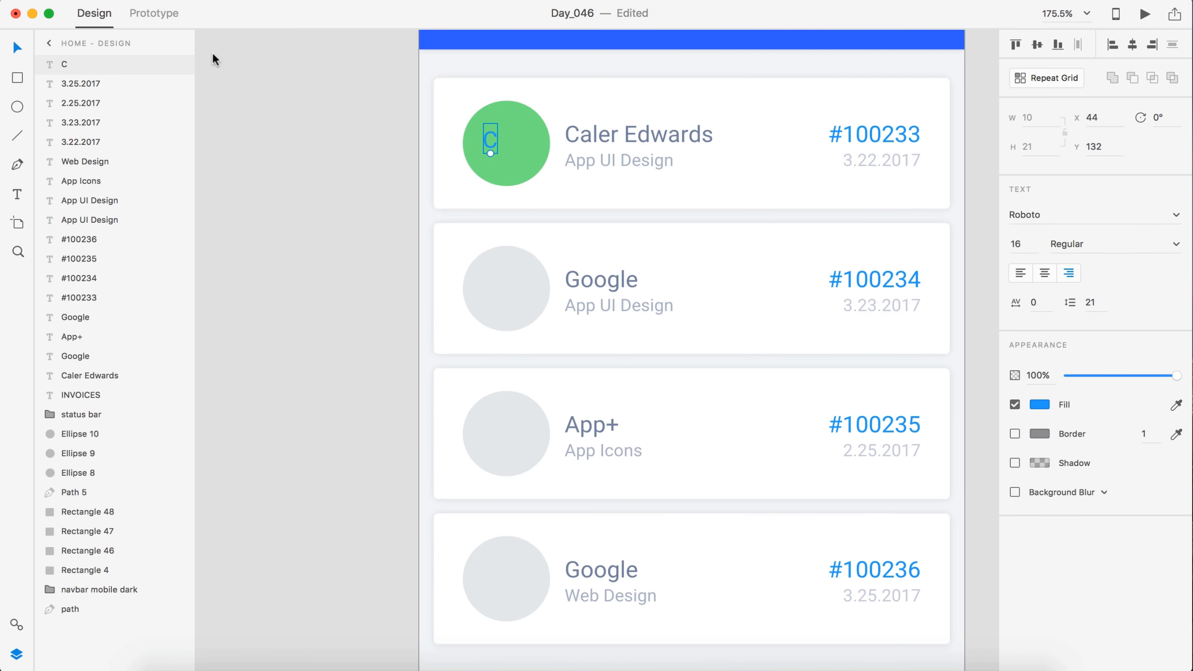
# Make the letter C white and set its font size to 20
pyautogui.click(1038, 404)
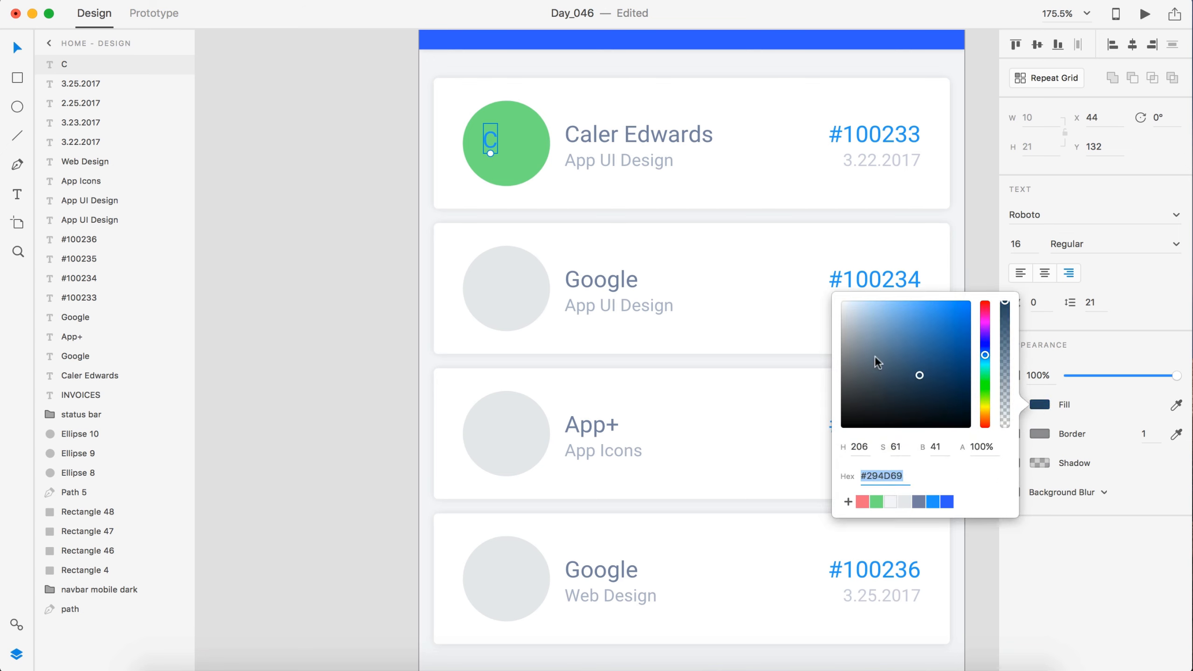
pyautogui.moveTo(892, 338); pyautogui.dragTo(760, 284)
pyautogui.click(1029, 247)
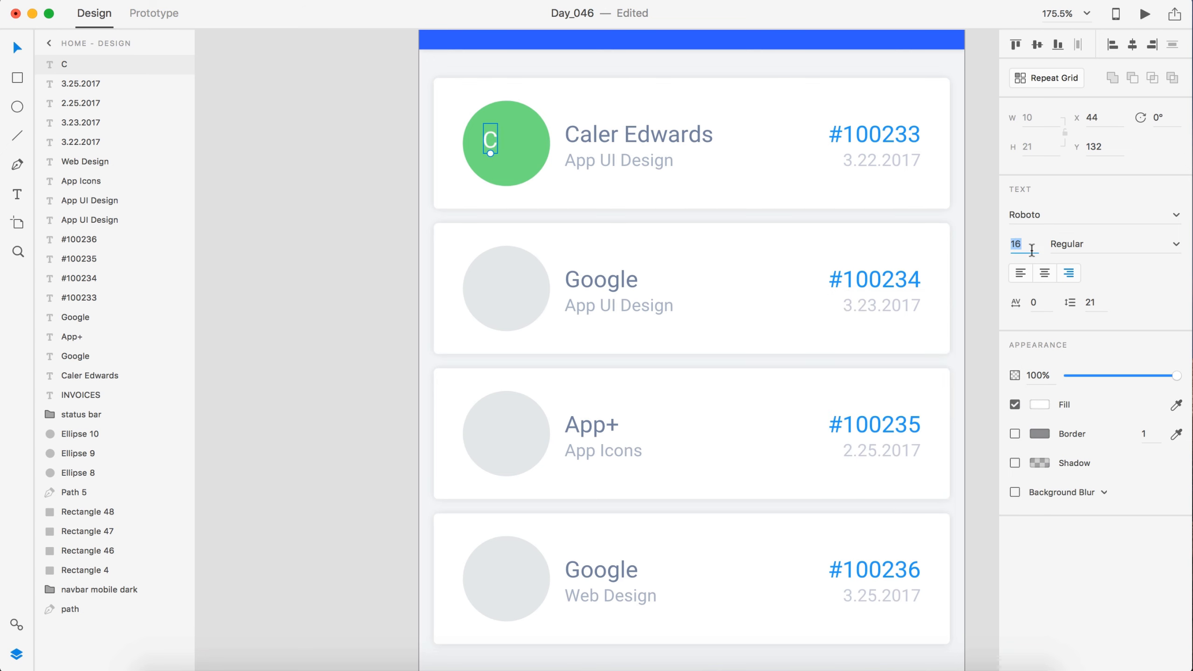
pyautogui.write('20')
pyautogui.press('Return')
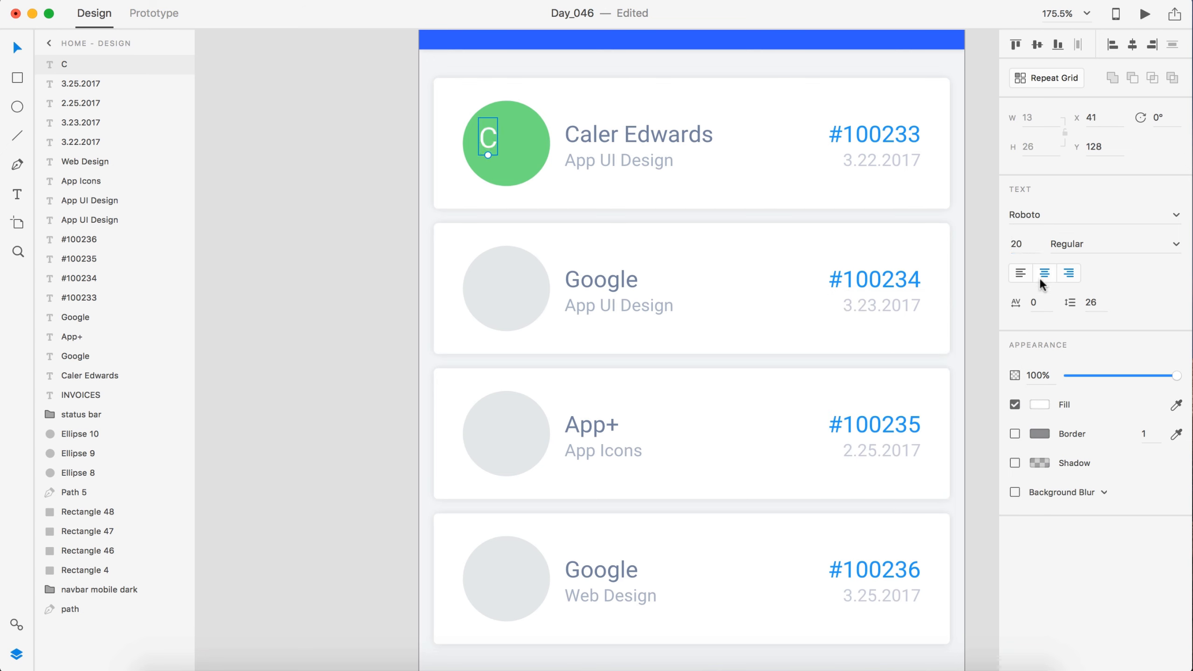
# Center the letter C vertically and horizontally in the green avatar circle
pyautogui.keyDown('shift'); pyautogui.click(497, 118); pyautogui.keyUp('shift')
pyautogui.click(1034, 45)
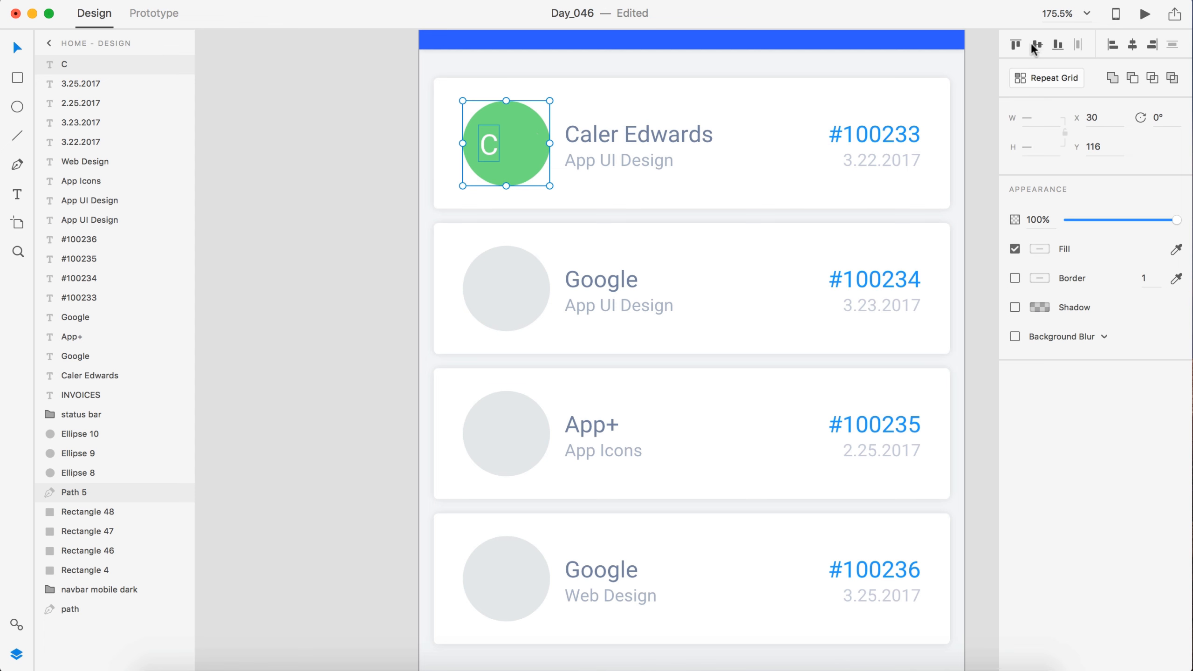
pyautogui.click(1135, 45)
pyautogui.click(286, 258)
pyautogui.scroll(-2, 285, 259)
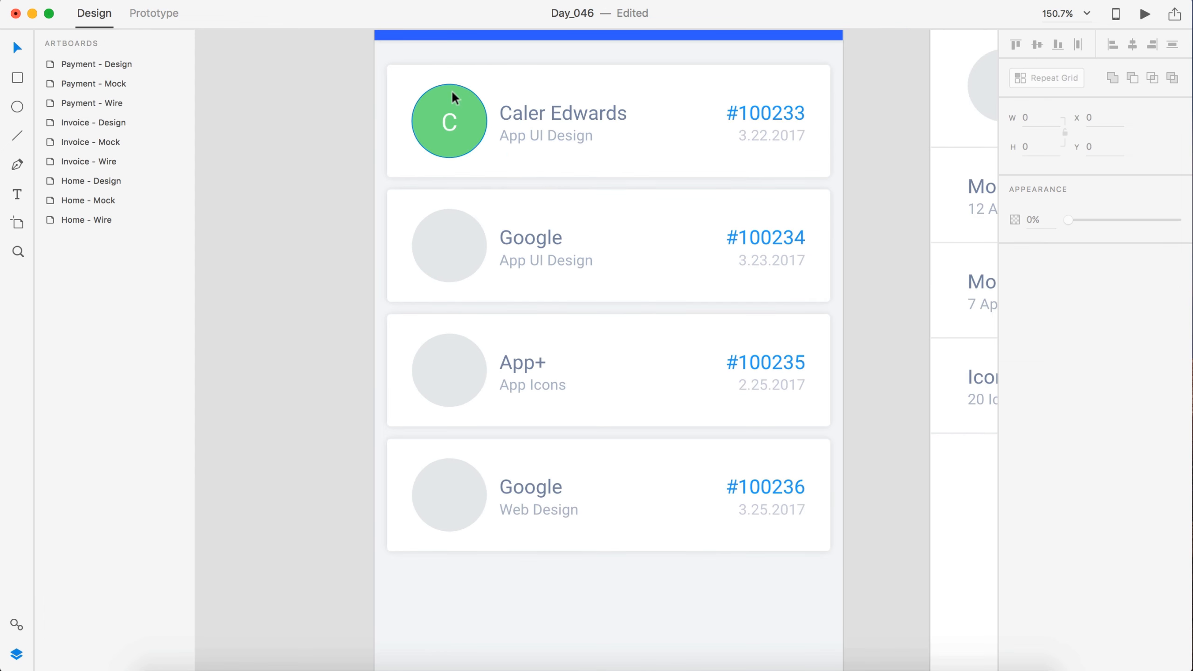
# Copy the letter C onto the App+ card's avatar circle and change the copy to the letter A
pyautogui.moveTo(452, 127); pyautogui.dragTo(454, 376)
pyautogui.doubleClick(450, 372)
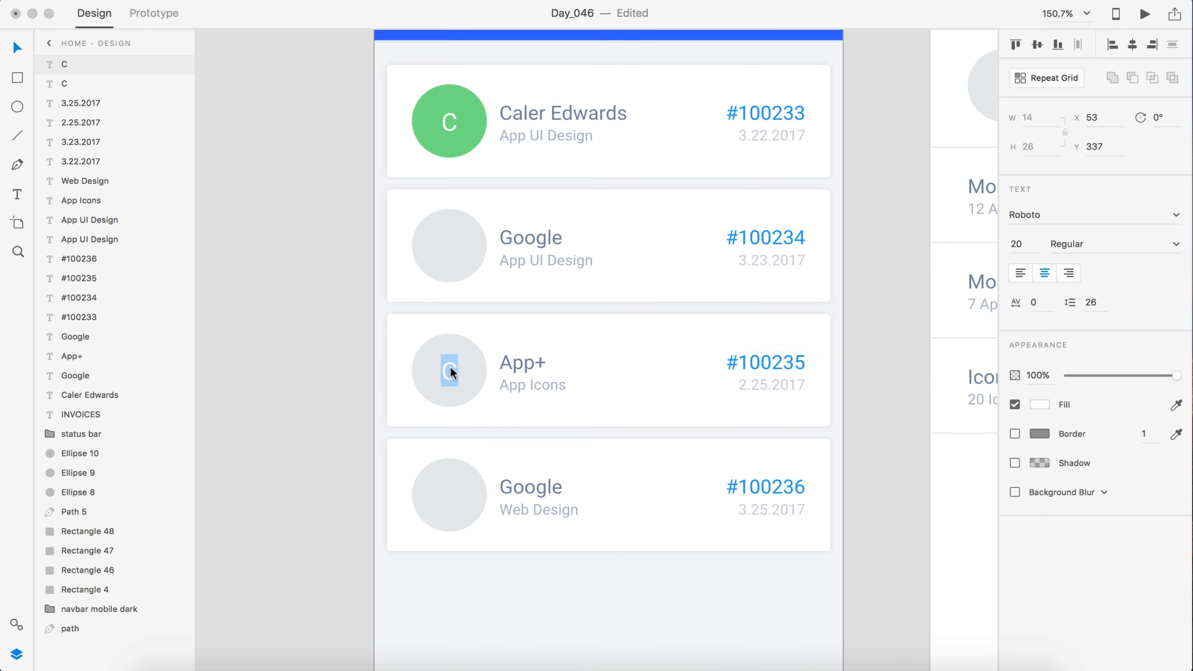
pyautogui.write('A')
pyautogui.press('Escape')
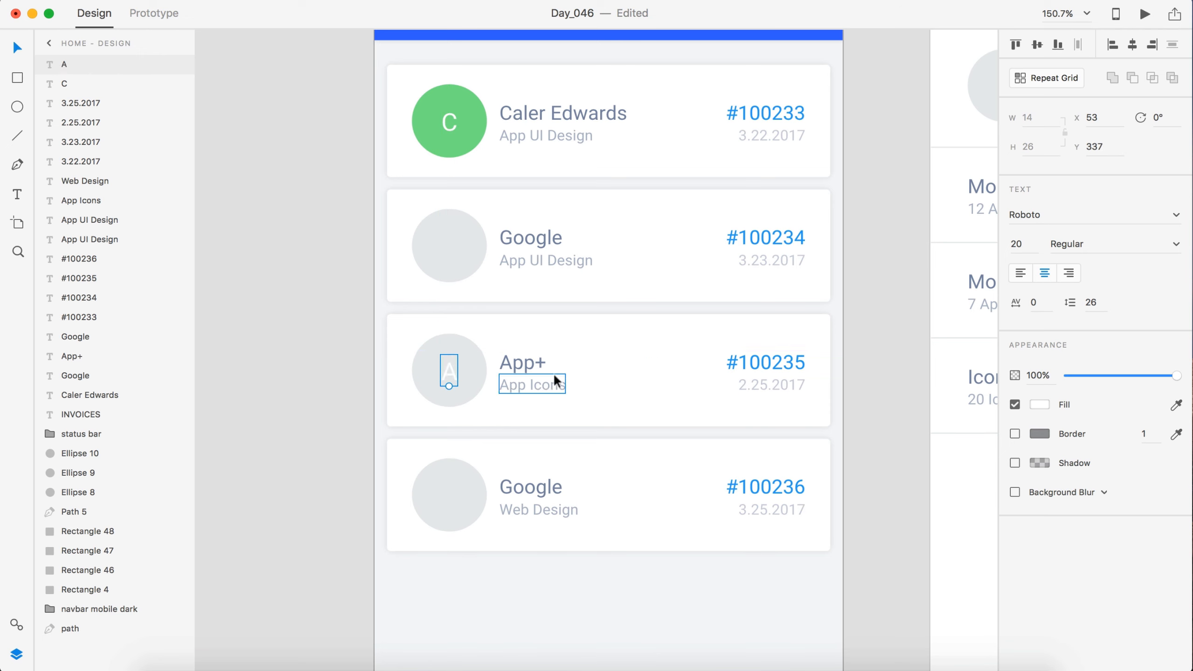
pyautogui.click(484, 368)
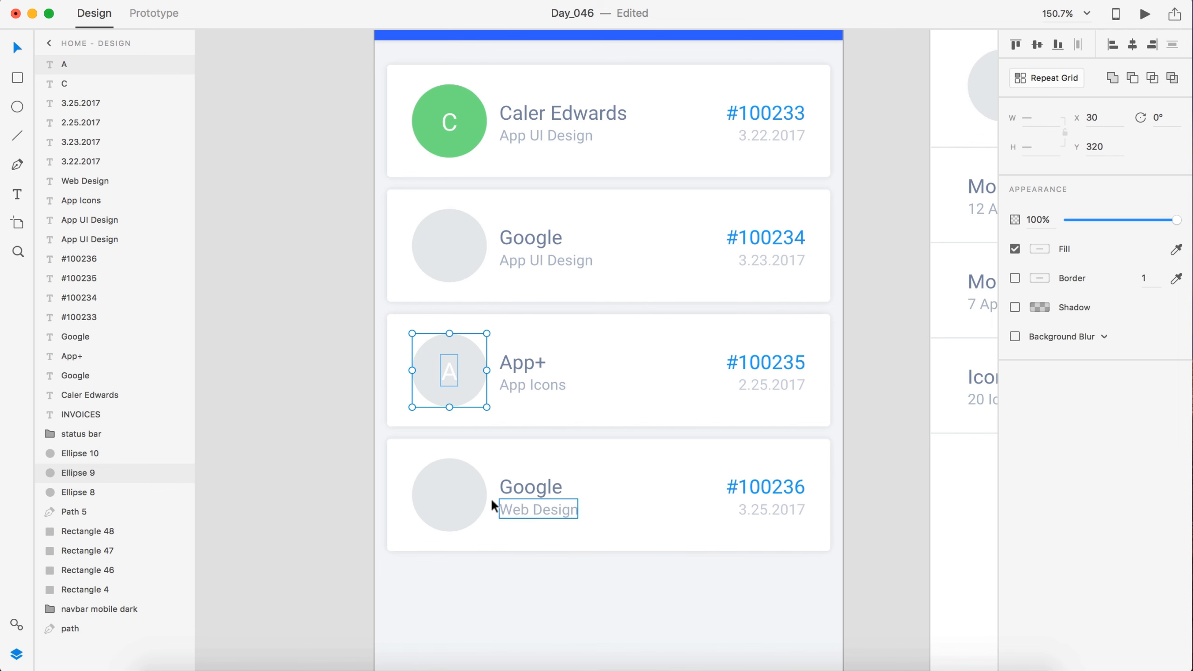
pyautogui.click(372, 386)
# Fill the App+ card's avatar circle with the saved red
pyautogui.click(492, 359)
pyautogui.click(473, 359)
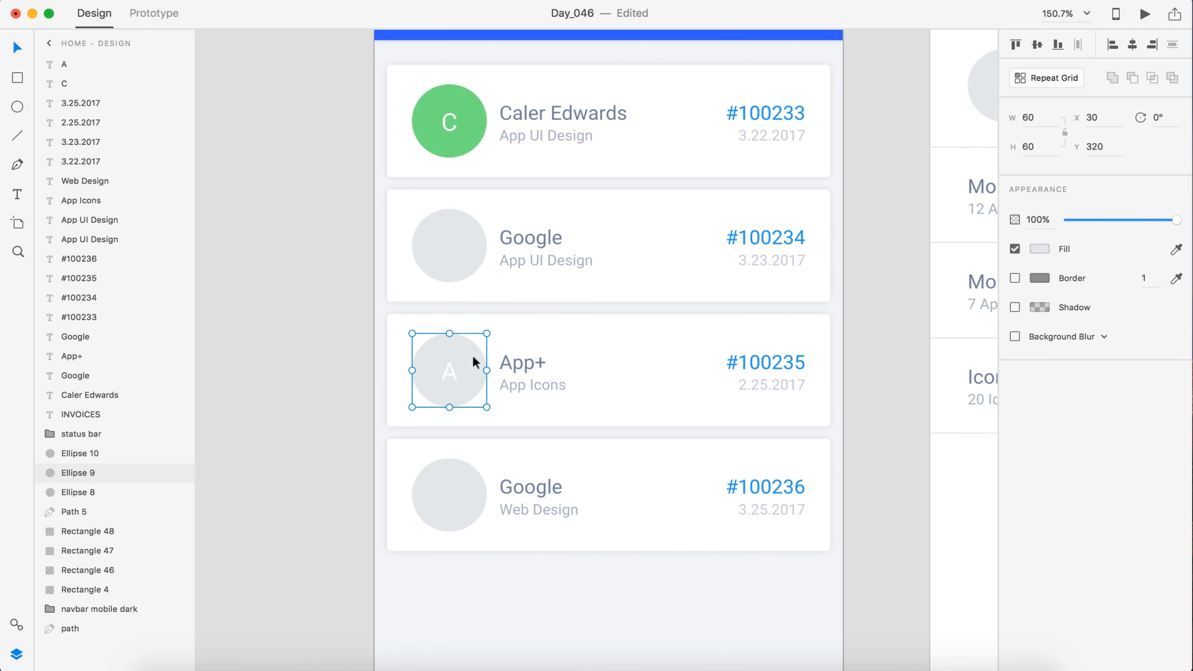
pyautogui.click(1039, 248)
pyautogui.click(863, 356)
pyautogui.click(862, 480)
pyautogui.scroll(-3, 862, 480)
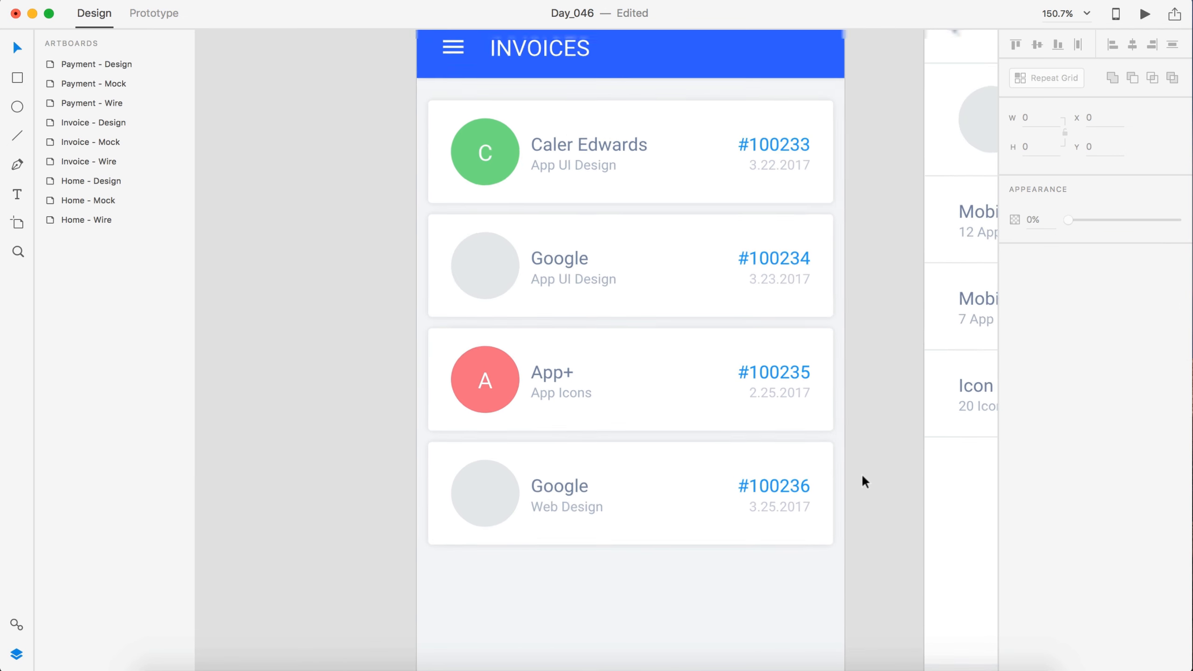
pyautogui.scroll(2, 862, 480)
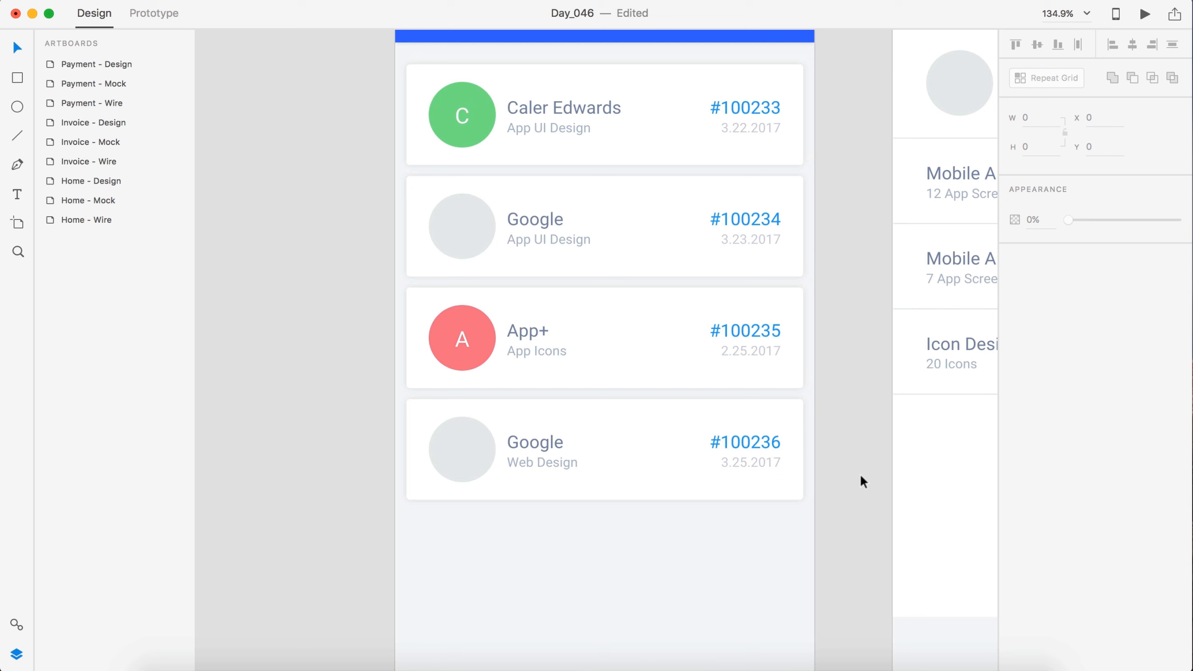
# Fill the avatar circles on both Google cards with the lightest saved grey
pyautogui.click(462, 224)
pyautogui.keyDown('shift'); pyautogui.click(492, 458); pyautogui.keyUp('shift')
pyautogui.click(1040, 249)
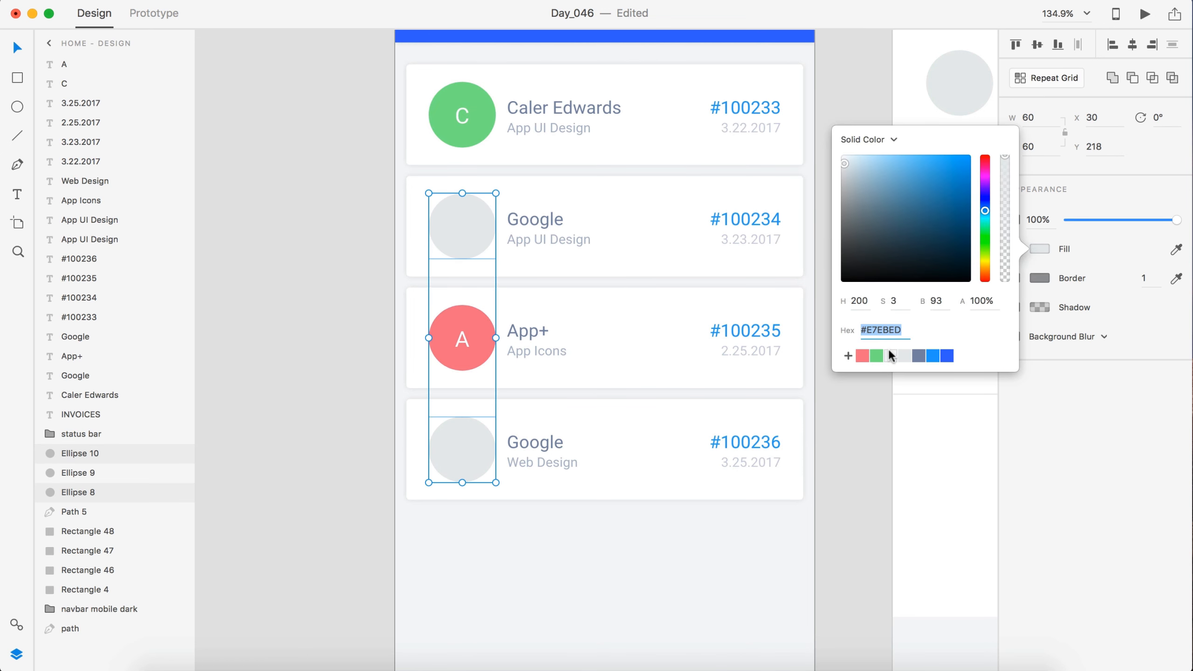
pyautogui.click(891, 355)
pyautogui.click(841, 445)
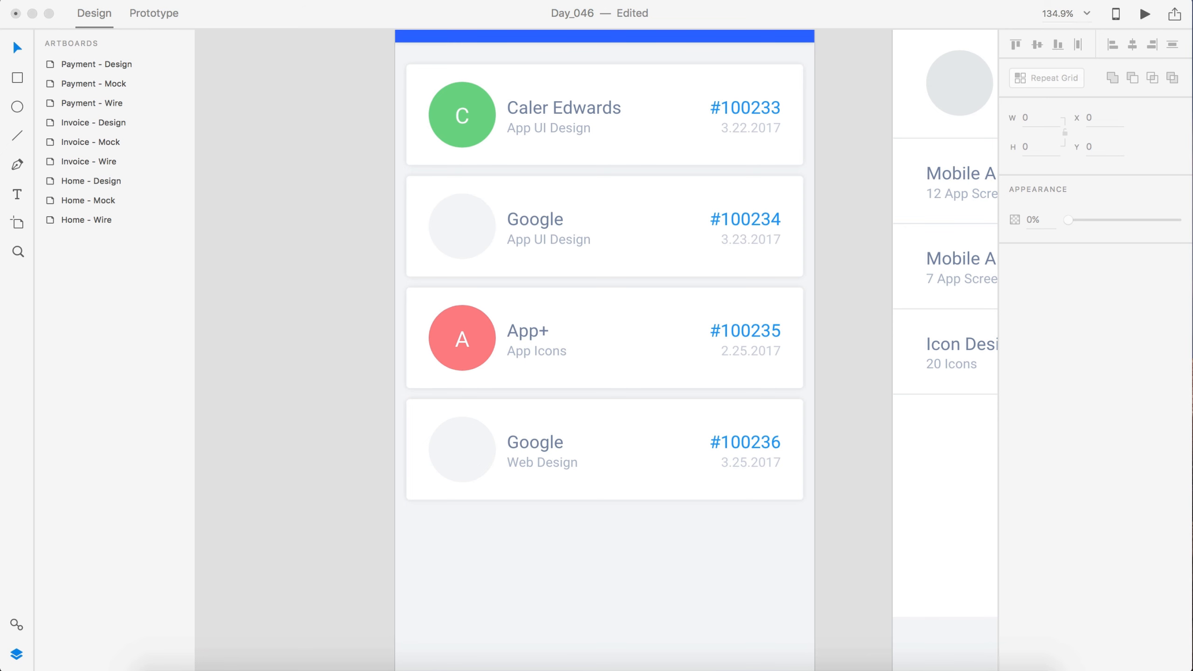
# Paste the copied Google logo and center it vertically and horizontally in the second card's avatar circle
pyautogui.click(359, 266)
pyautogui.press('super+v')
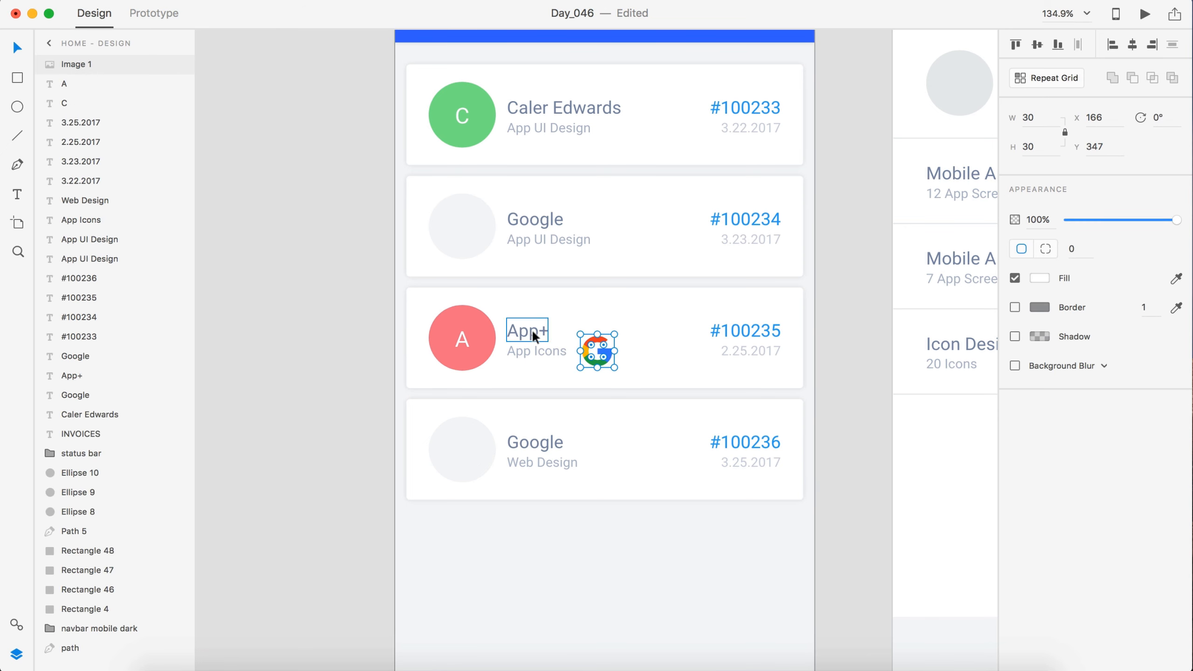
pyautogui.scroll(5, 536, 334)
pyautogui.moveTo(657, 367); pyautogui.dragTo(404, 146)
pyautogui.keyDown('shift'); pyautogui.click(448, 141); pyautogui.keyUp('shift')
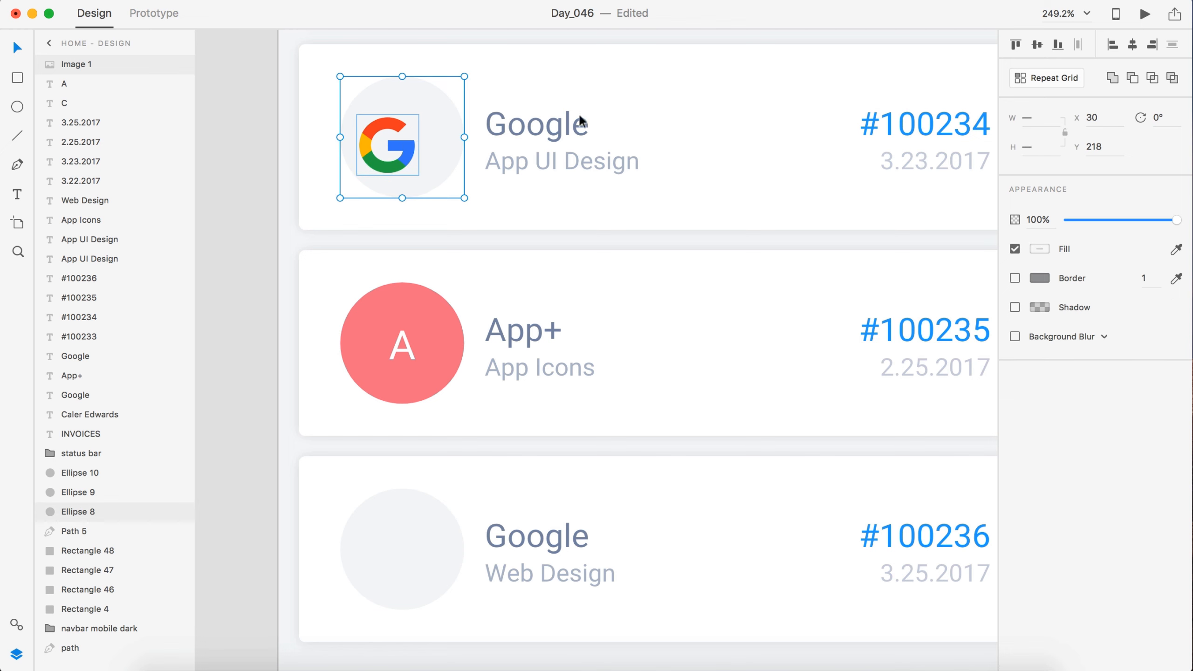
pyautogui.click(1034, 44)
pyautogui.click(1132, 44)
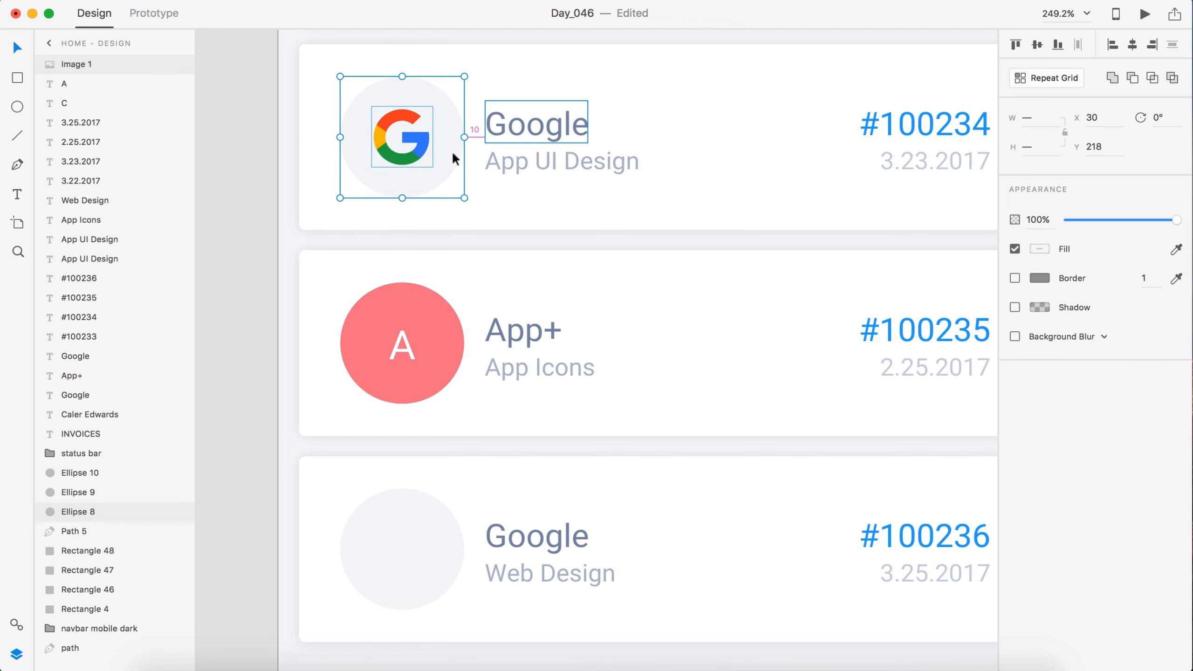
# Copy the Google logo onto the fourth card's avatar circle and center it vertically there
pyautogui.click(454, 186)
pyautogui.click(417, 153)
pyautogui.moveTo(417, 153); pyautogui.dragTo(417, 580)
pyautogui.keyDown('shift'); pyautogui.click(370, 511); pyautogui.keyUp('shift')
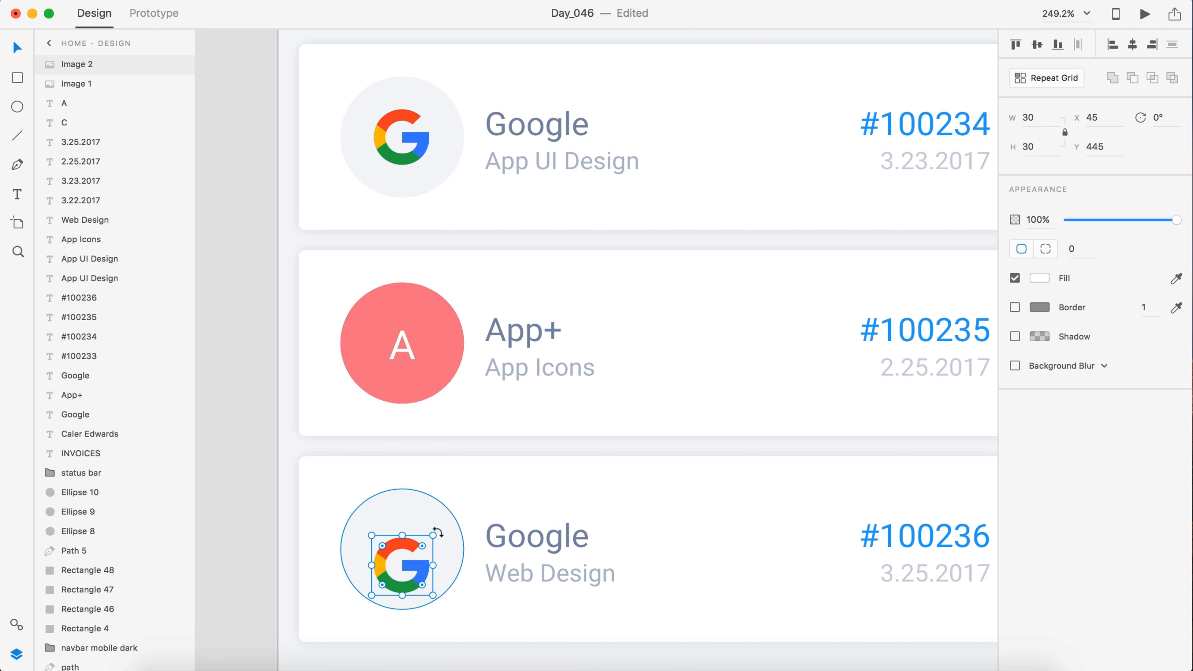
pyautogui.click(1035, 44)
pyautogui.click(229, 267)
# Review the Home design's cards and compare the design artboards with the mocks above them
pyautogui.scroll(-5, 231, 268)
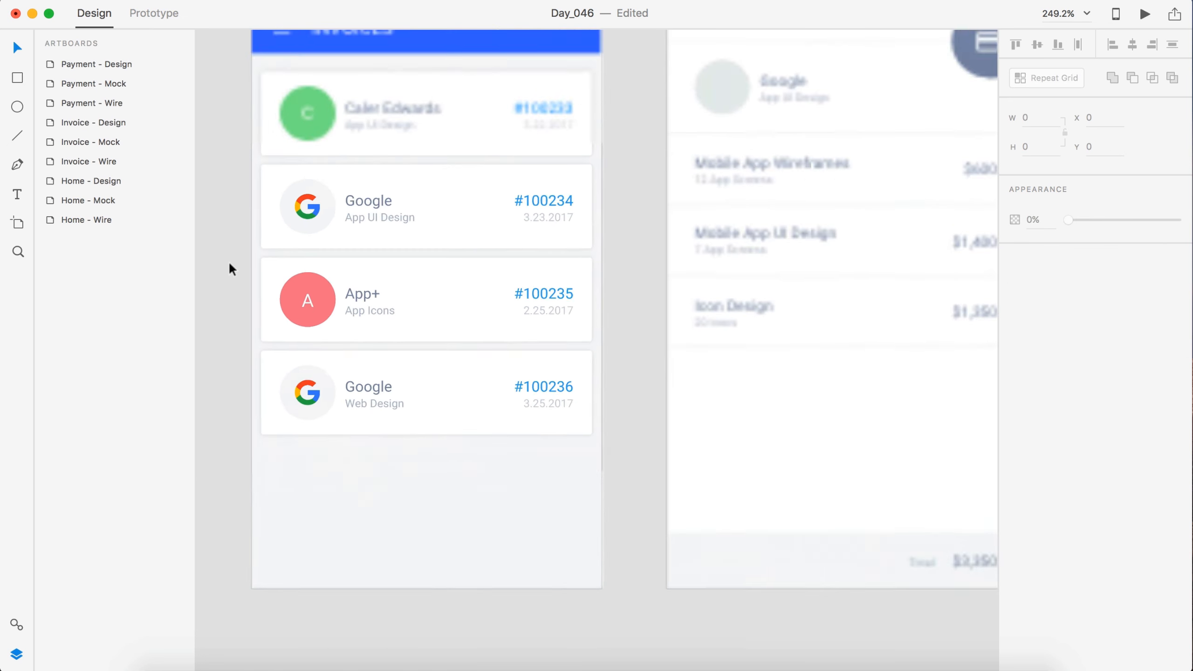
pyautogui.scroll(2, 230, 268)
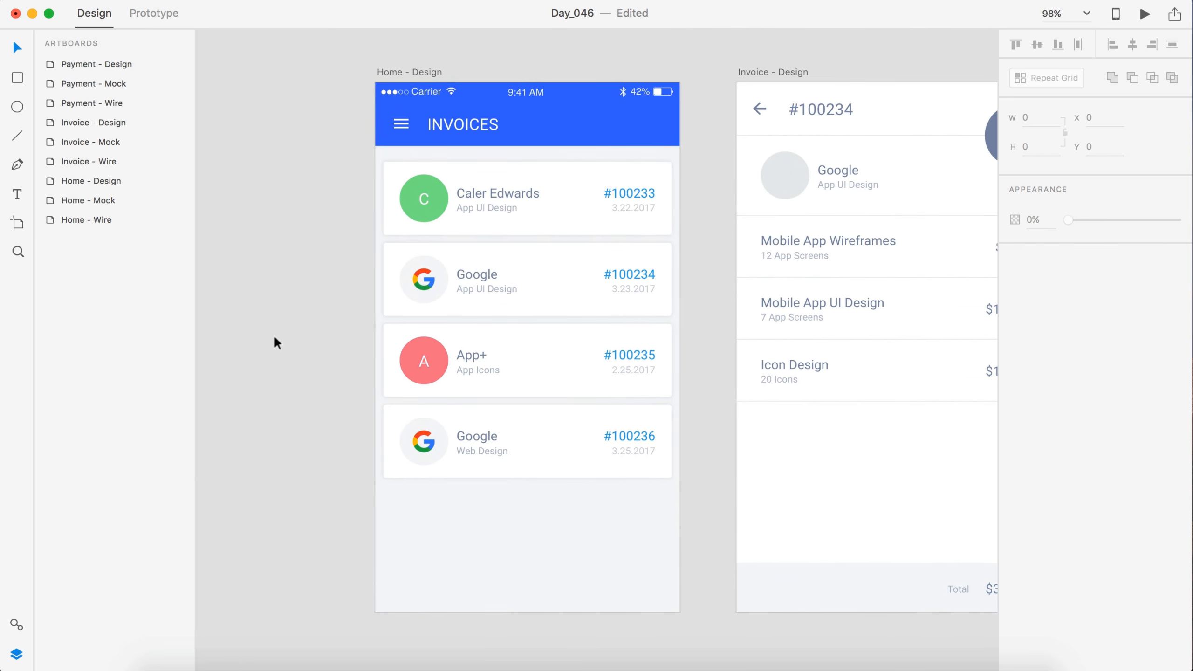
pyautogui.hscroll(3, 240, 382)
pyautogui.scroll(-1, 240, 382)
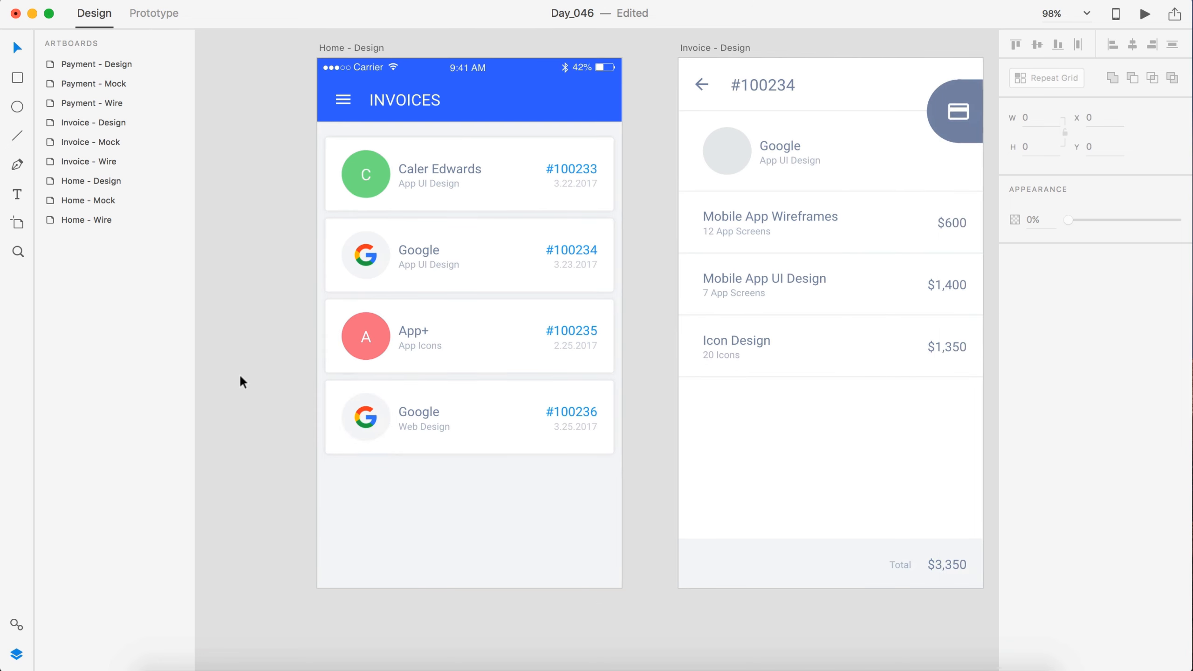
pyautogui.scroll(-3, 241, 382)
pyautogui.scroll(3, 240, 382)
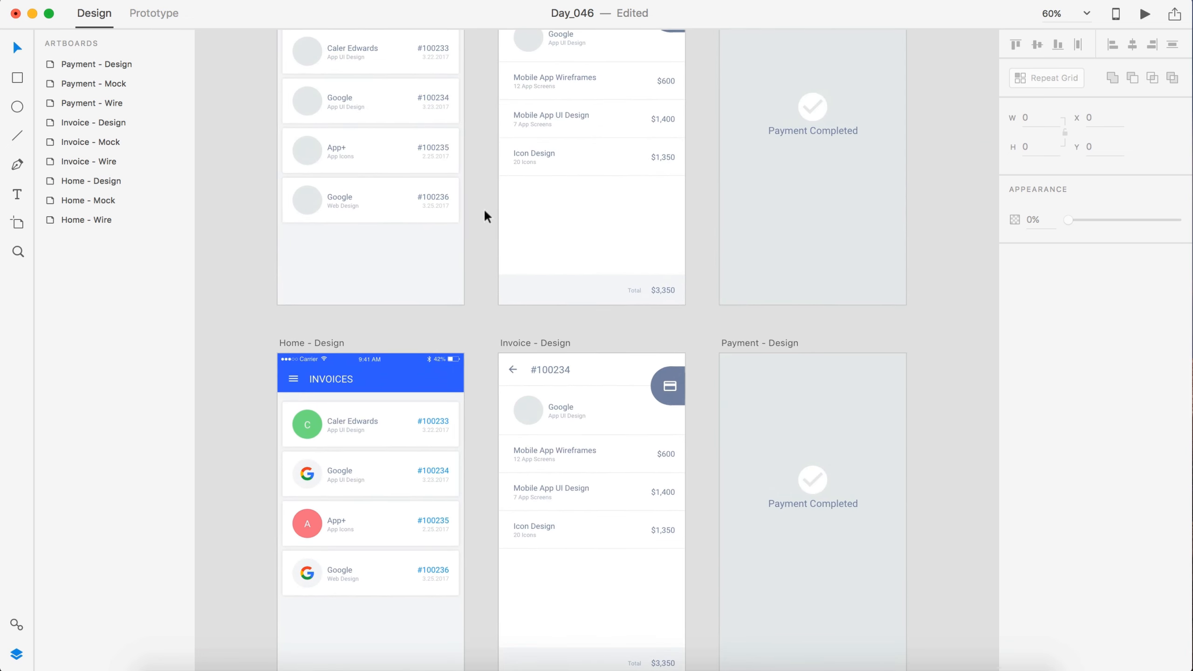
pyautogui.scroll(-4, 485, 216)
pyautogui.scroll(3, 498, 386)
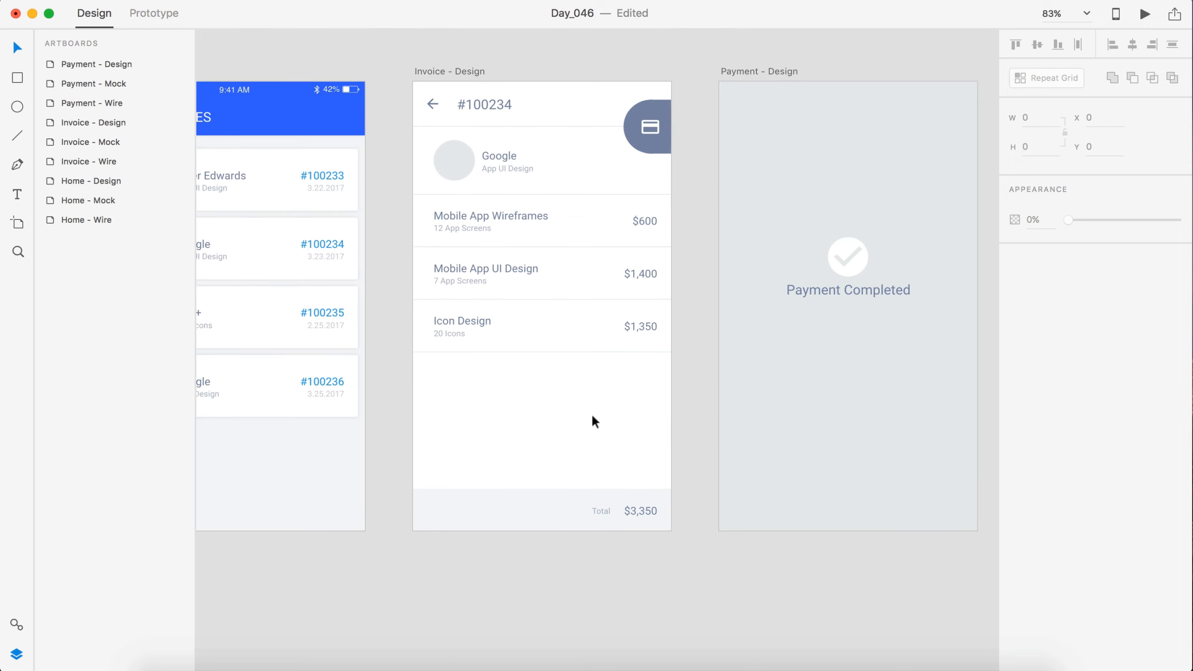
pyautogui.hscroll(-3, 591, 418)
pyautogui.hscroll(2, 622, 184)
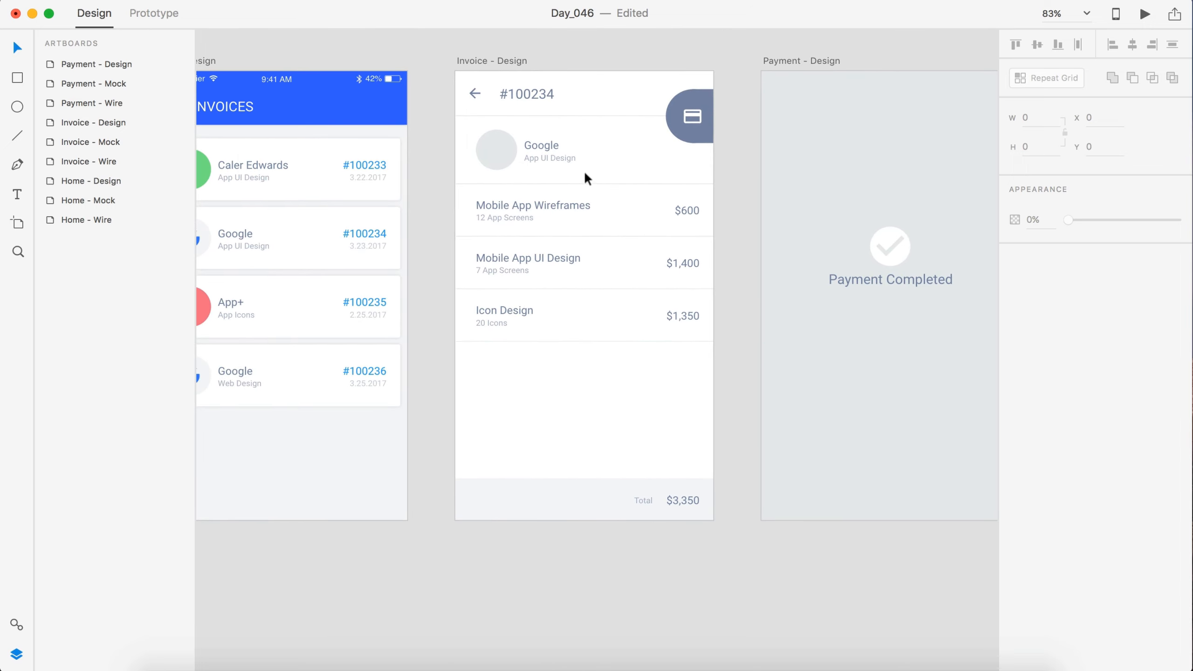
# Fill the back arrow and invoice number heading on the Invoice design with the saved light blue #2DA3FF
pyautogui.moveTo(582, 117); pyautogui.dragTo(460, 79)
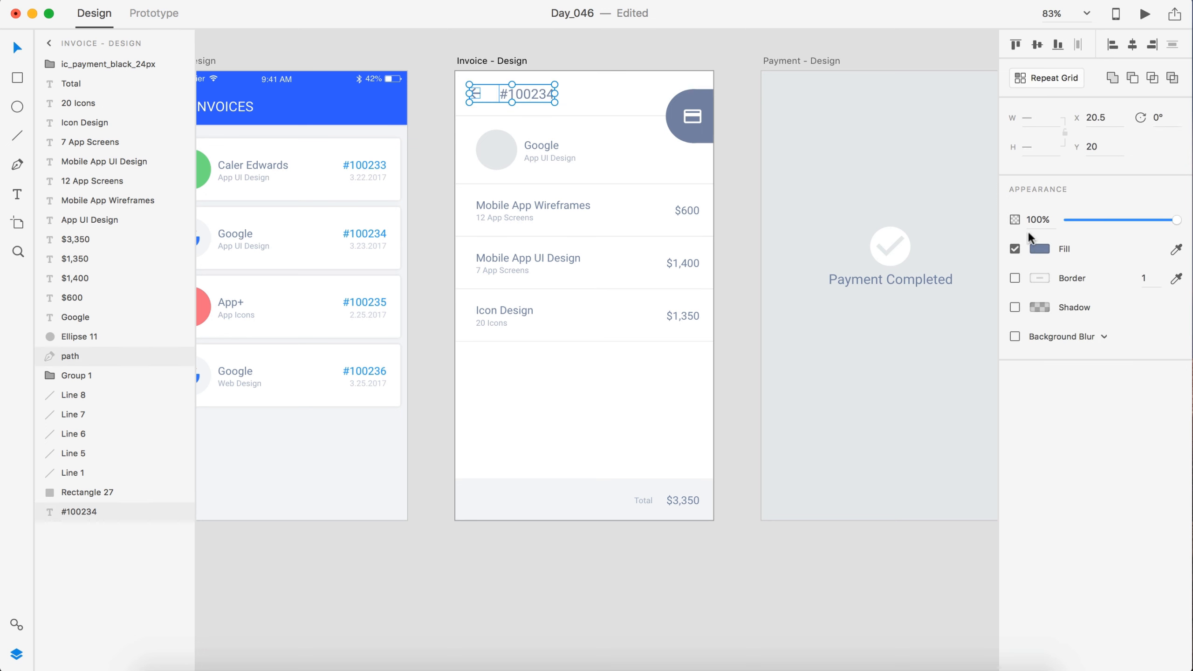
pyautogui.click(1039, 249)
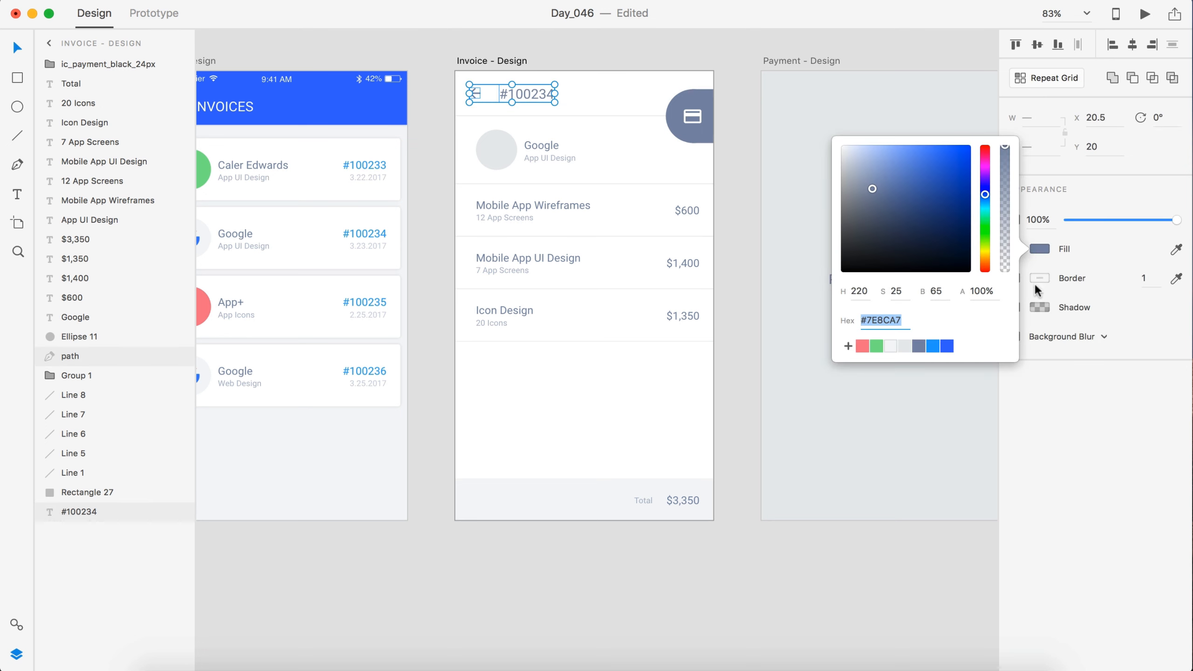
pyautogui.click(932, 346)
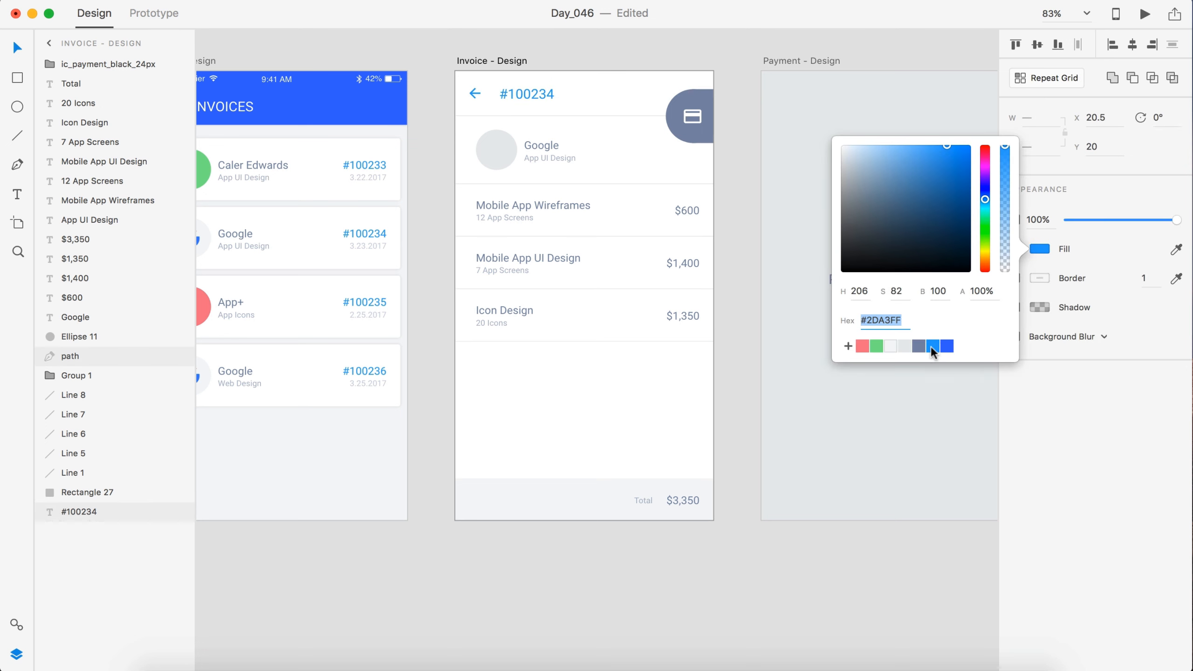
pyautogui.click(742, 230)
# Copy the Google logo from the Home design onto the Invoice design's avatar circle and center it both ways
pyautogui.hscroll(-4, 612, 200)
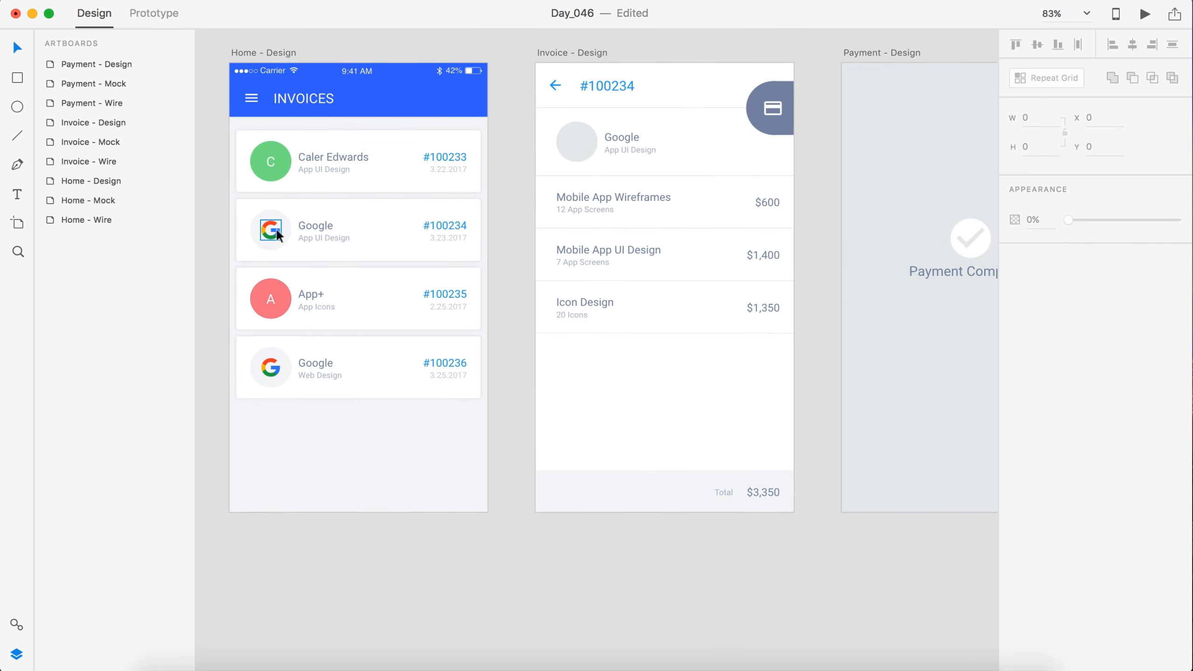
pyautogui.moveTo(270, 229); pyautogui.dragTo(587, 153)
pyautogui.scroll(5, 587, 152)
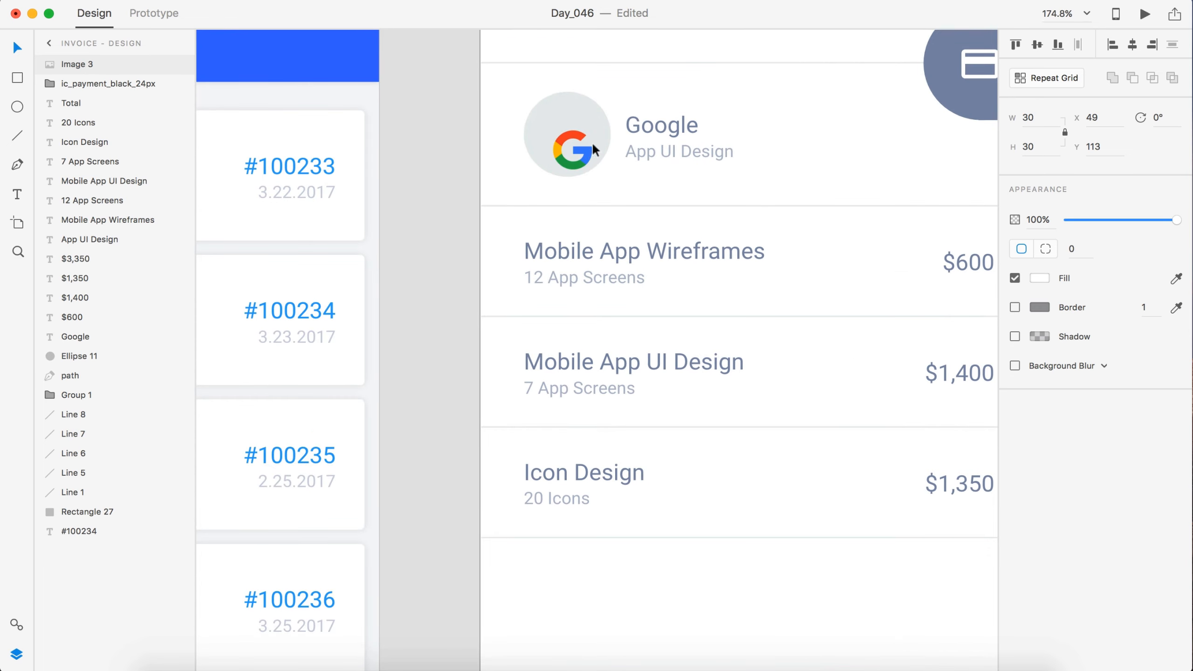
pyautogui.keyDown('shift'); pyautogui.click(607, 132); pyautogui.keyUp('shift')
pyautogui.click(1036, 45)
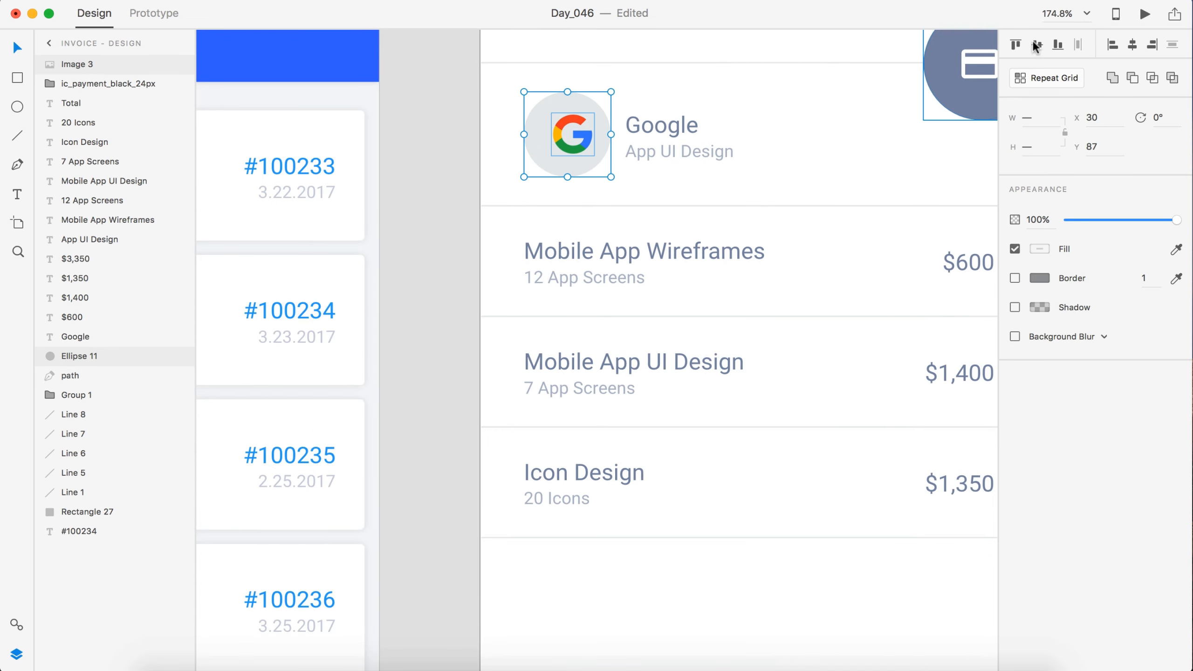
pyautogui.click(1132, 44)
pyautogui.click(427, 288)
pyautogui.scroll(-5, 426, 285)
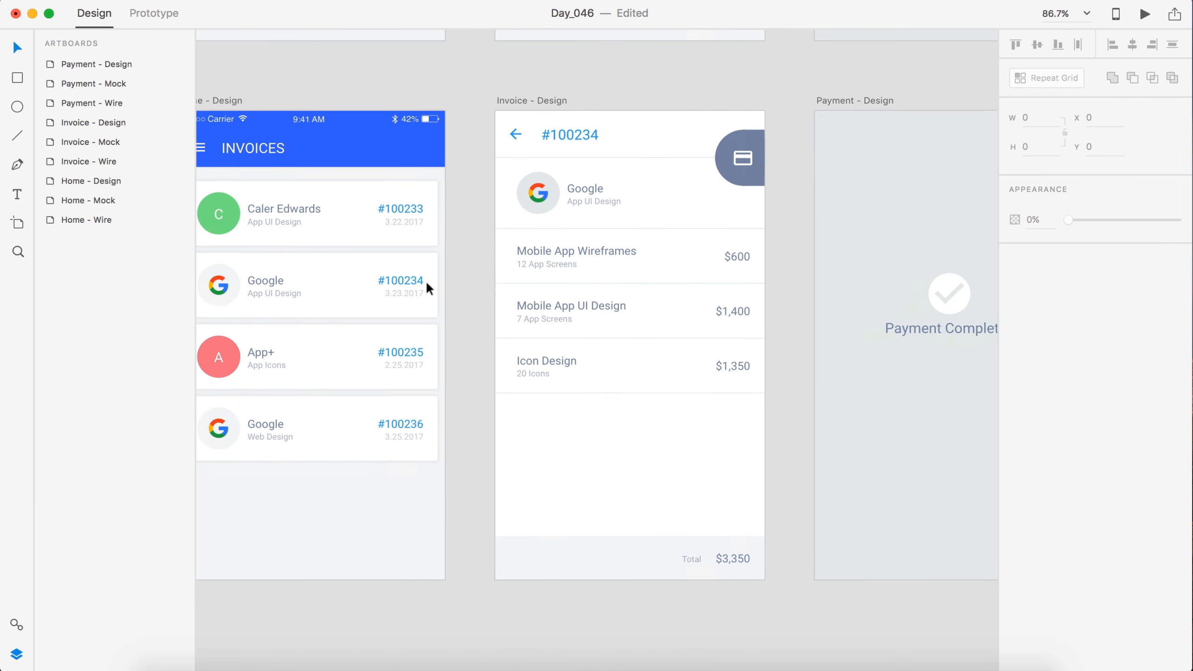
# Fill the circle of the Invoice design's payment button group with the saved darker blue
pyautogui.hscroll(-2, 458, 274)
pyautogui.hscroll(2, 517, 271)
pyautogui.hscroll(1, 657, 173)
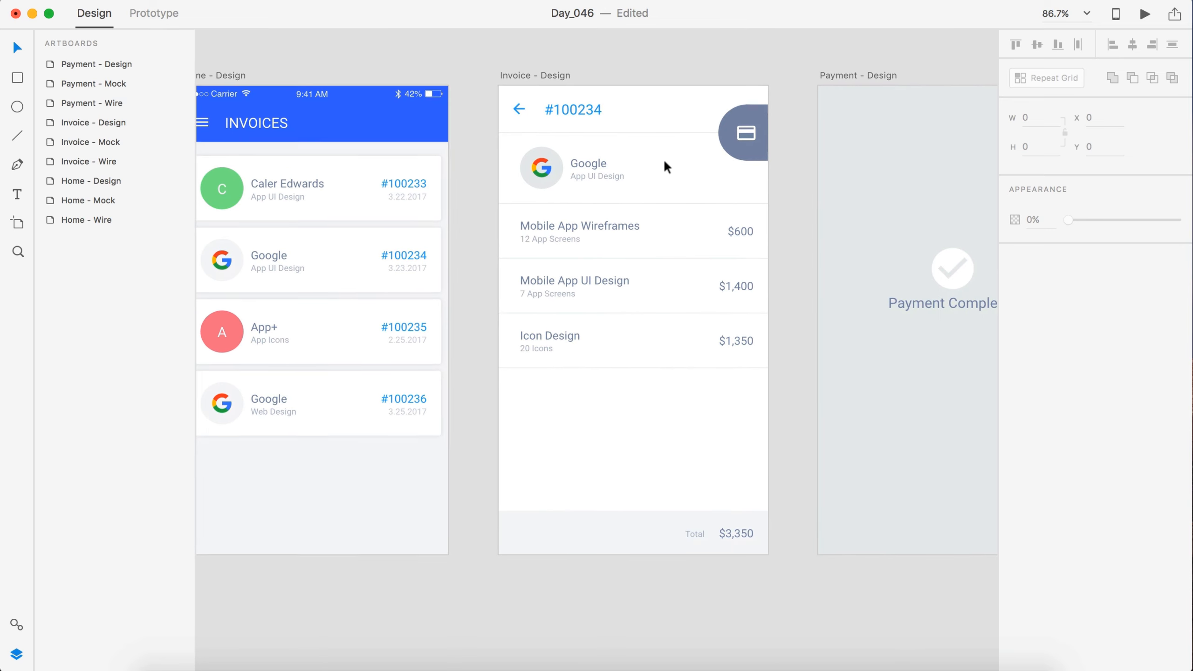
pyautogui.click(746, 119)
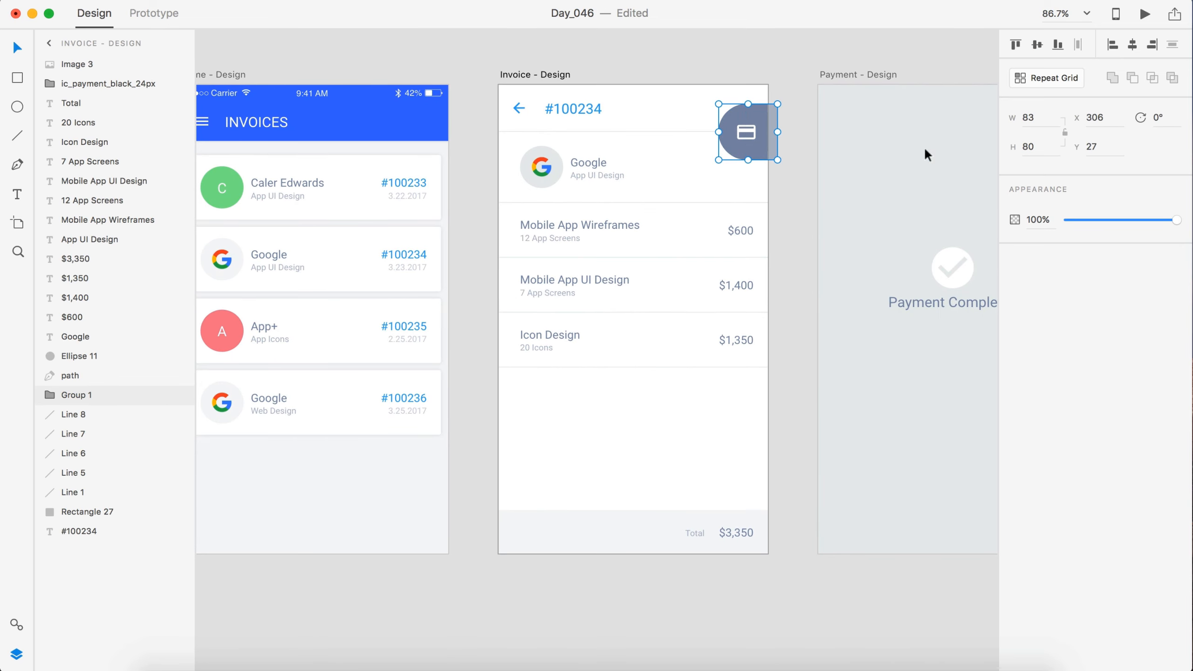
pyautogui.scroll(5, 748, 130)
pyautogui.doubleClick(722, 122)
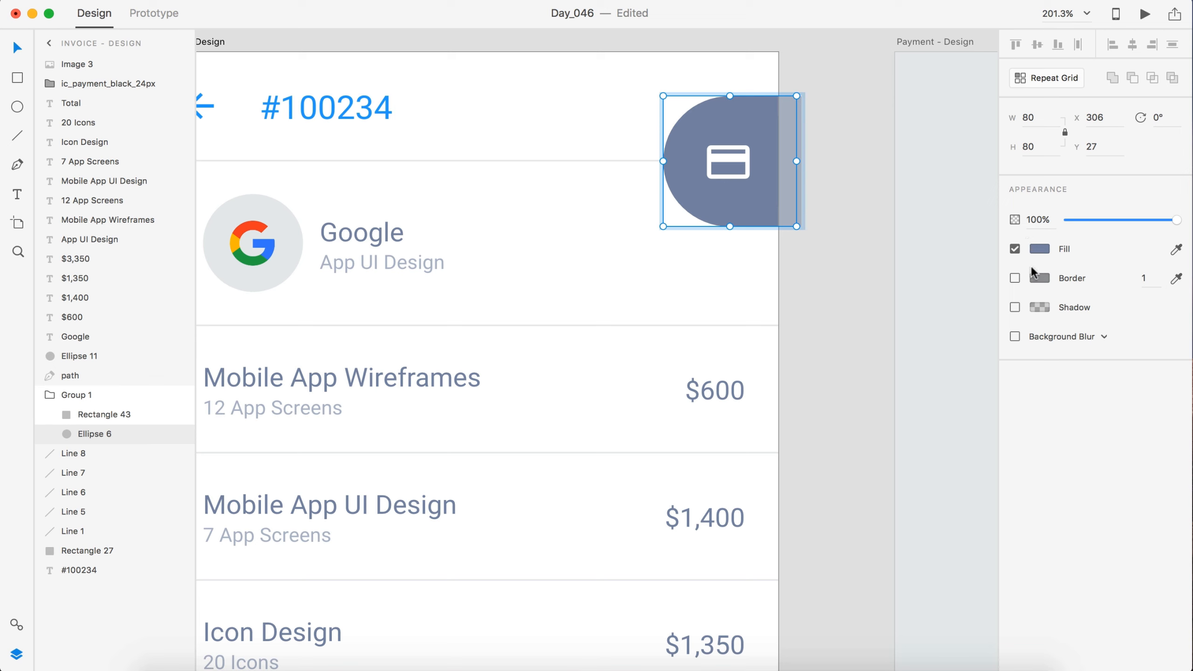
pyautogui.click(1039, 248)
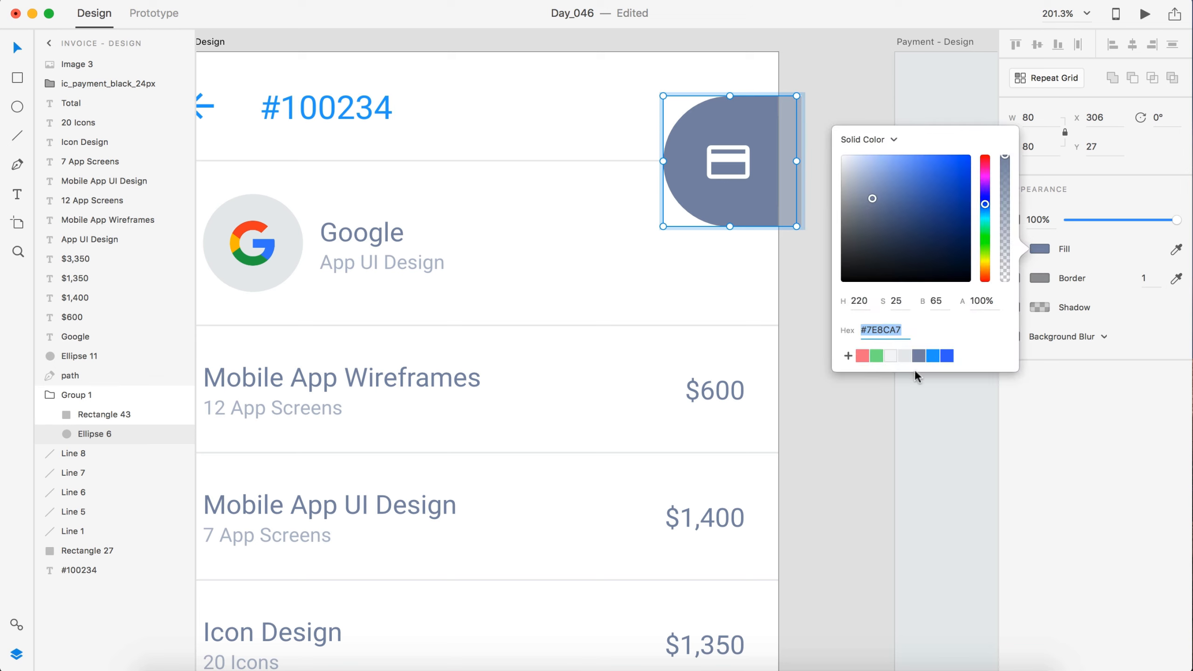
pyautogui.click(946, 357)
# Fill the rectangle of the payment button group with the same saved darker blue as its circle
pyautogui.click(761, 170)
pyautogui.click(1039, 278)
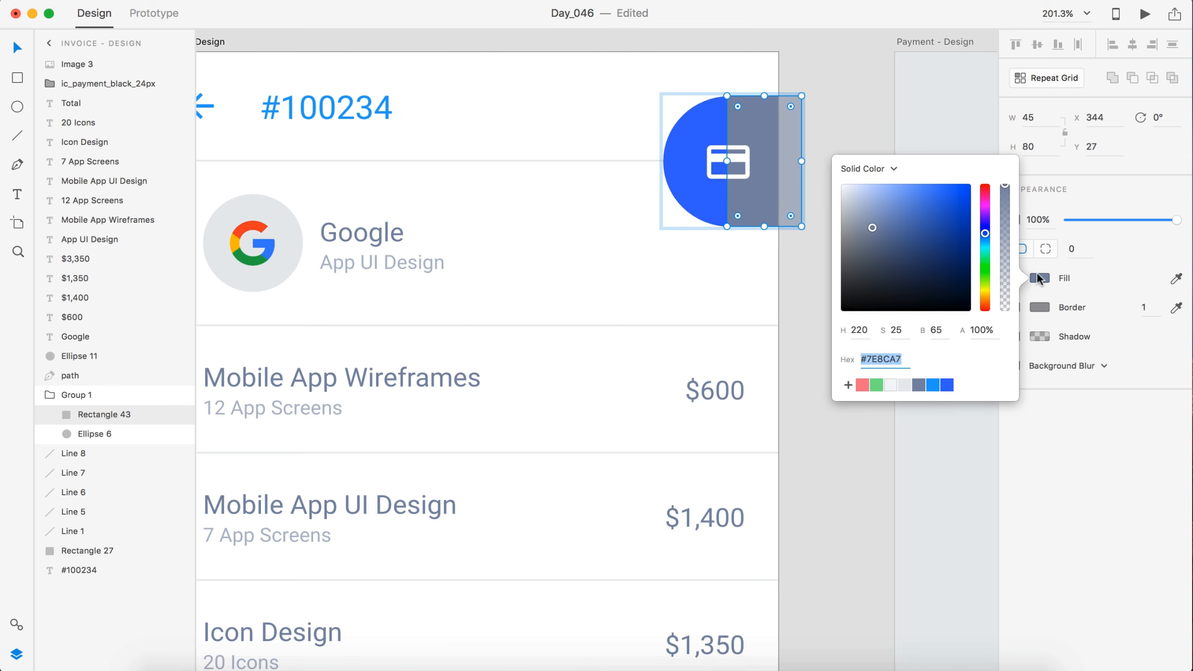
pyautogui.click(931, 386)
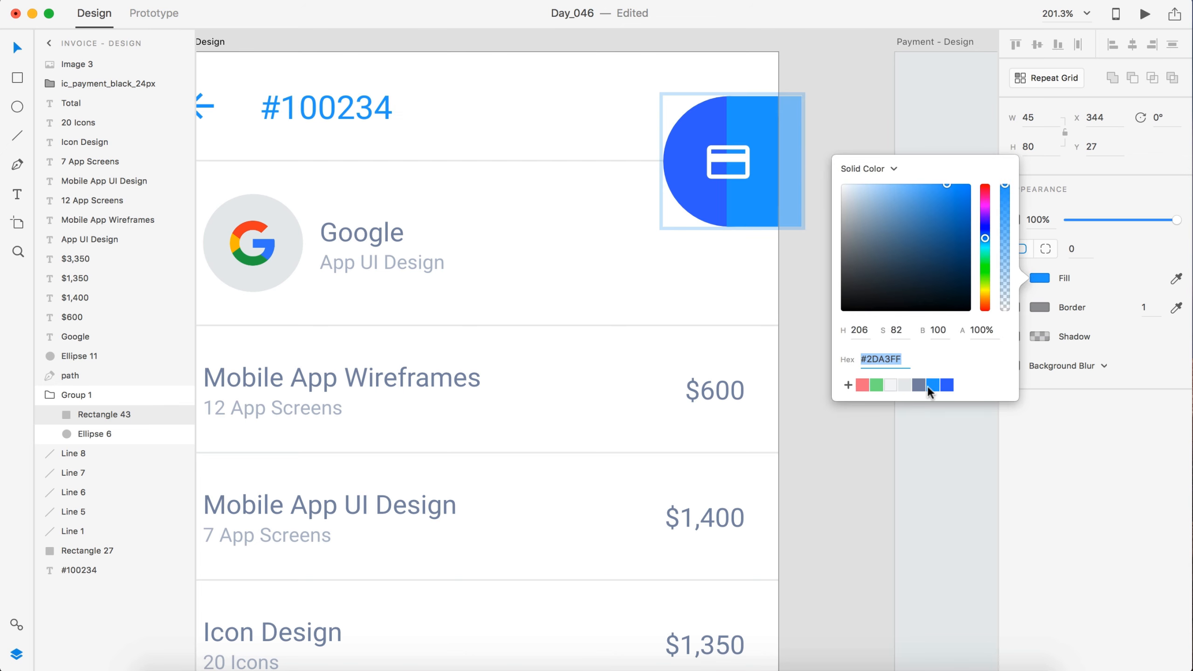
pyautogui.click(946, 387)
pyautogui.click(878, 483)
# Fill the three line-item prices, $600, $1,400 and $1,350, on the Invoice design with the saved light blue
pyautogui.scroll(-3, 878, 483)
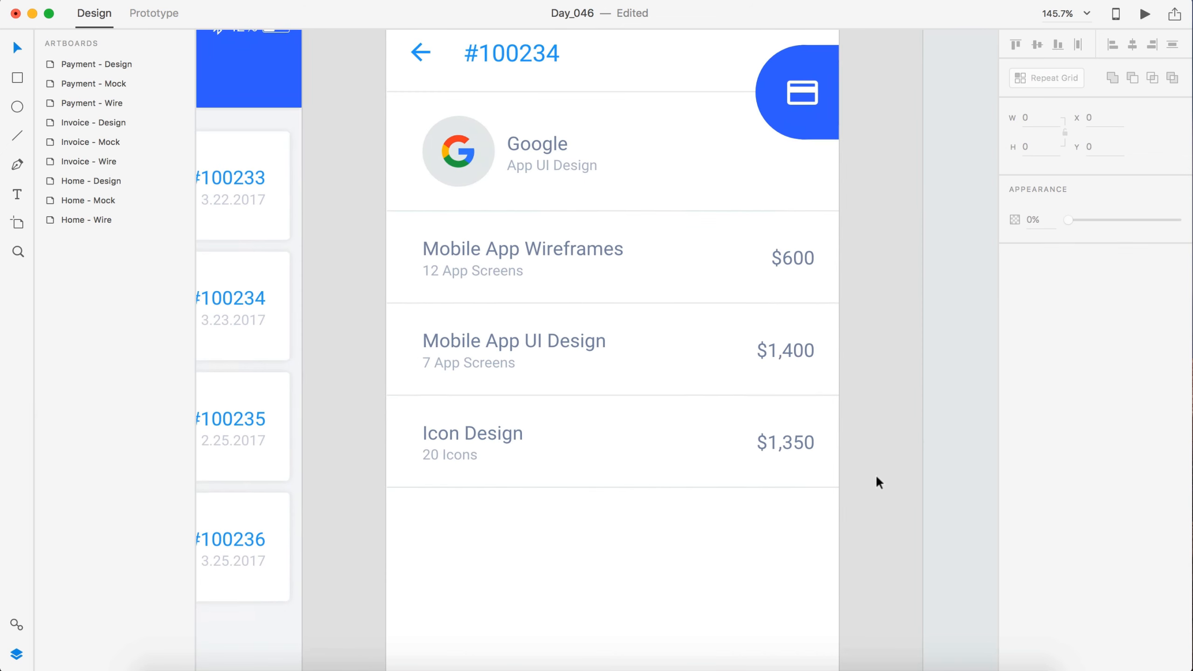
pyautogui.click(808, 271)
pyautogui.keyDown('shift'); pyautogui.click(794, 361); pyautogui.keyUp('shift')
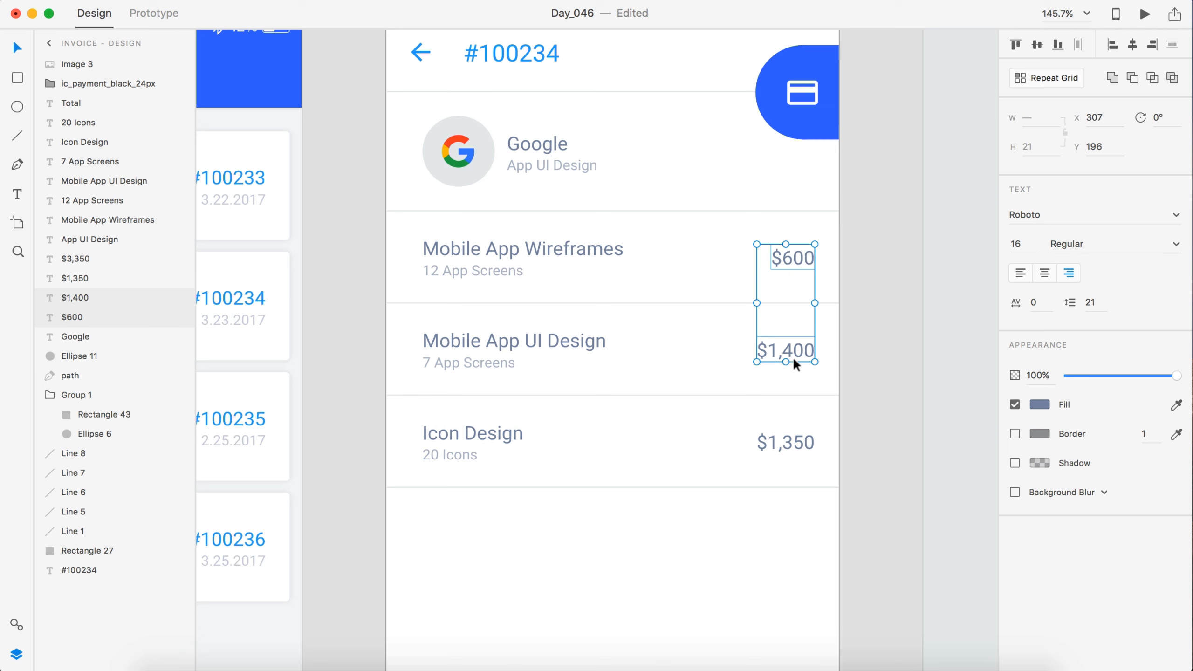
pyautogui.keyDown('shift'); pyautogui.click(791, 440); pyautogui.keyUp('shift')
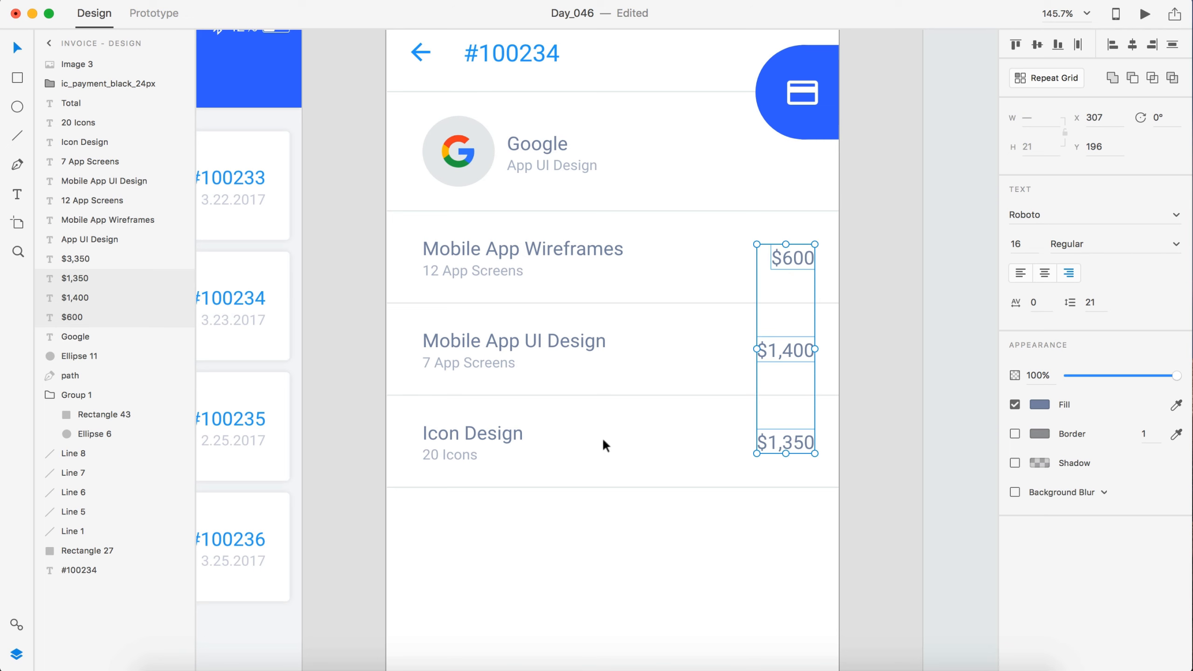
pyautogui.click(1039, 404)
pyautogui.click(935, 504)
pyautogui.click(878, 227)
pyautogui.scroll(-5, 879, 226)
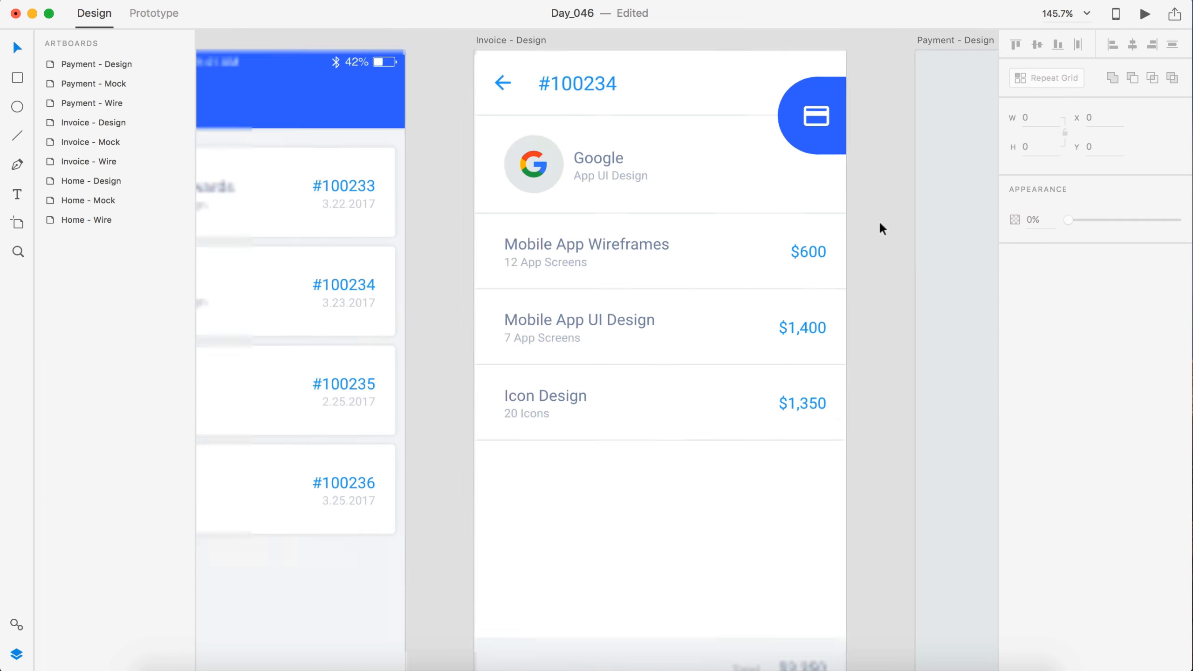
# Fill the total bar rectangle at the bottom of the Invoice design with the saved off-white
pyautogui.click(699, 404)
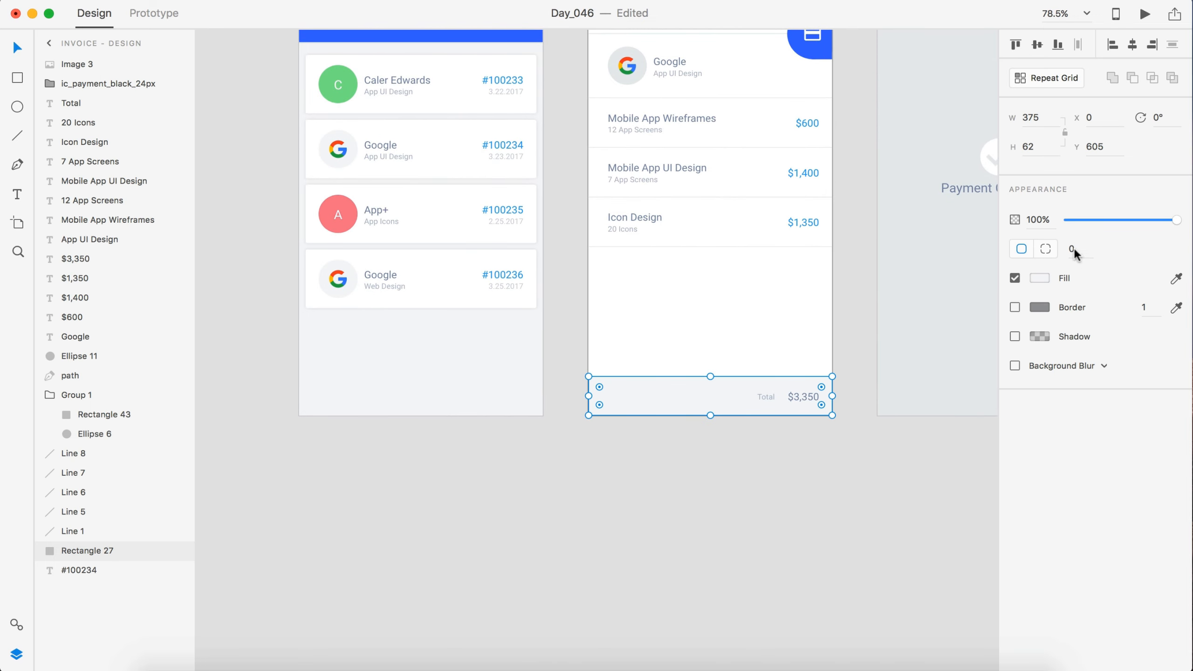
pyautogui.click(1035, 279)
pyautogui.click(889, 386)
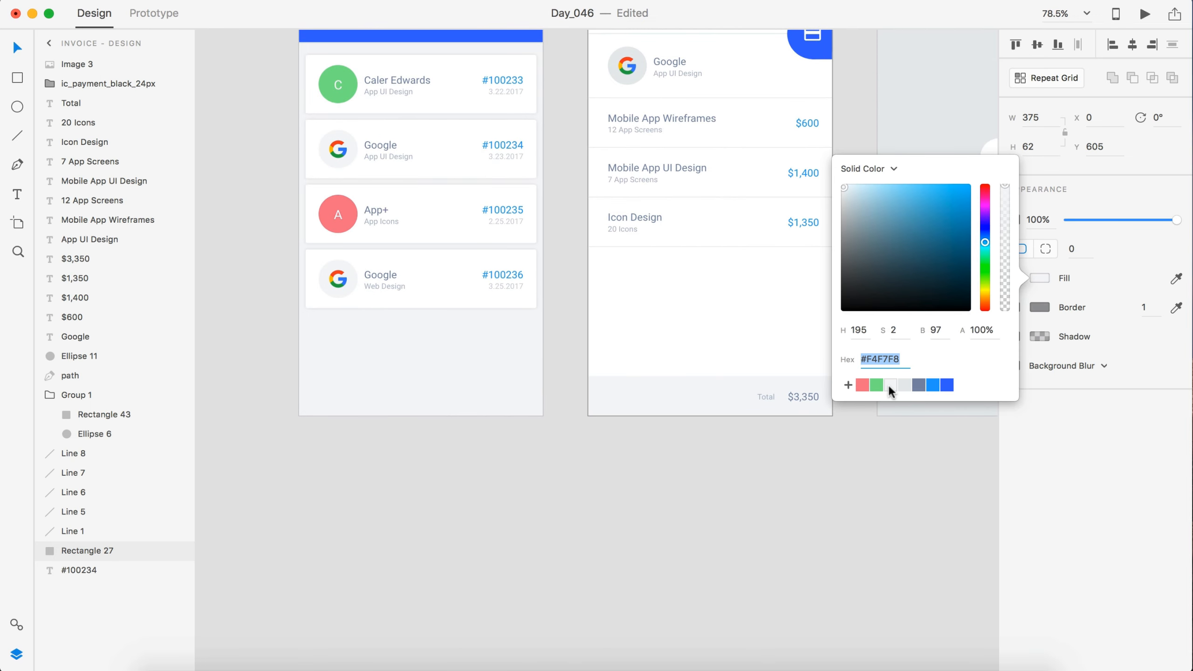
pyautogui.click(847, 529)
# Fill the Payment design artboard's background with the saved darker blue
pyautogui.scroll(-2, 843, 549)
pyautogui.scroll(3, 843, 549)
pyautogui.hscroll(7, 843, 549)
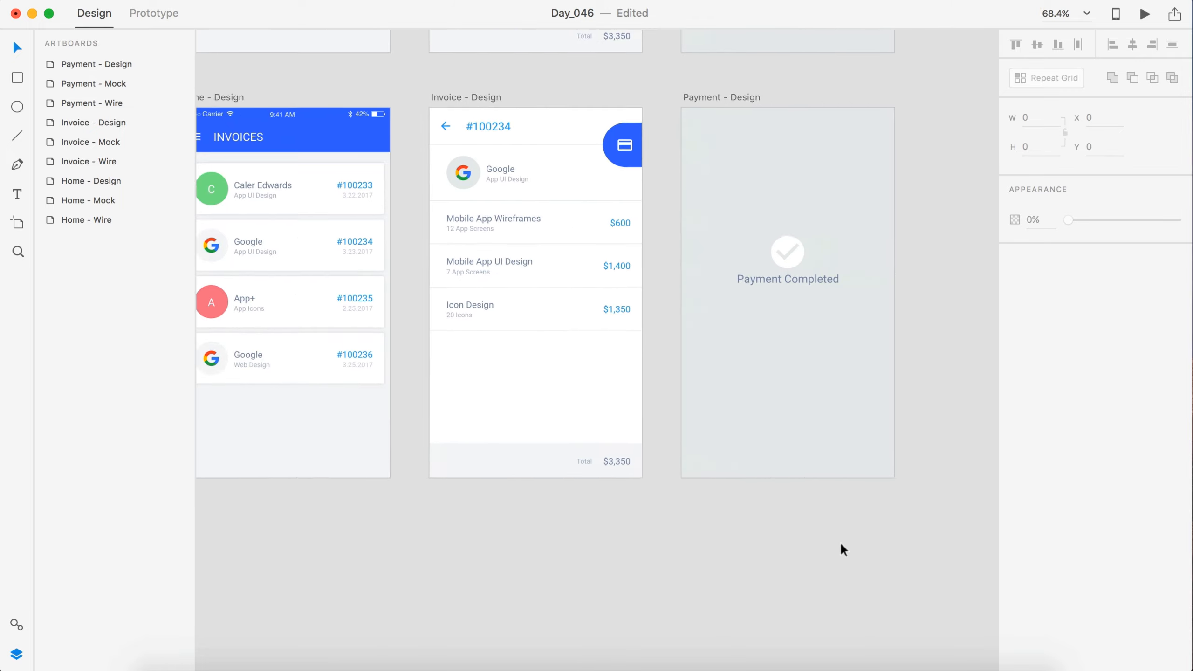
pyautogui.click(727, 256)
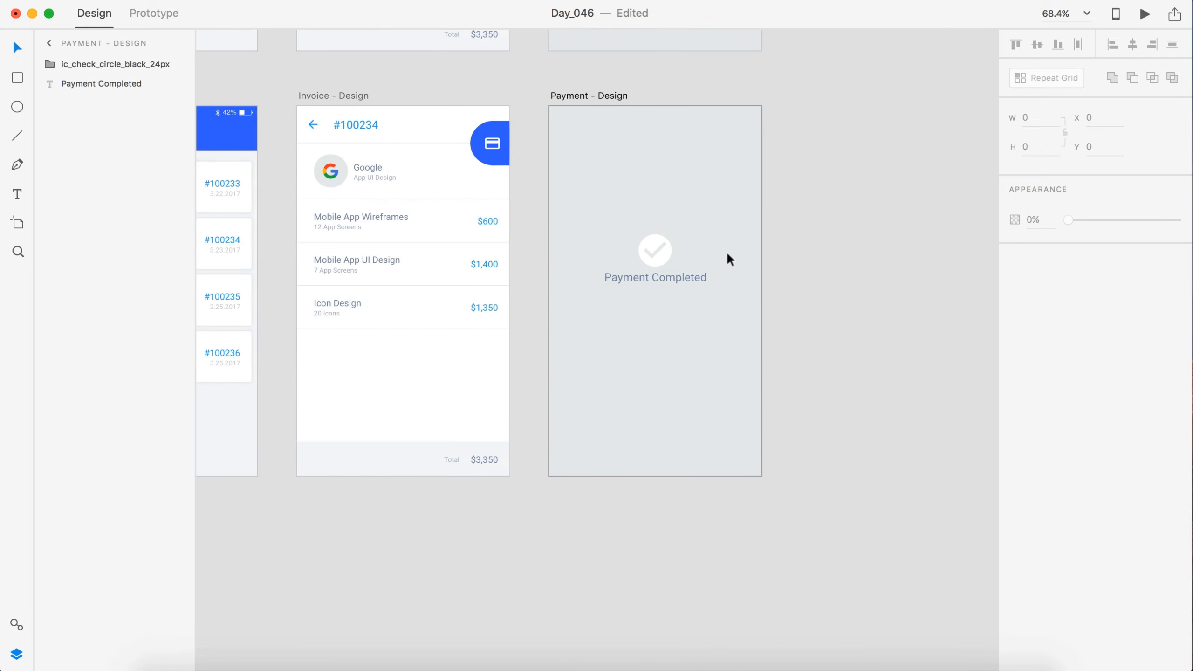
pyautogui.click(1051, 327)
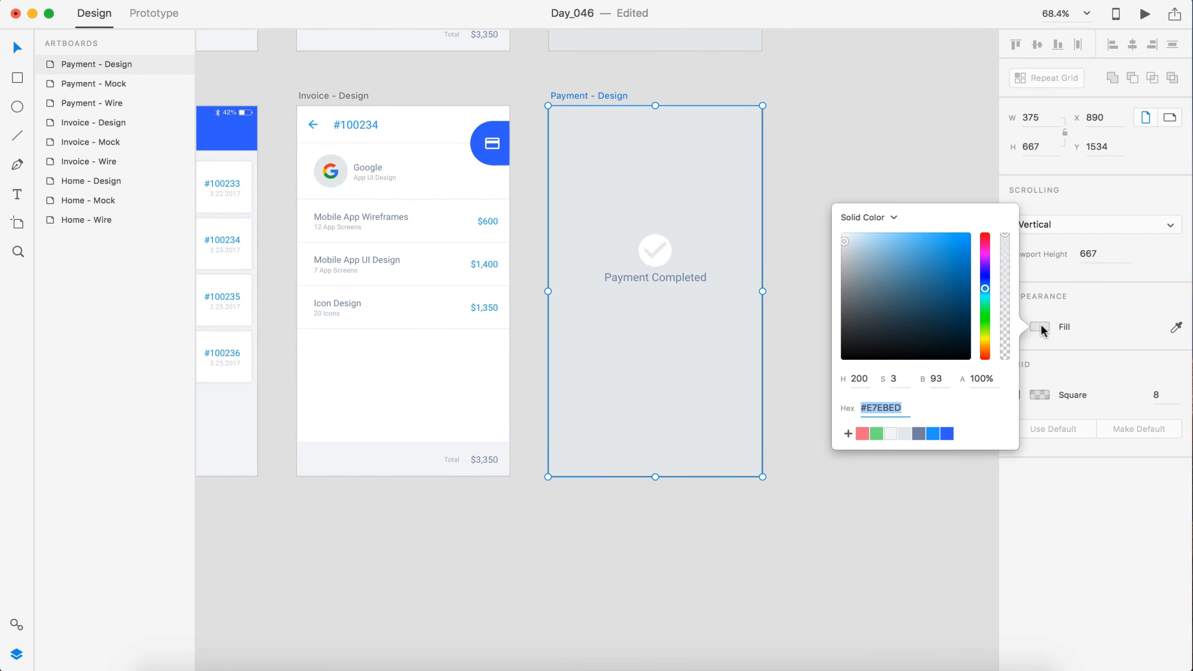
pyautogui.click(946, 434)
# Fill the "Payment Completed" text on the Payment design with white, #FFFFFF
pyautogui.click(684, 285)
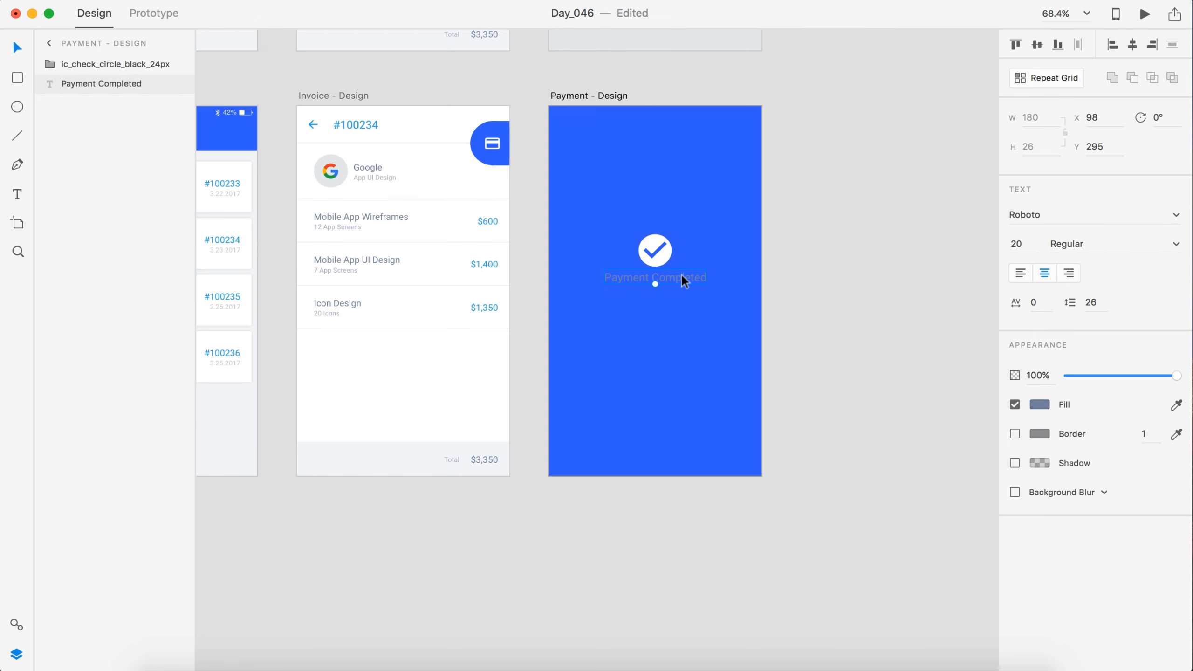
pyautogui.click(1039, 405)
pyautogui.click(843, 303)
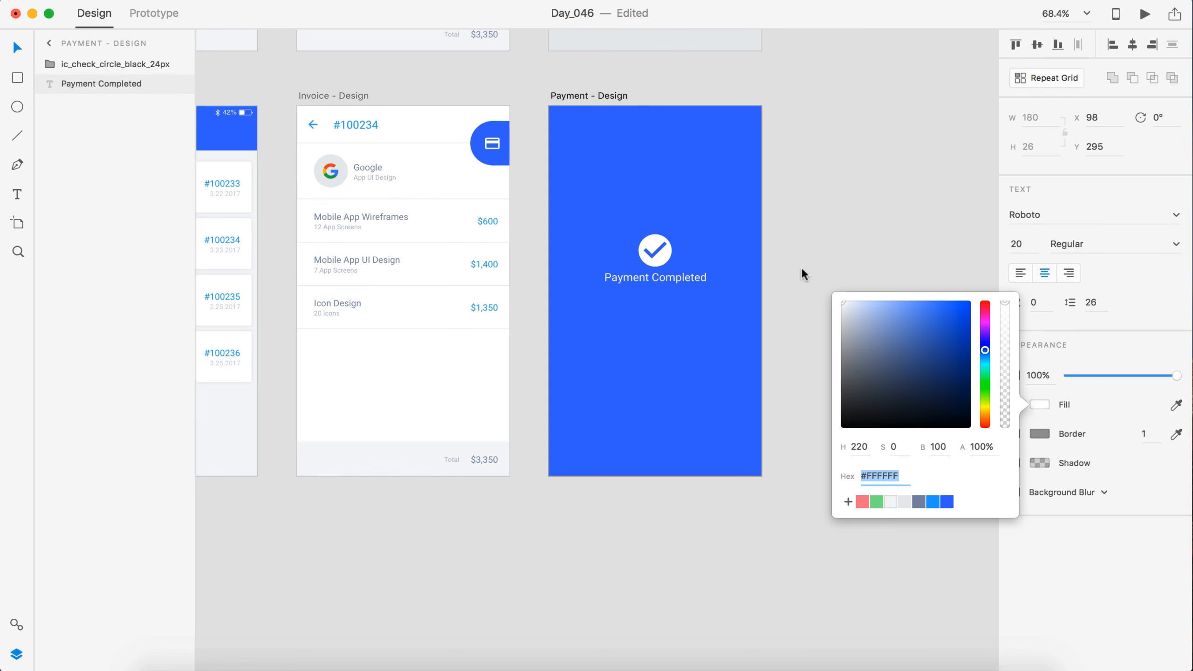
pyautogui.click(800, 270)
# Fill the $3,350 total on the Invoice design with the saved light blue
pyautogui.scroll(-2, 804, 275)
pyautogui.scroll(2, 804, 275)
pyautogui.click(669, 472)
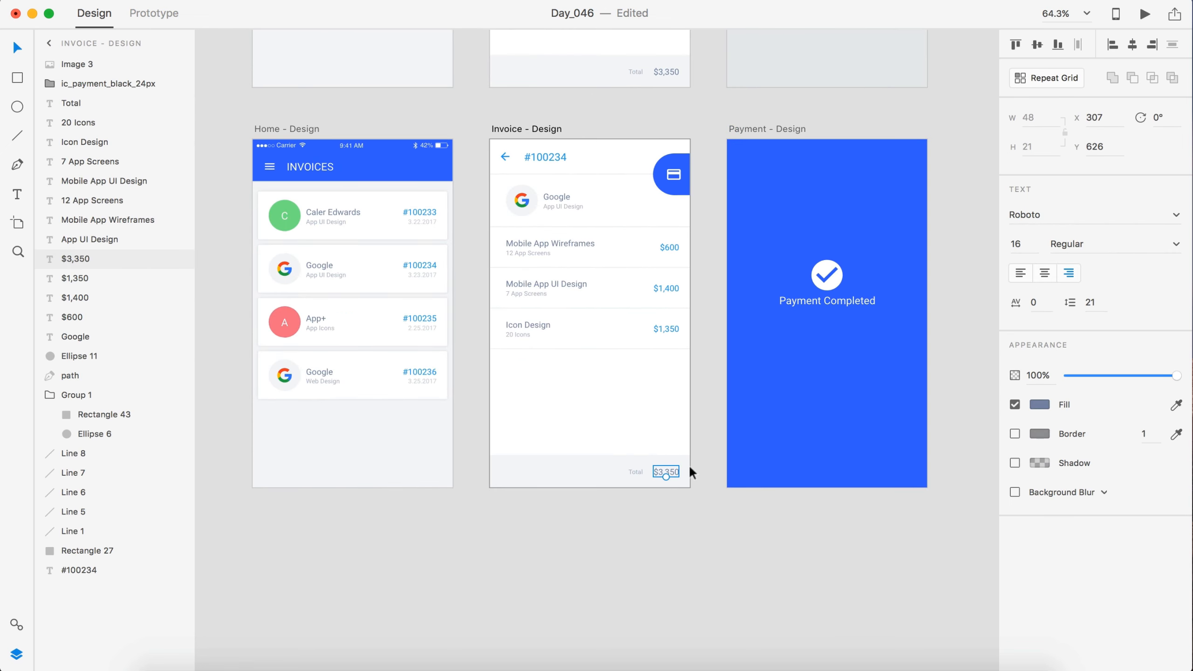
pyautogui.click(1037, 404)
pyautogui.click(934, 503)
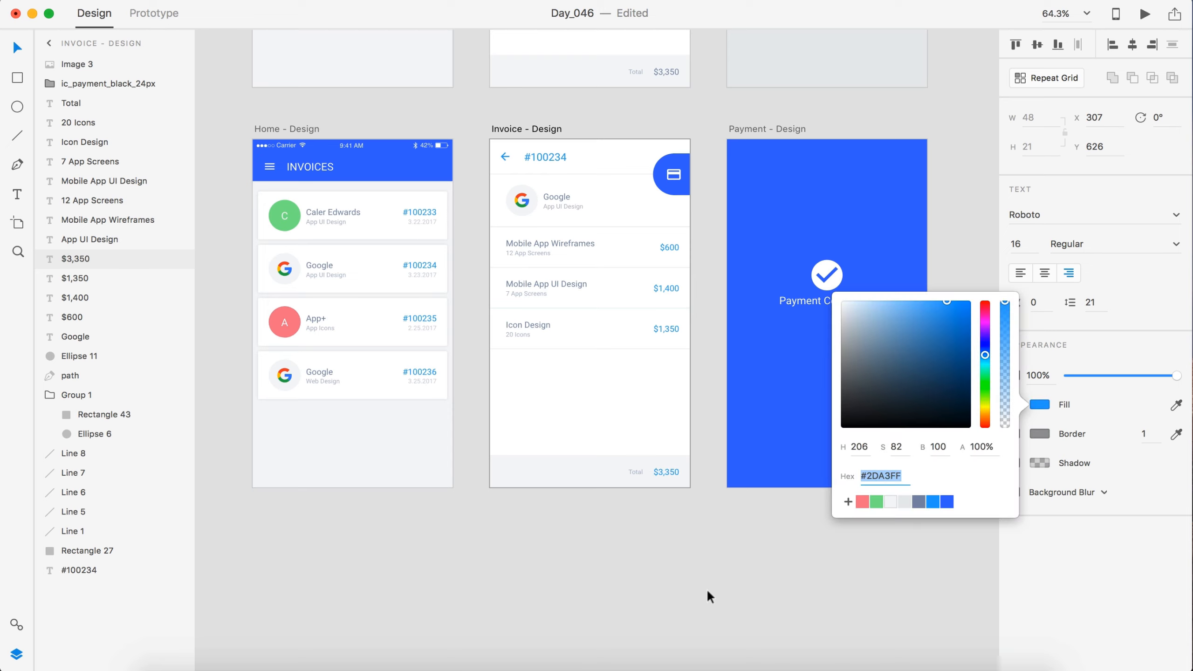
pyautogui.click(711, 557)
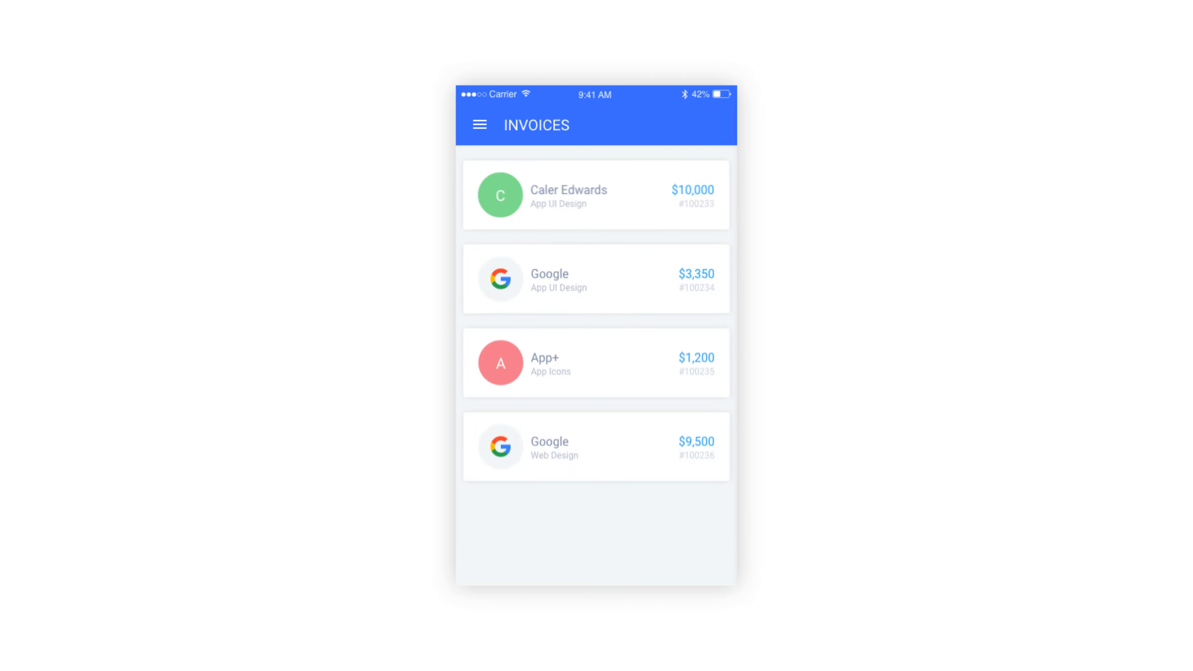
pyautogui.moveTo(680, 200); pyautogui.dragTo(600, 200)
pyautogui.click(698, 192)
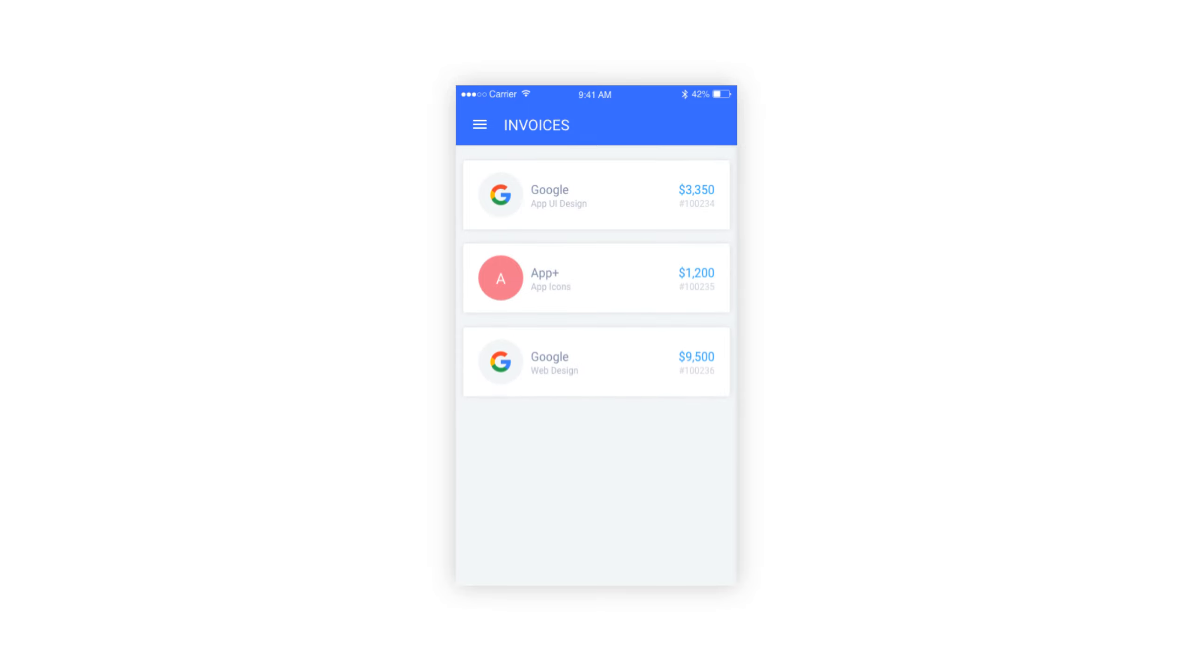
pyautogui.click(618, 196)
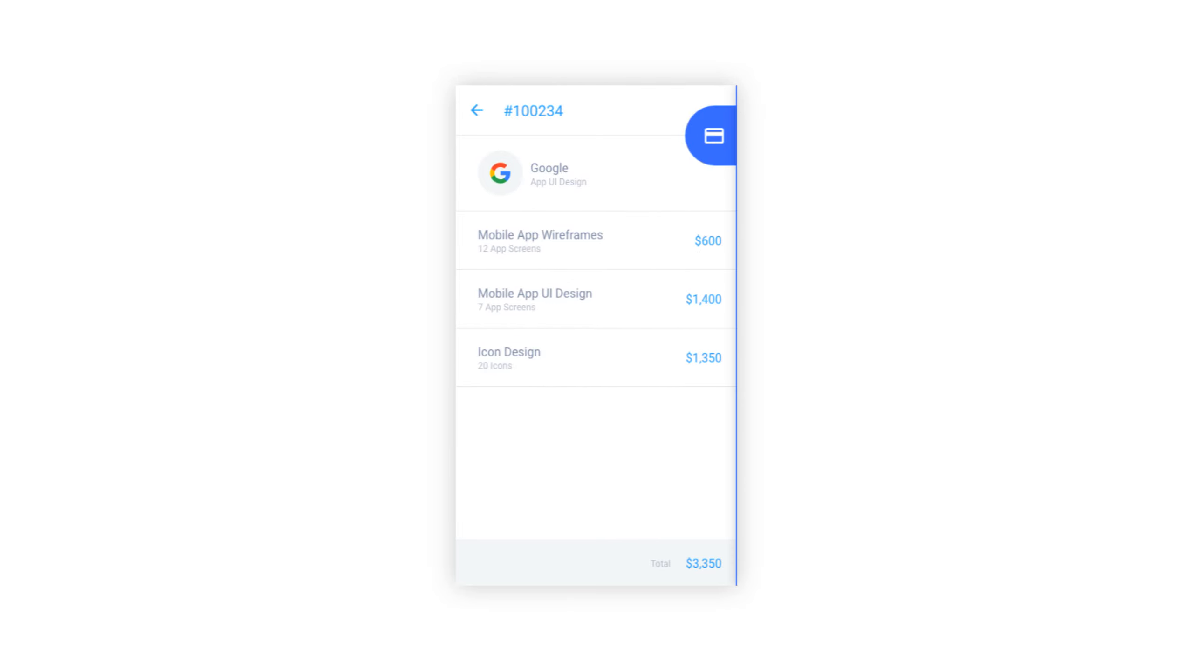
pyautogui.click(711, 136)
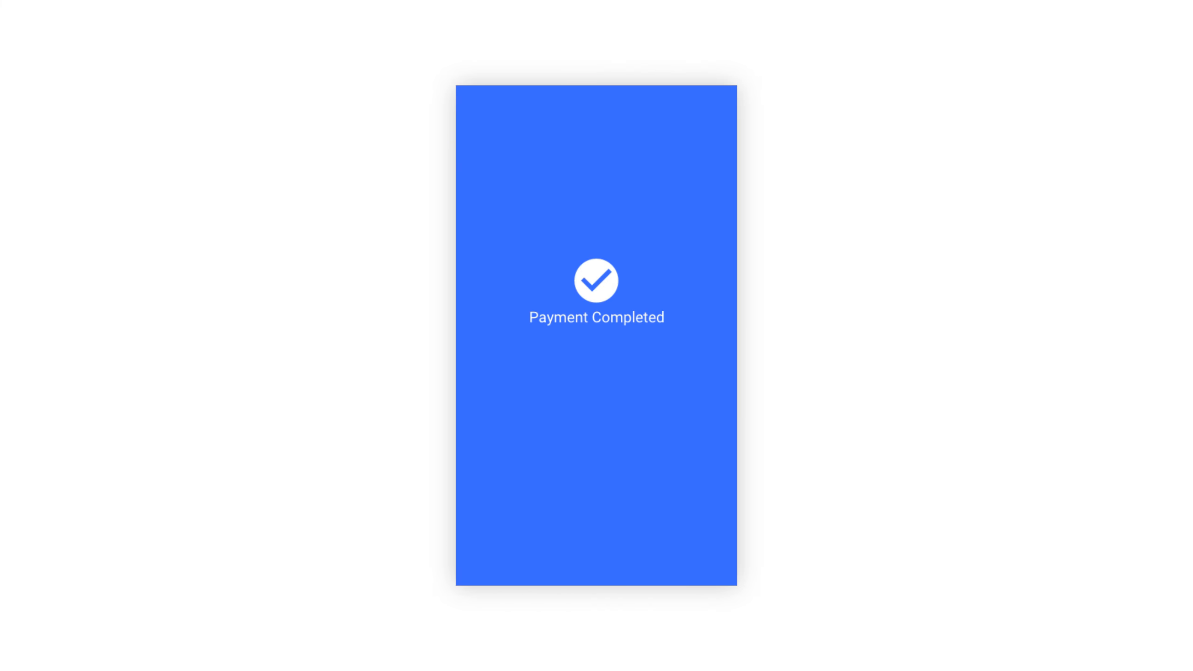